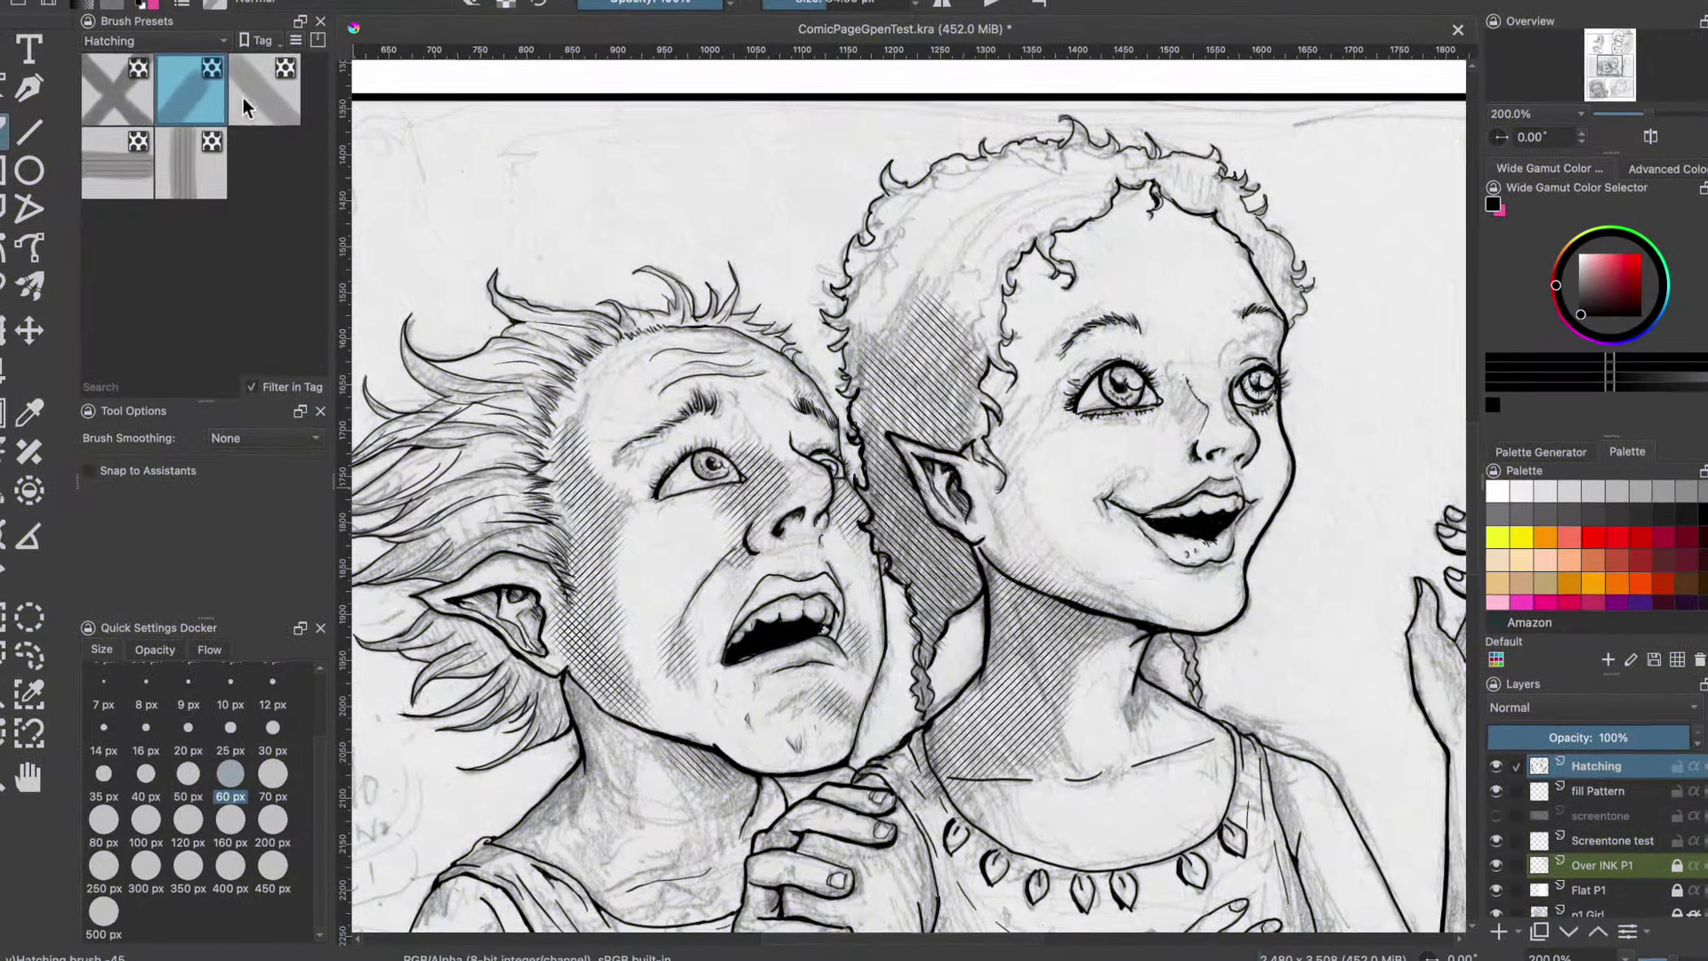
Shrink the brush size slightly and bring up the brush preset tag list.
key([)
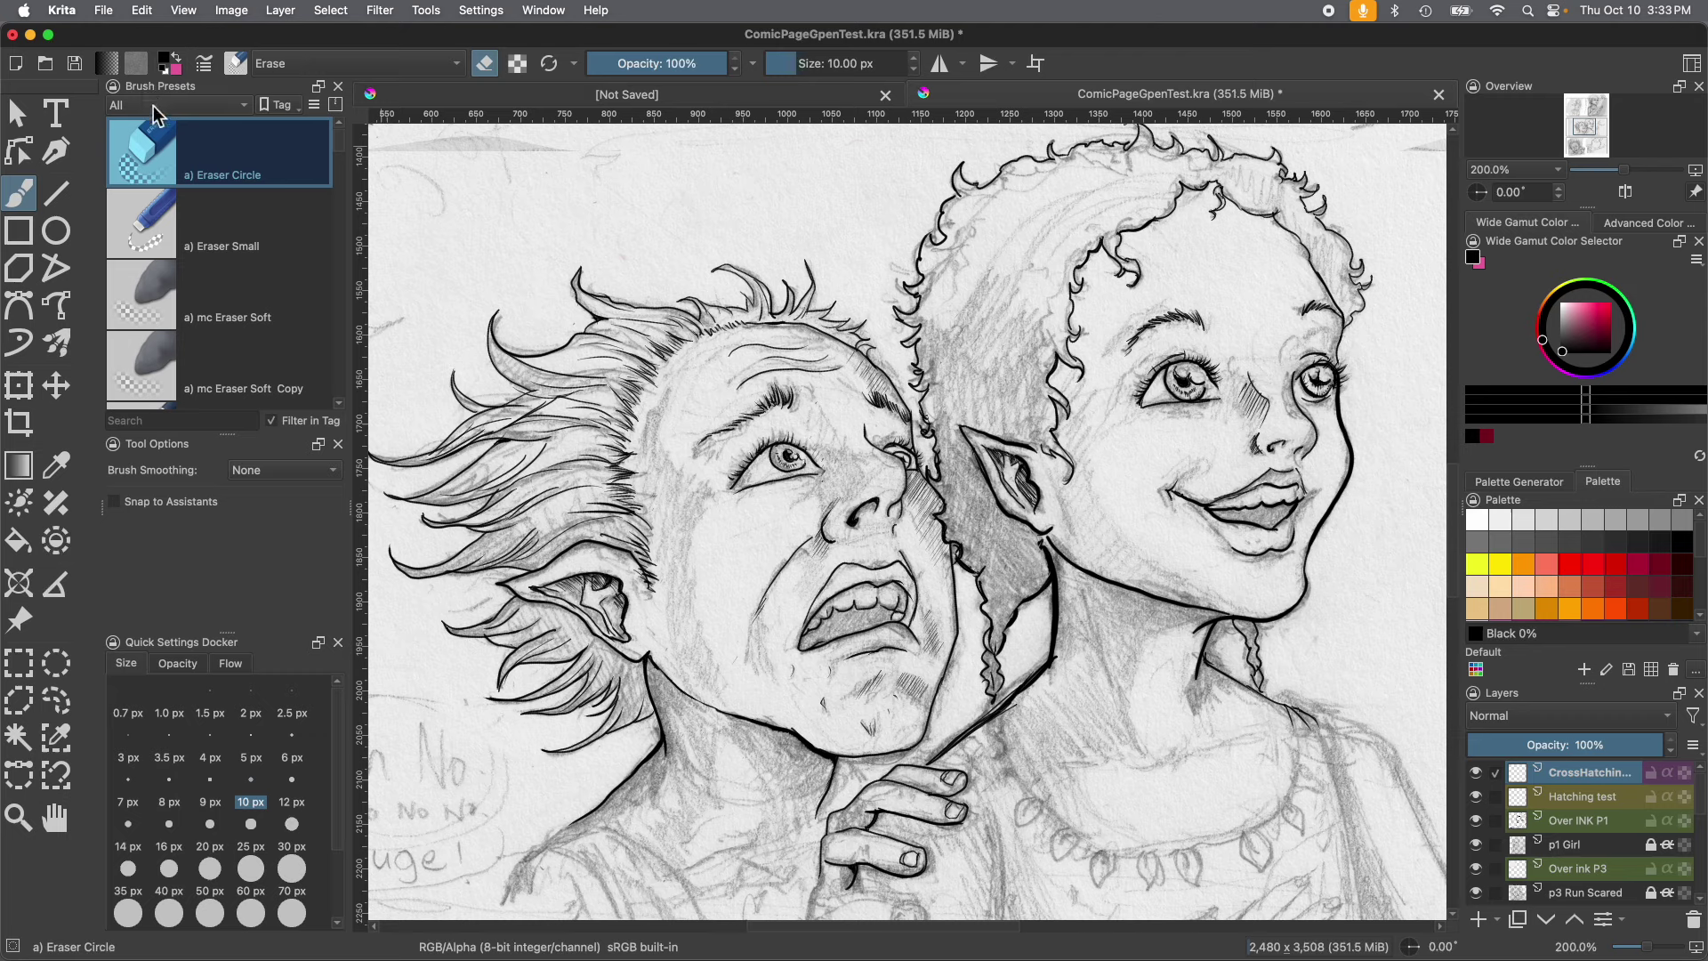
click(152, 109)
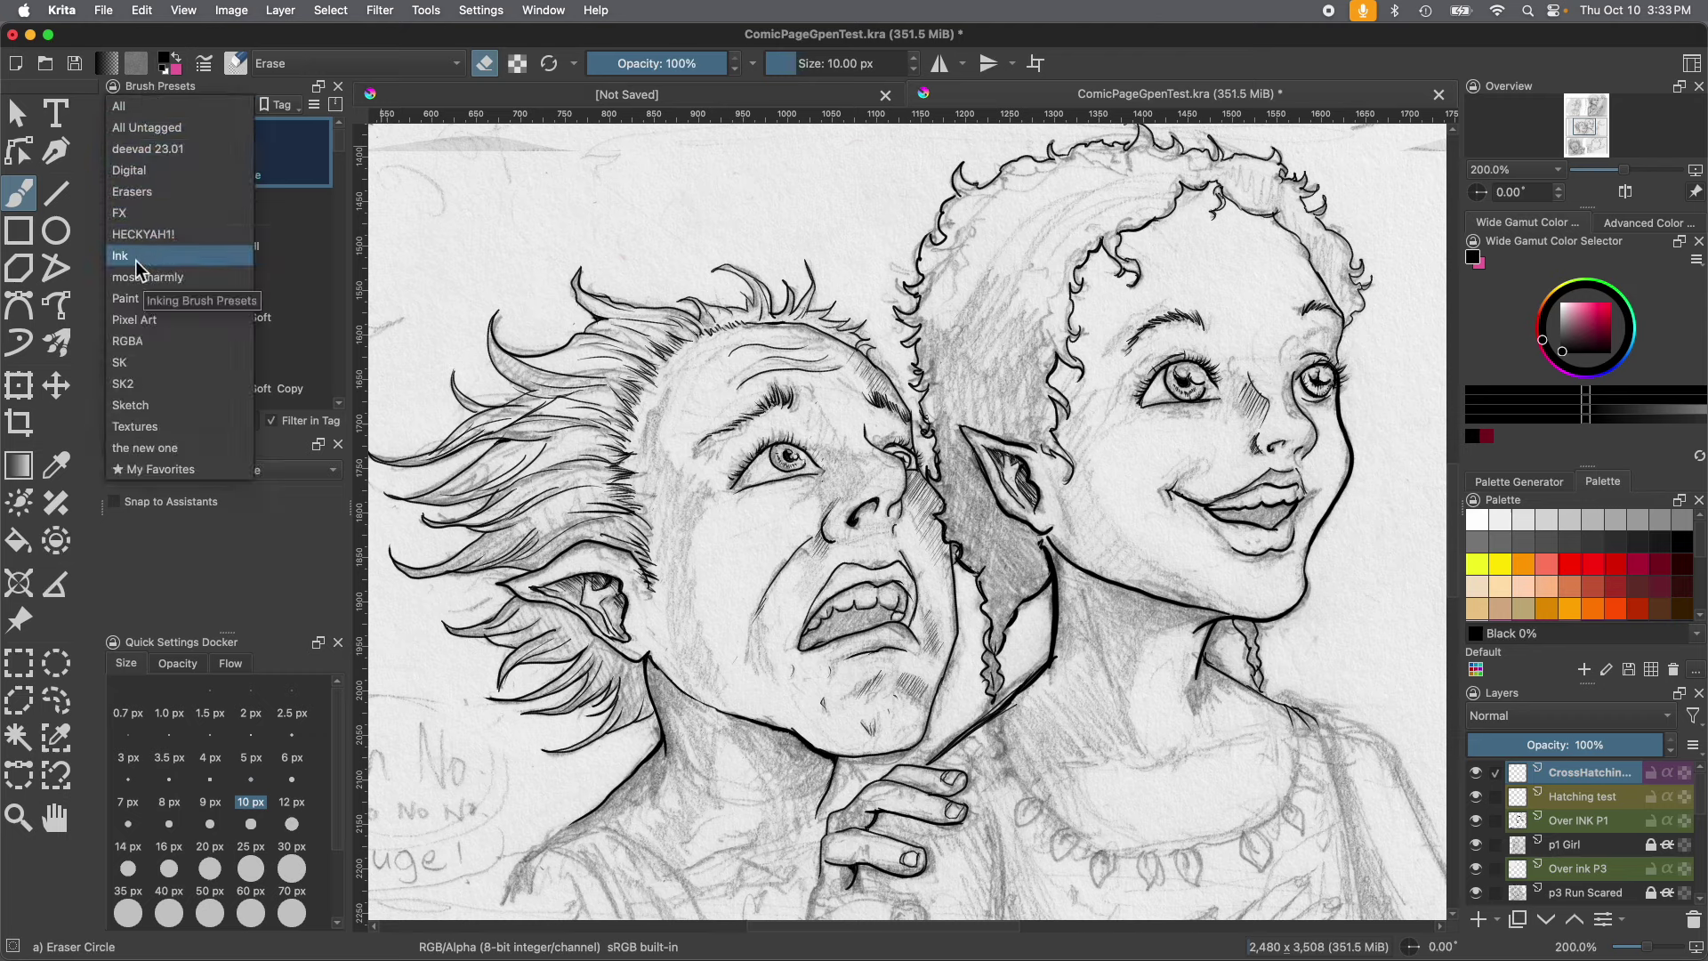
Filter presets to the Textures tag and load the 120 px Screentone Moire brush for editing.
click(128, 430)
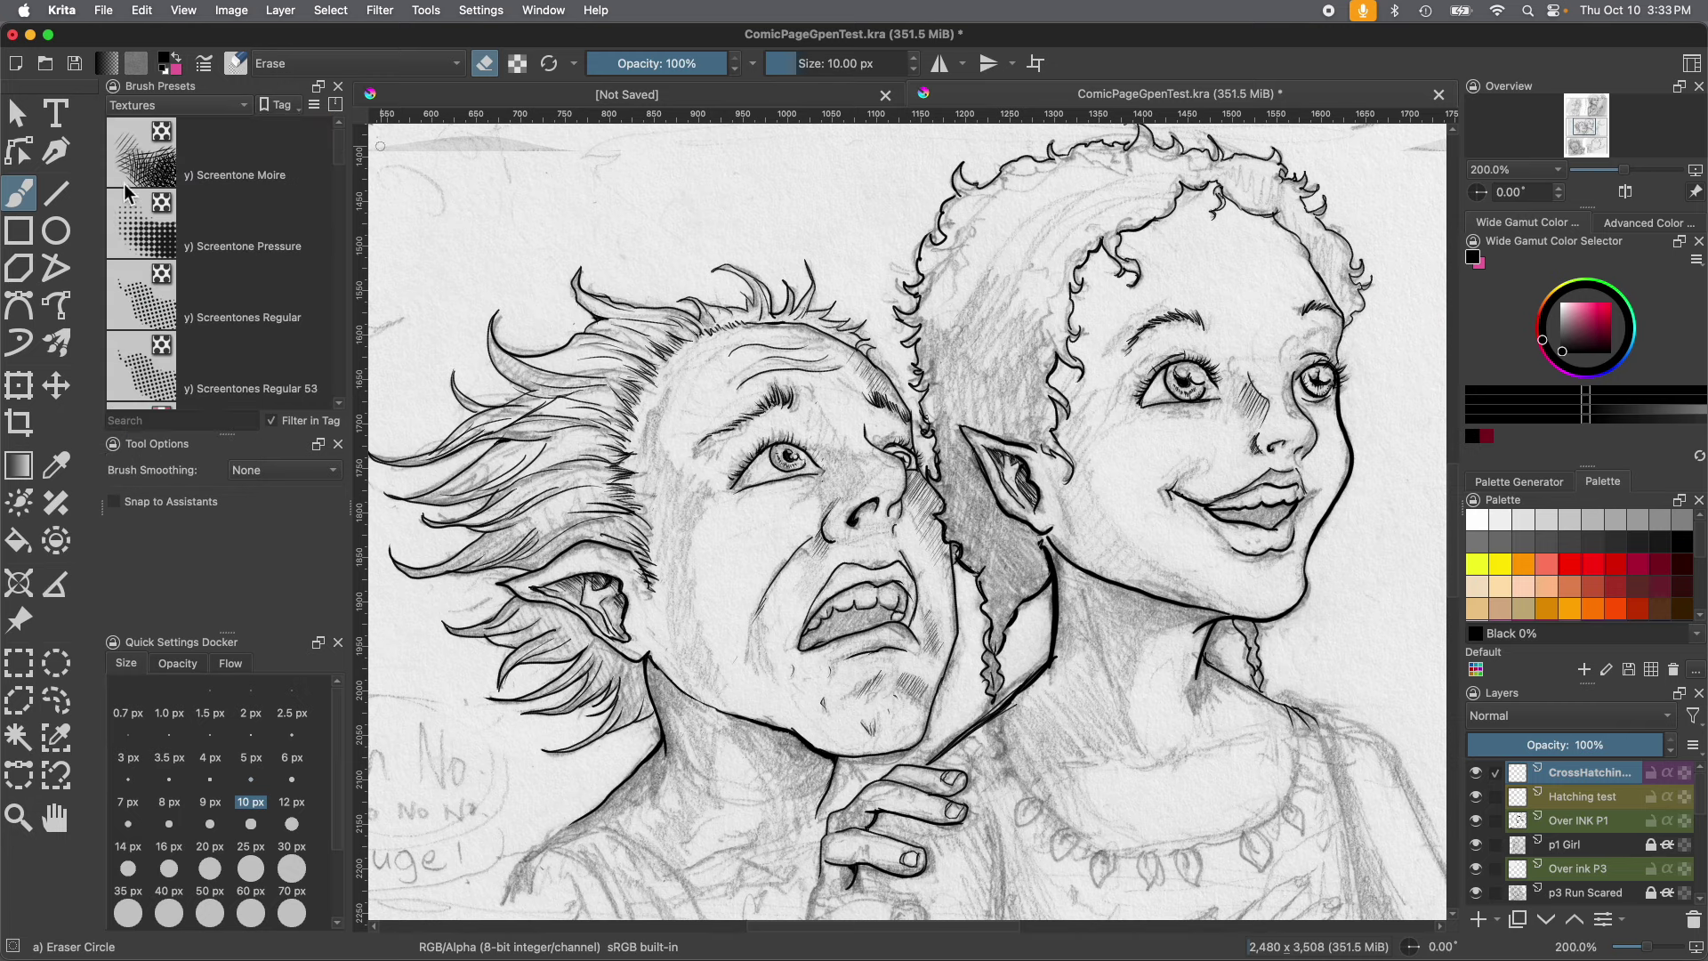
click(217, 162)
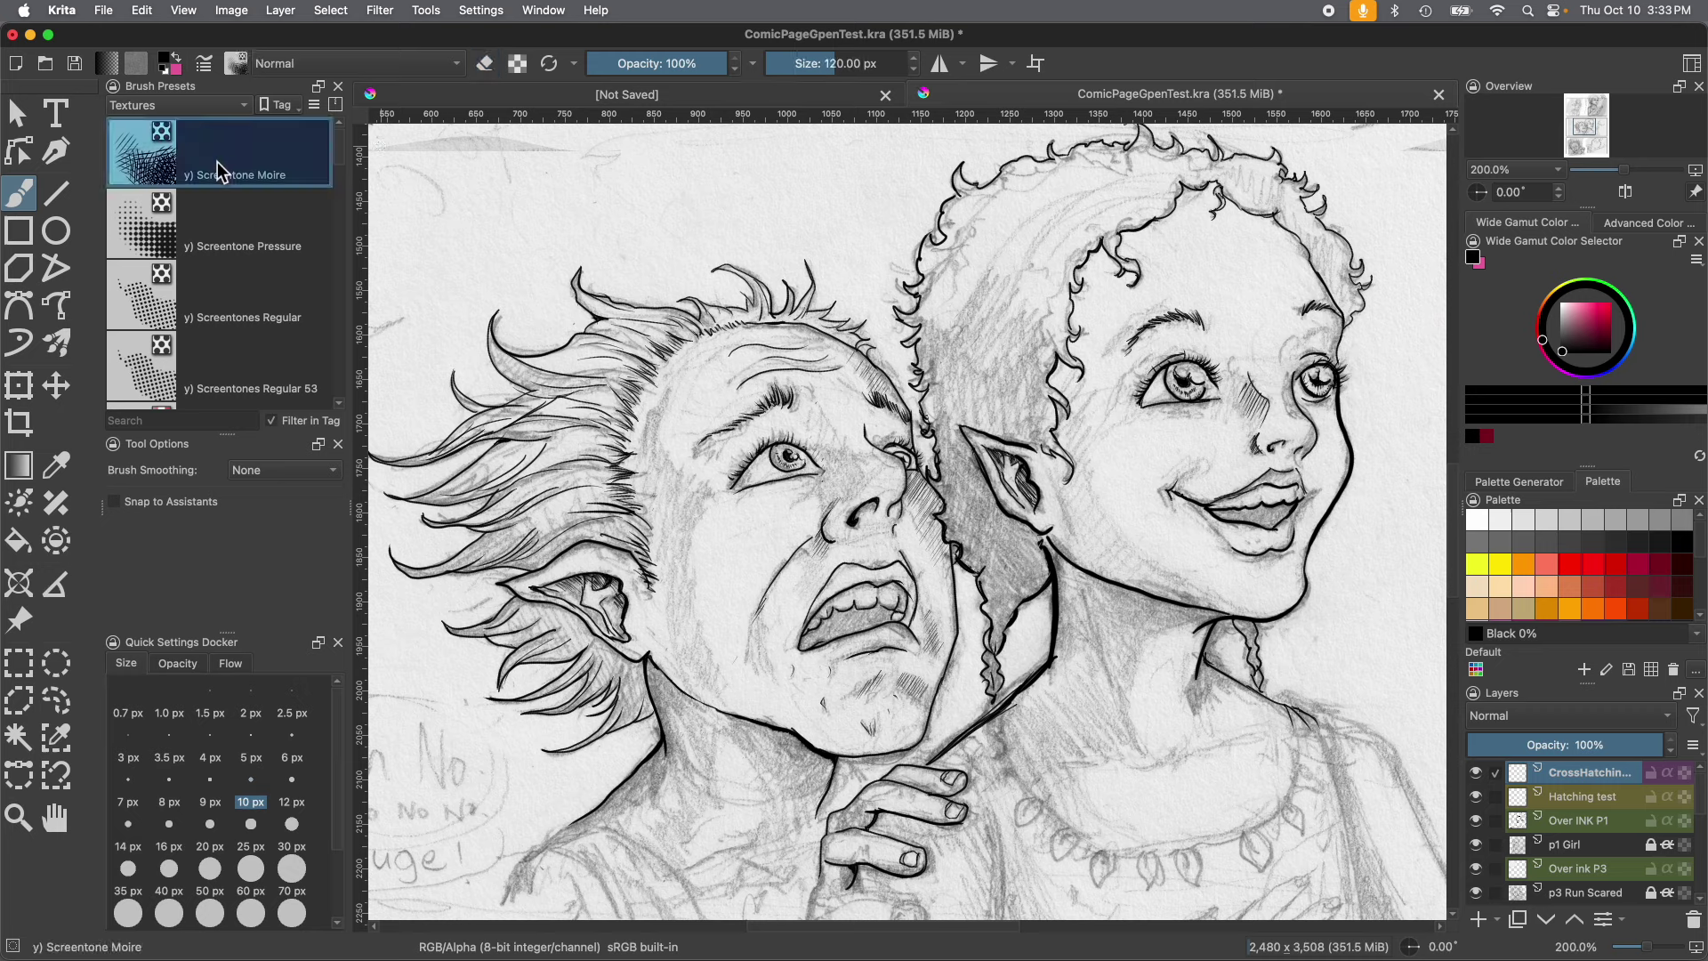
mouse_move(201, 168)
click(206, 69)
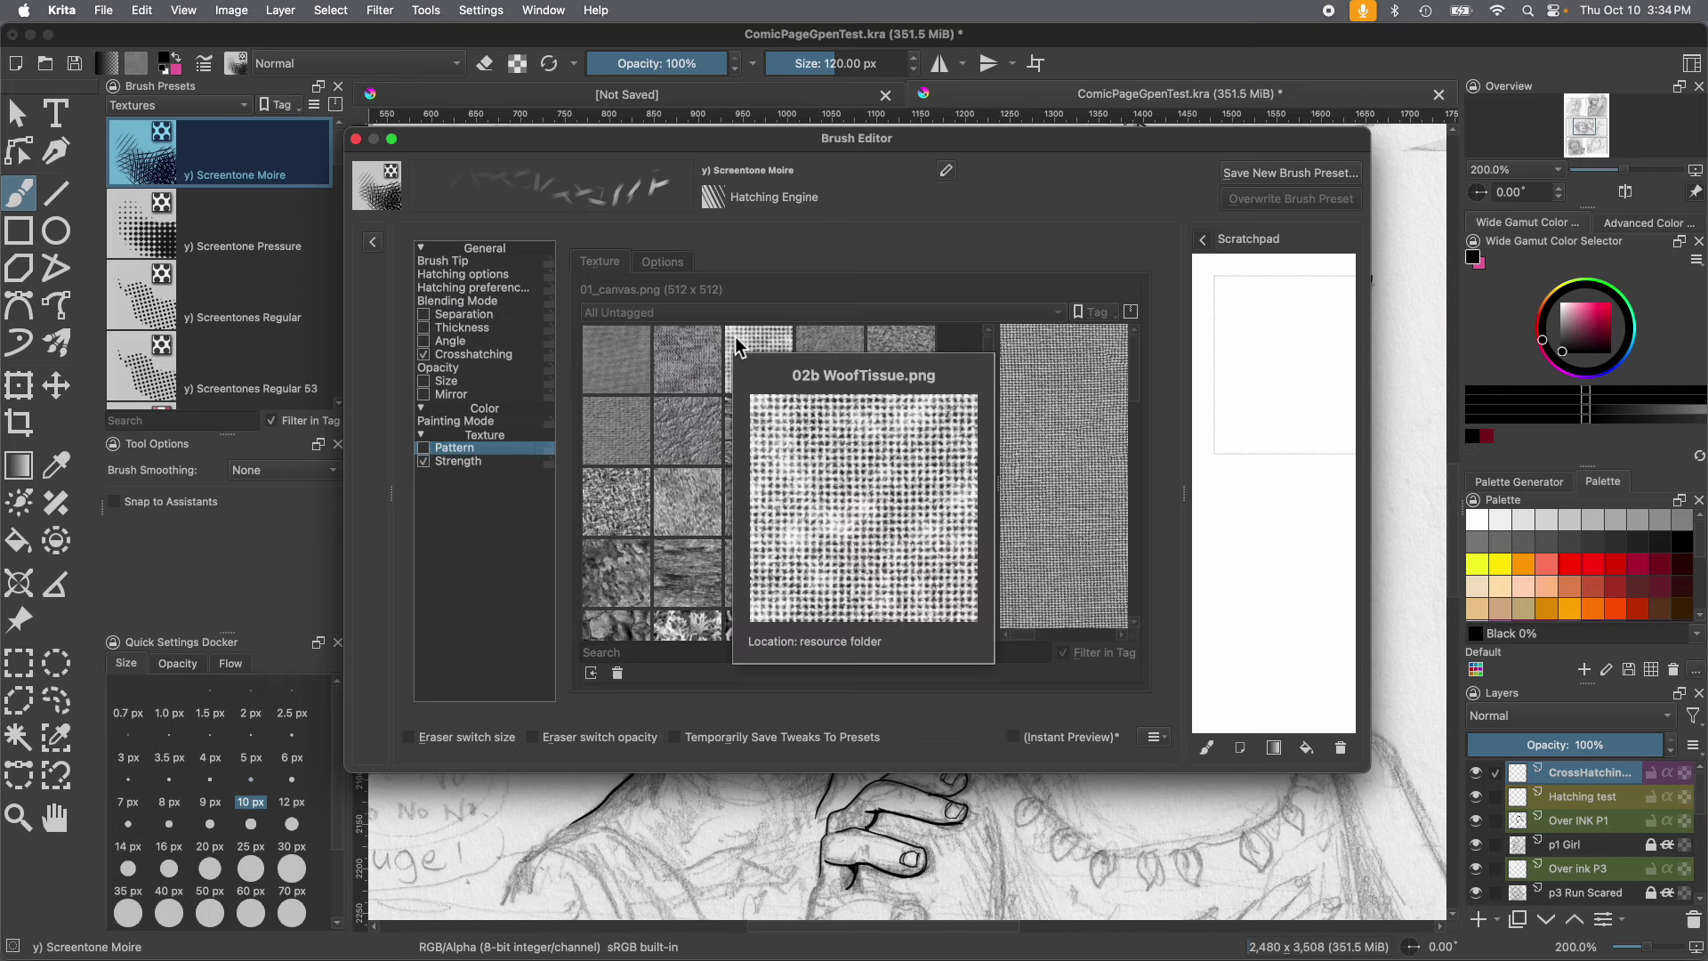
Show the Brush Tip settings: 120 px diameter, 20° angle, 2 spikes, 0.45 spacing.
click(446, 264)
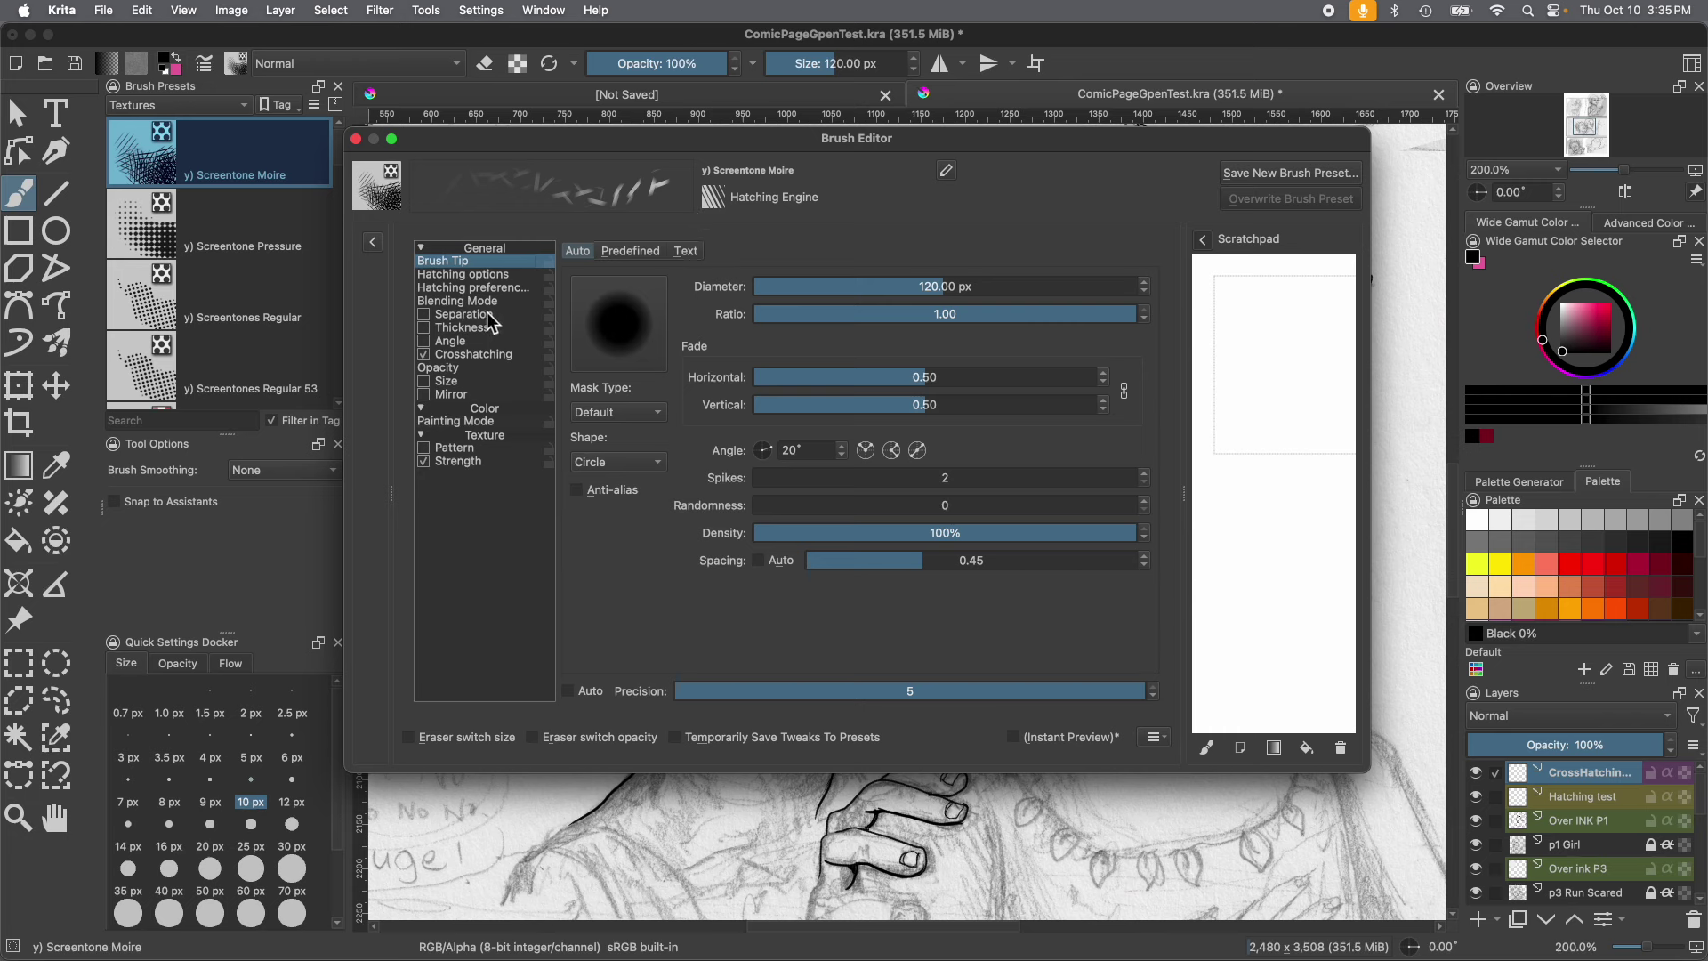
Show the 45° Moiré hatching options, widen the Scratchpad, and test a scribble.
click(451, 278)
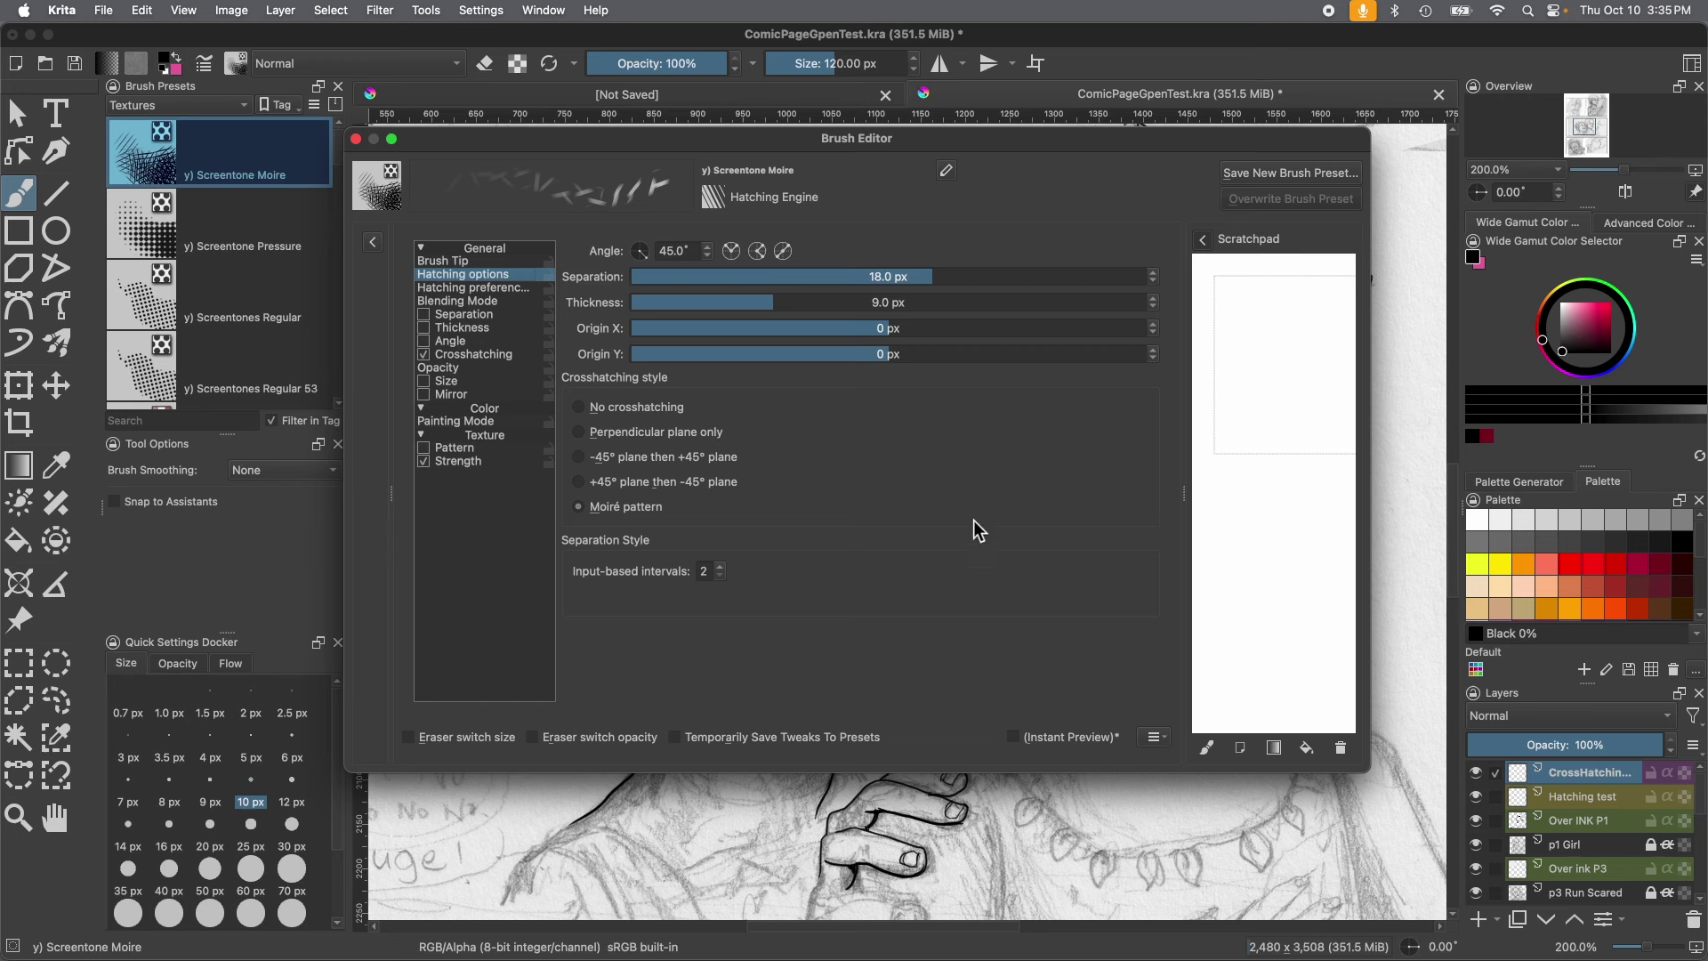
drag(1189, 498, 1082, 499)
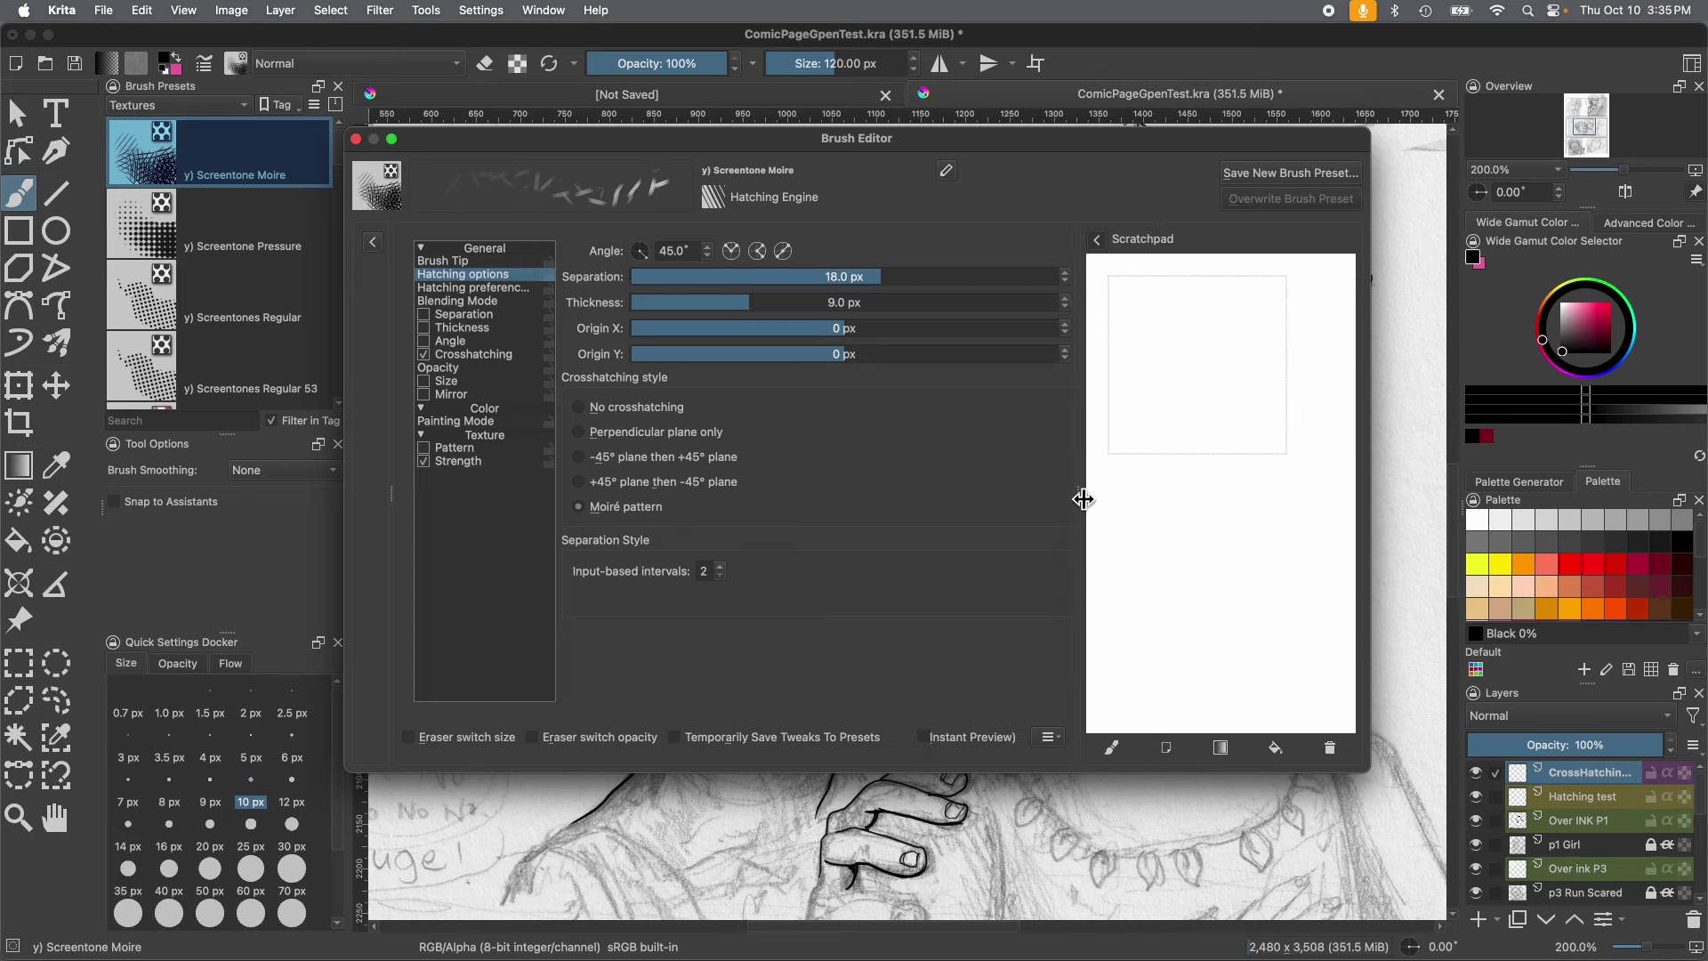
mouse_move(1161, 378)
mouse_down()
mouse_move(1147, 430)
mouse_move(1165, 427)
mouse_move(1193, 364)
mouse_move(1159, 351)
mouse_move(1142, 426)
mouse_move(1199, 443)
mouse_move(1208, 350)
mouse_move(1149, 360)
mouse_move(1179, 471)
mouse_move(1206, 351)
mouse_move(1136, 464)
mouse_move(1173, 512)
mouse_move(1146, 553)
mouse_move(1128, 524)
mouse_move(1259, 420)
mouse_move(1279, 340)
mouse_move(1187, 332)
mouse_move(1119, 382)
mouse_move(1157, 475)
mouse_move(1102, 550)
mouse_move(1144, 563)
mouse_move(1156, 463)
mouse_move(1106, 461)
mouse_up()
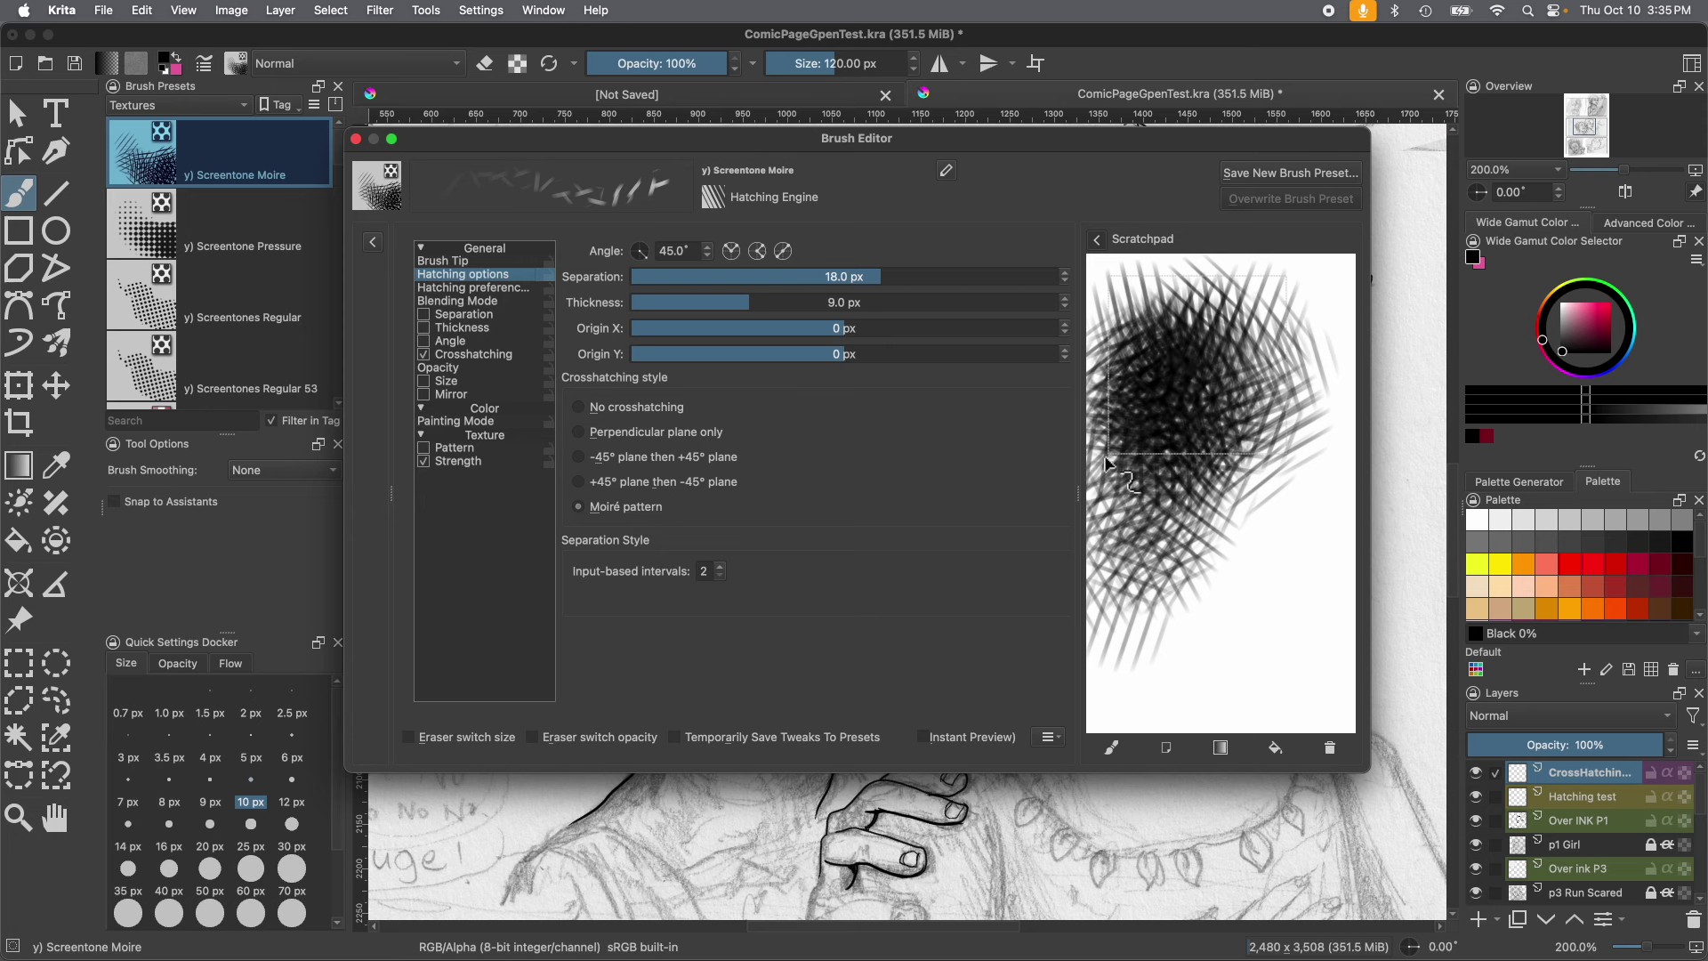
click(1332, 748)
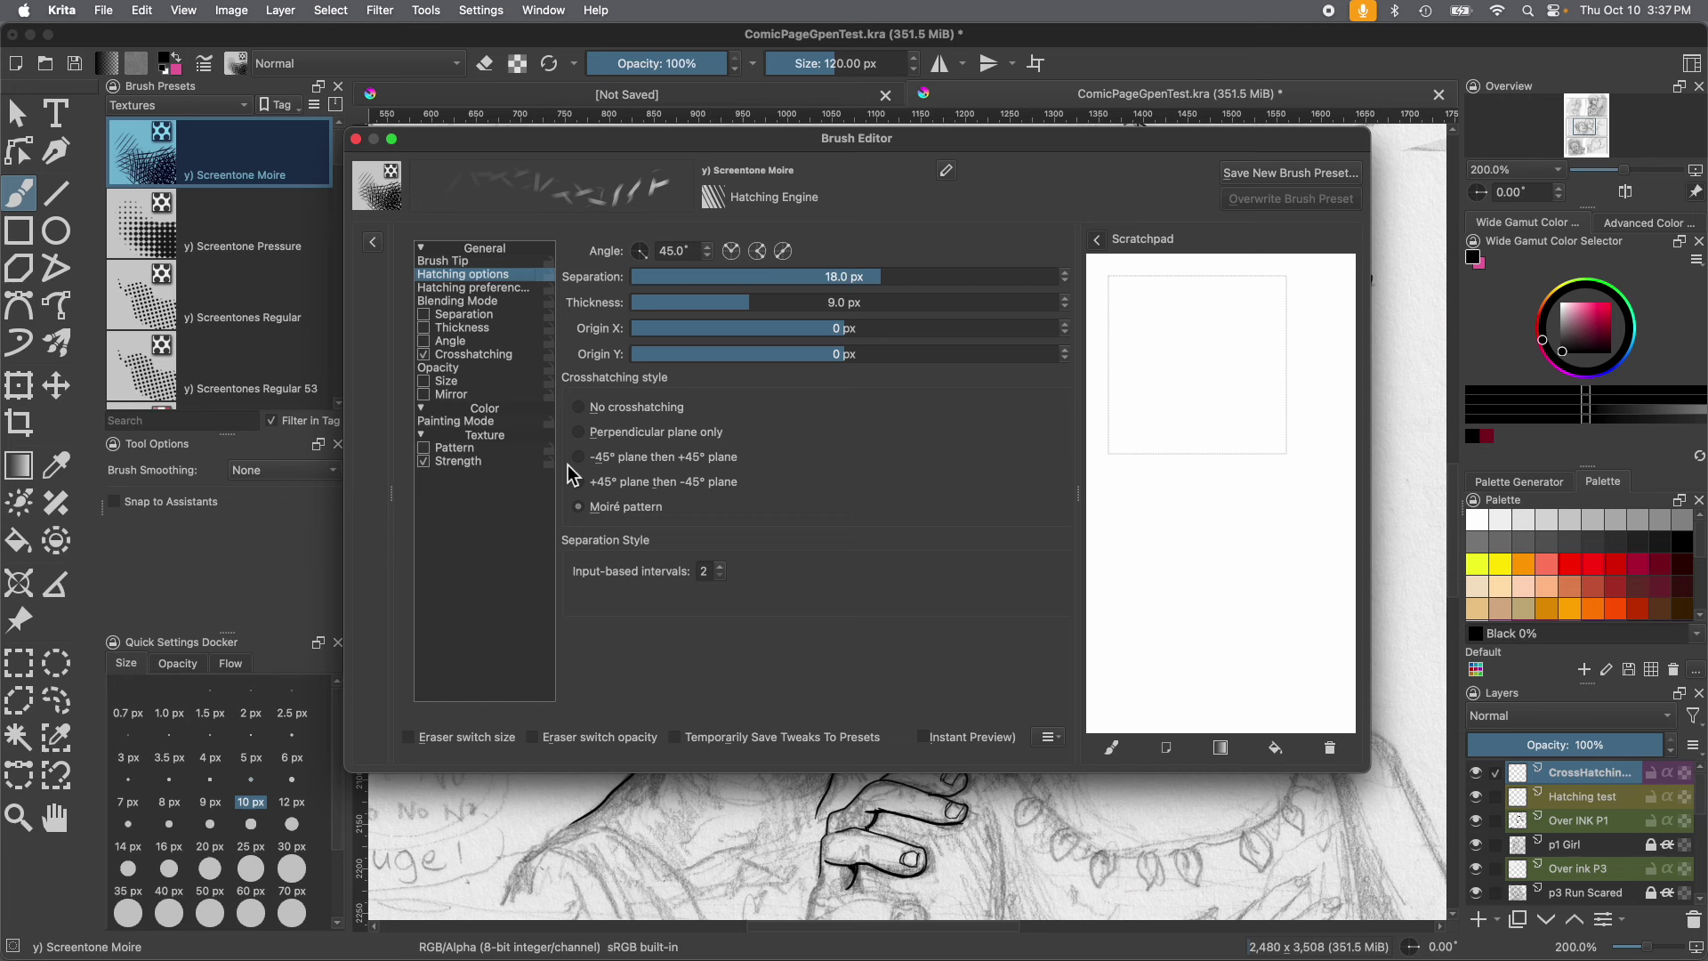
Use perpendicular-plane crosshatching, keep tweaks temporarily, and hatch the boy's temple and cheek.
click(579, 432)
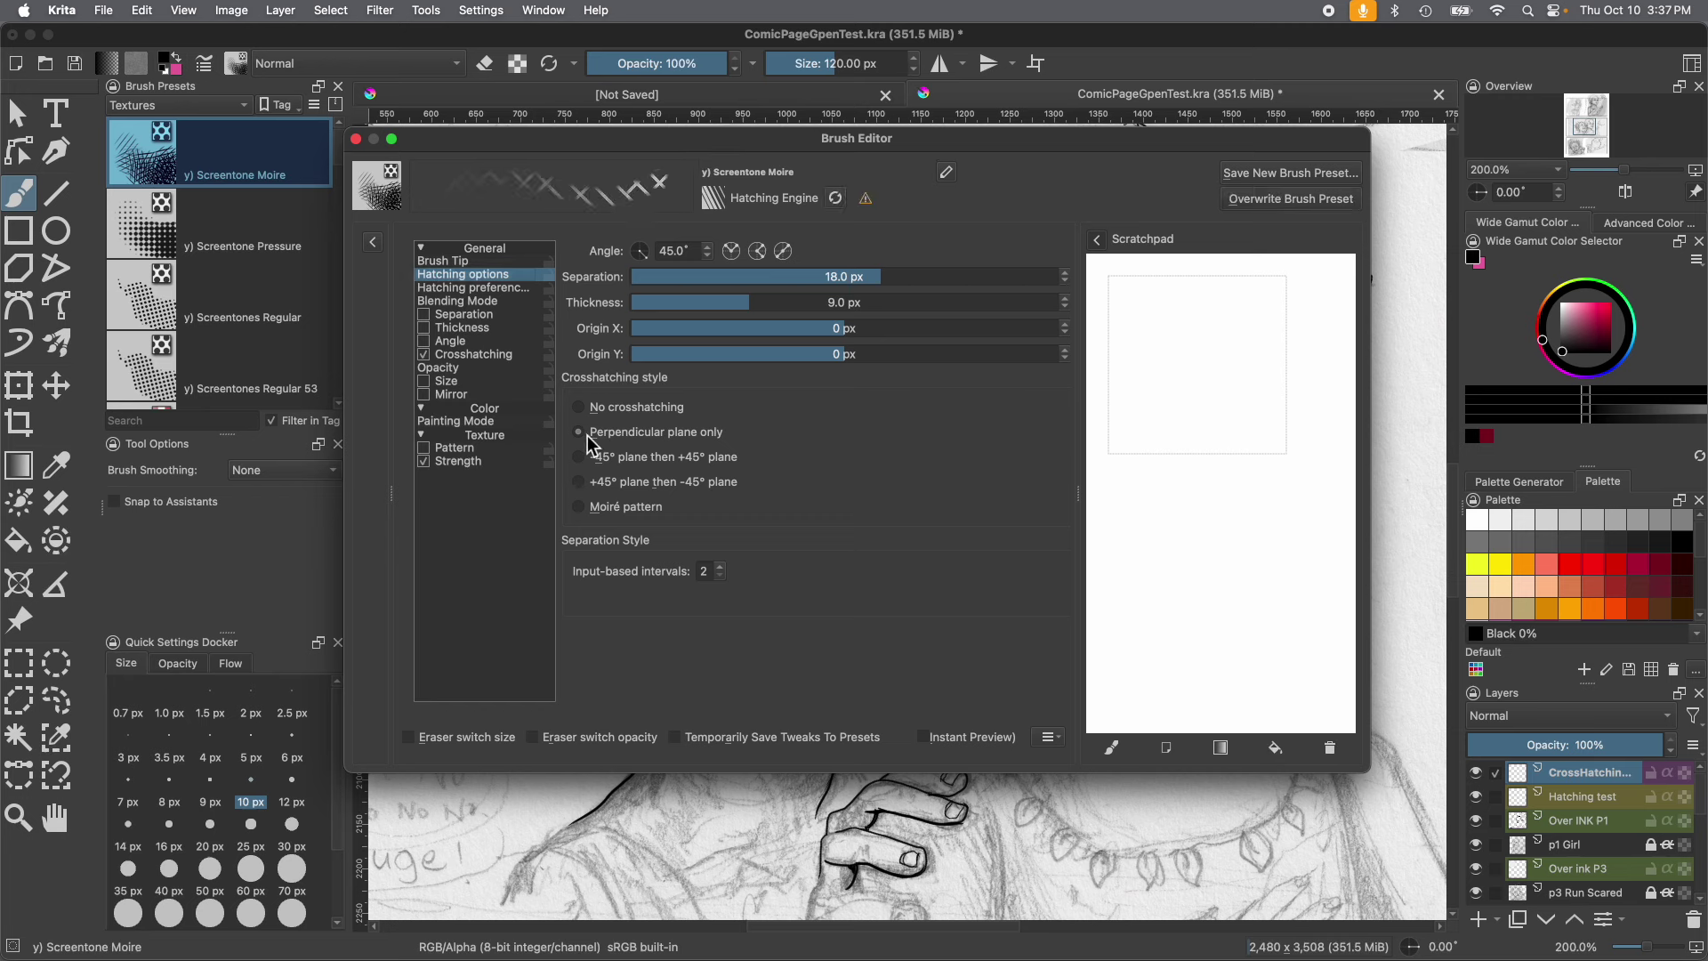
mouse_move(1219, 370)
mouse_down()
mouse_move(1190, 341)
mouse_move(1136, 327)
mouse_move(1167, 443)
mouse_move(1215, 419)
mouse_move(1178, 336)
mouse_move(1114, 376)
mouse_move(1179, 450)
mouse_move(1200, 447)
mouse_move(1169, 311)
mouse_move(1139, 348)
mouse_move(1140, 466)
mouse_up()
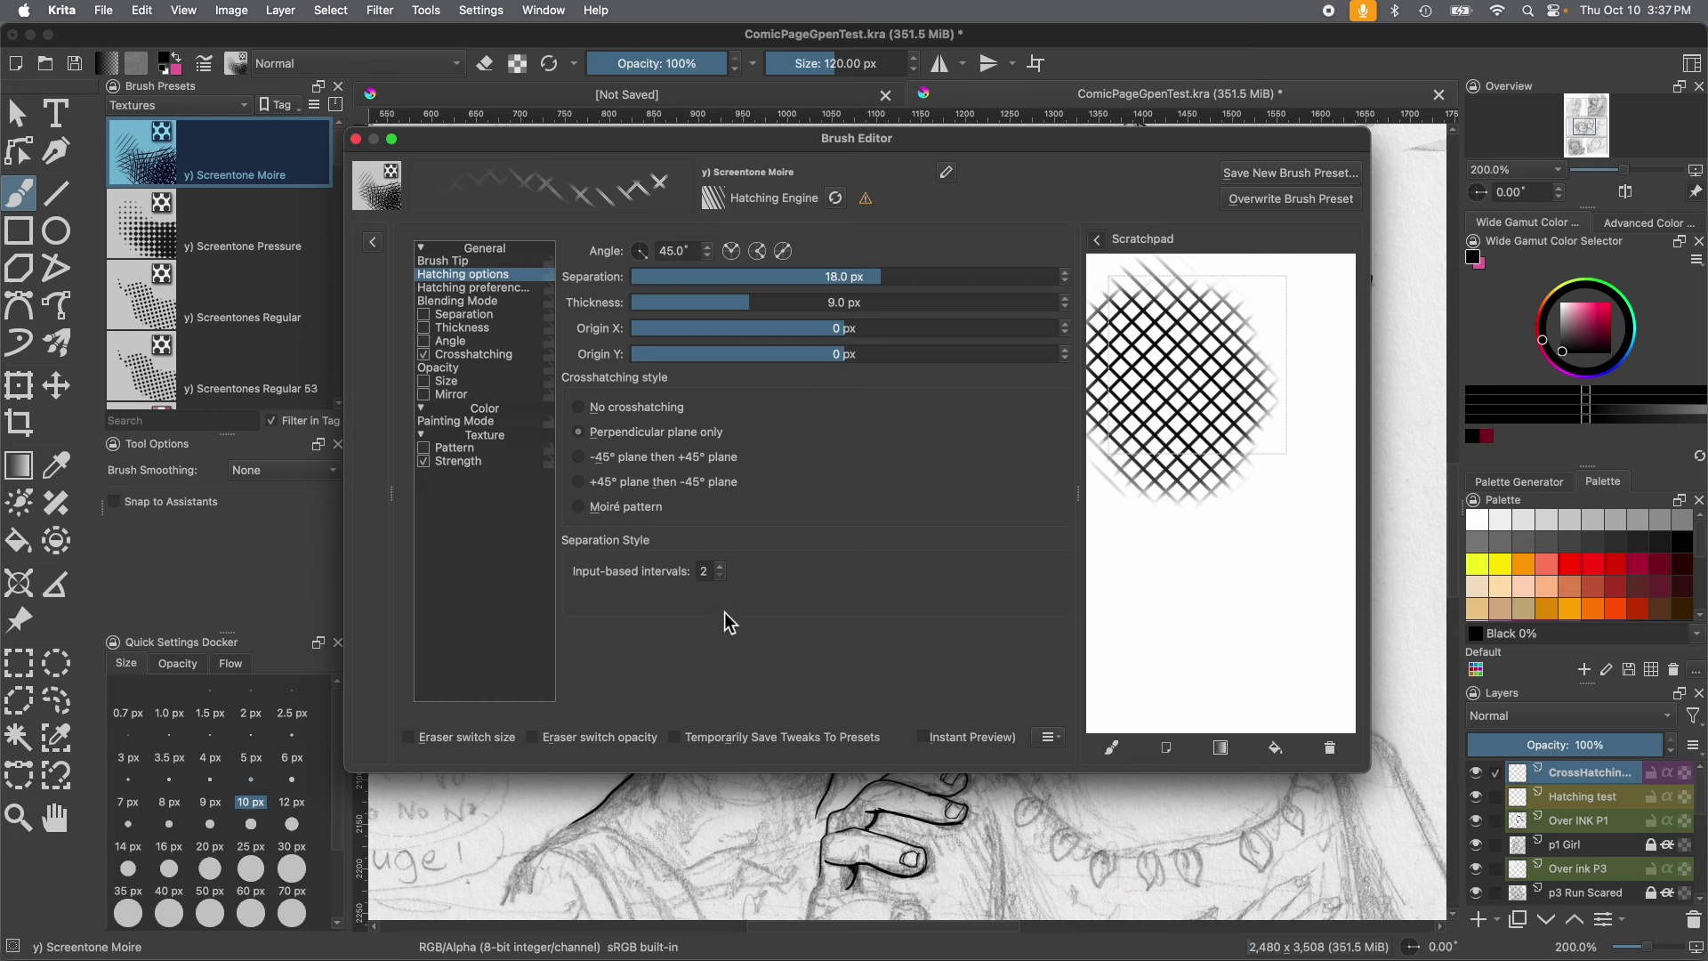
click(675, 738)
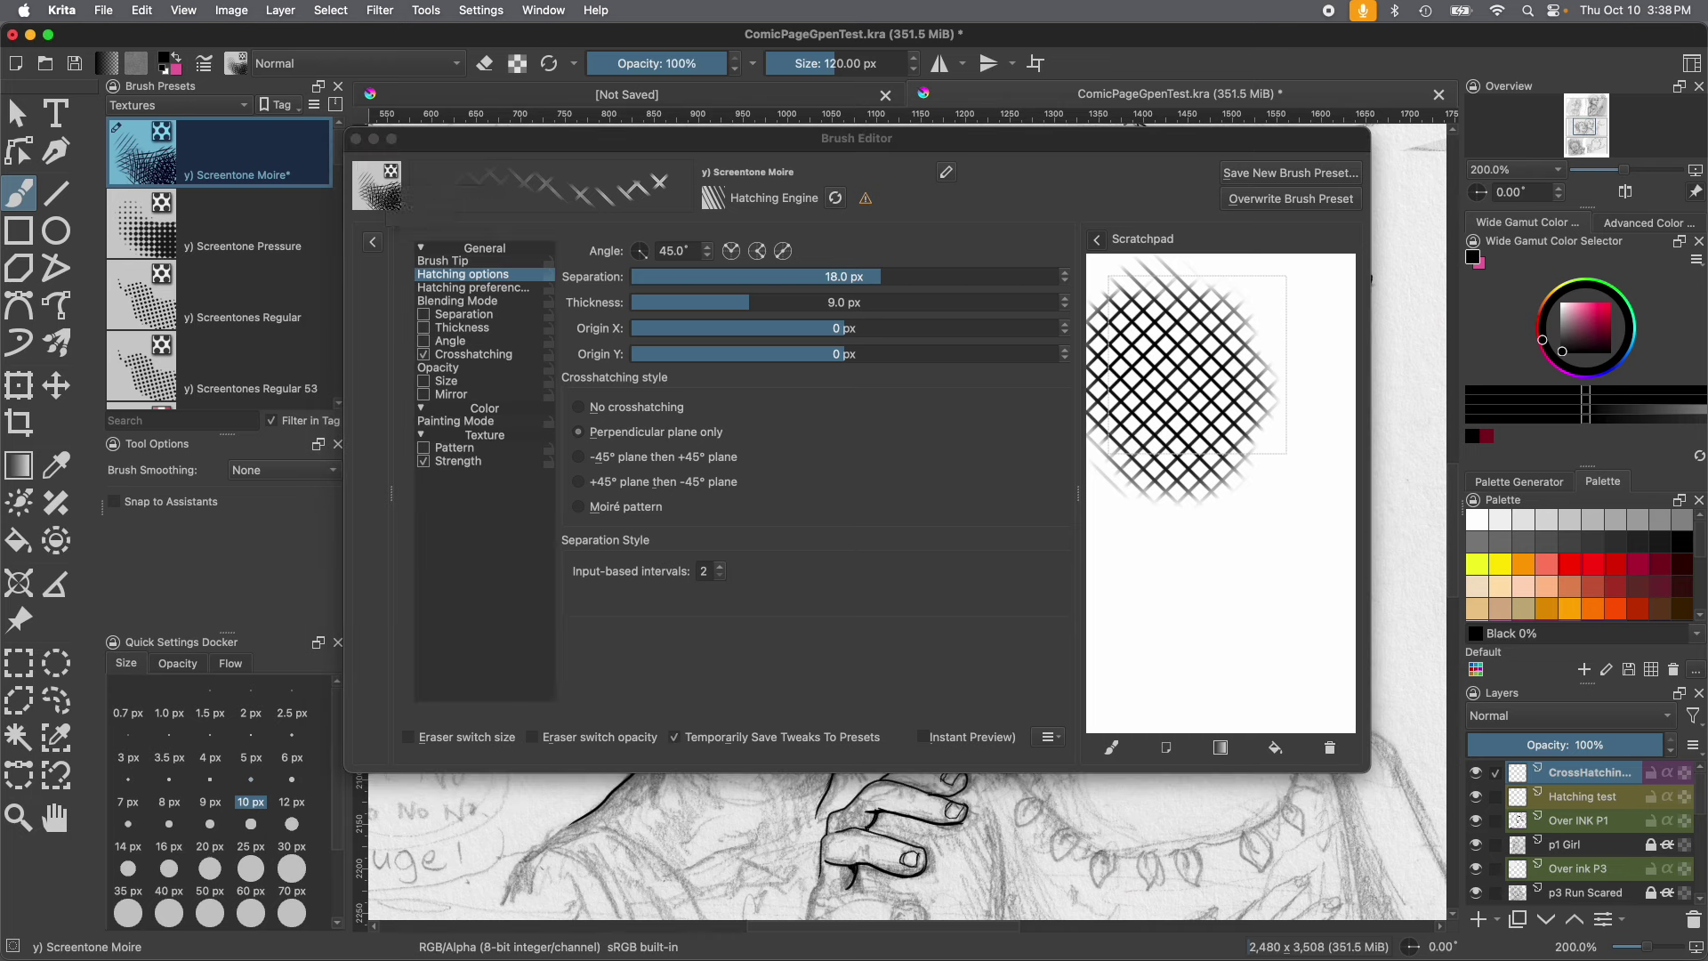
click(685, 818)
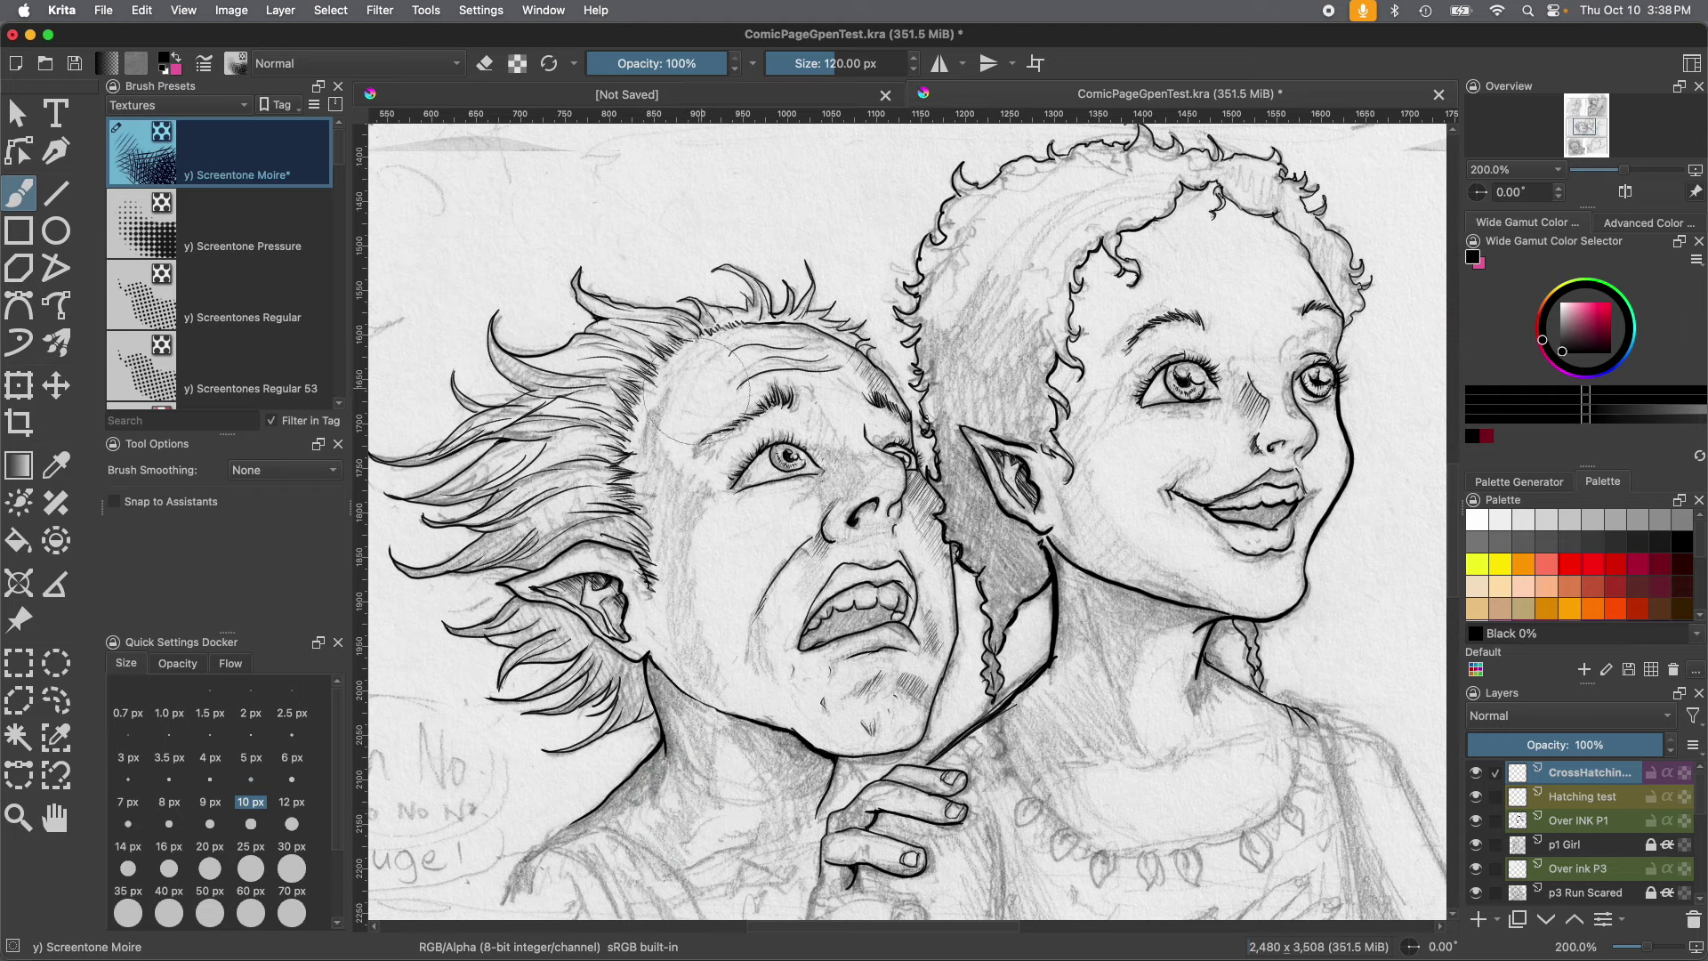
mouse_move(652, 449)
mouse_down()
mouse_move(694, 654)
mouse_move(696, 619)
mouse_move(781, 708)
mouse_move(704, 681)
mouse_move(802, 747)
mouse_move(749, 734)
mouse_move(709, 779)
mouse_move(802, 734)
mouse_move(794, 756)
mouse_move(711, 782)
mouse_up()
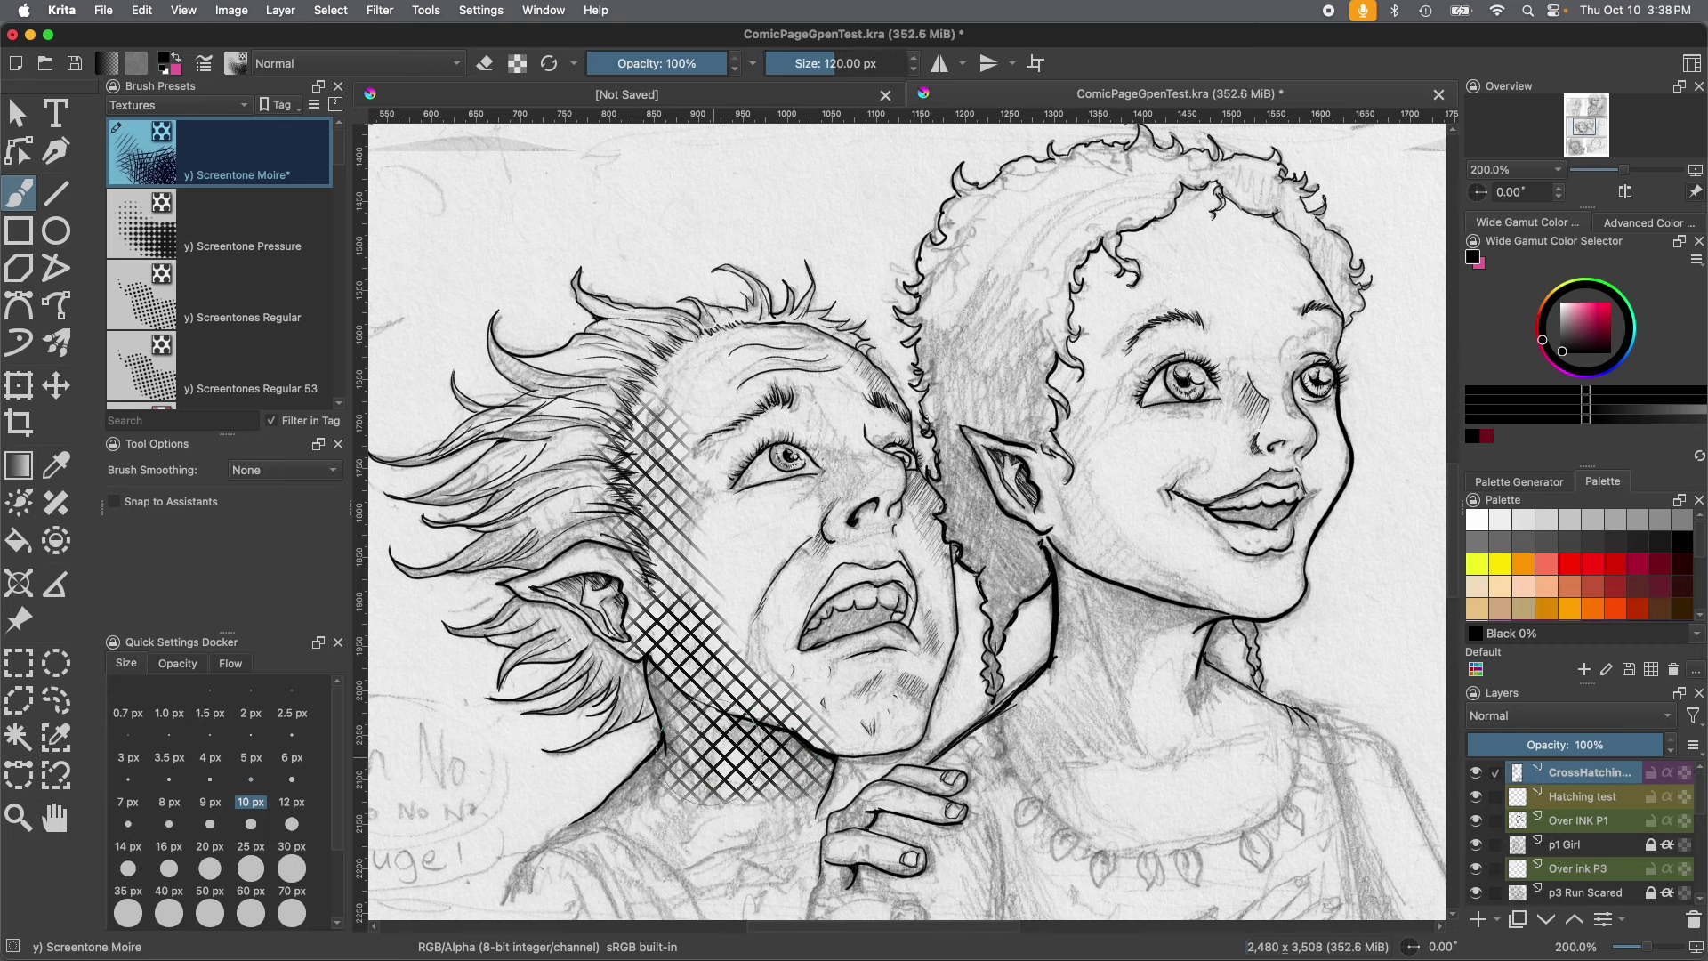
click(153, 13)
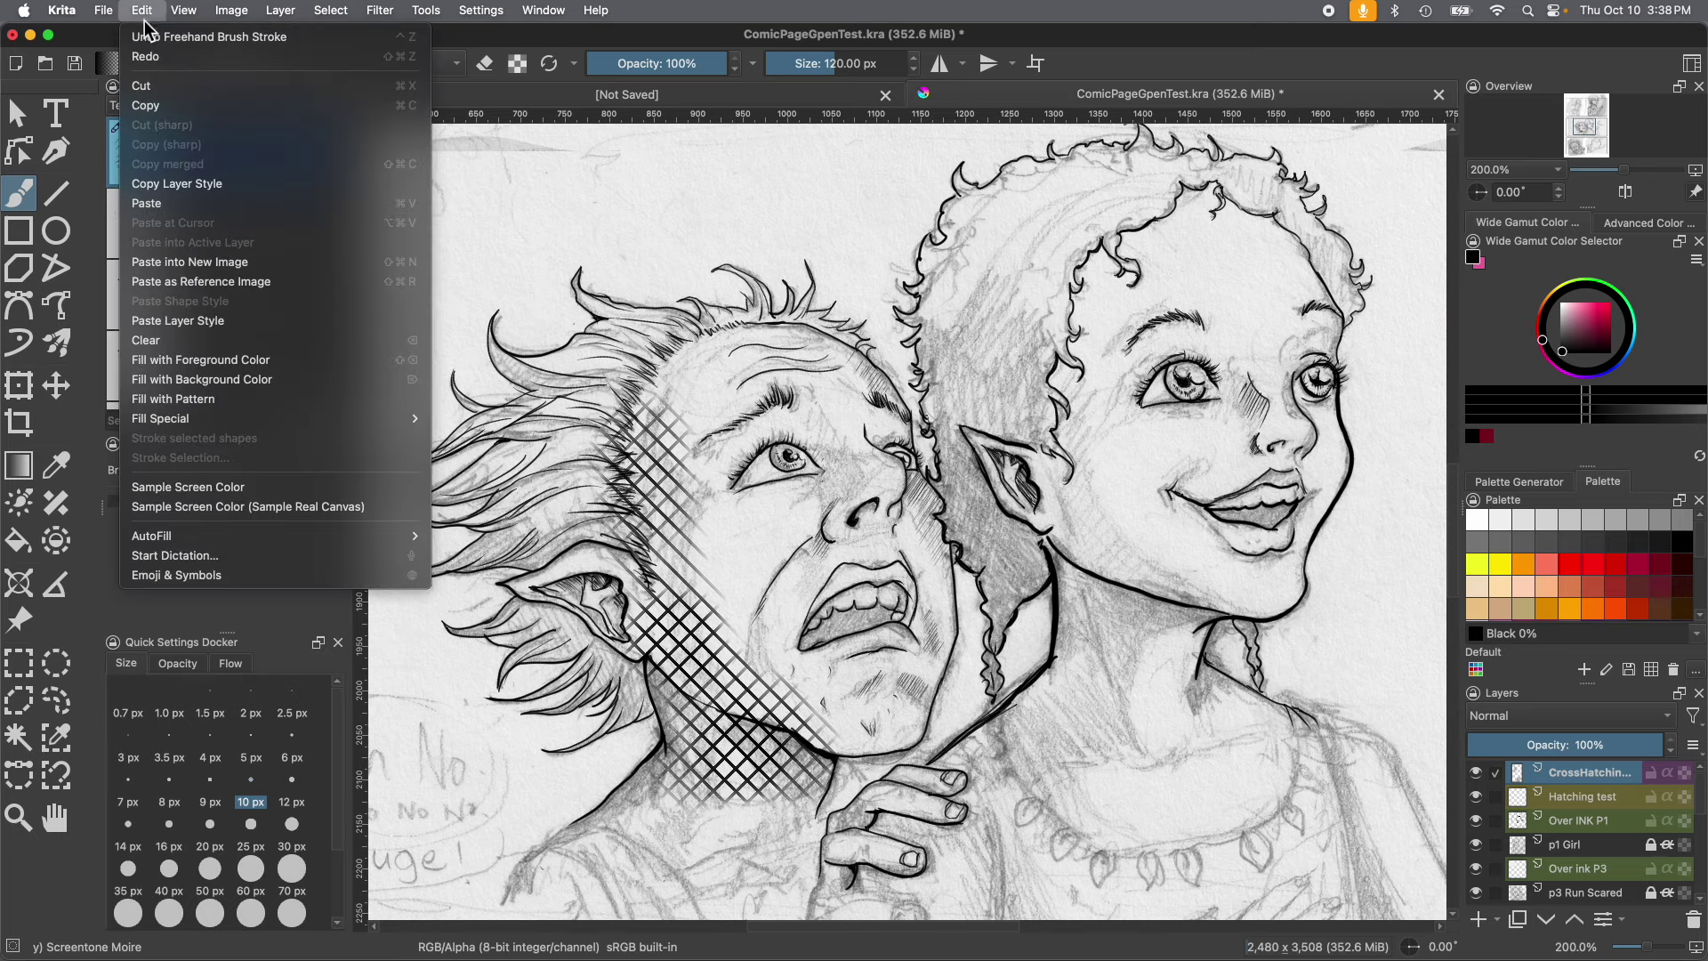
click(149, 344)
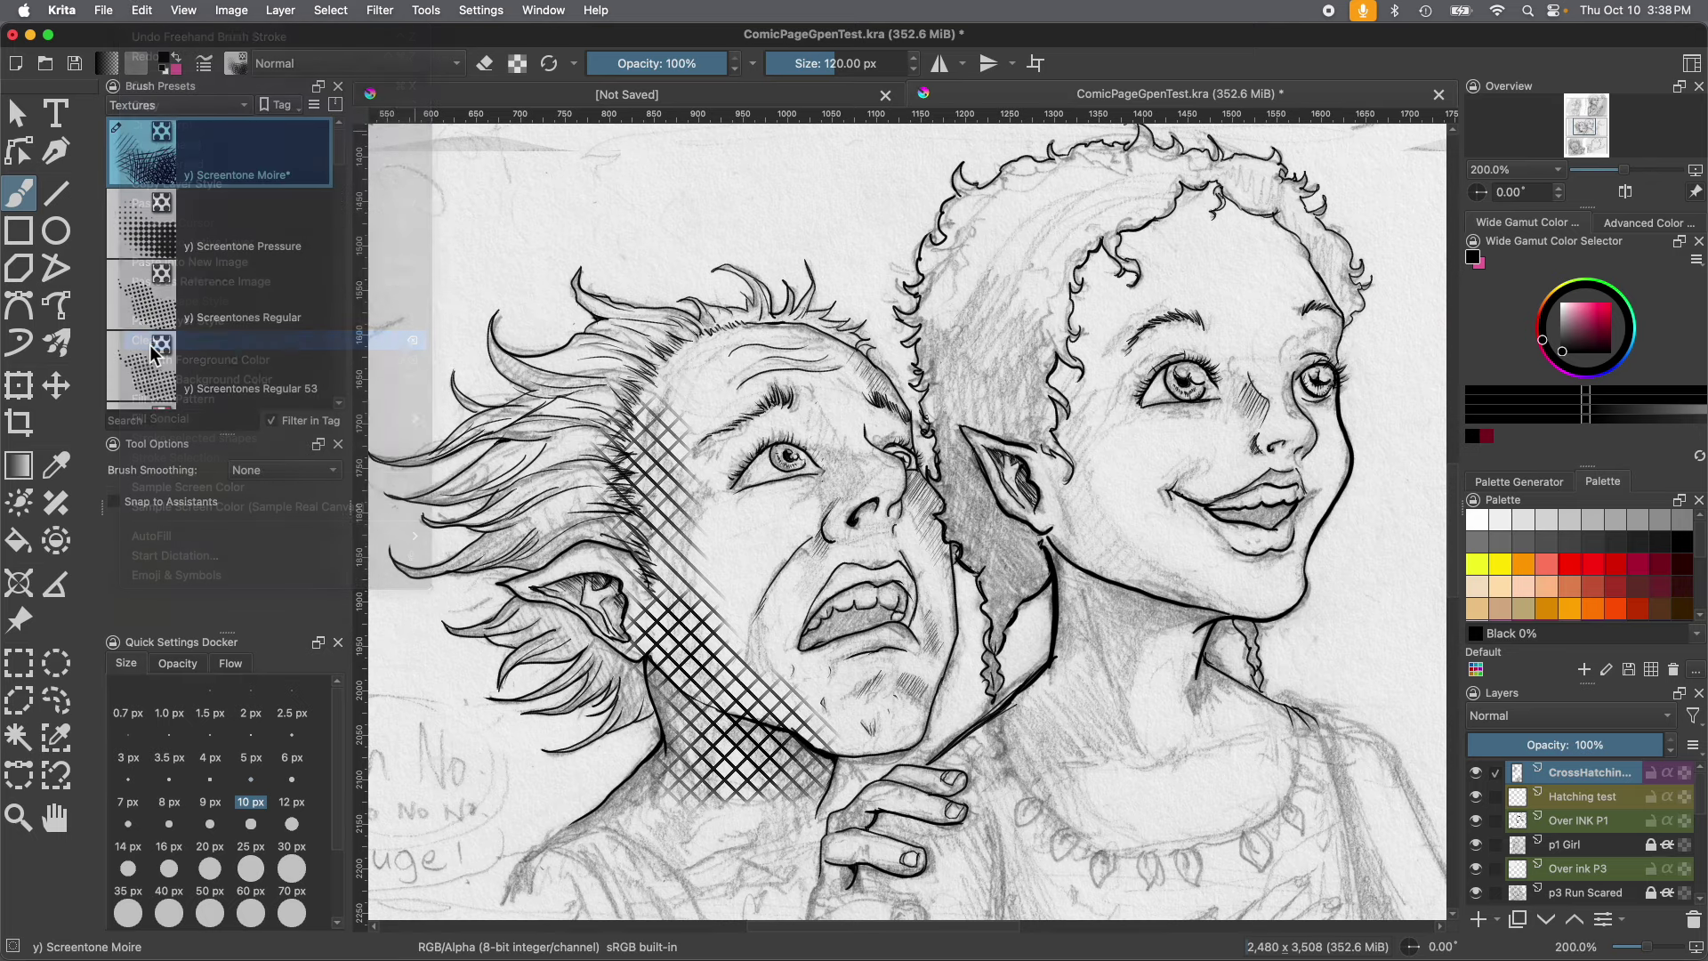
click(205, 64)
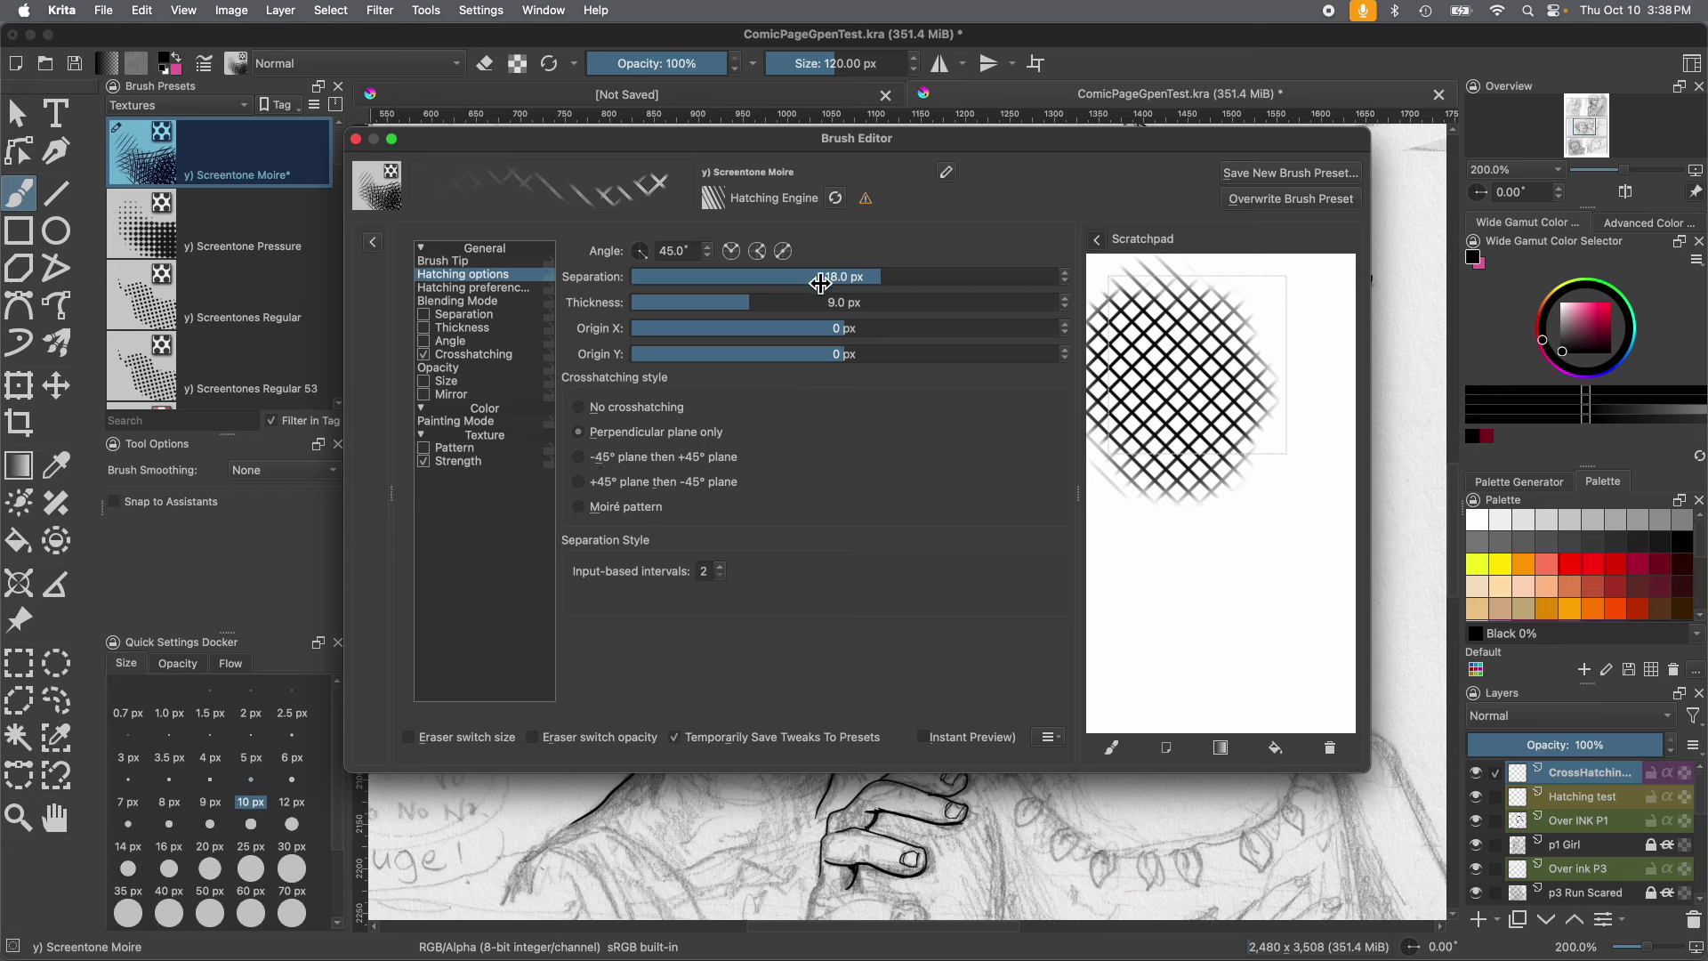
Reduce the hatch line separation to about 7.4 px and test it on the scratchpad.
click(745, 282)
drag(738, 283, 721, 284)
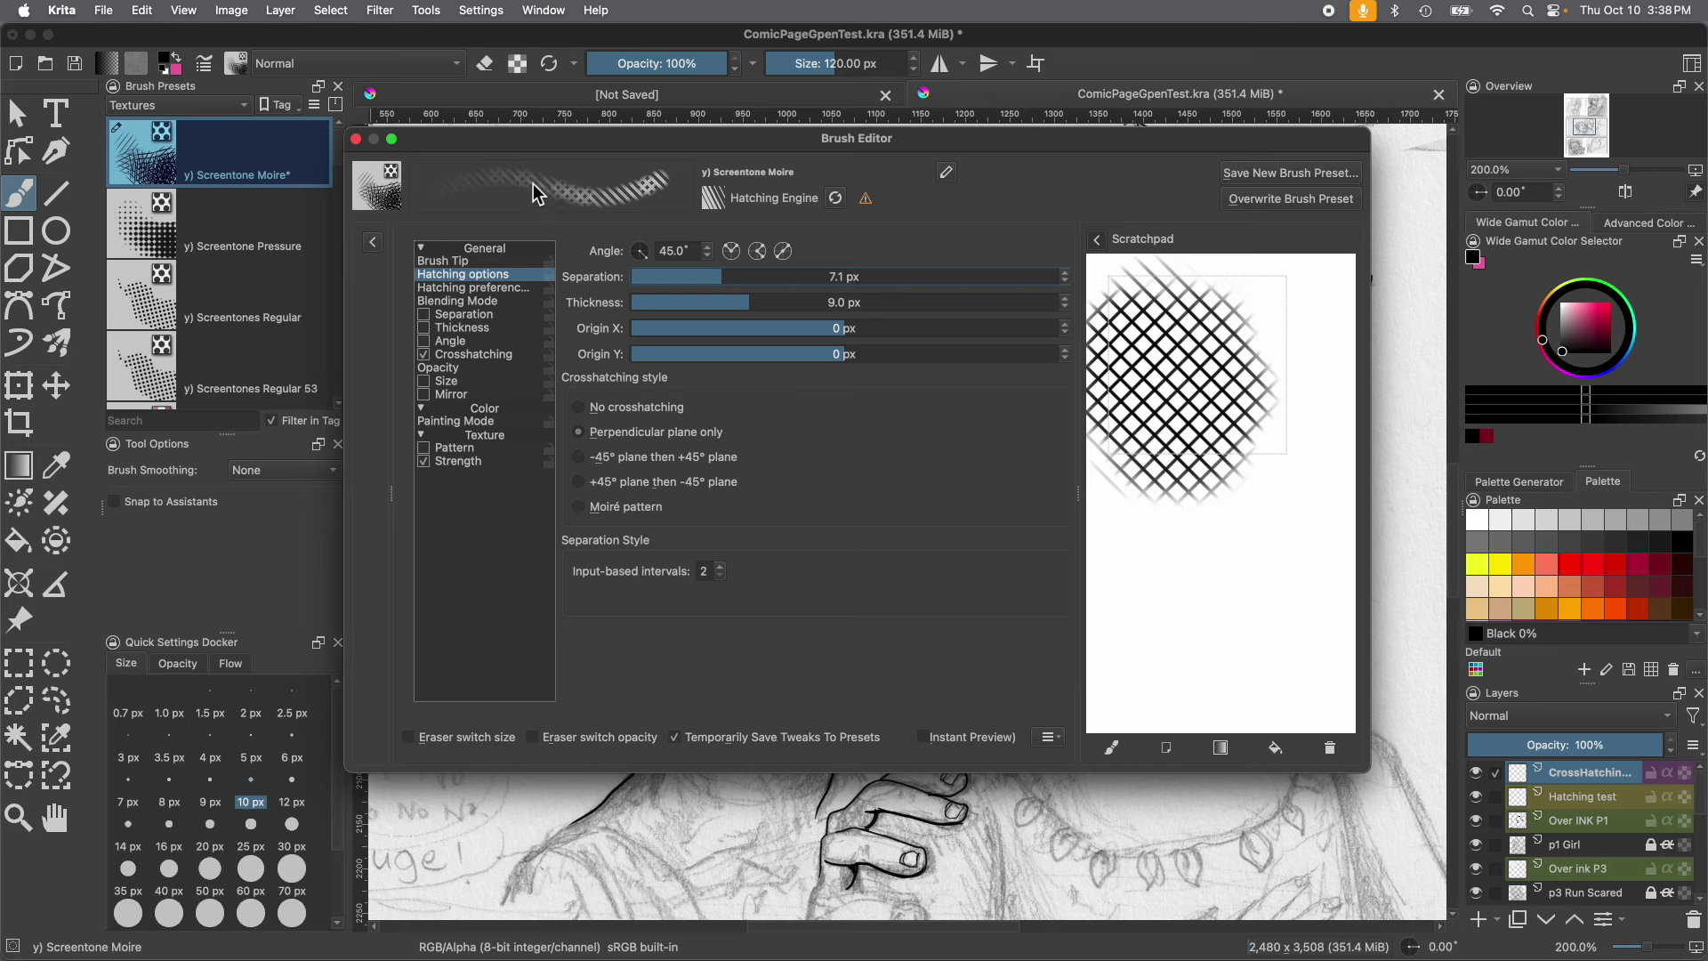
click(741, 280)
drag(741, 280, 726, 281)
mouse_move(1156, 485)
mouse_down()
mouse_move(1187, 558)
mouse_move(1136, 614)
mouse_up()
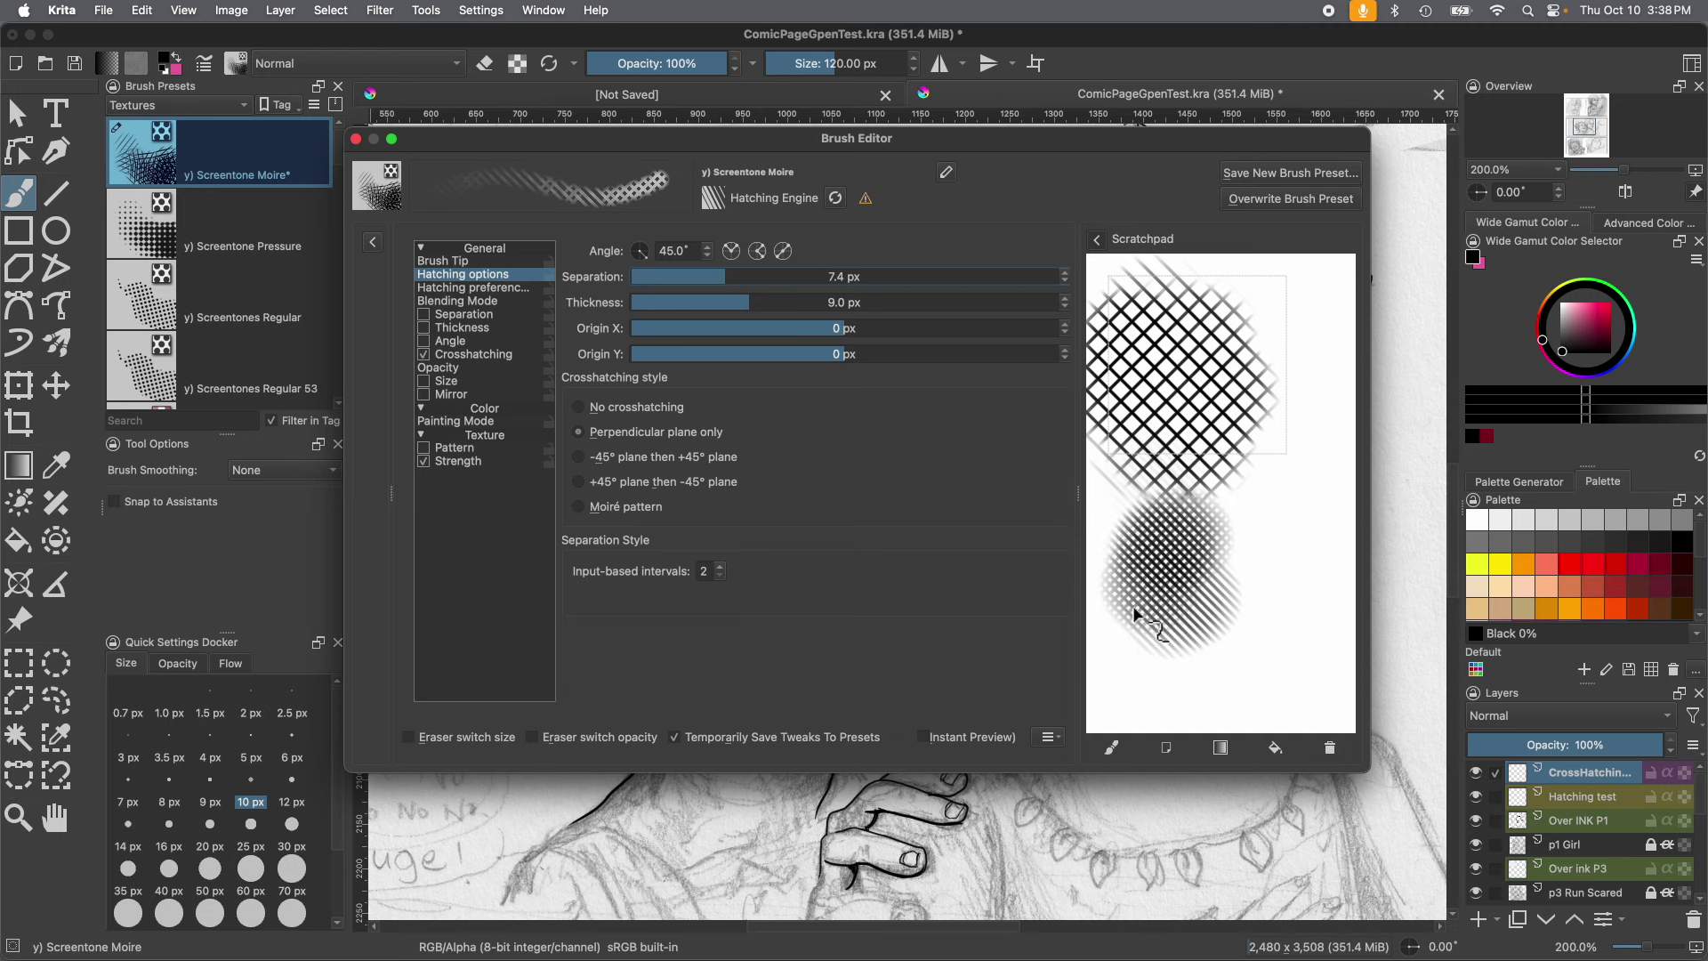
Thin the hatch lines gradually to about 2.8 px, testing each change on the scratchpad.
drag(746, 310, 690, 307)
drag(1152, 716, 1126, 658)
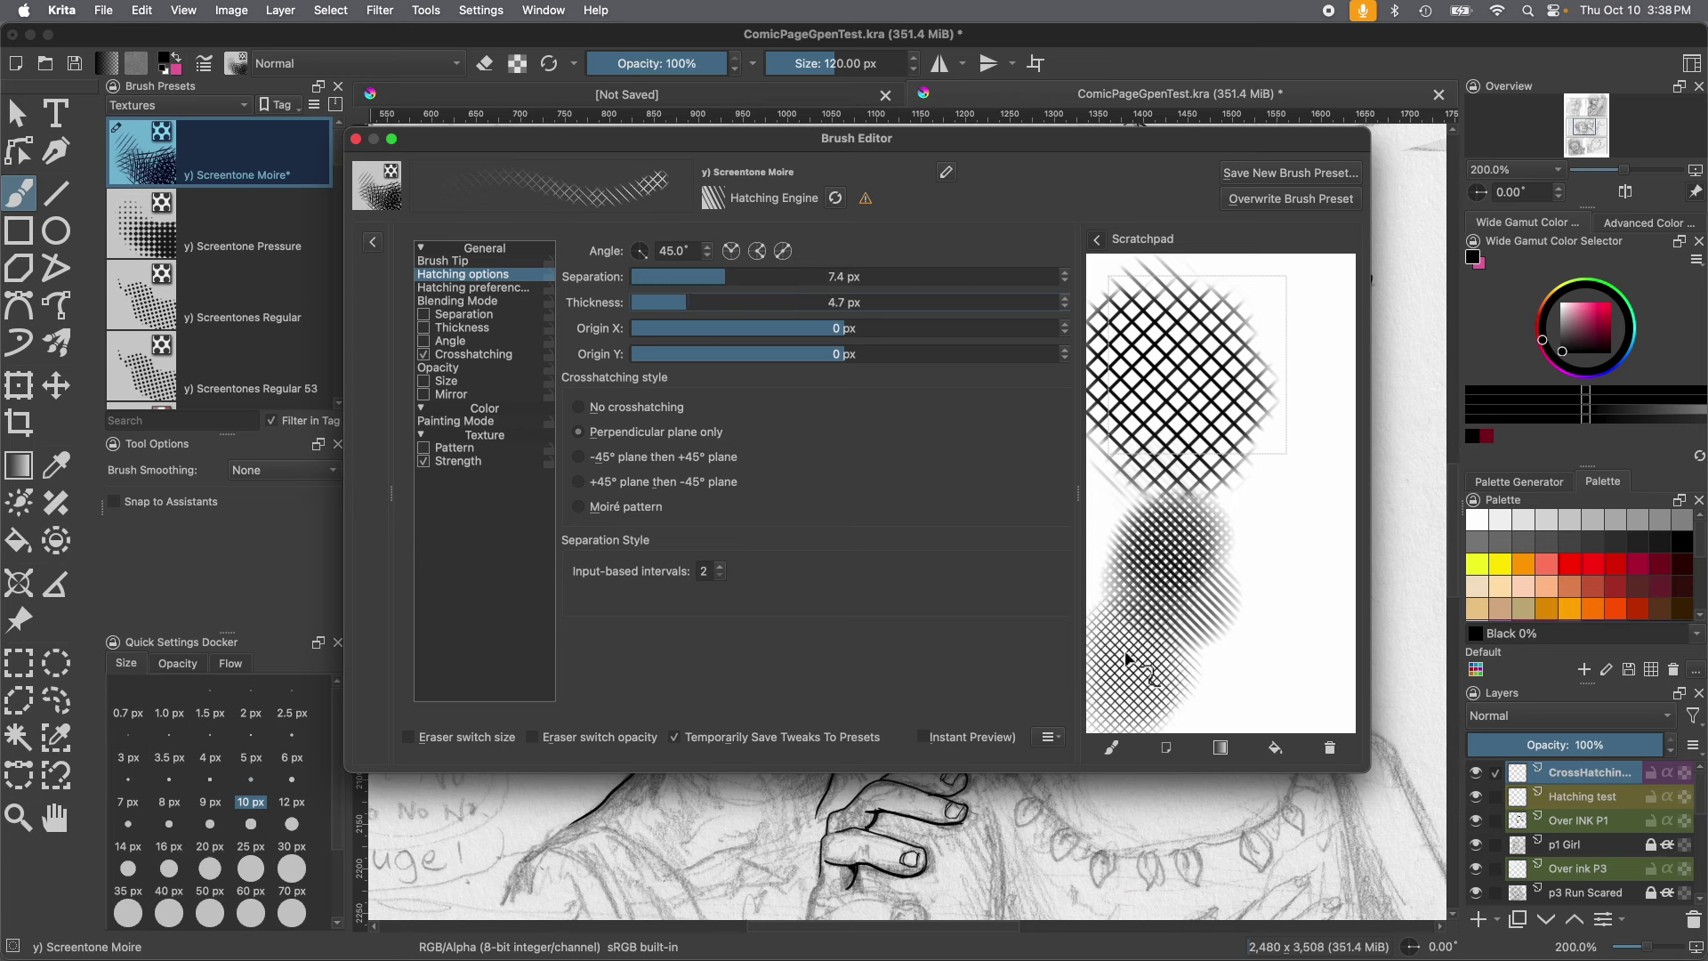
drag(685, 304, 678, 303)
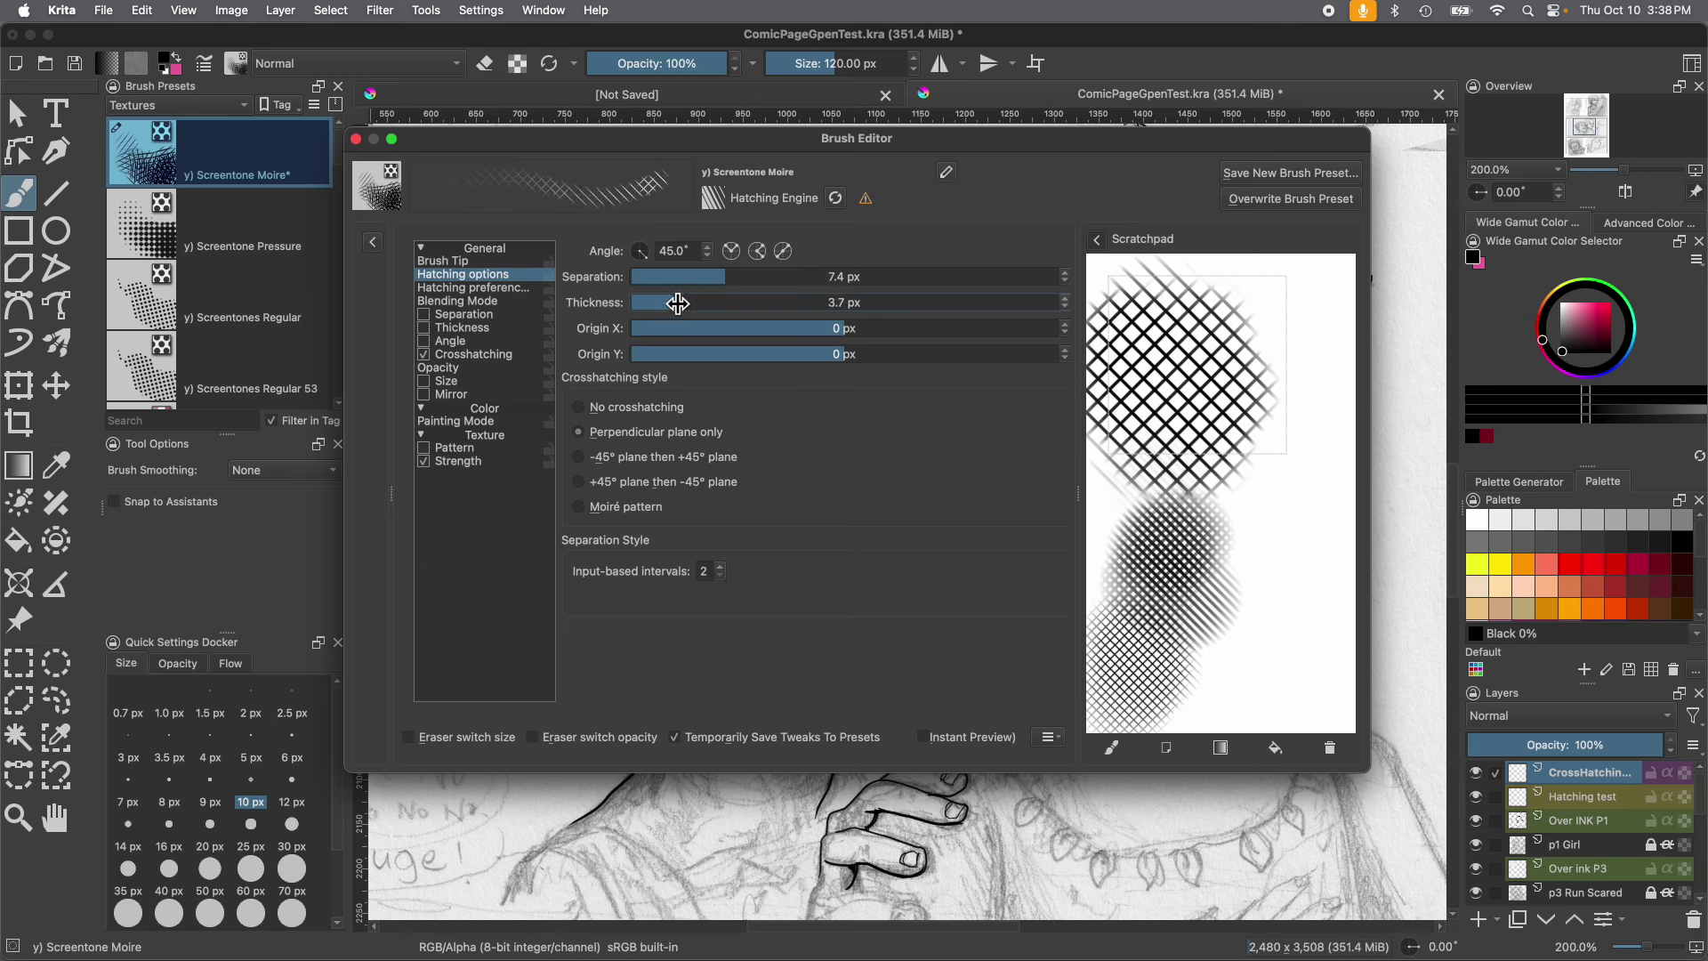
mouse_move(1156, 498)
mouse_down()
mouse_move(1128, 488)
mouse_move(1103, 513)
mouse_up()
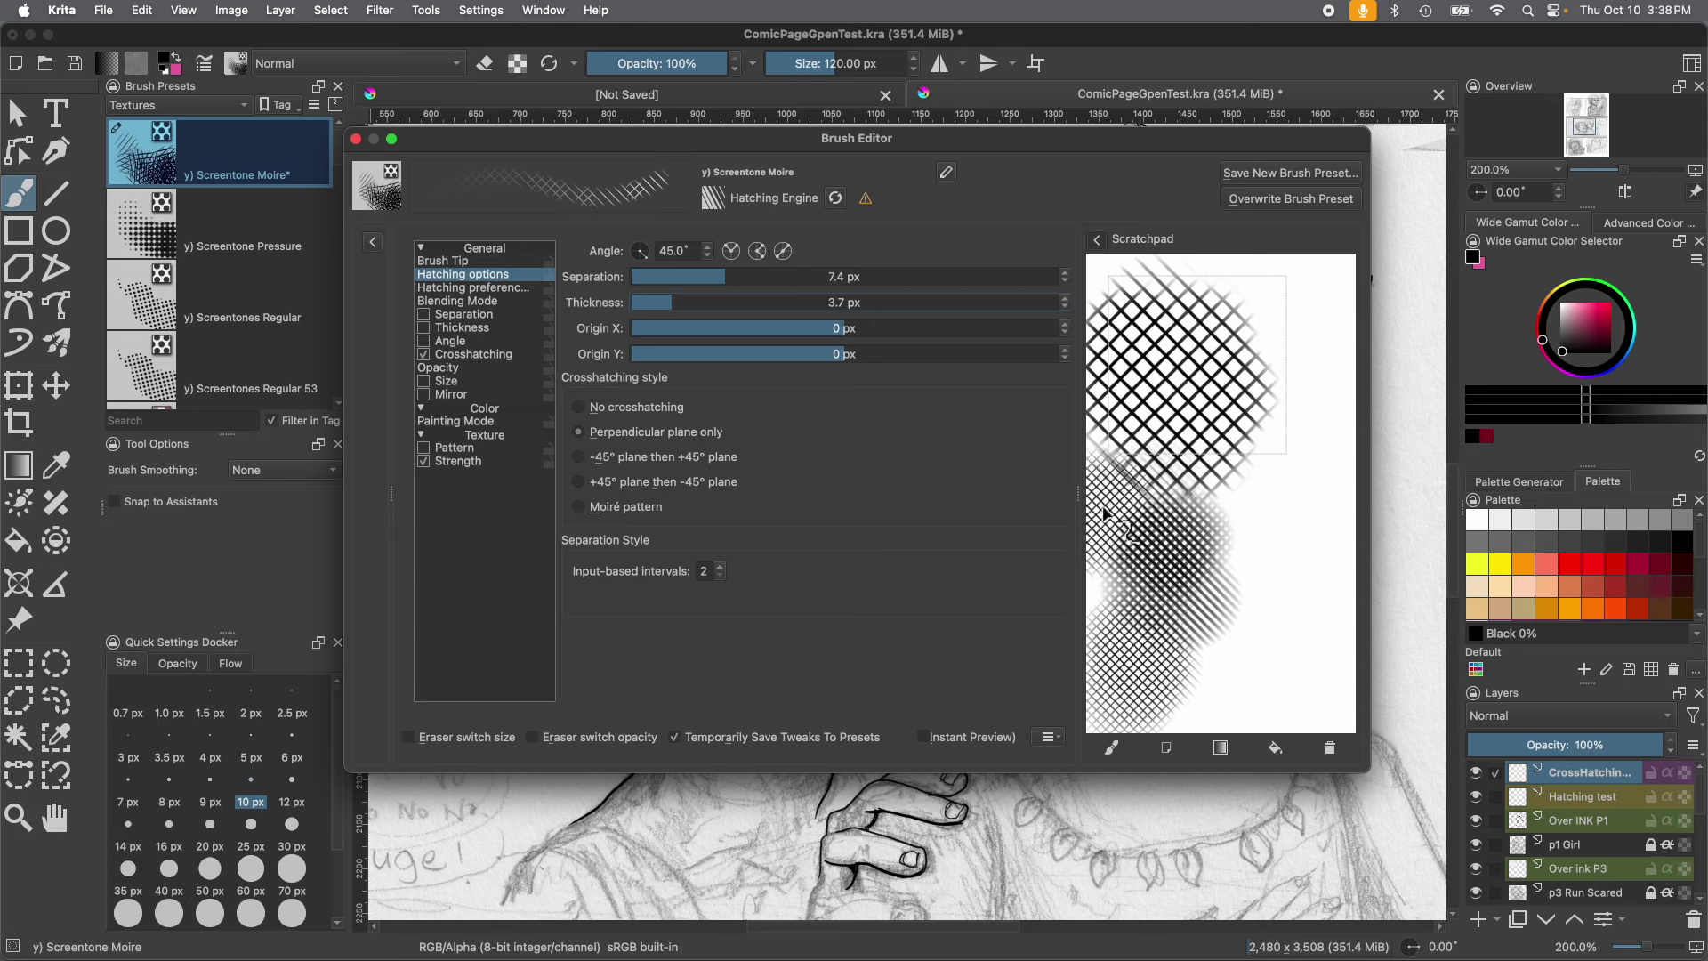
drag(662, 302, 649, 302)
mouse_move(1282, 631)
mouse_down()
mouse_move(1252, 603)
mouse_move(1183, 627)
mouse_up()
drag(648, 307, 670, 307)
Set separation to 4.6 px and thickness to 2.5 px, testing the tighter hatching.
click(716, 277)
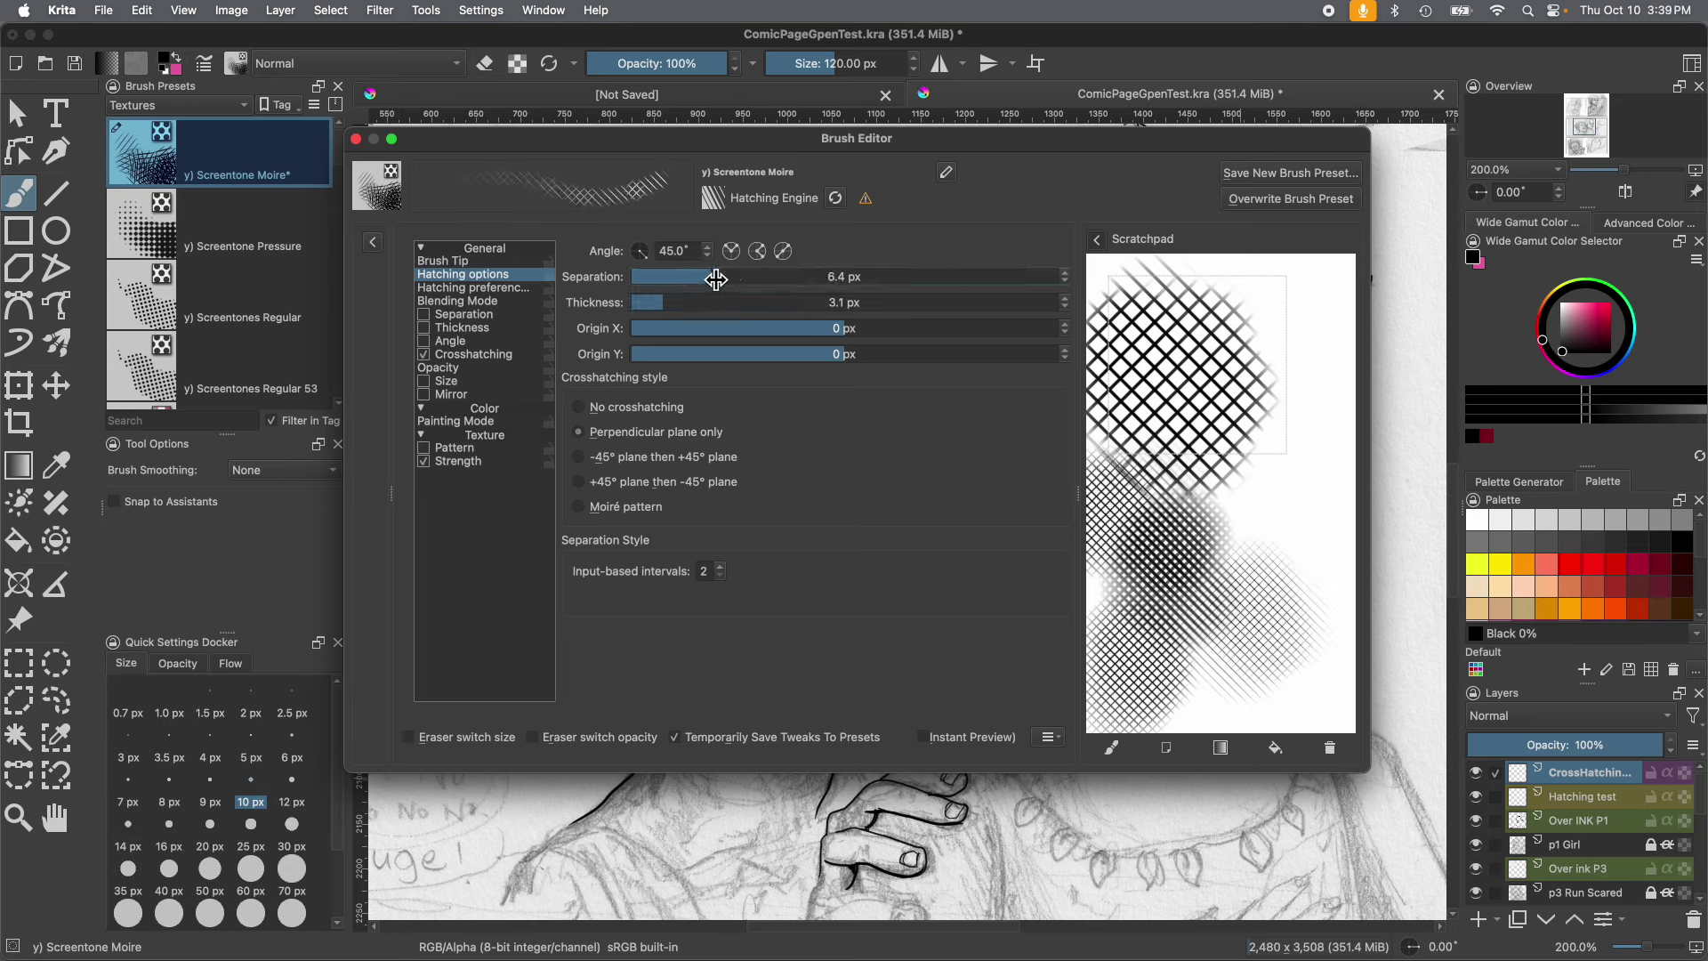
mouse_move(1281, 552)
mouse_down()
mouse_move(1268, 468)
mouse_move(1239, 484)
mouse_move(1174, 449)
mouse_up()
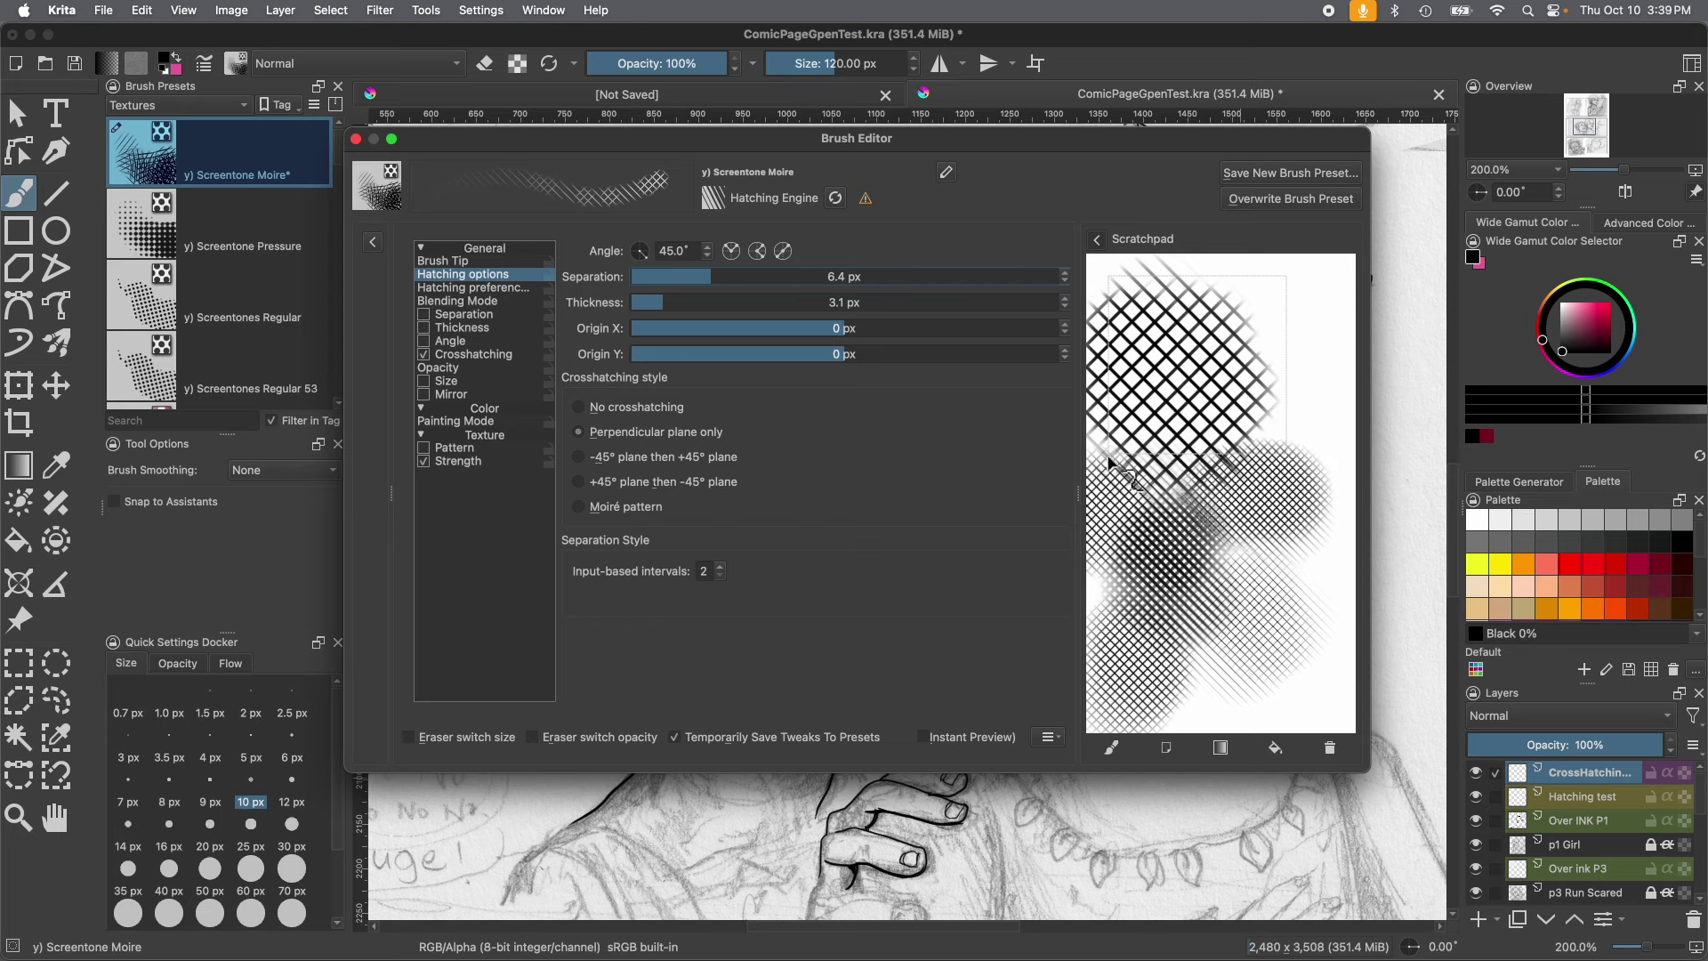
click(657, 303)
drag(703, 276, 683, 276)
mouse_move(1298, 423)
mouse_down()
mouse_move(1263, 390)
mouse_move(1272, 436)
mouse_move(1227, 418)
mouse_move(1290, 320)
mouse_move(1245, 472)
mouse_move(1187, 464)
mouse_move(1299, 605)
mouse_move(1257, 579)
mouse_move(1242, 669)
mouse_move(1193, 708)
mouse_up()
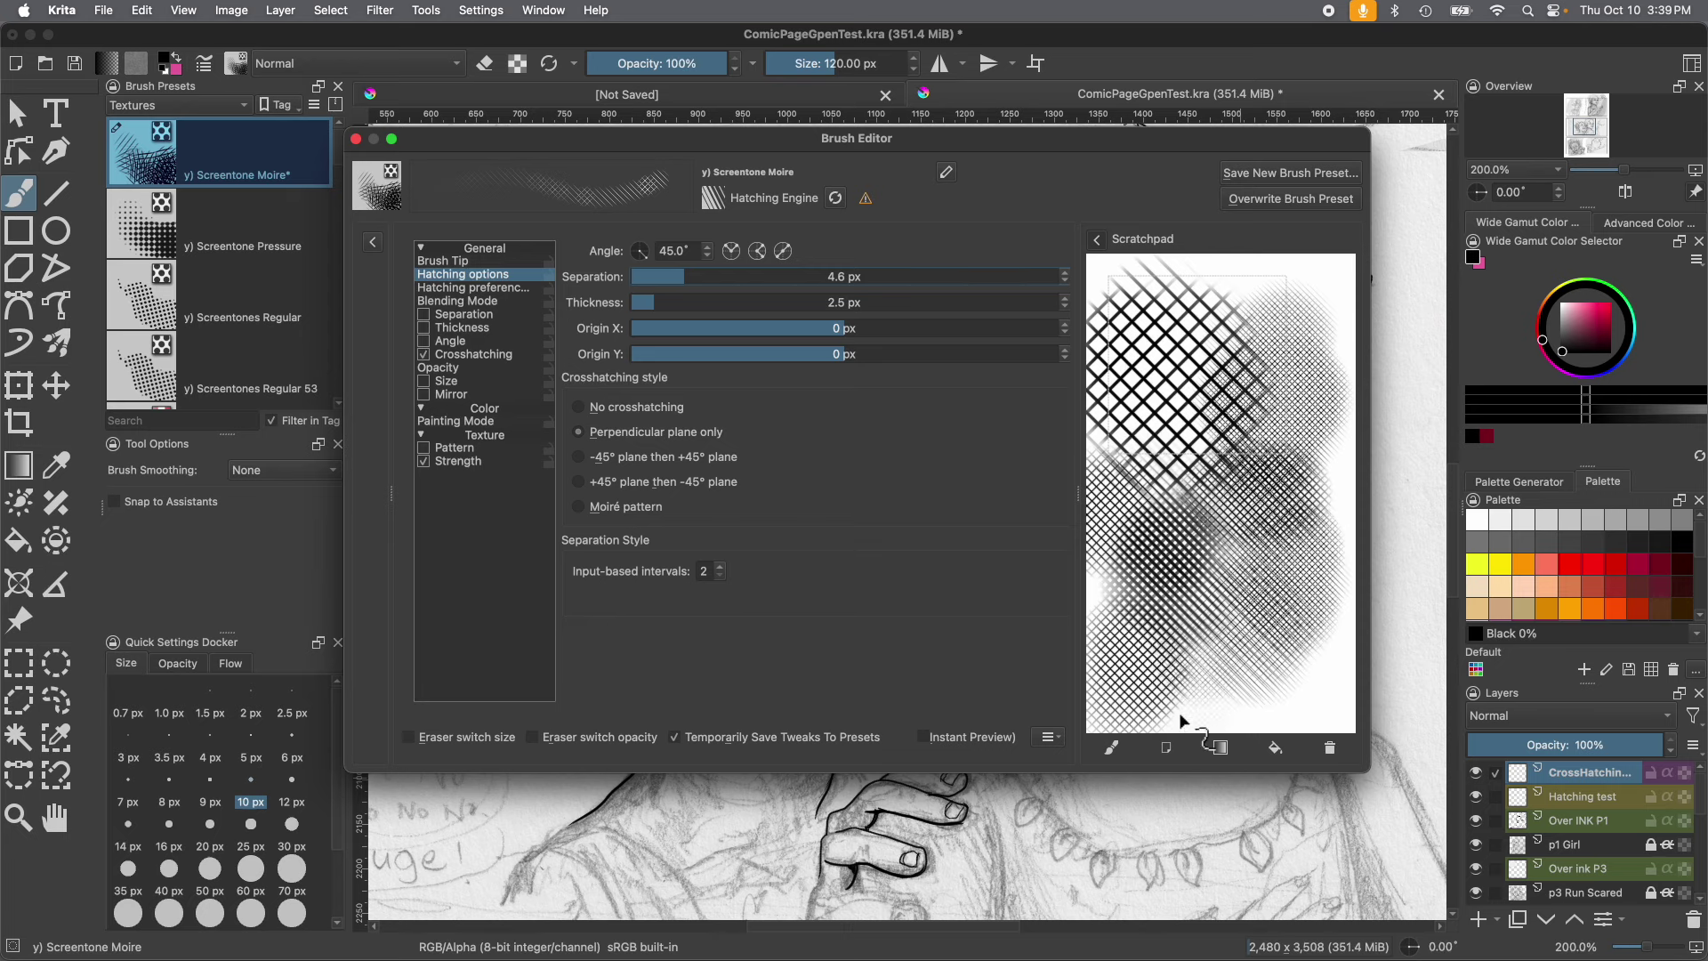
Clear and retest on the scratchpad, then paint hatch shading onto the page.
click(1330, 750)
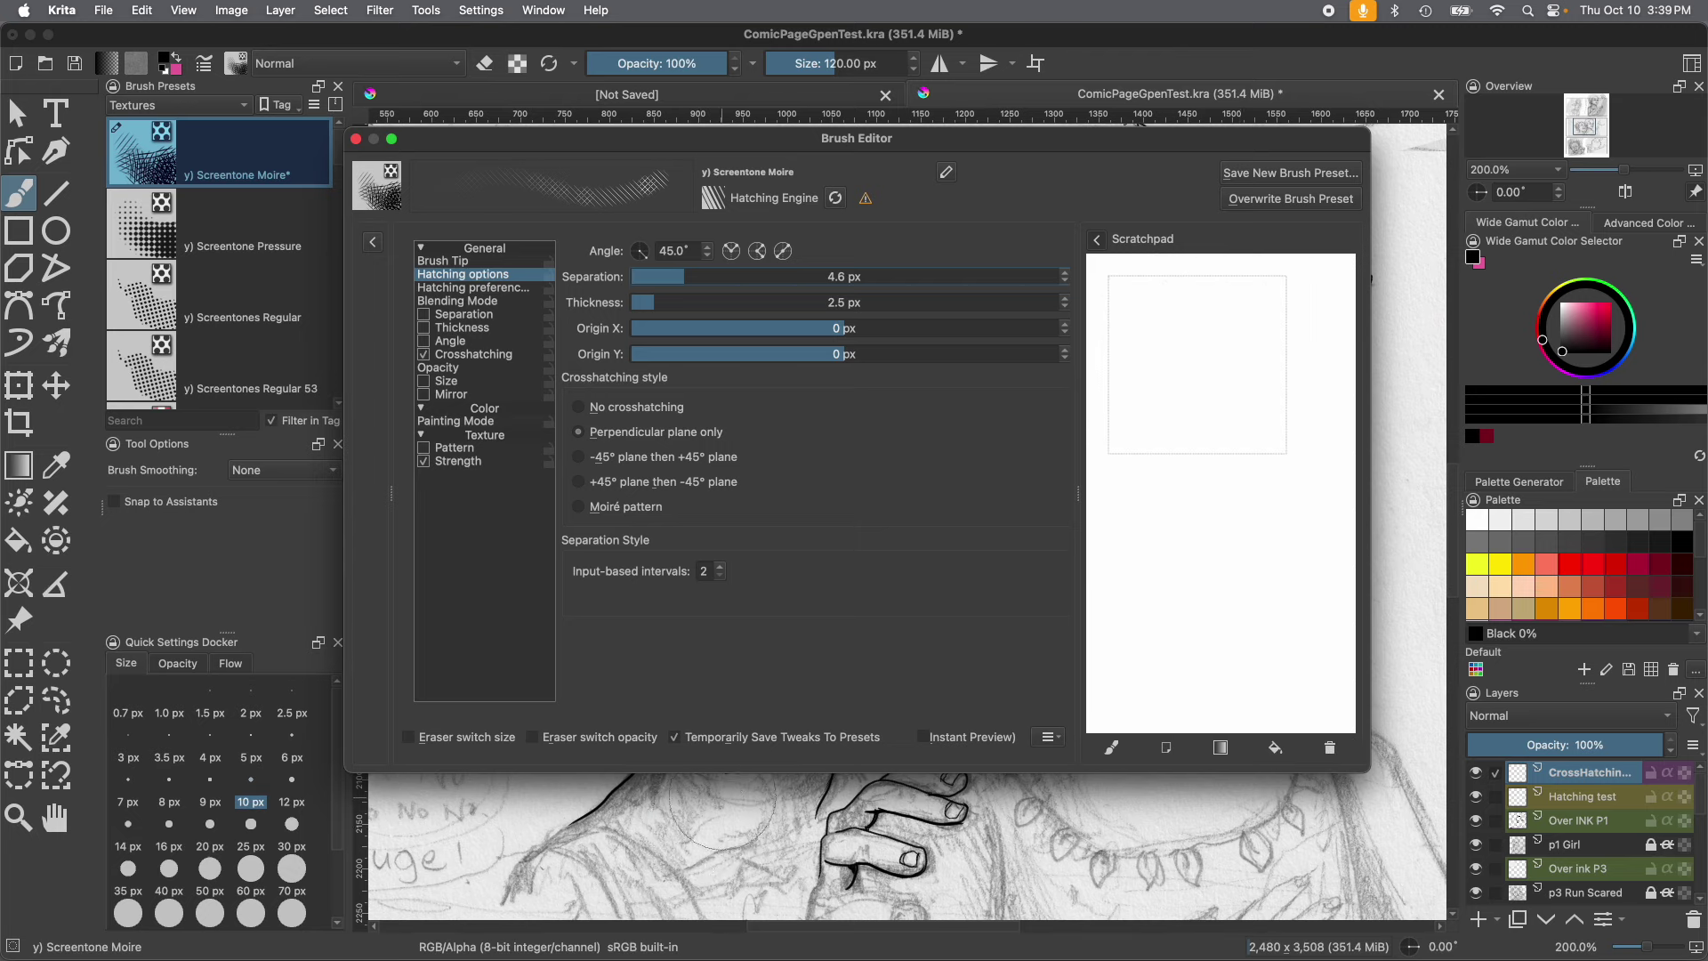
mouse_move(1162, 487)
mouse_down()
mouse_move(1149, 525)
mouse_move(1141, 490)
mouse_move(1145, 561)
mouse_up()
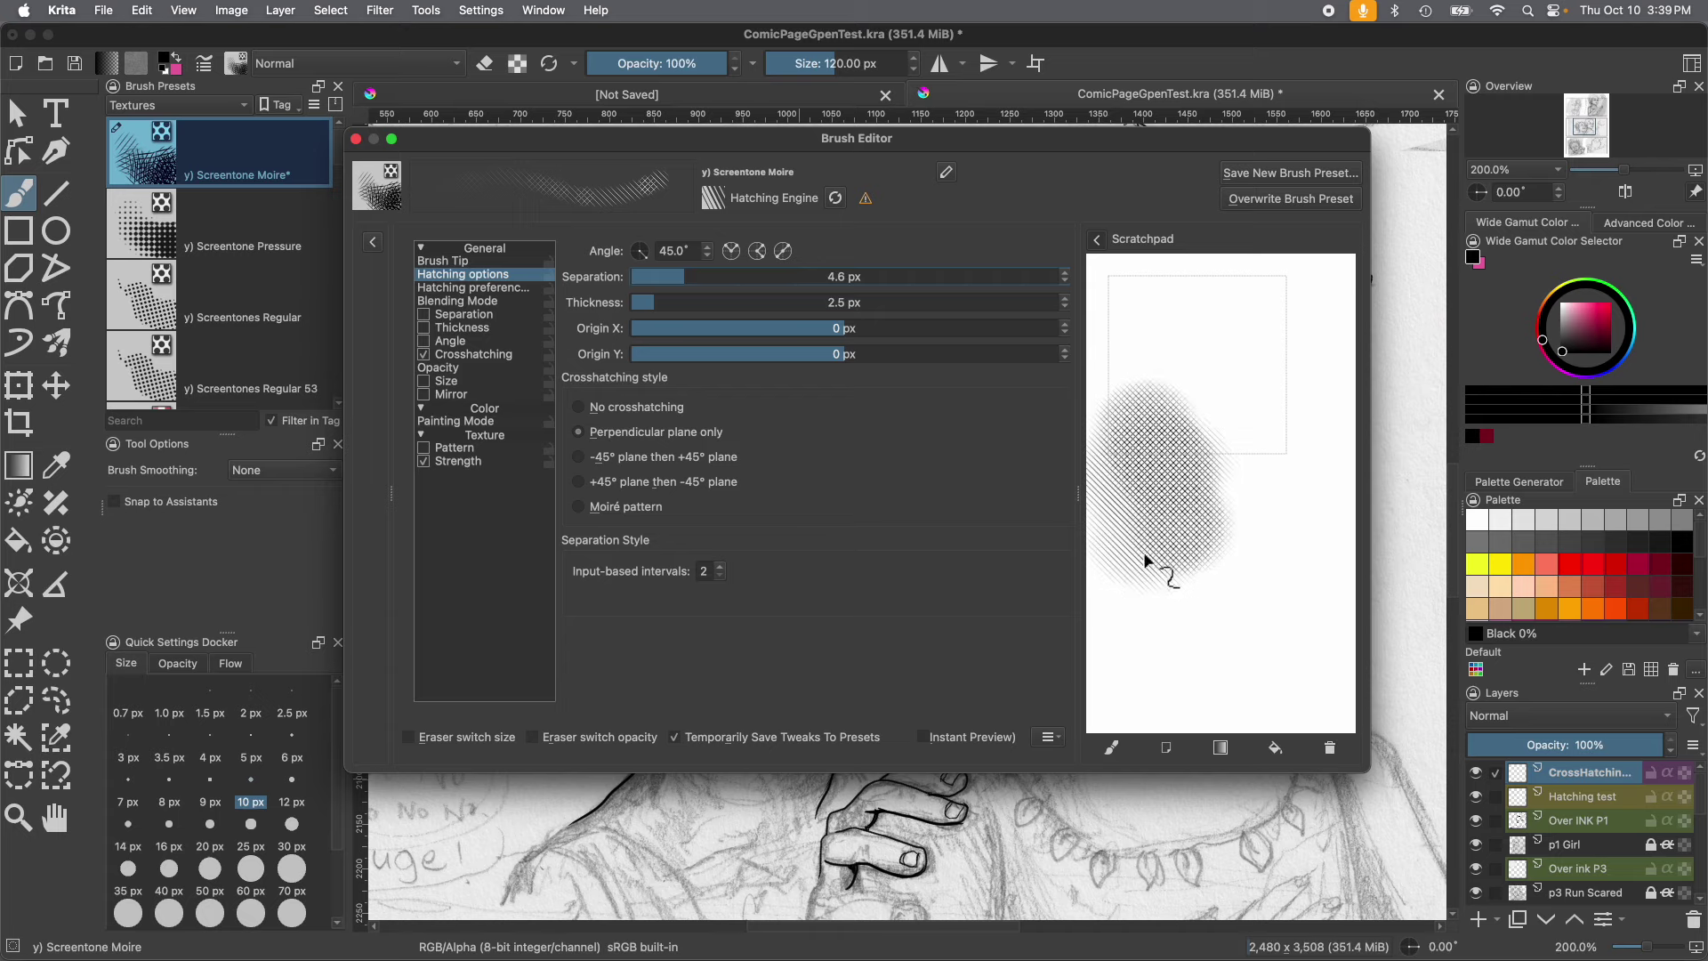
key(F5)
mouse_move(698, 492)
mouse_down()
mouse_move(685, 383)
mouse_move(680, 396)
mouse_move(712, 356)
mouse_up()
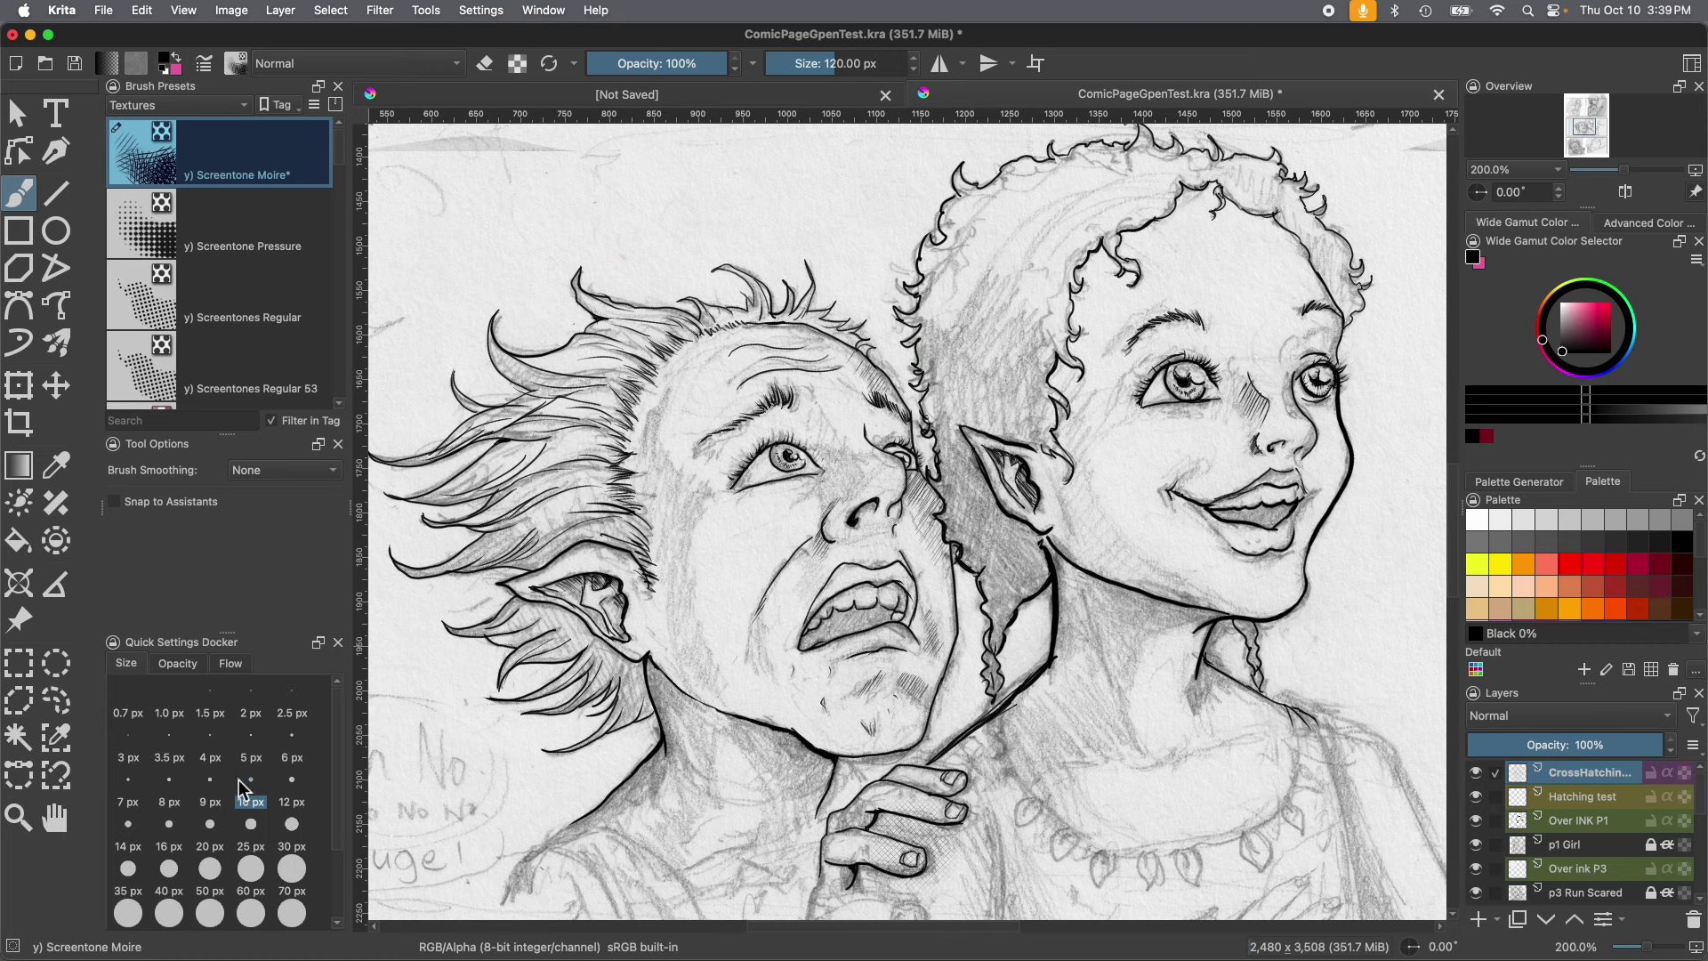
Set the brush to 25 px and hatch a shadow patch on the girl's neck.
click(250, 855)
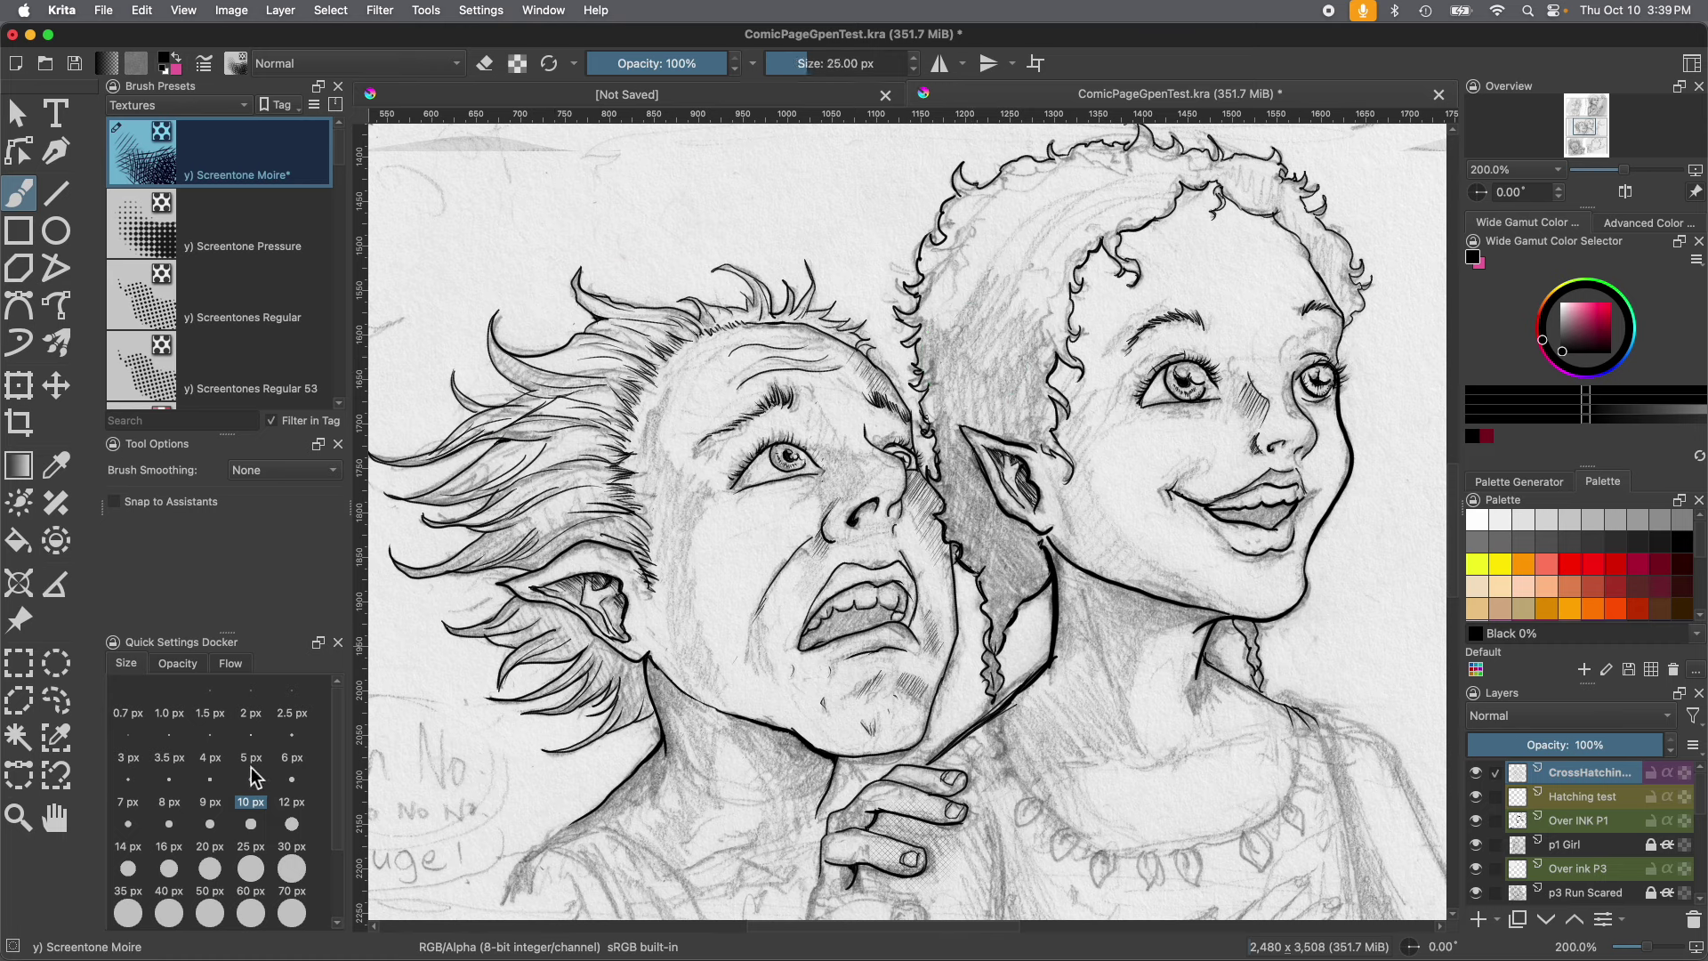
click(252, 752)
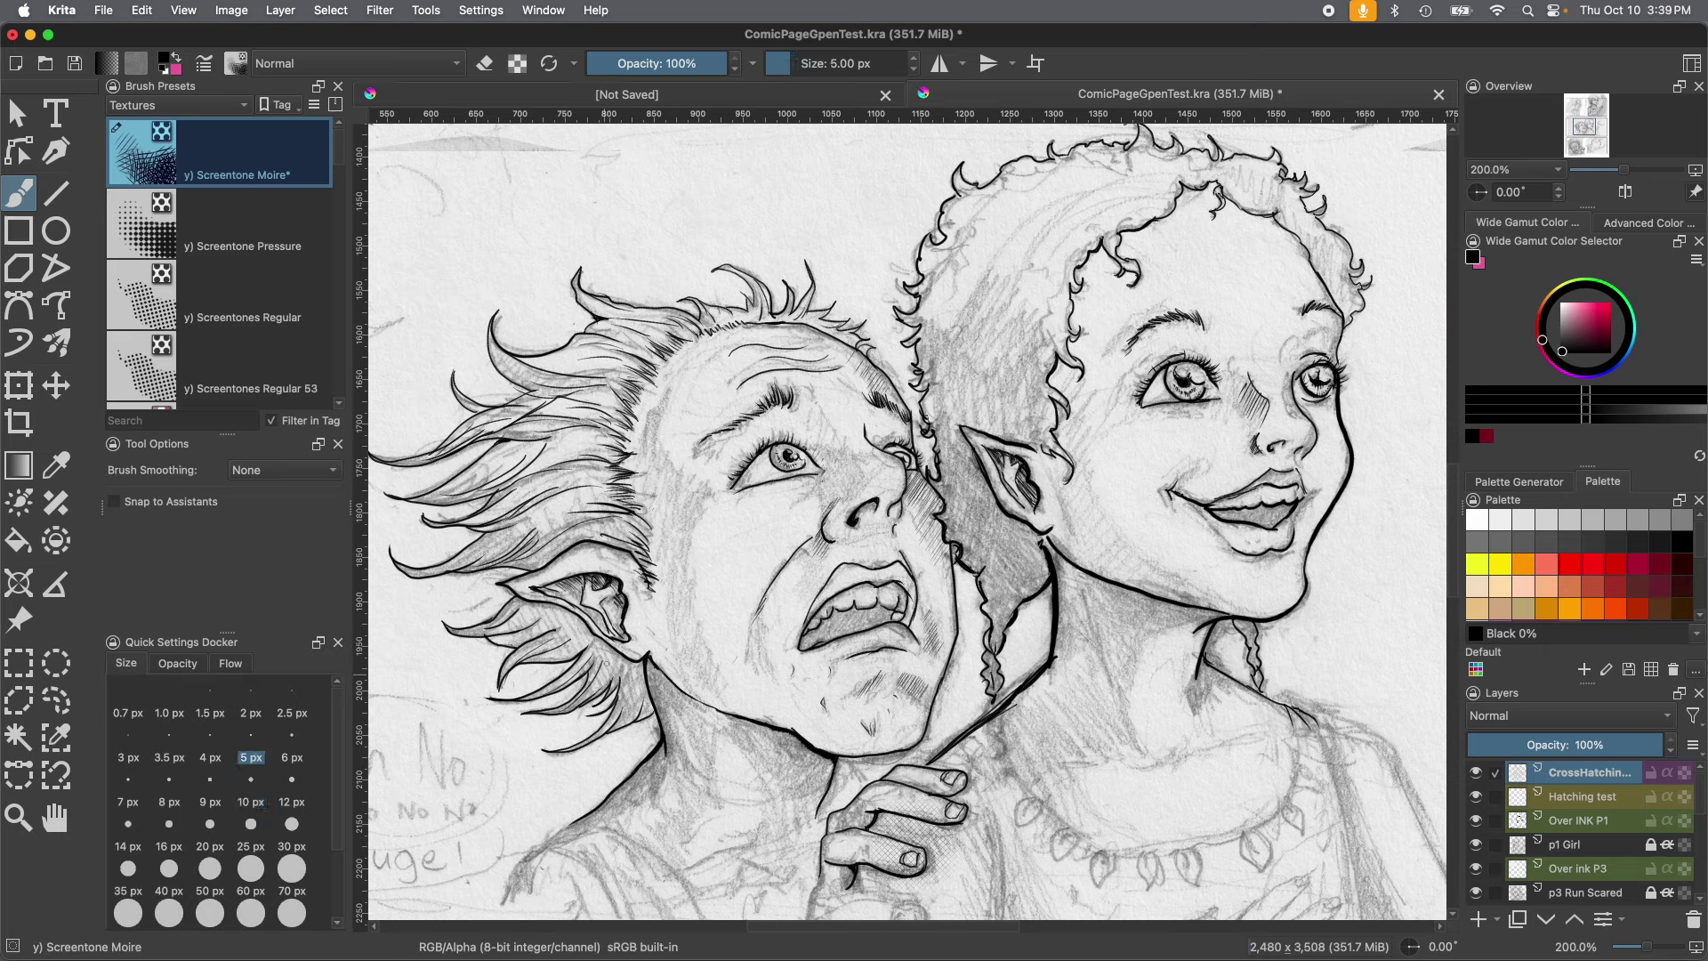
click(251, 852)
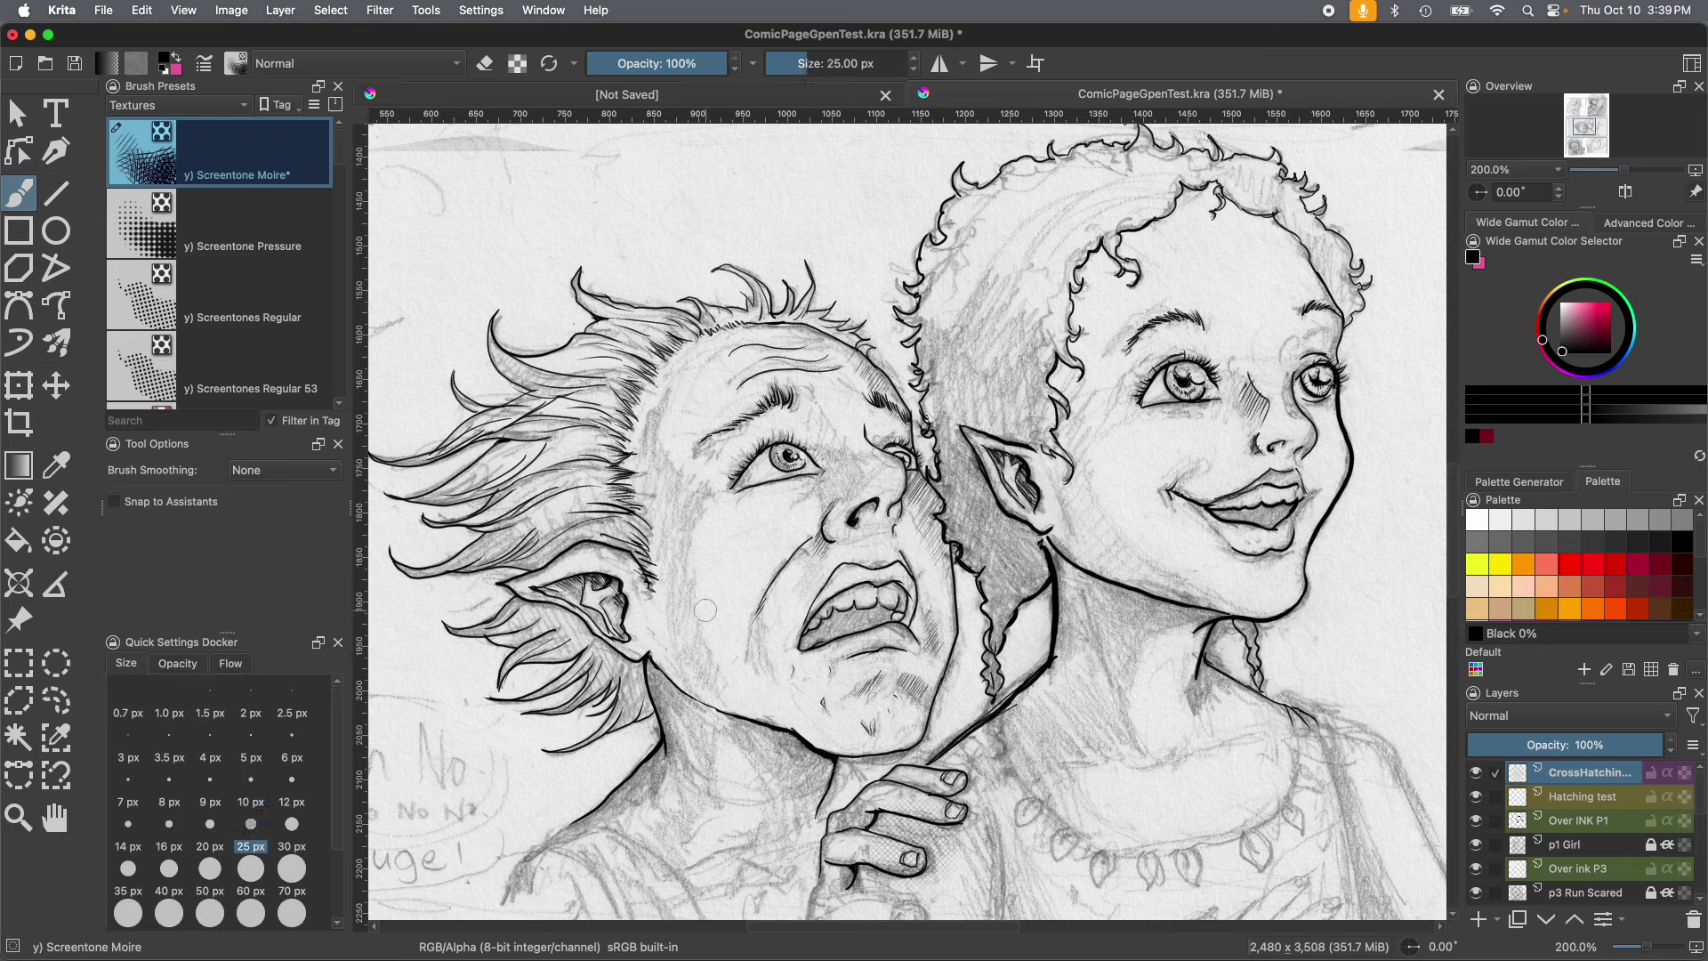
mouse_move(1058, 481)
mouse_down()
mouse_move(1060, 532)
mouse_move(1094, 561)
mouse_move(1218, 601)
mouse_move(1081, 547)
mouse_move(1165, 605)
mouse_move(1138, 591)
mouse_move(1085, 623)
mouse_move(1121, 658)
mouse_move(1064, 676)
mouse_up()
Extend the neck hatching up behind the girl's ear and reopen the brush settings.
mouse_move(1077, 574)
mouse_down()
mouse_move(1007, 417)
mouse_move(1036, 512)
mouse_move(988, 454)
mouse_move(1072, 391)
mouse_move(1090, 516)
mouse_move(1063, 427)
mouse_move(1087, 418)
mouse_up()
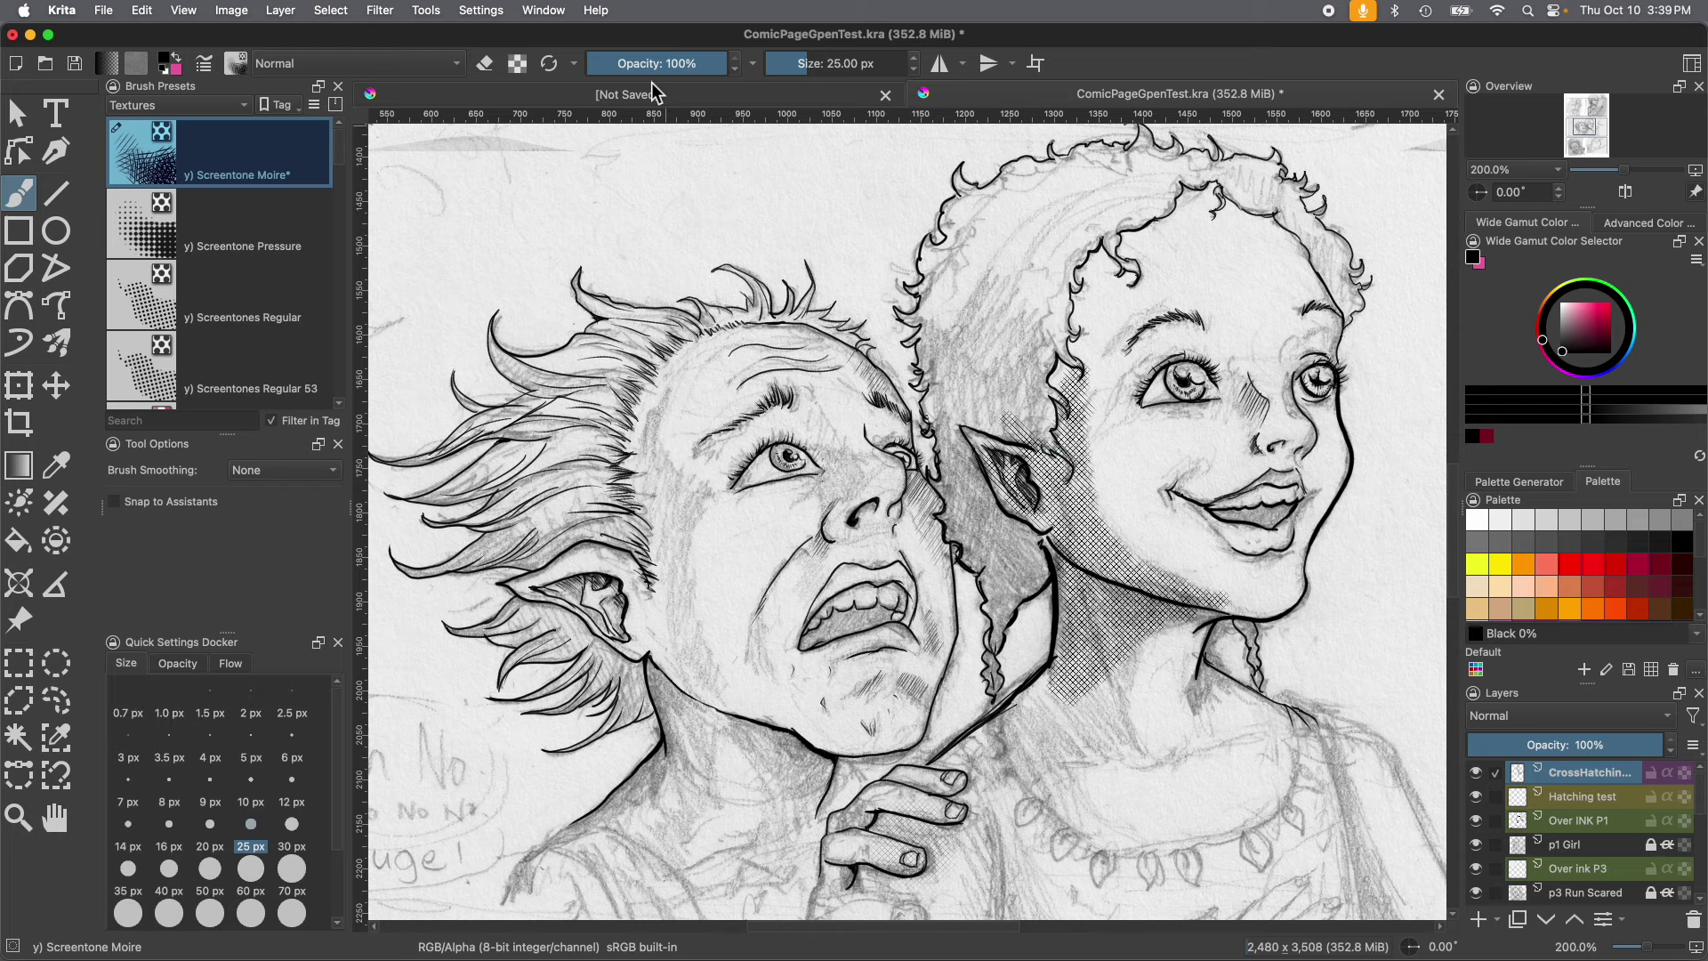
click(210, 66)
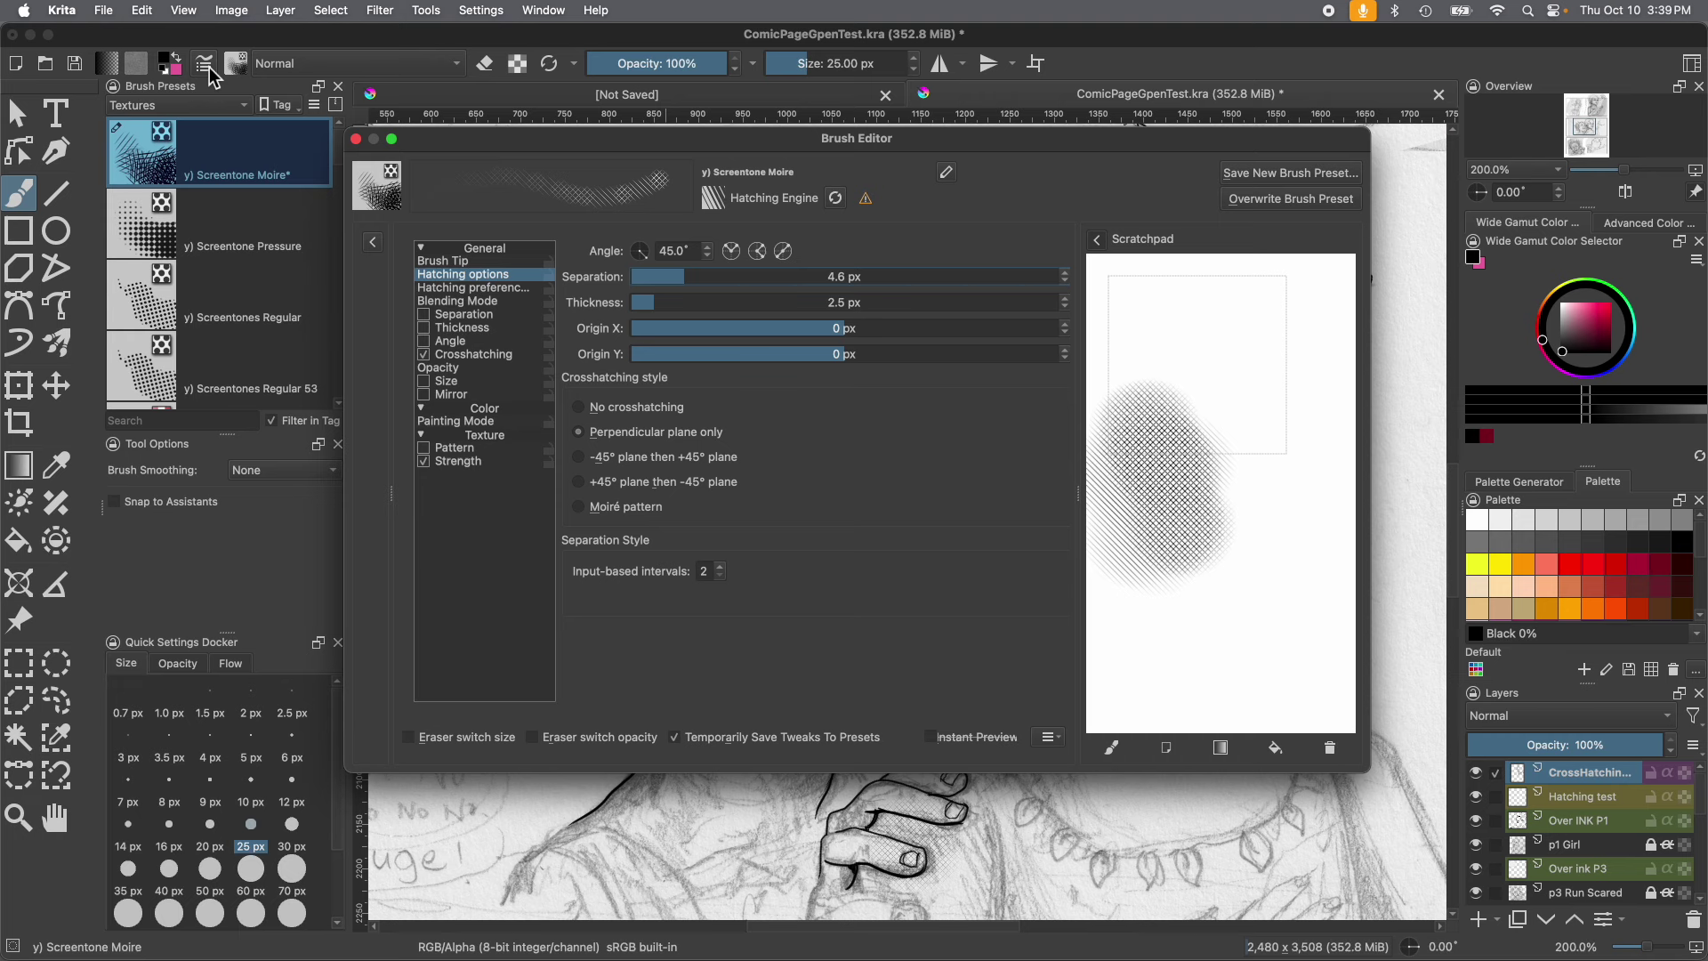
Thicken the hatch lines to 3.7 px, test on the scratchpad, and close the editor.
drag(653, 311, 678, 309)
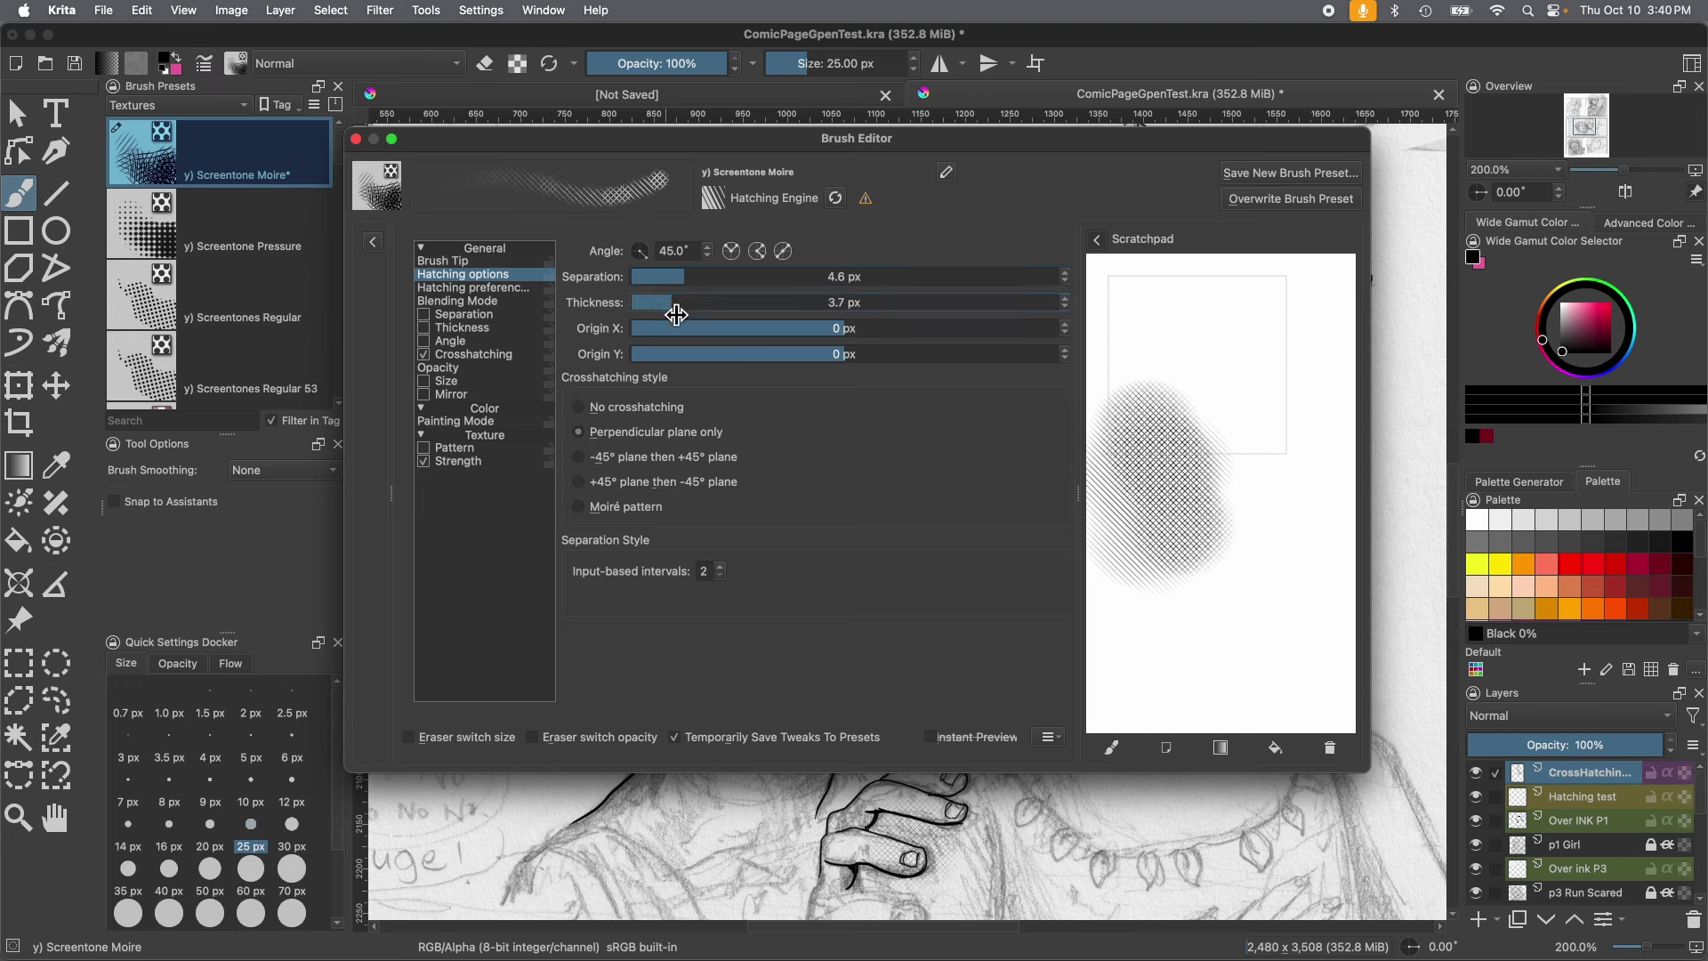
mouse_move(1212, 407)
mouse_down()
mouse_move(1261, 554)
mouse_move(1280, 527)
mouse_move(1269, 498)
mouse_move(1294, 545)
mouse_move(1267, 580)
mouse_move(1235, 556)
mouse_move(1221, 491)
mouse_move(1242, 508)
mouse_move(1193, 545)
mouse_up()
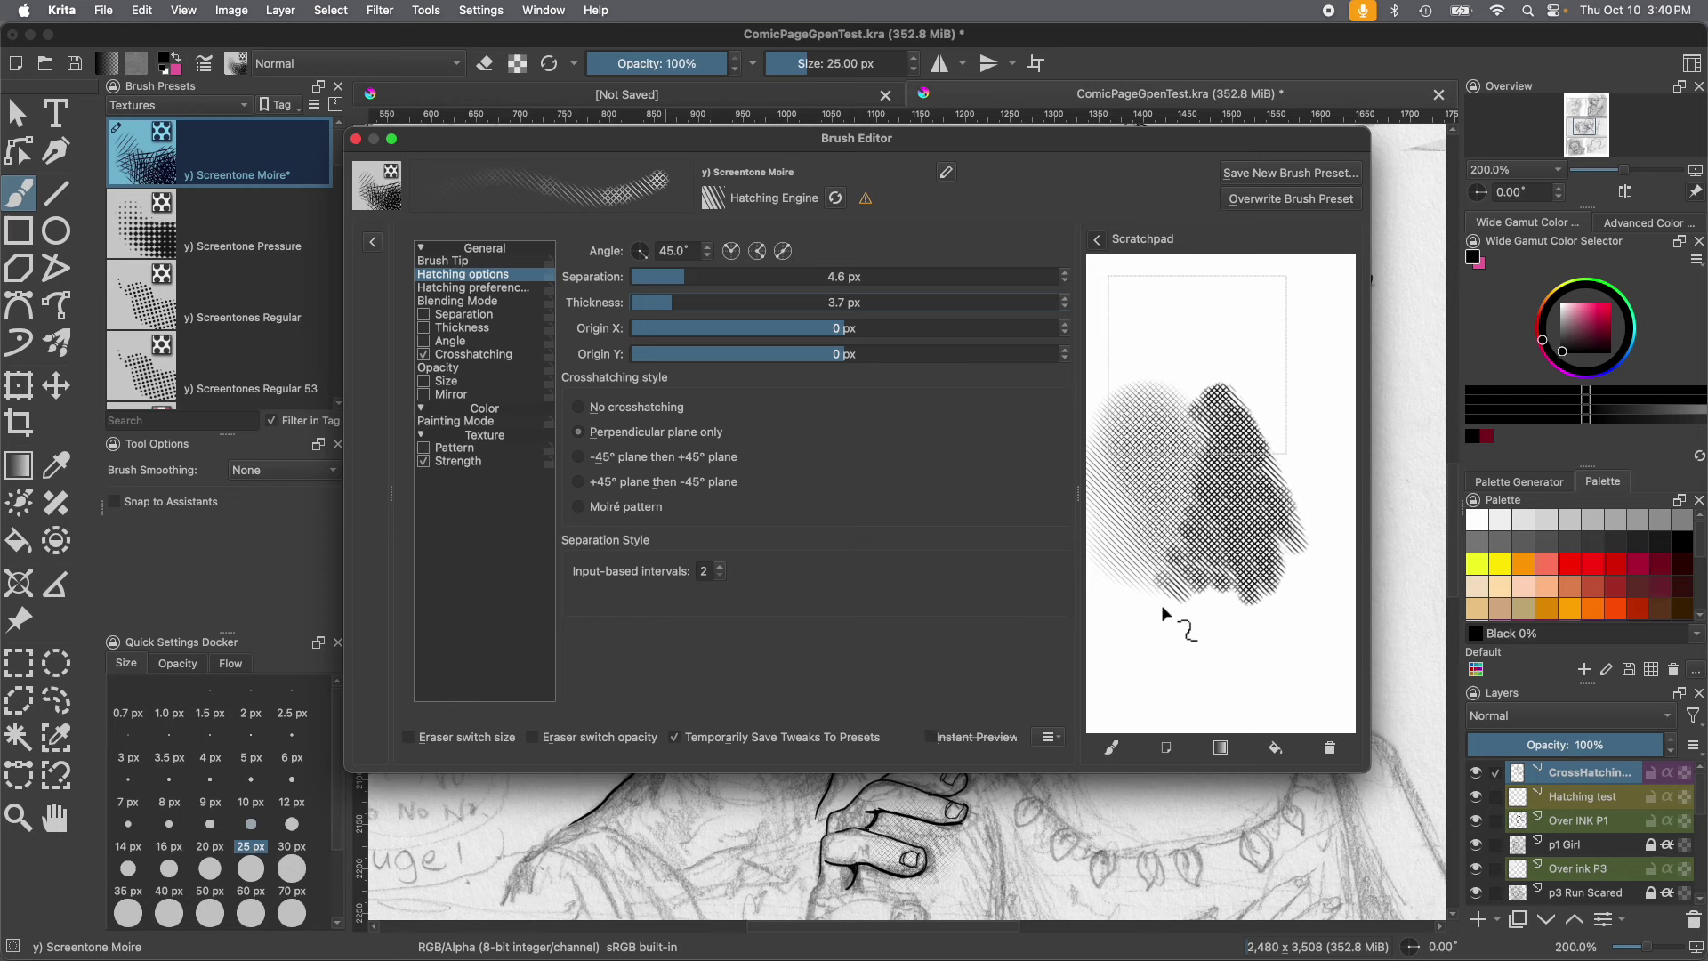
click(669, 823)
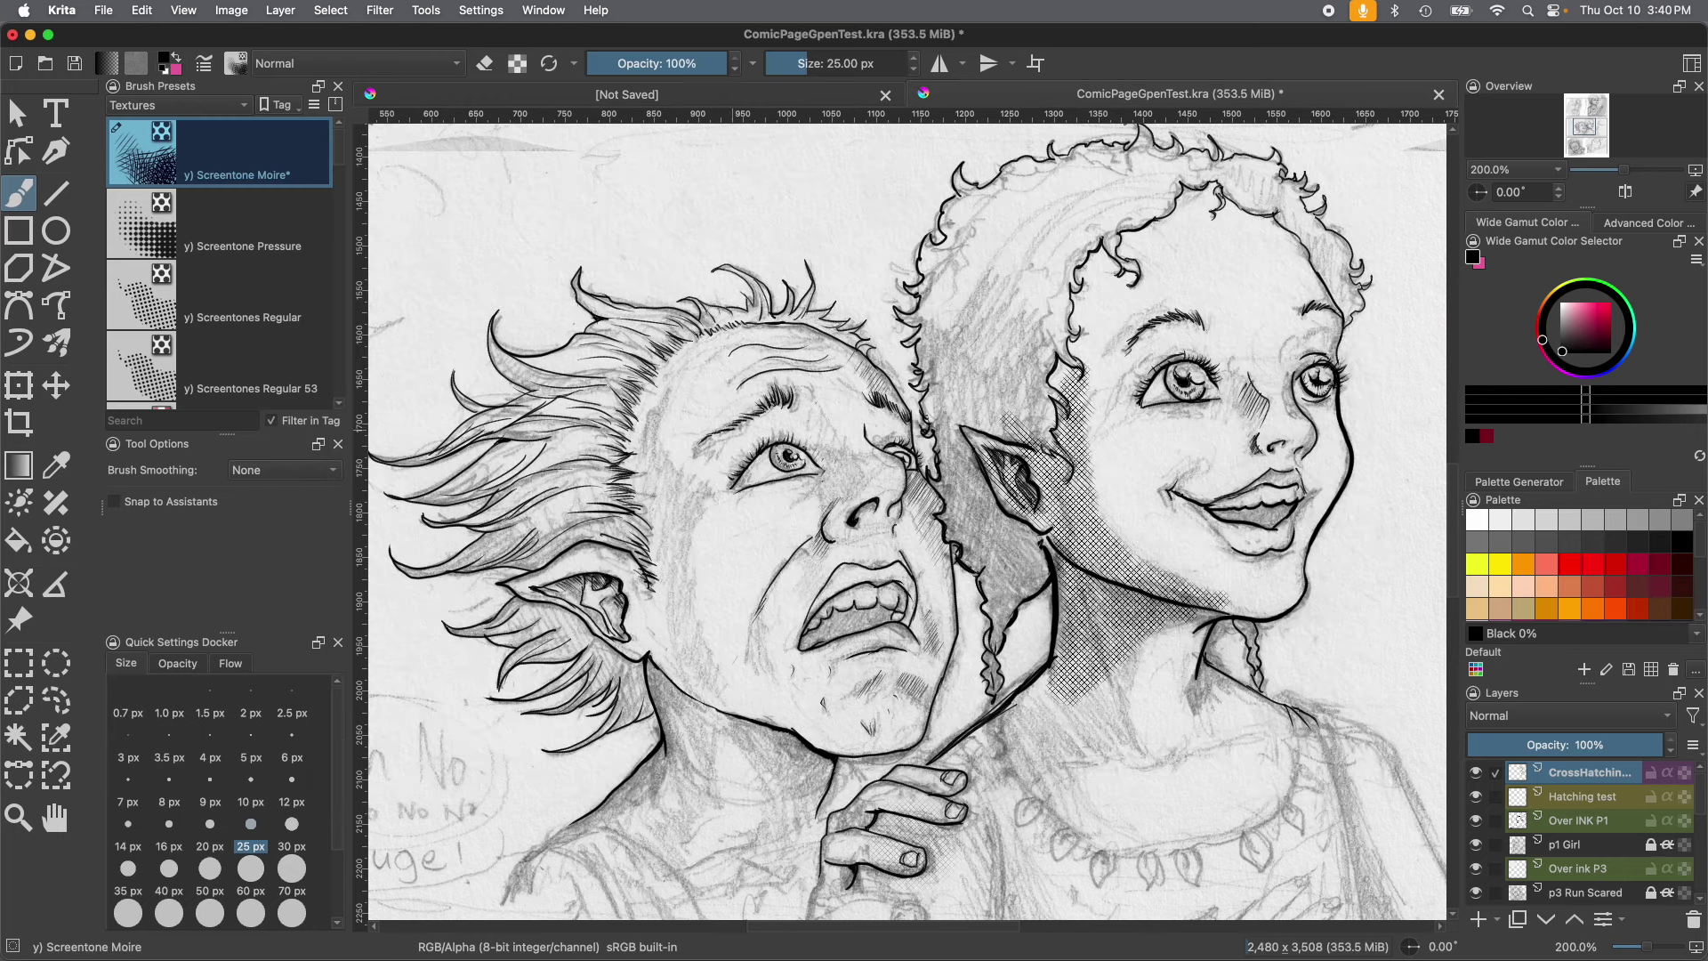
Wipe the layer with Edit > Clear and repaint the girl's neck shadow hatching.
click(141, 14)
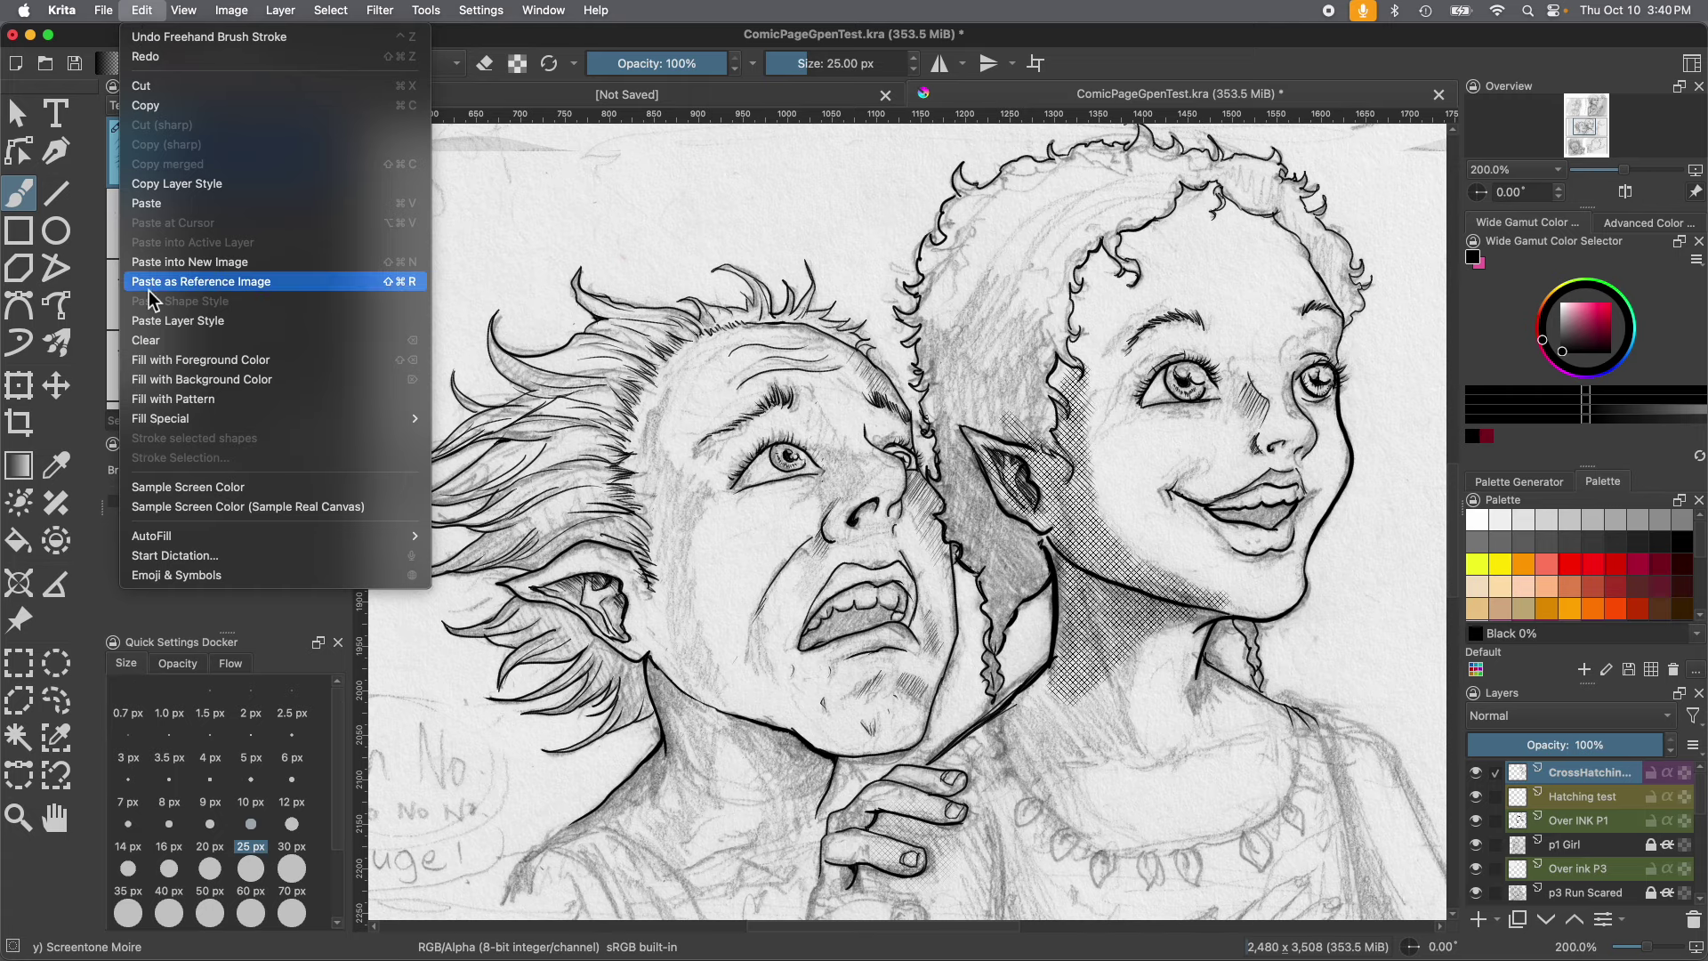
click(147, 349)
mouse_move(1060, 480)
mouse_down()
mouse_move(1087, 552)
mouse_move(1156, 596)
mouse_move(1081, 561)
mouse_move(1054, 472)
mouse_move(1166, 613)
mouse_move(1174, 587)
mouse_move(1147, 613)
mouse_move(1094, 614)
mouse_move(1058, 551)
mouse_move(1129, 605)
mouse_up()
mouse_move(1067, 547)
mouse_down()
mouse_move(1063, 676)
mouse_move(1068, 493)
mouse_move(1041, 356)
mouse_move(1023, 436)
mouse_move(1001, 436)
mouse_move(1023, 364)
mouse_move(983, 409)
mouse_move(1032, 445)
mouse_move(1010, 436)
mouse_up()
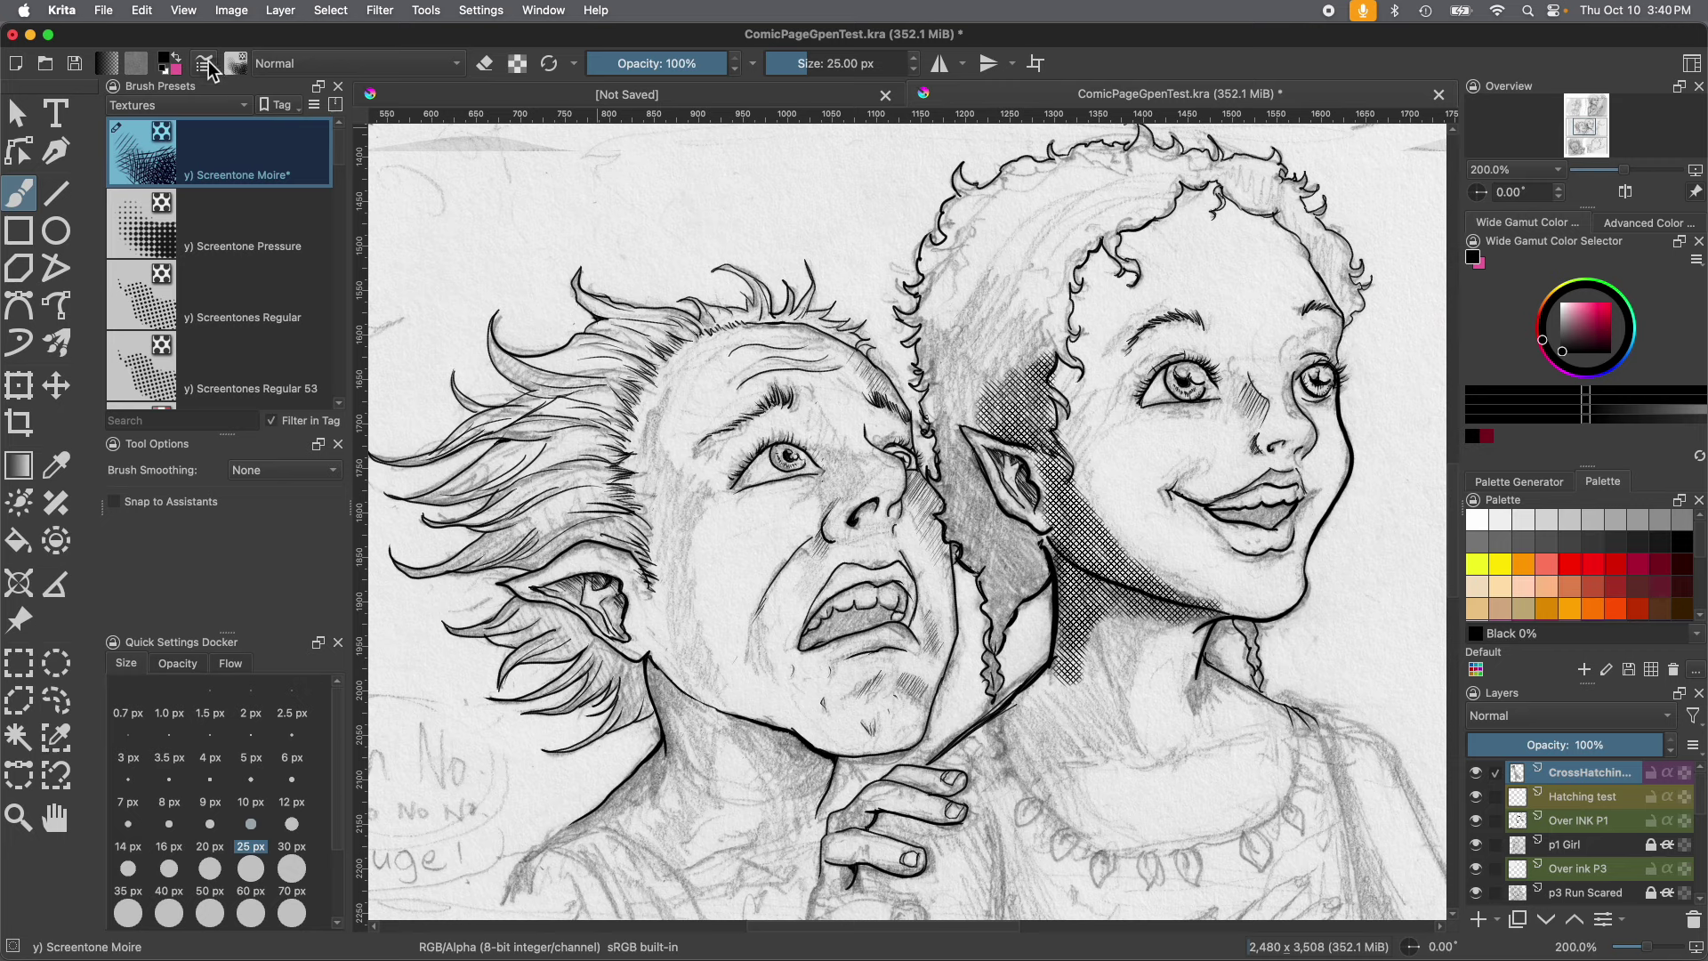
Start saving the tweaked 3.7 px hatching brush as a new preset from the Brush Editor.
click(205, 63)
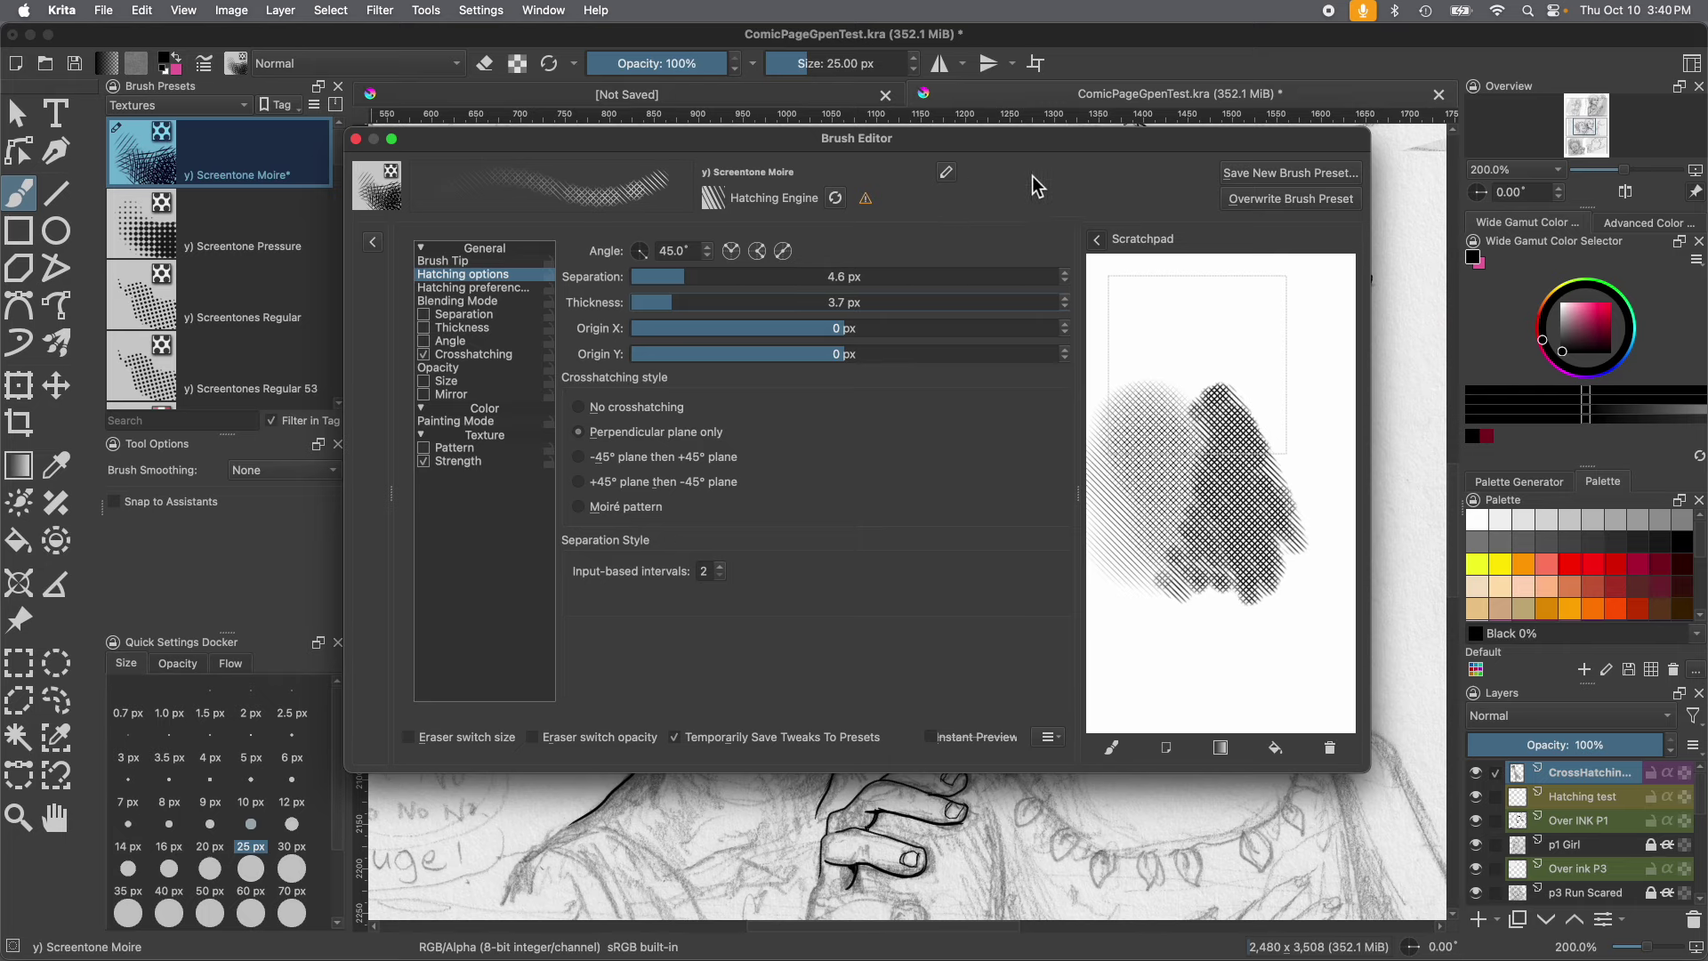
click(1251, 175)
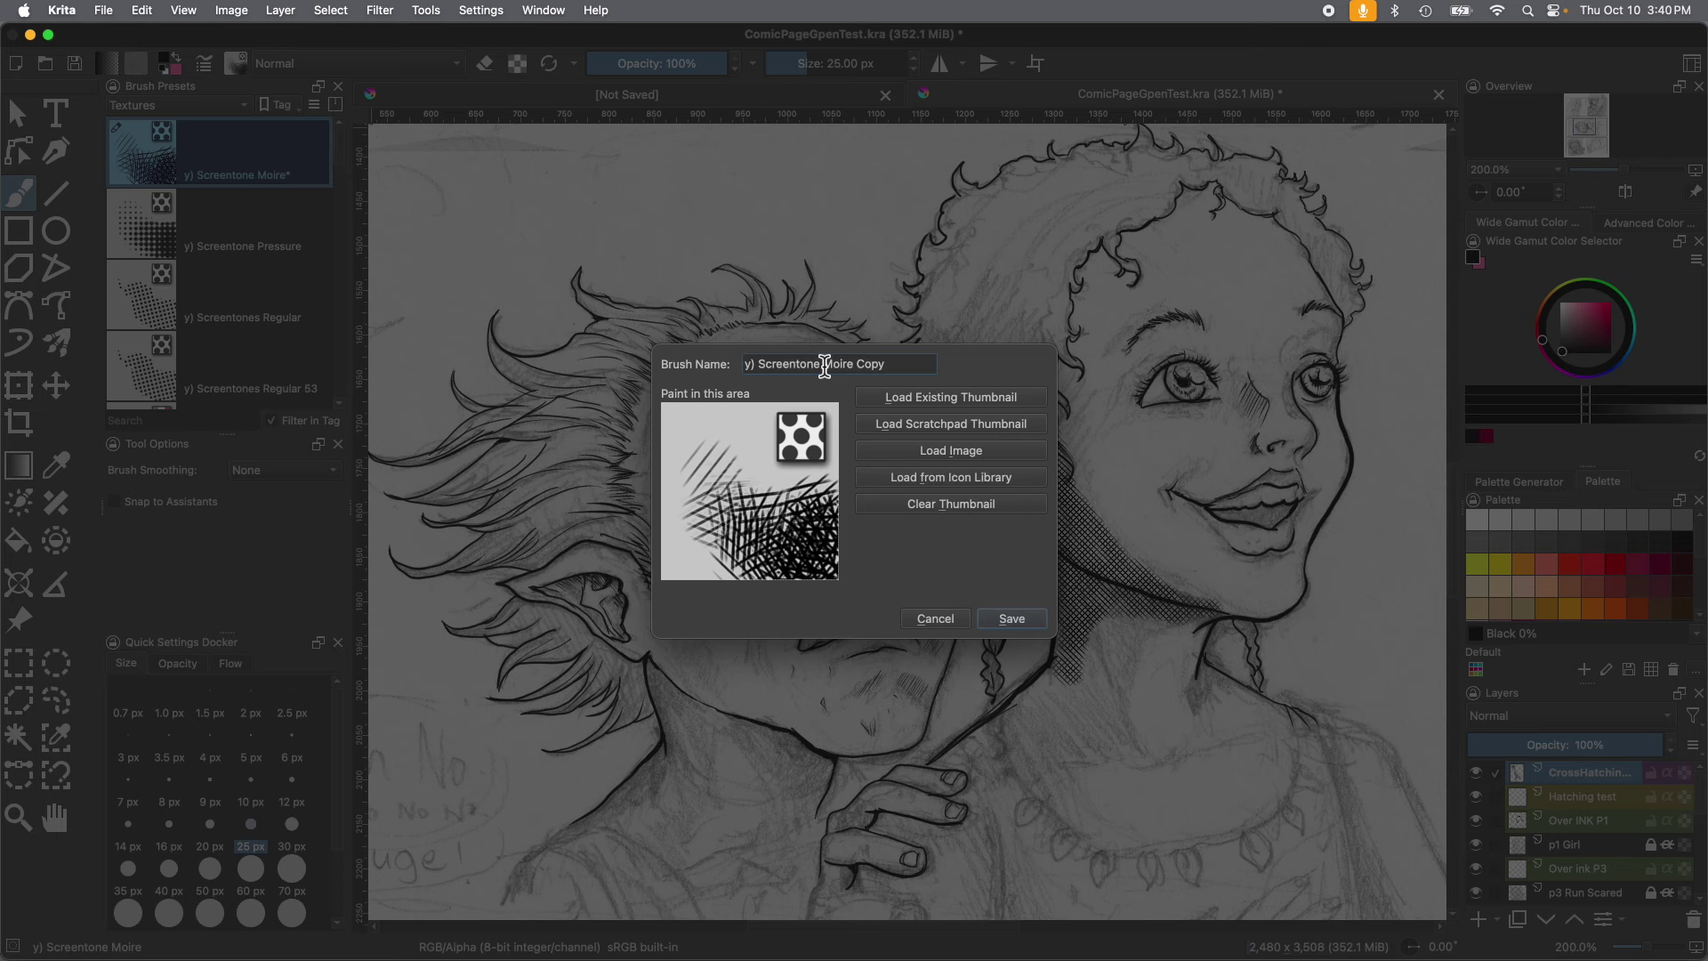
Replace the default 'Screentone Moire Copy' preset name with 'Crosshatching brush'.
mouse_move(823, 366)
mouse_down()
mouse_move(894, 370)
mouse_move(745, 368)
mouse_move(887, 376)
mouse_up()
click(895, 370)
click(763, 368)
text(Crosshatching brush)
Set the new preset's thumbnail to the dotted screentone icon from the Preset Icon Library.
click(886, 478)
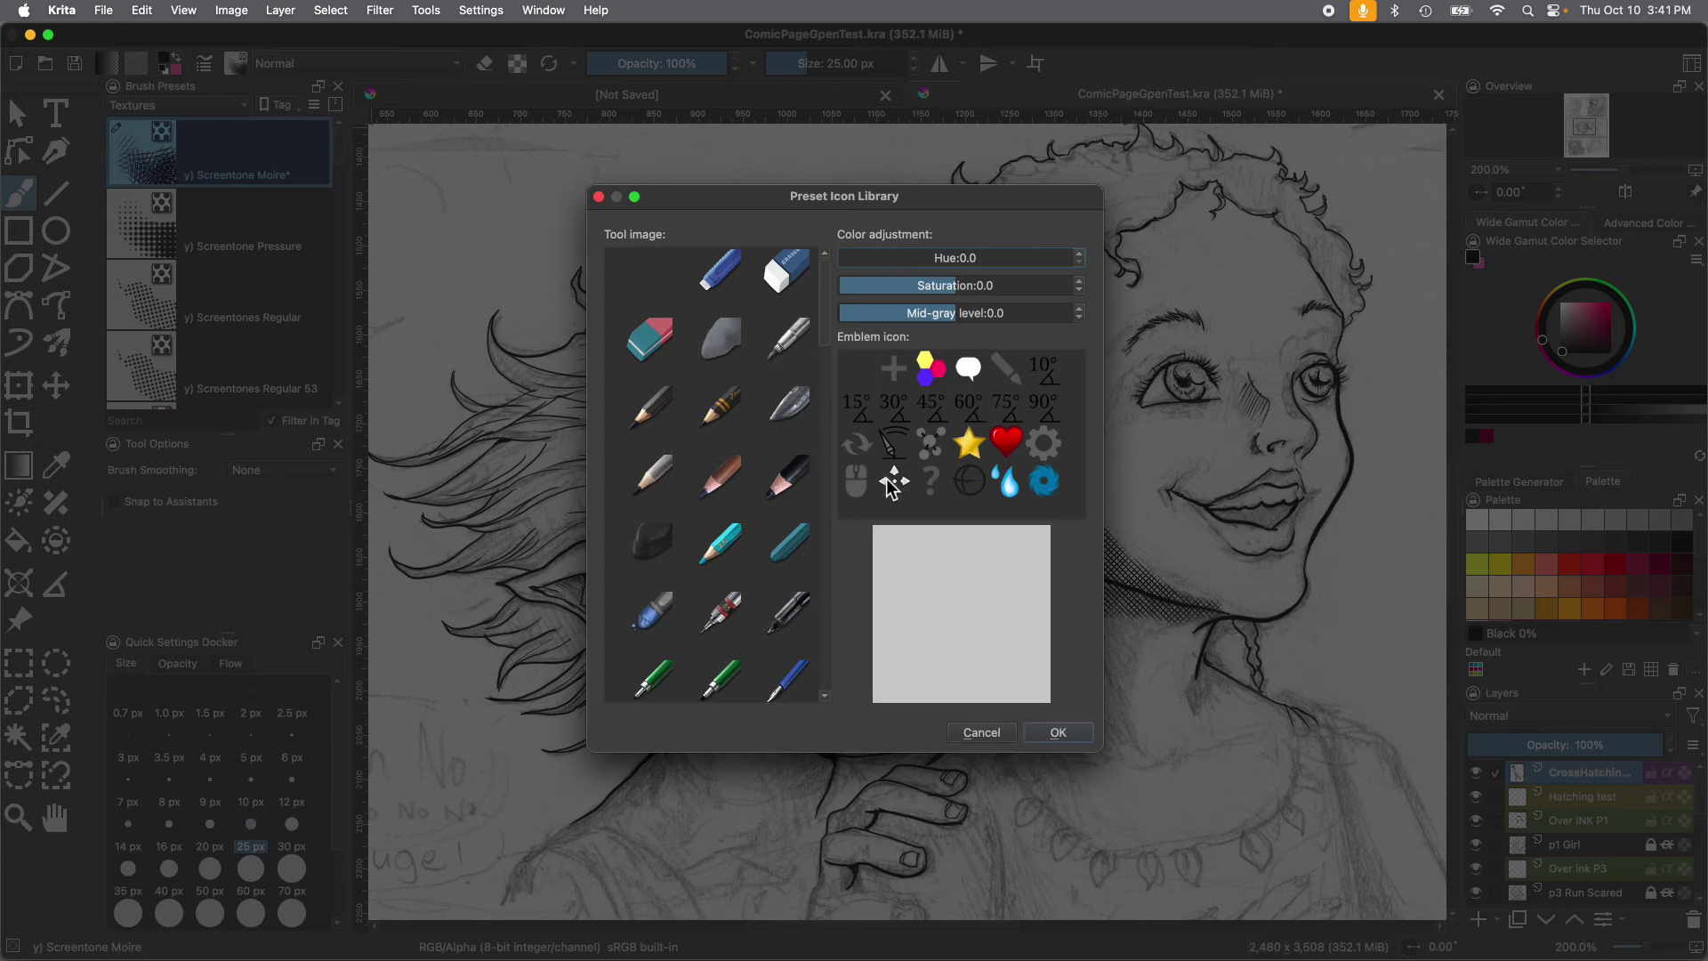
drag(828, 343, 834, 469)
scroll(834, 469, down, 2)
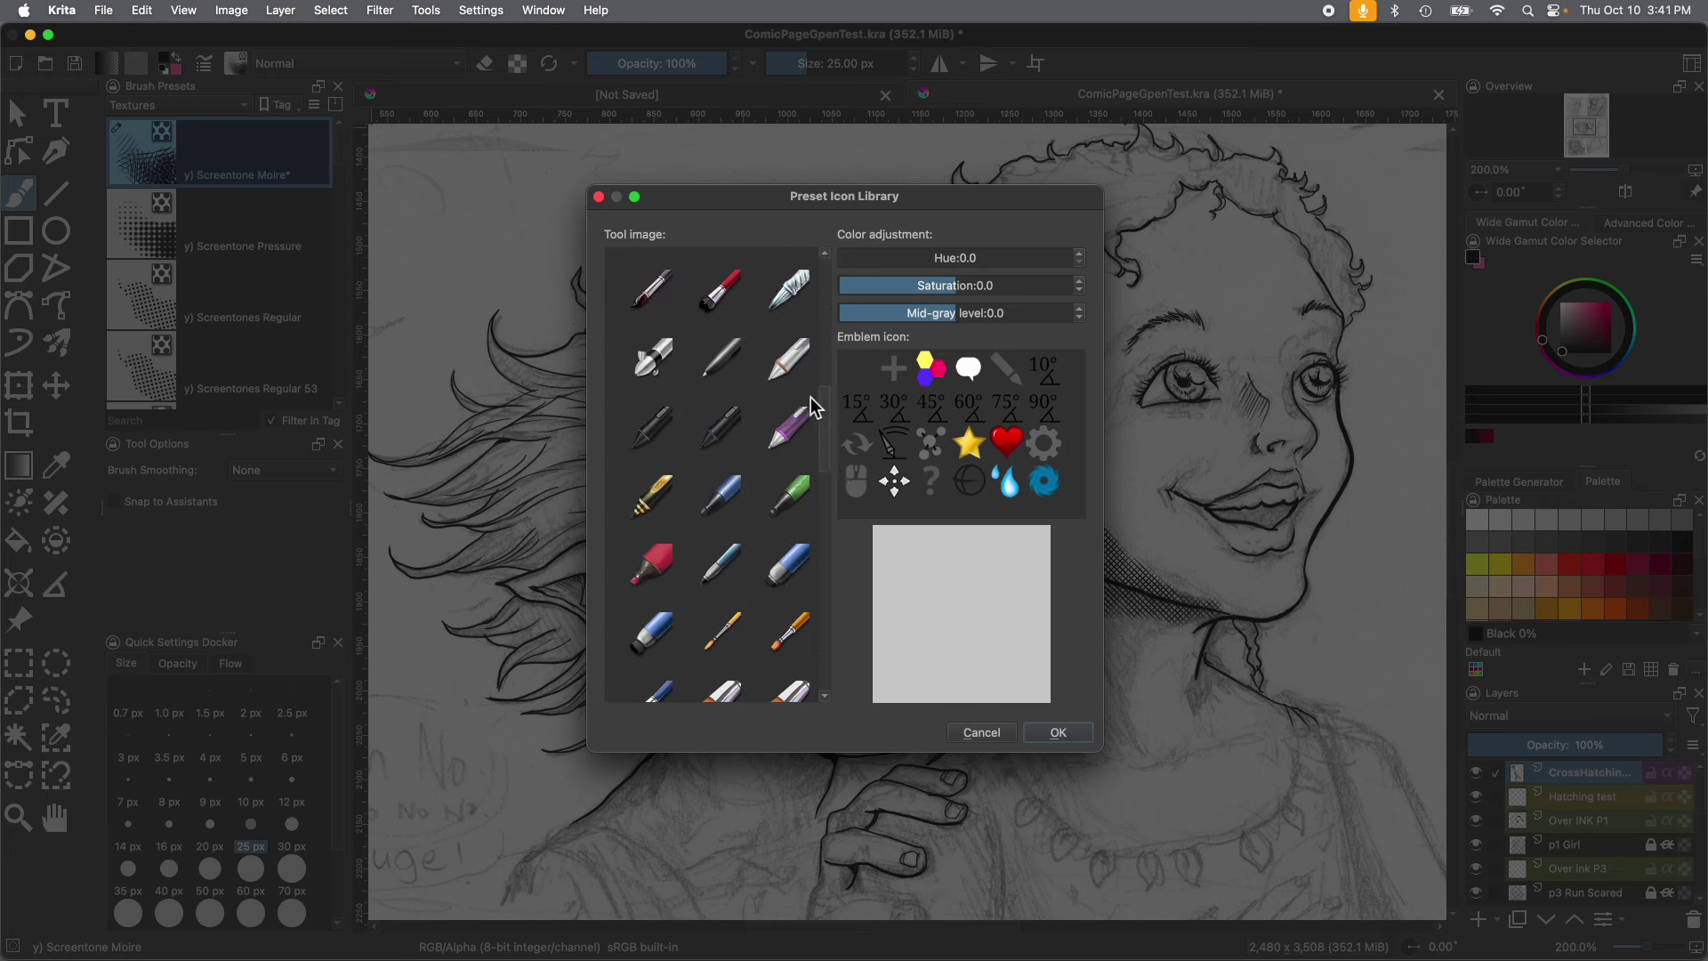
scroll(827, 430, down, 3)
drag(828, 430, 805, 623)
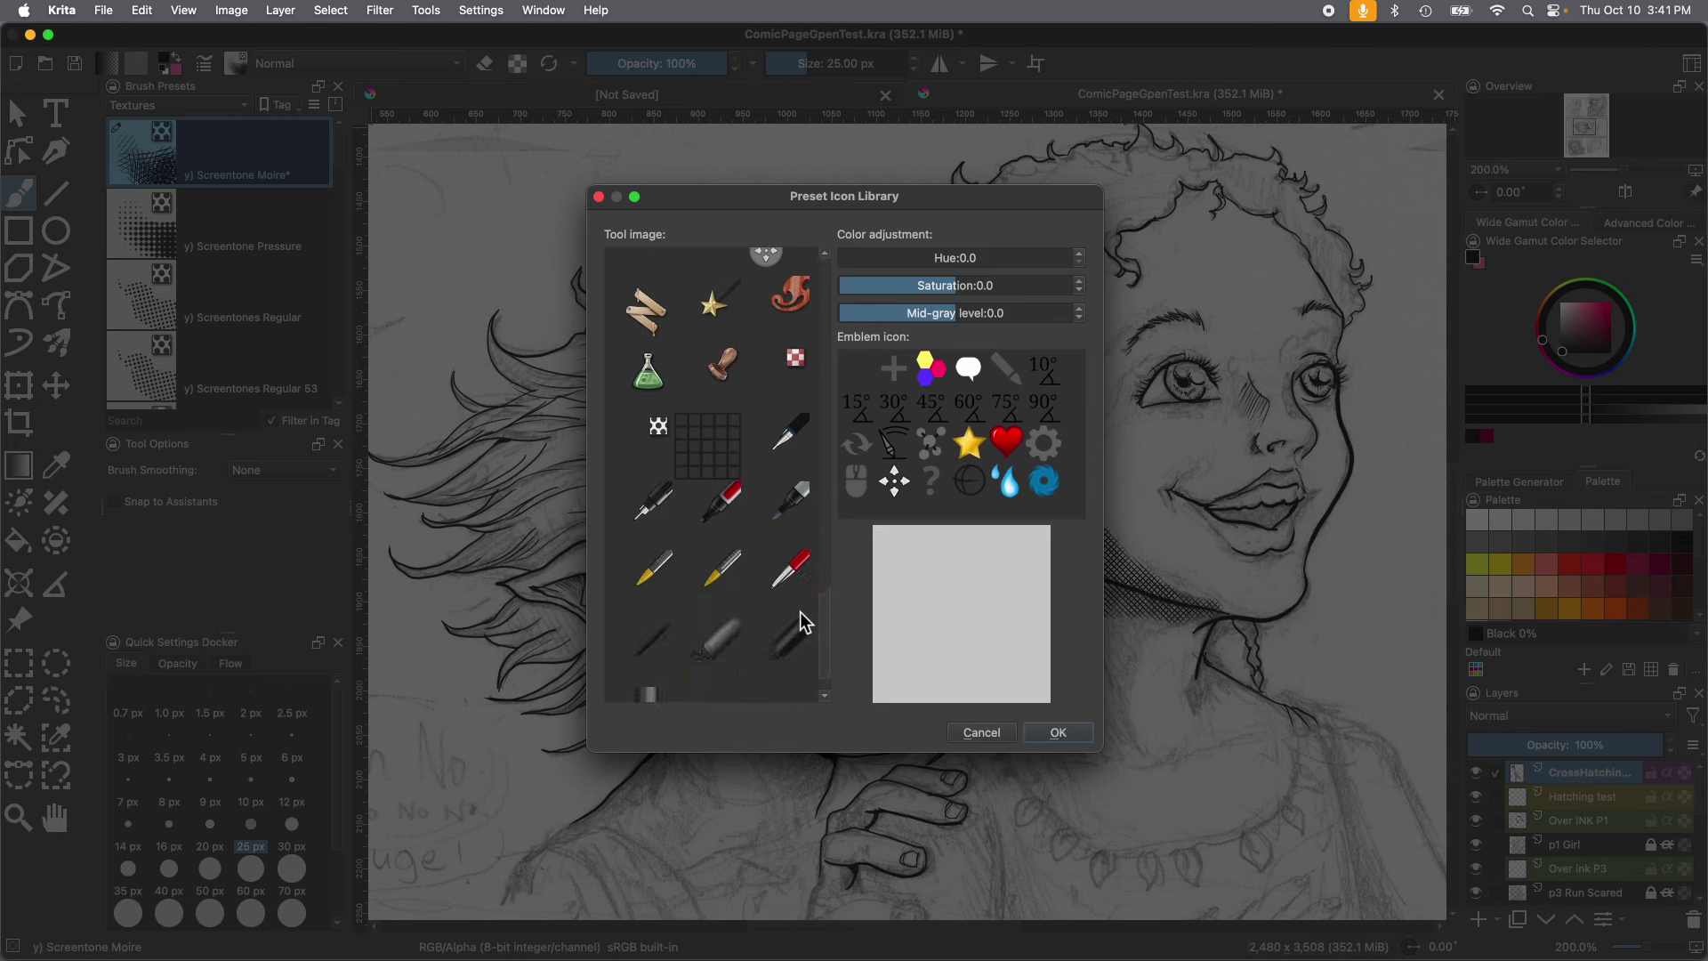
click(659, 434)
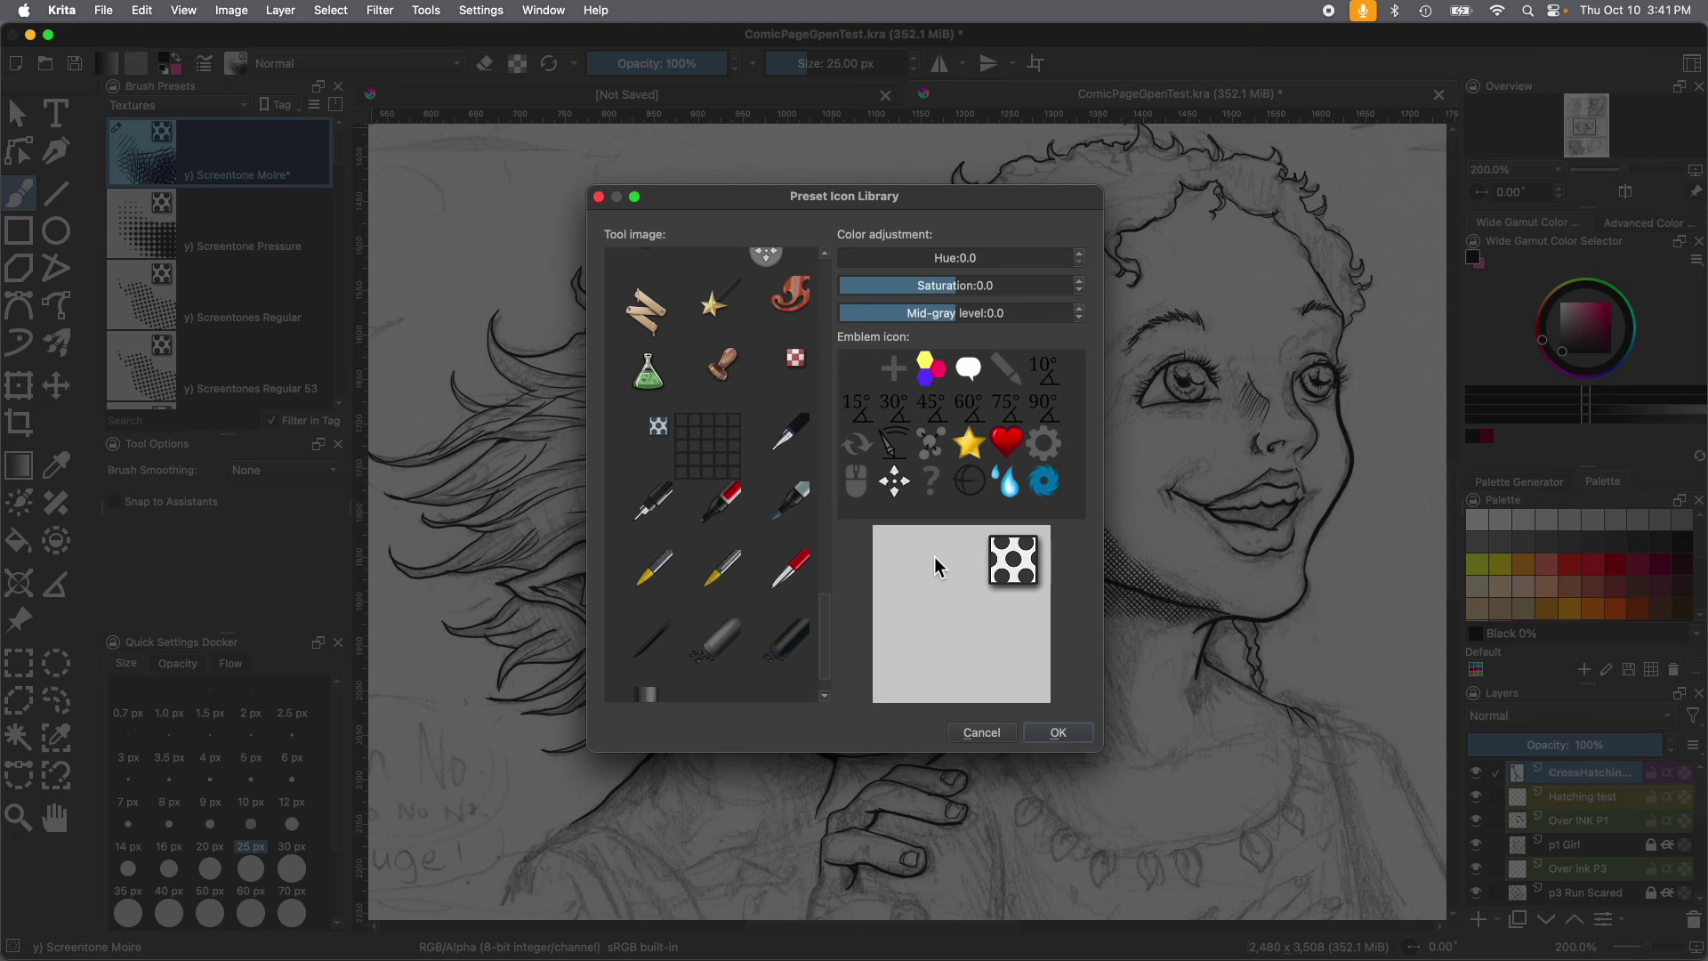
click(1057, 736)
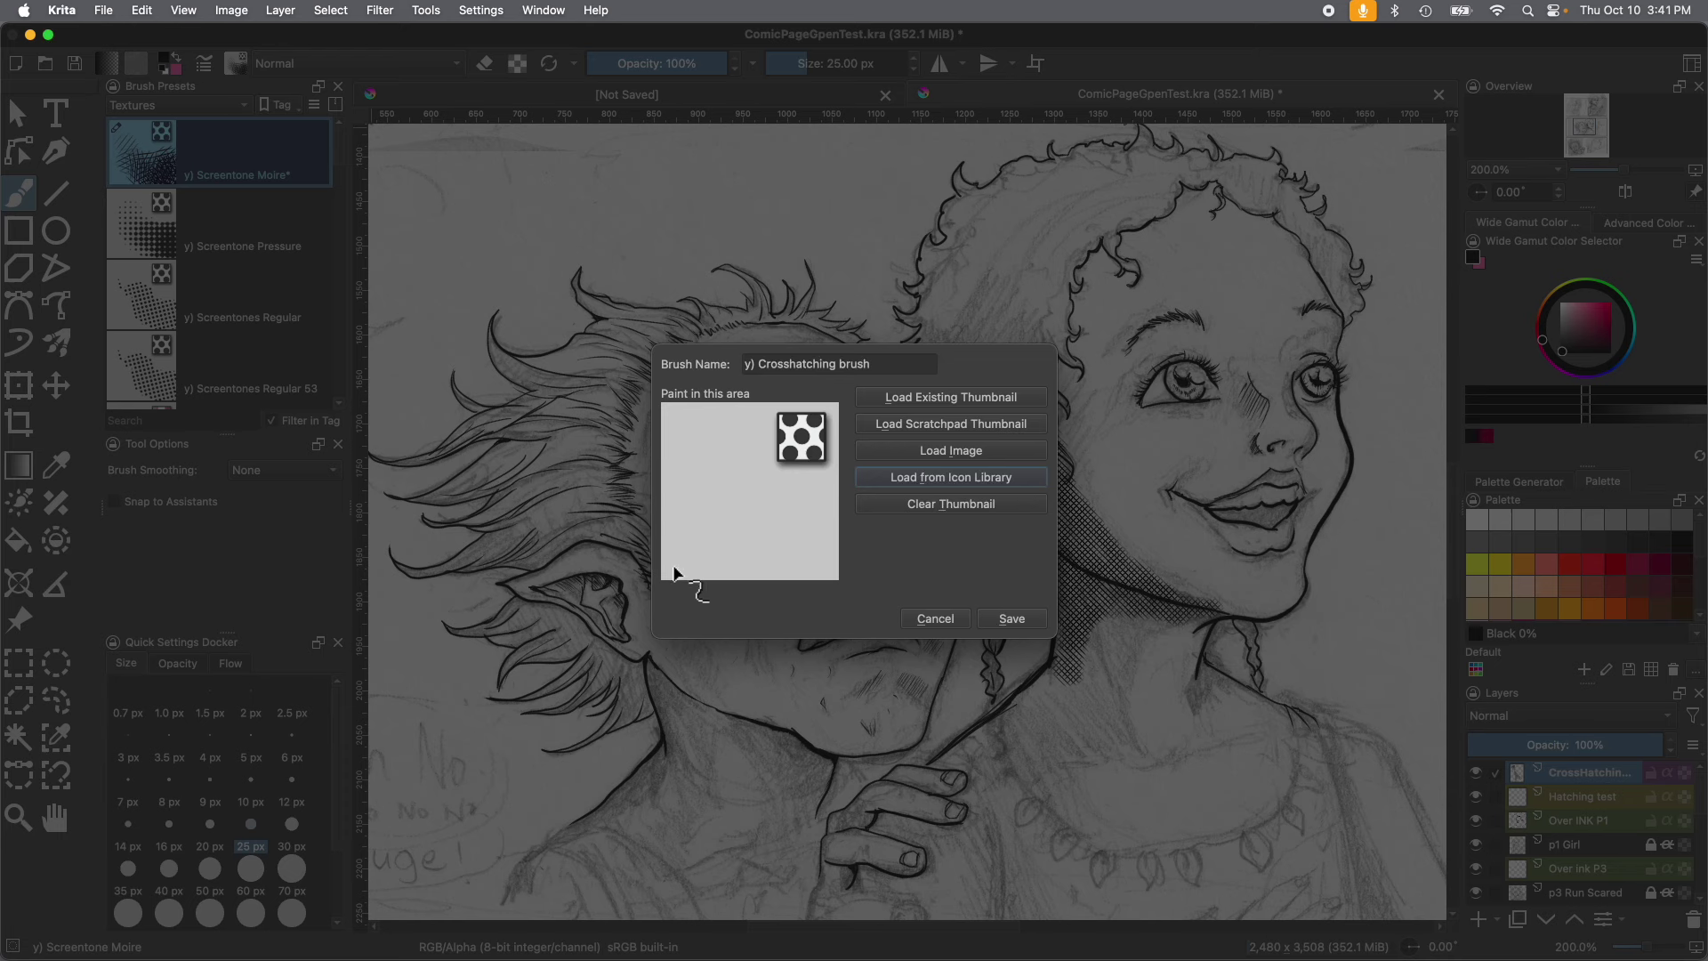
Paint crosshatch strokes into the thumbnail and save the y) Crosshatching brush preset.
mouse_move(676, 569)
mouse_down()
mouse_move(724, 571)
mouse_move(728, 467)
mouse_move(752, 482)
mouse_move(752, 556)
mouse_move(685, 518)
mouse_move(698, 561)
mouse_move(659, 570)
mouse_move(676, 515)
mouse_move(717, 518)
mouse_move(770, 557)
mouse_move(786, 532)
mouse_move(704, 464)
mouse_move(801, 526)
mouse_move(717, 544)
mouse_move(717, 515)
mouse_move(752, 529)
mouse_move(780, 513)
mouse_move(775, 482)
mouse_move(816, 574)
mouse_up()
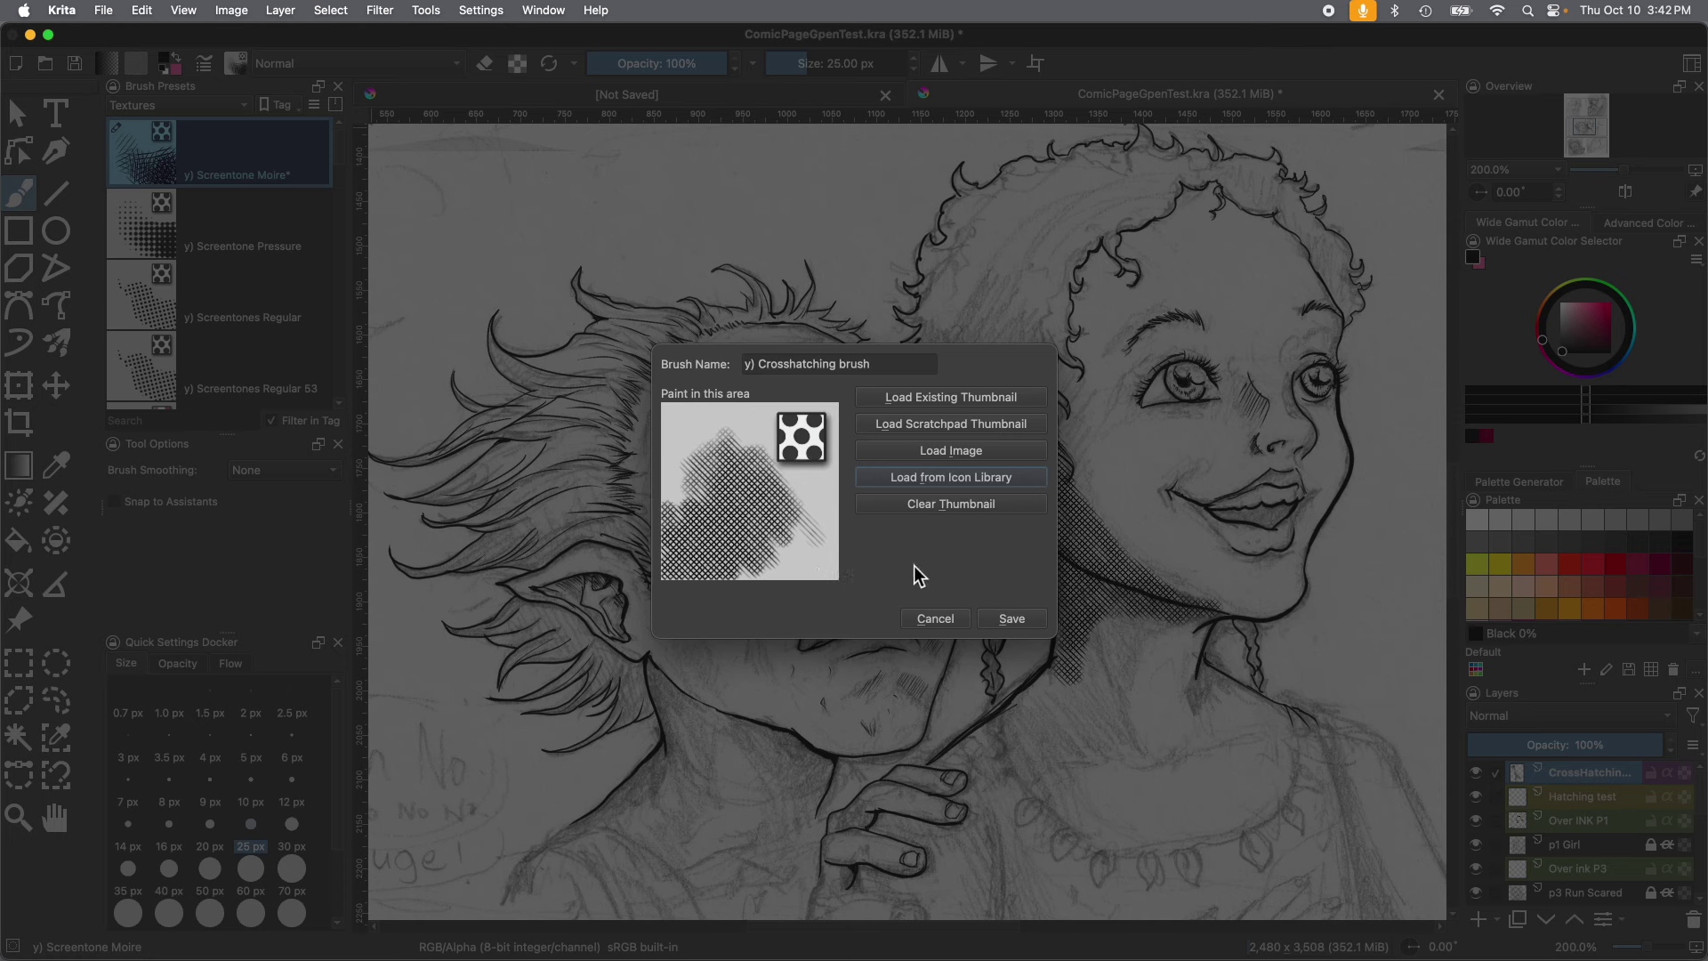
click(1012, 620)
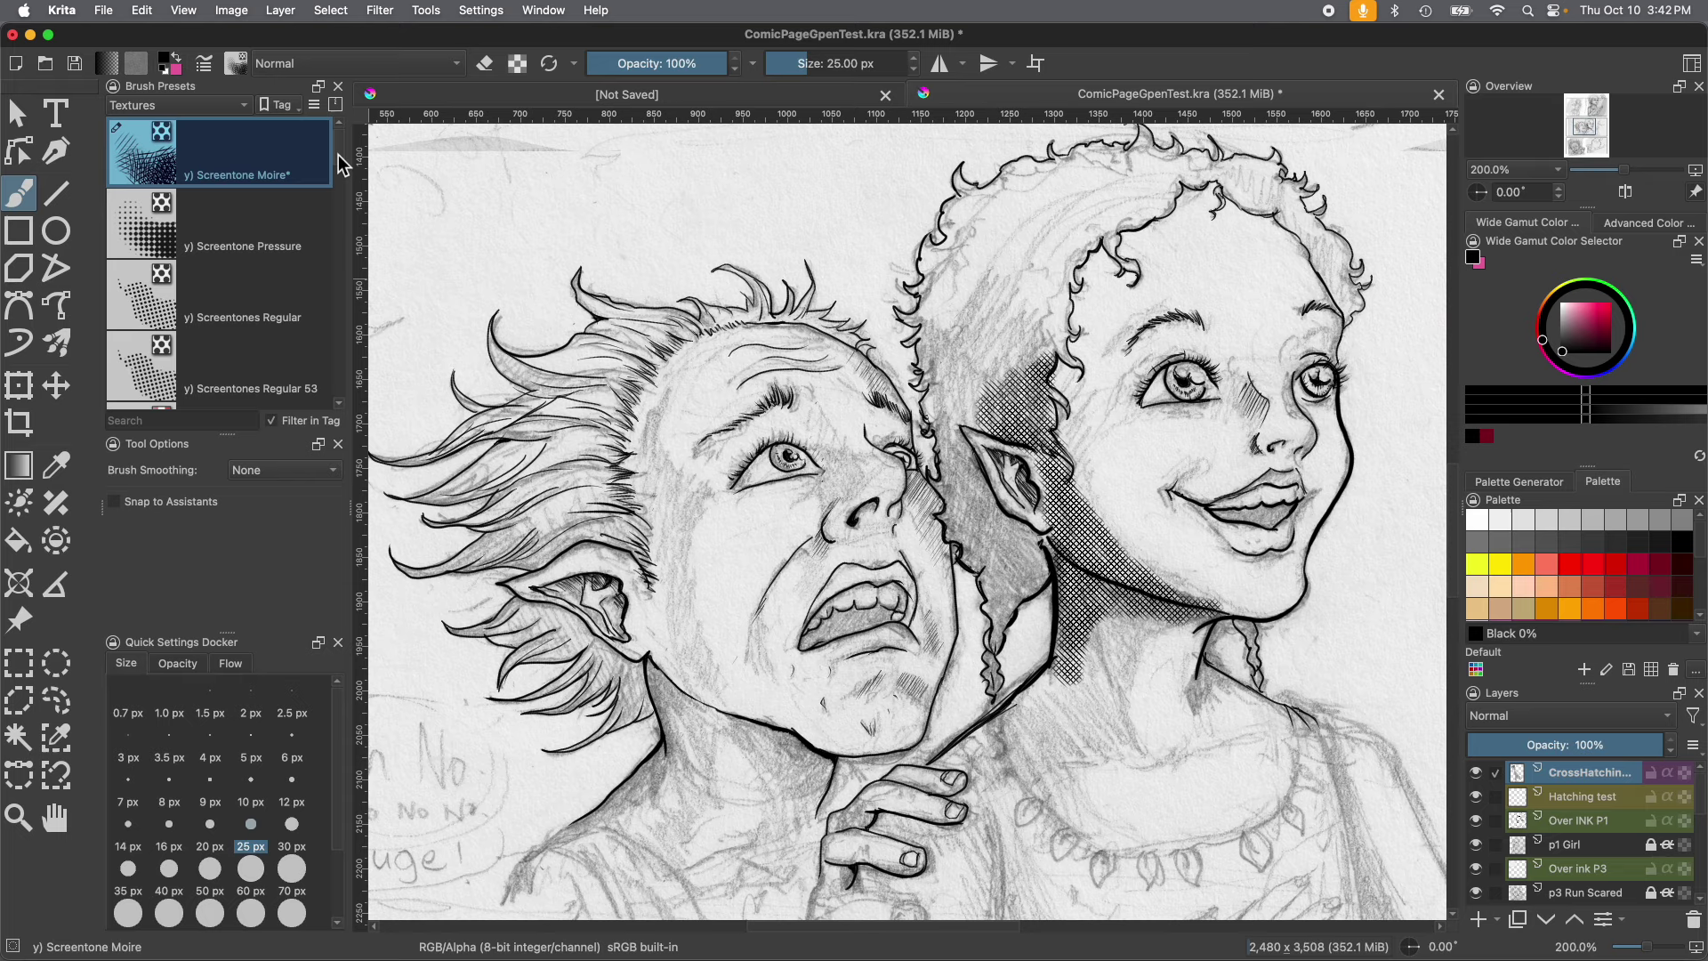
click(159, 421)
Search the brush presets for 'Cross'.
scroll(340, 151, down, 5)
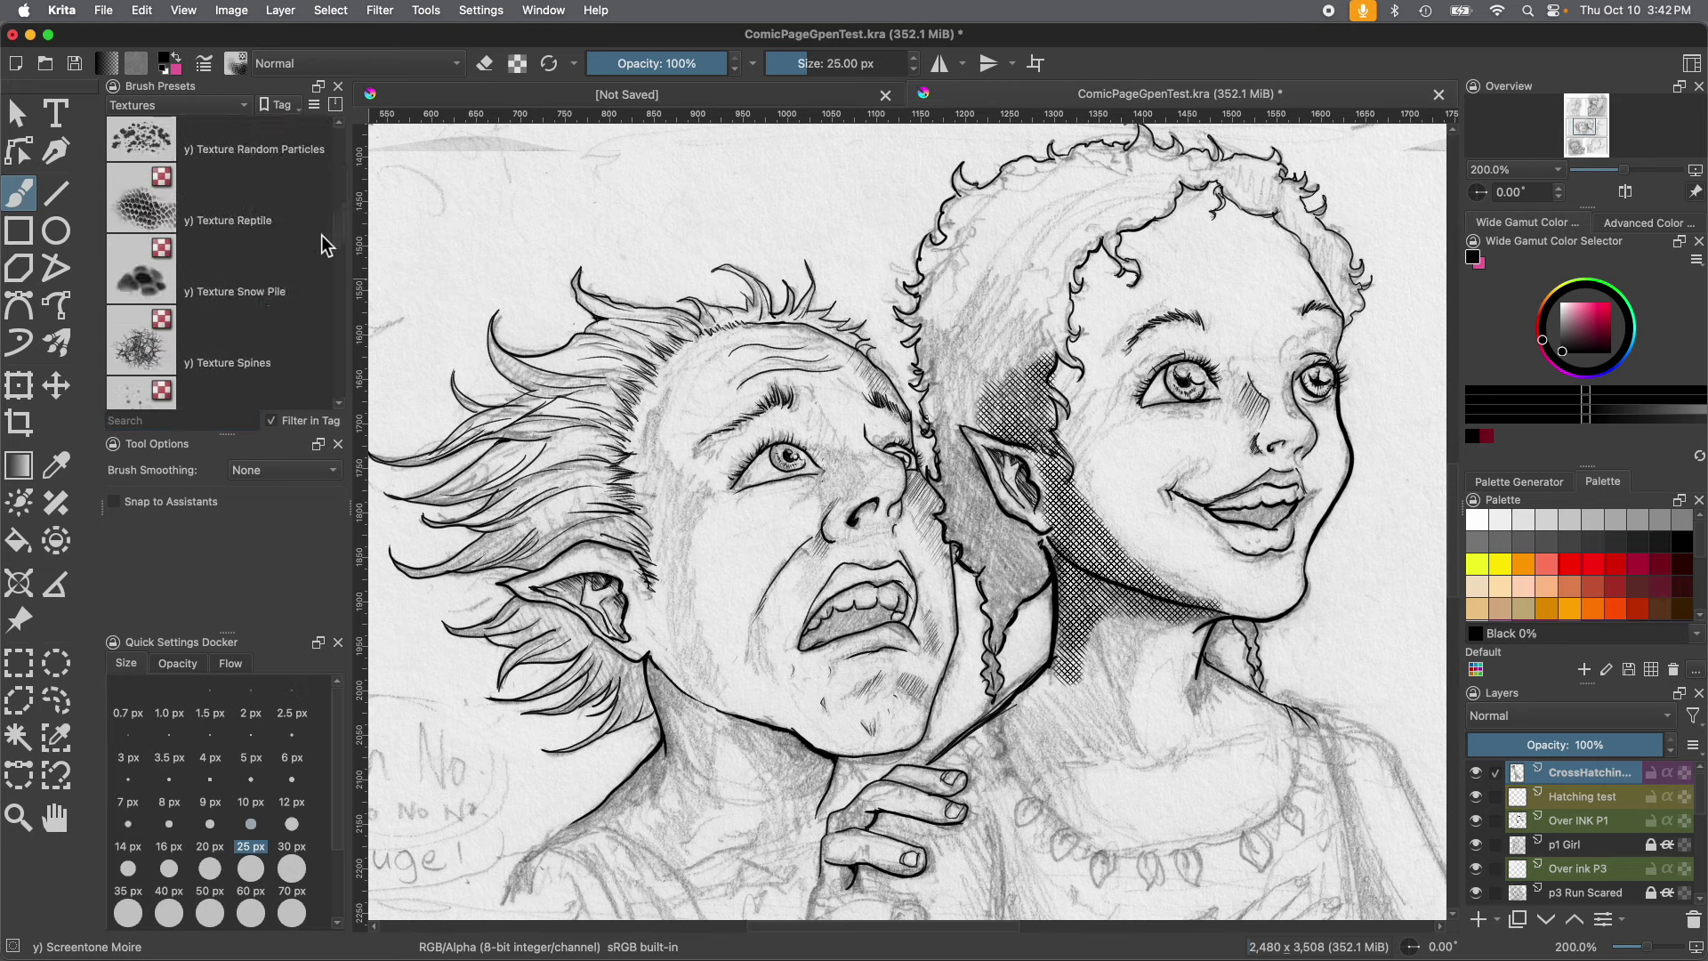
scroll(322, 235, up, 5)
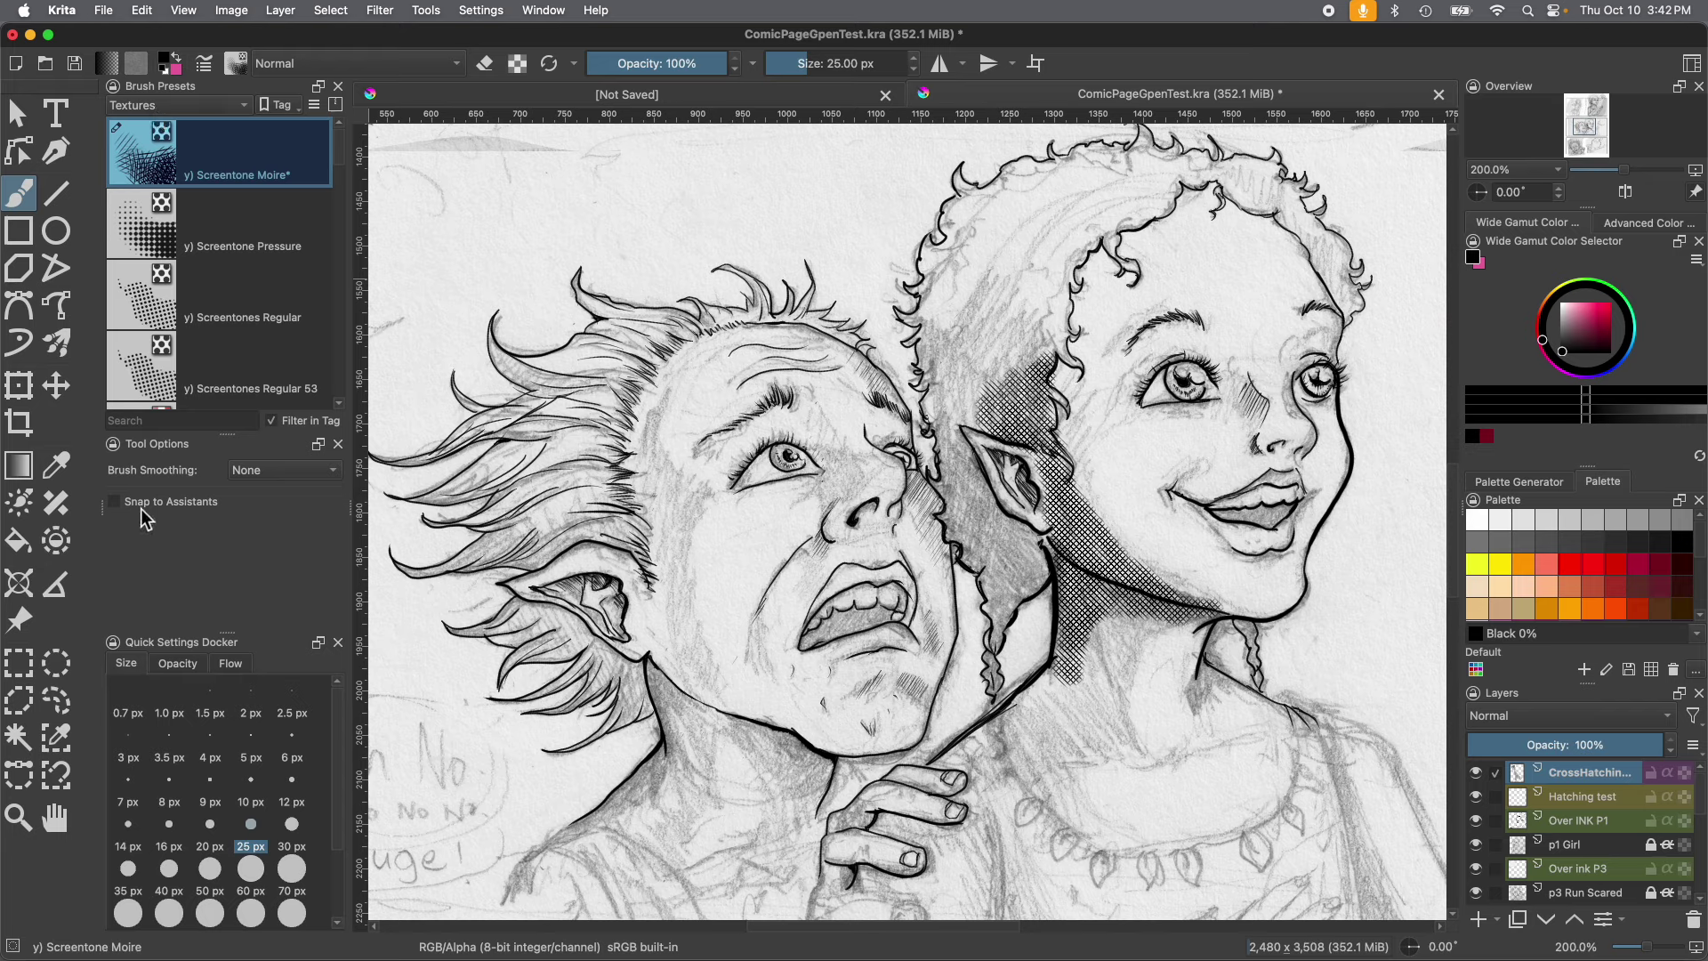
click(133, 420)
text(crossha)
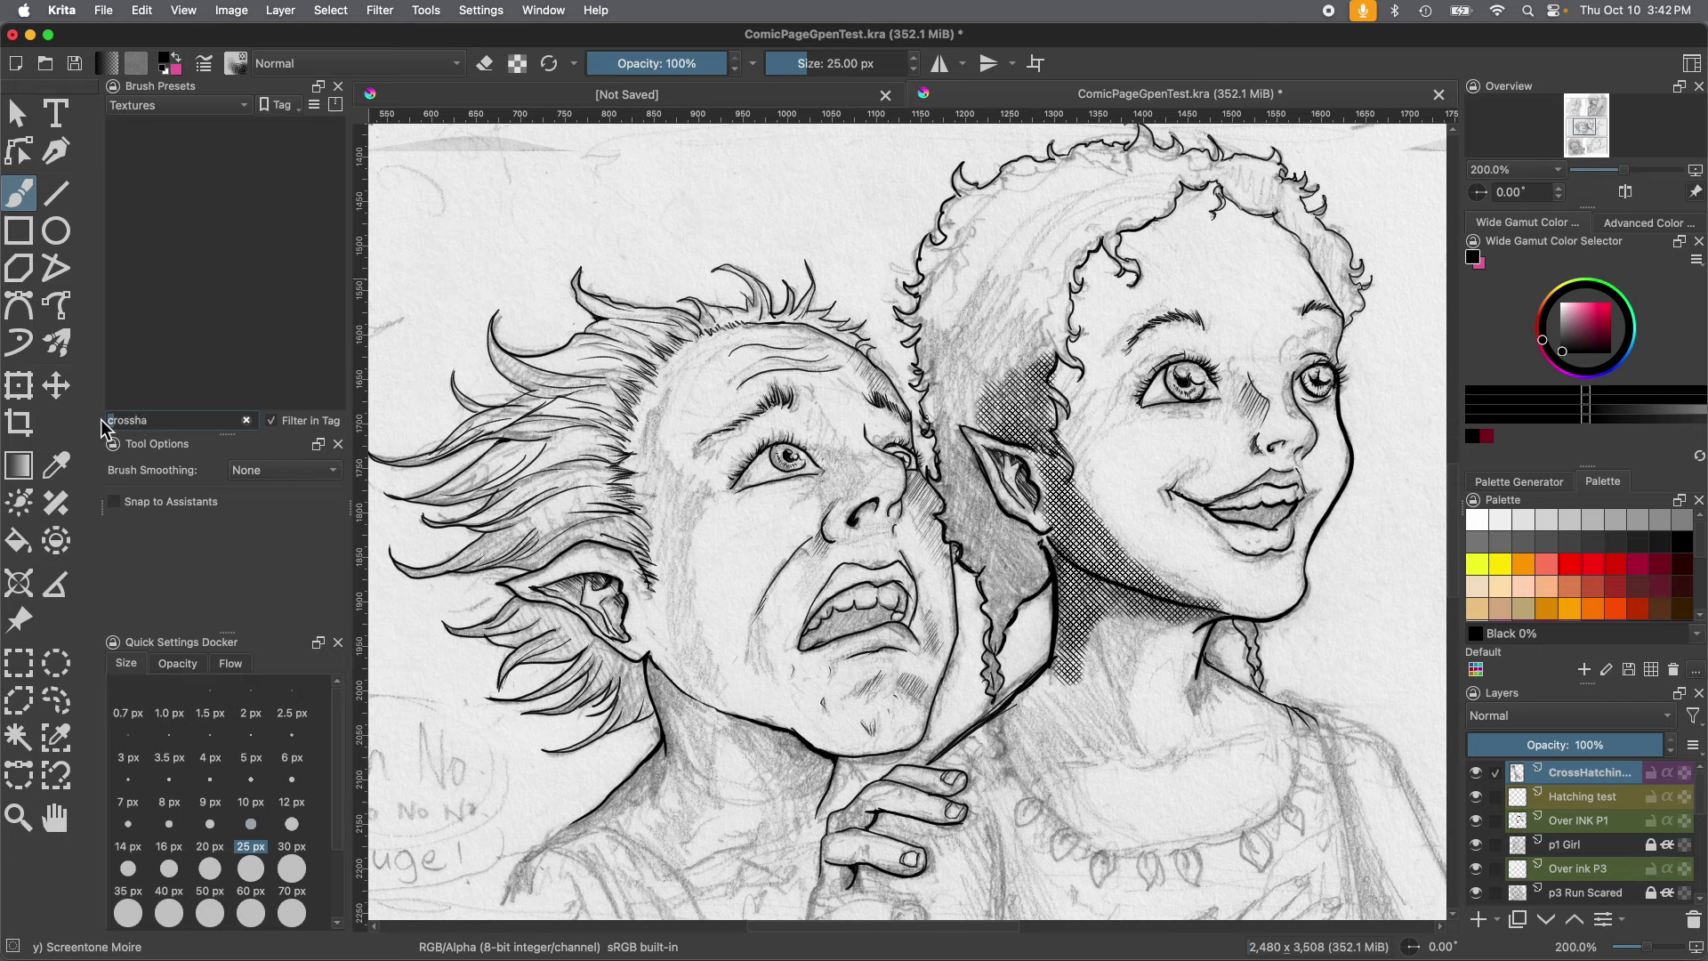
key(Delete)
text(C)
Show presets from all tags and make y) Crosshatching brush the active brush.
click(144, 106)
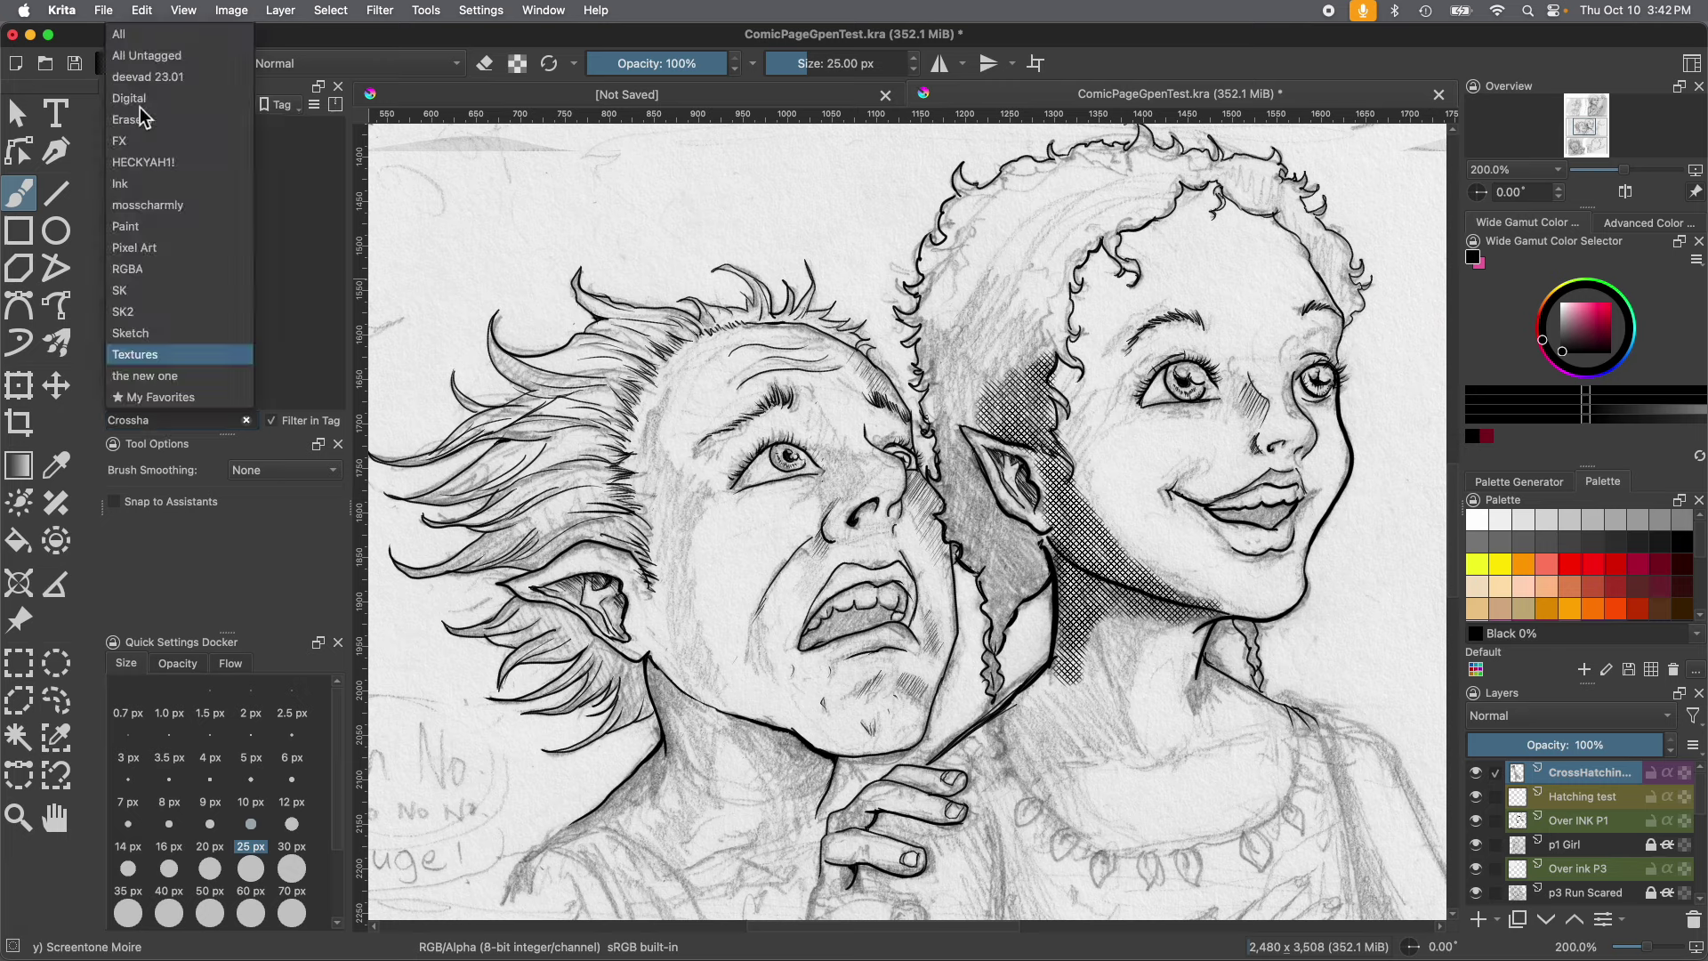
click(121, 39)
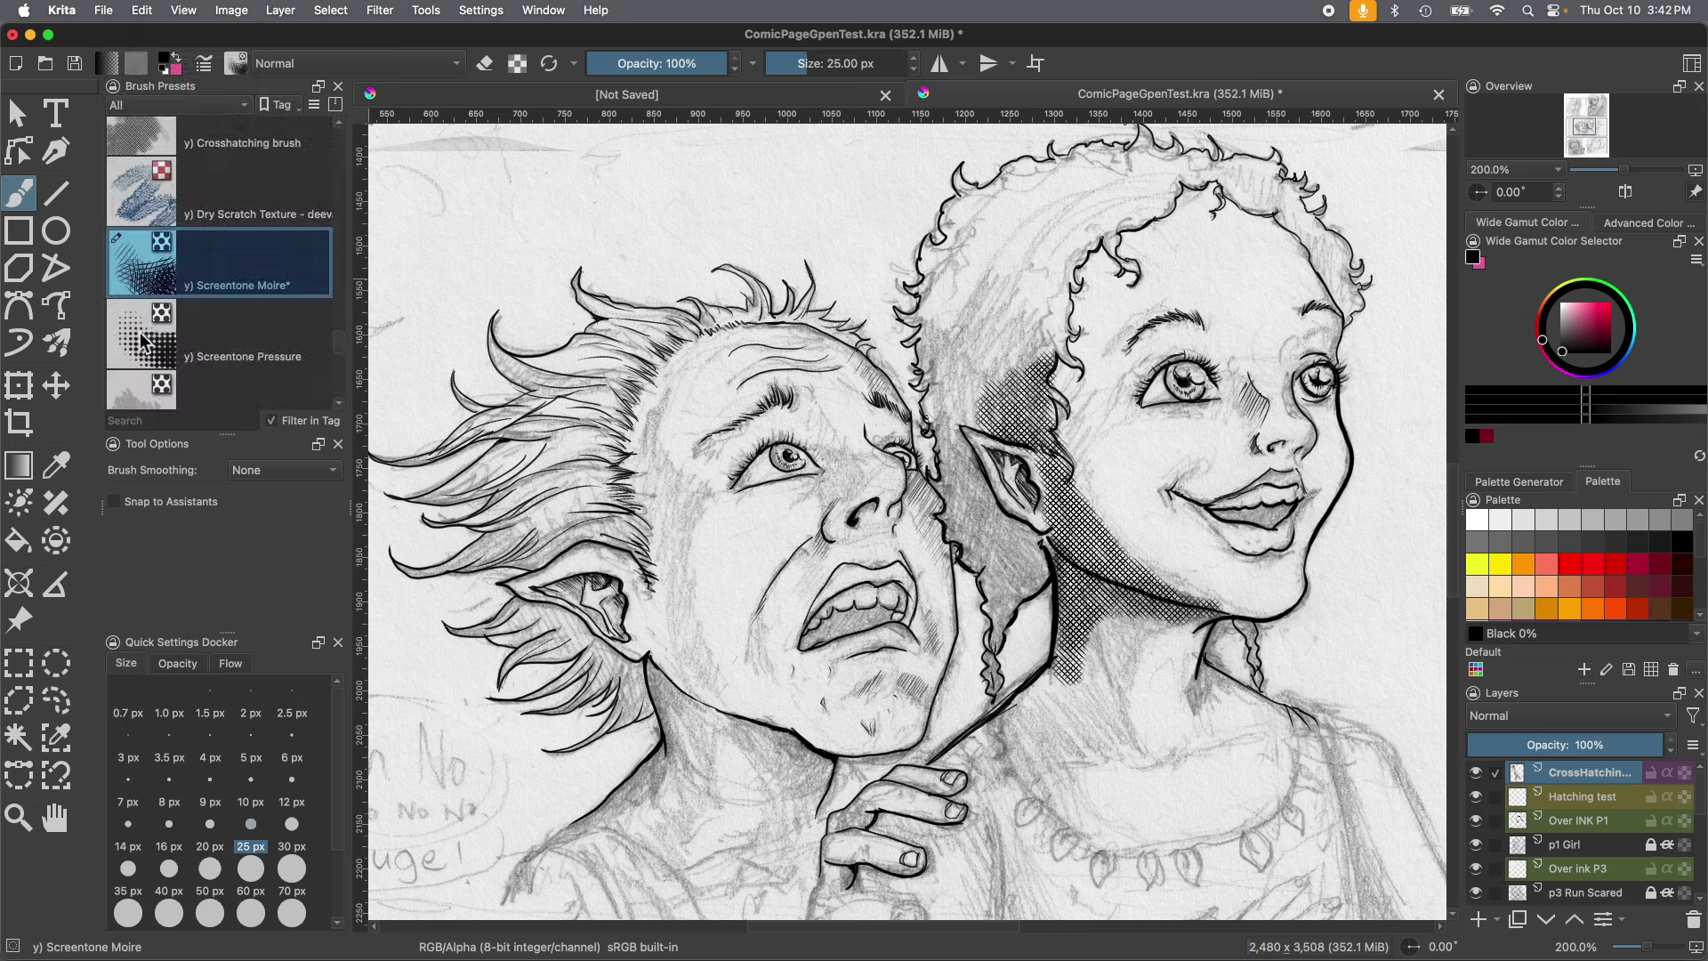
scroll(228, 137, up, 3)
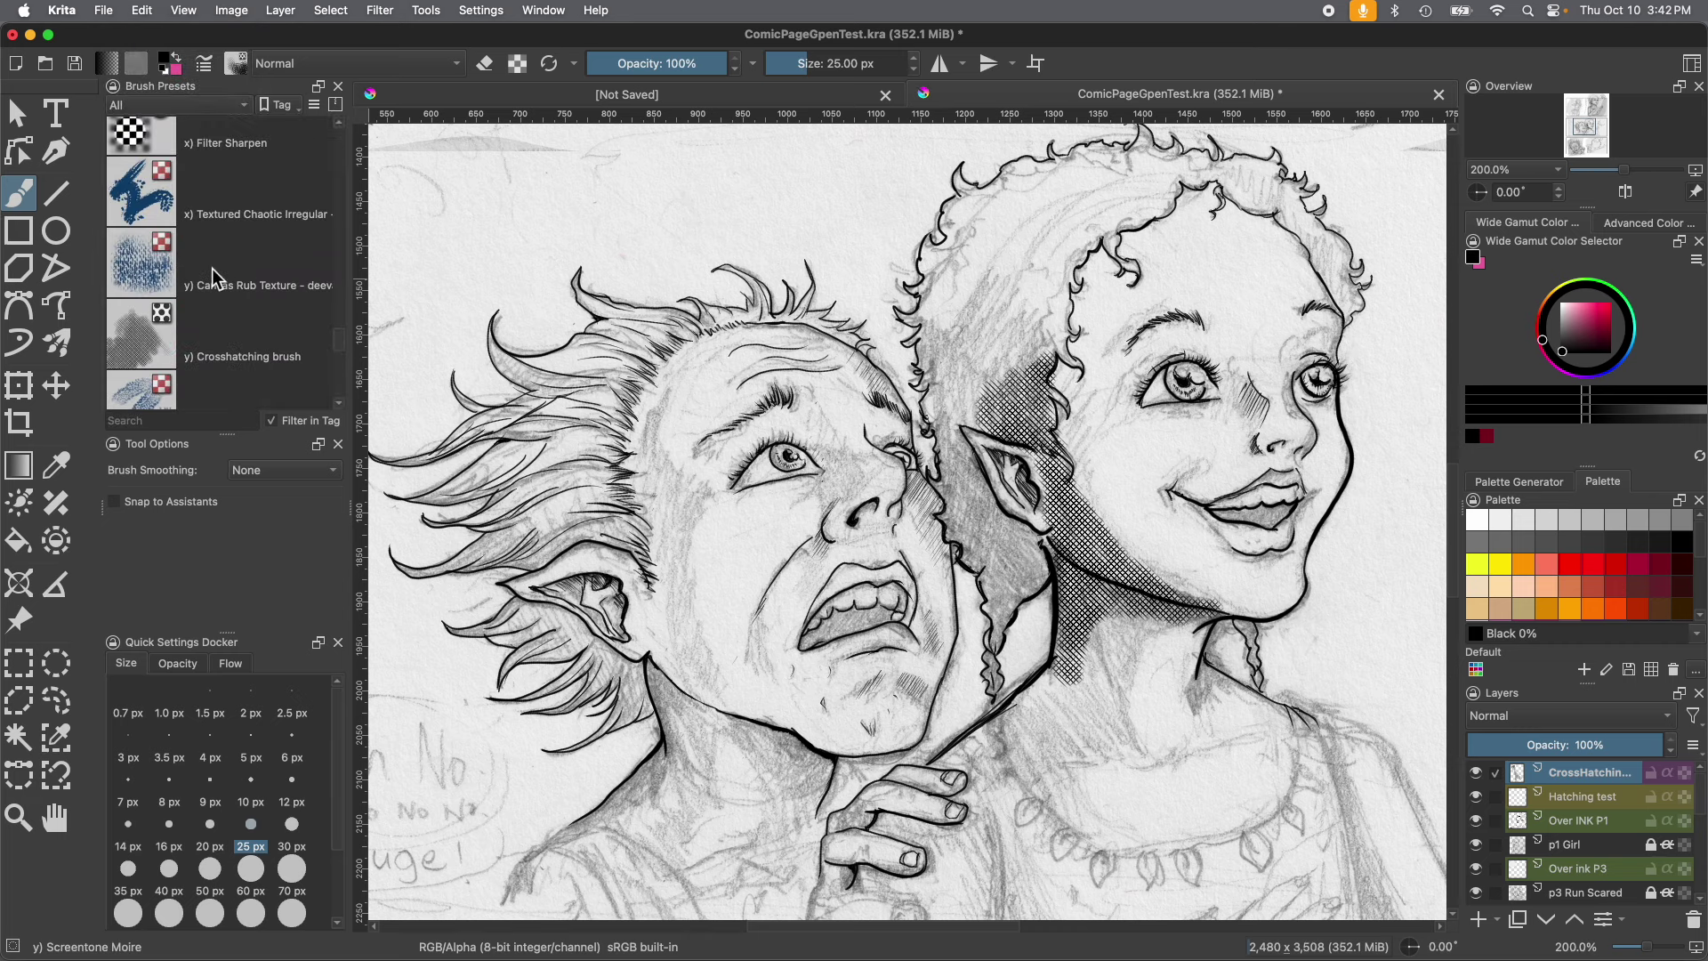
click(210, 337)
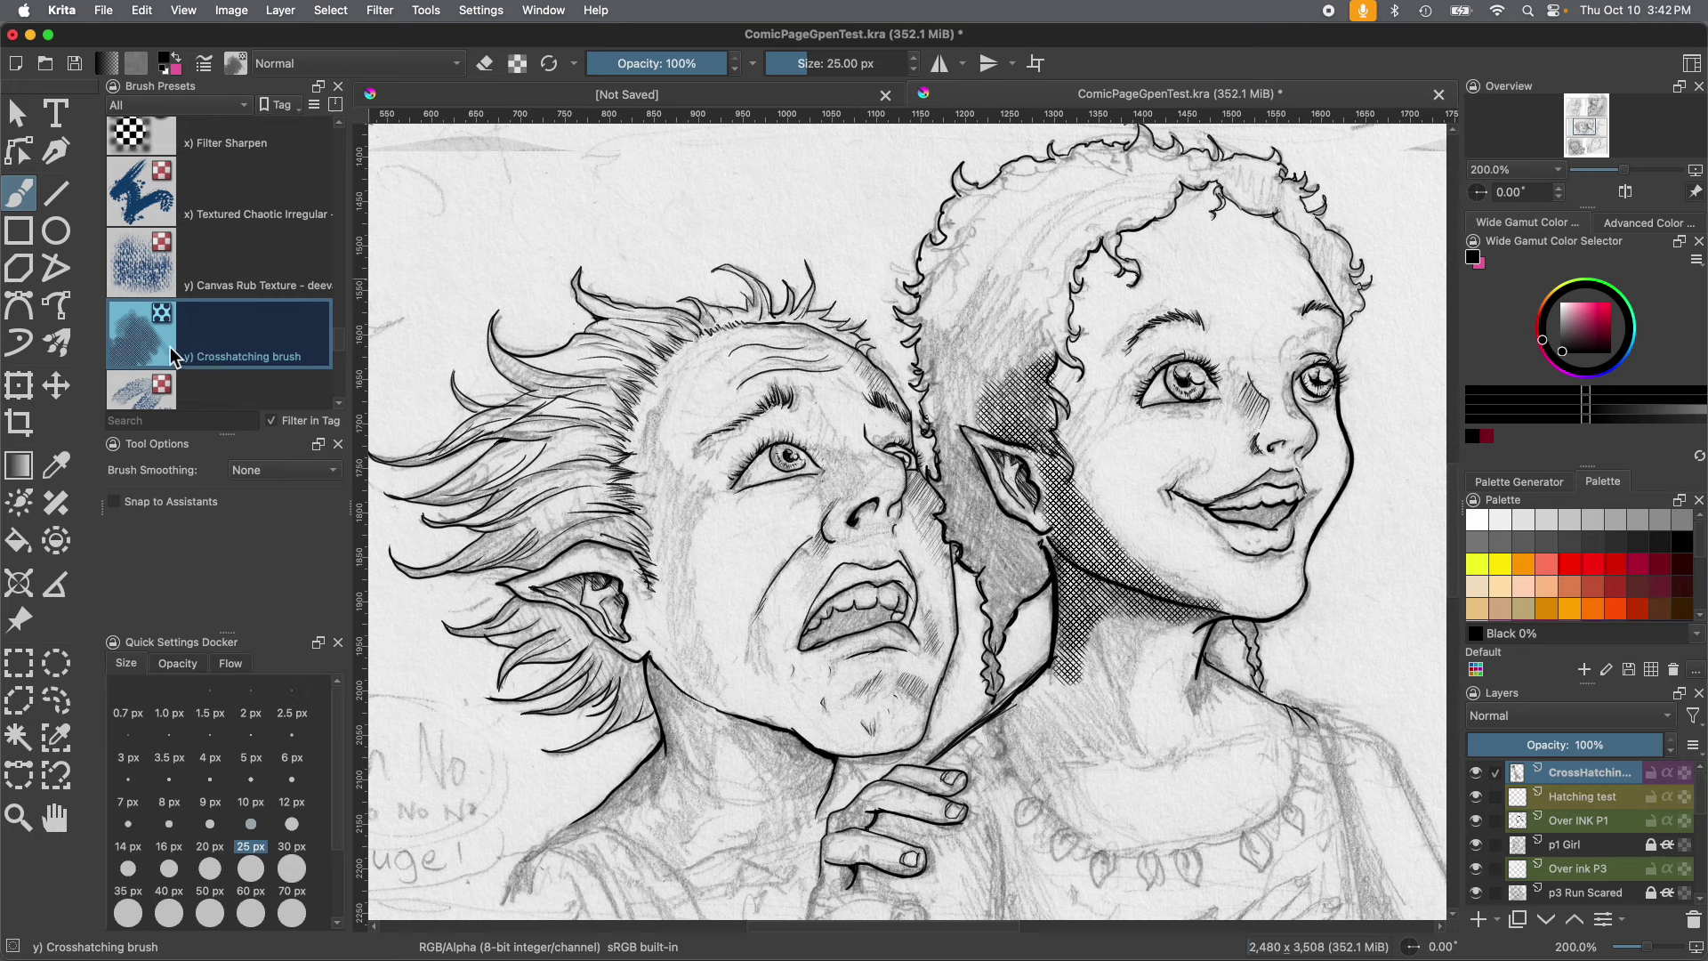
mouse_move(171, 352)
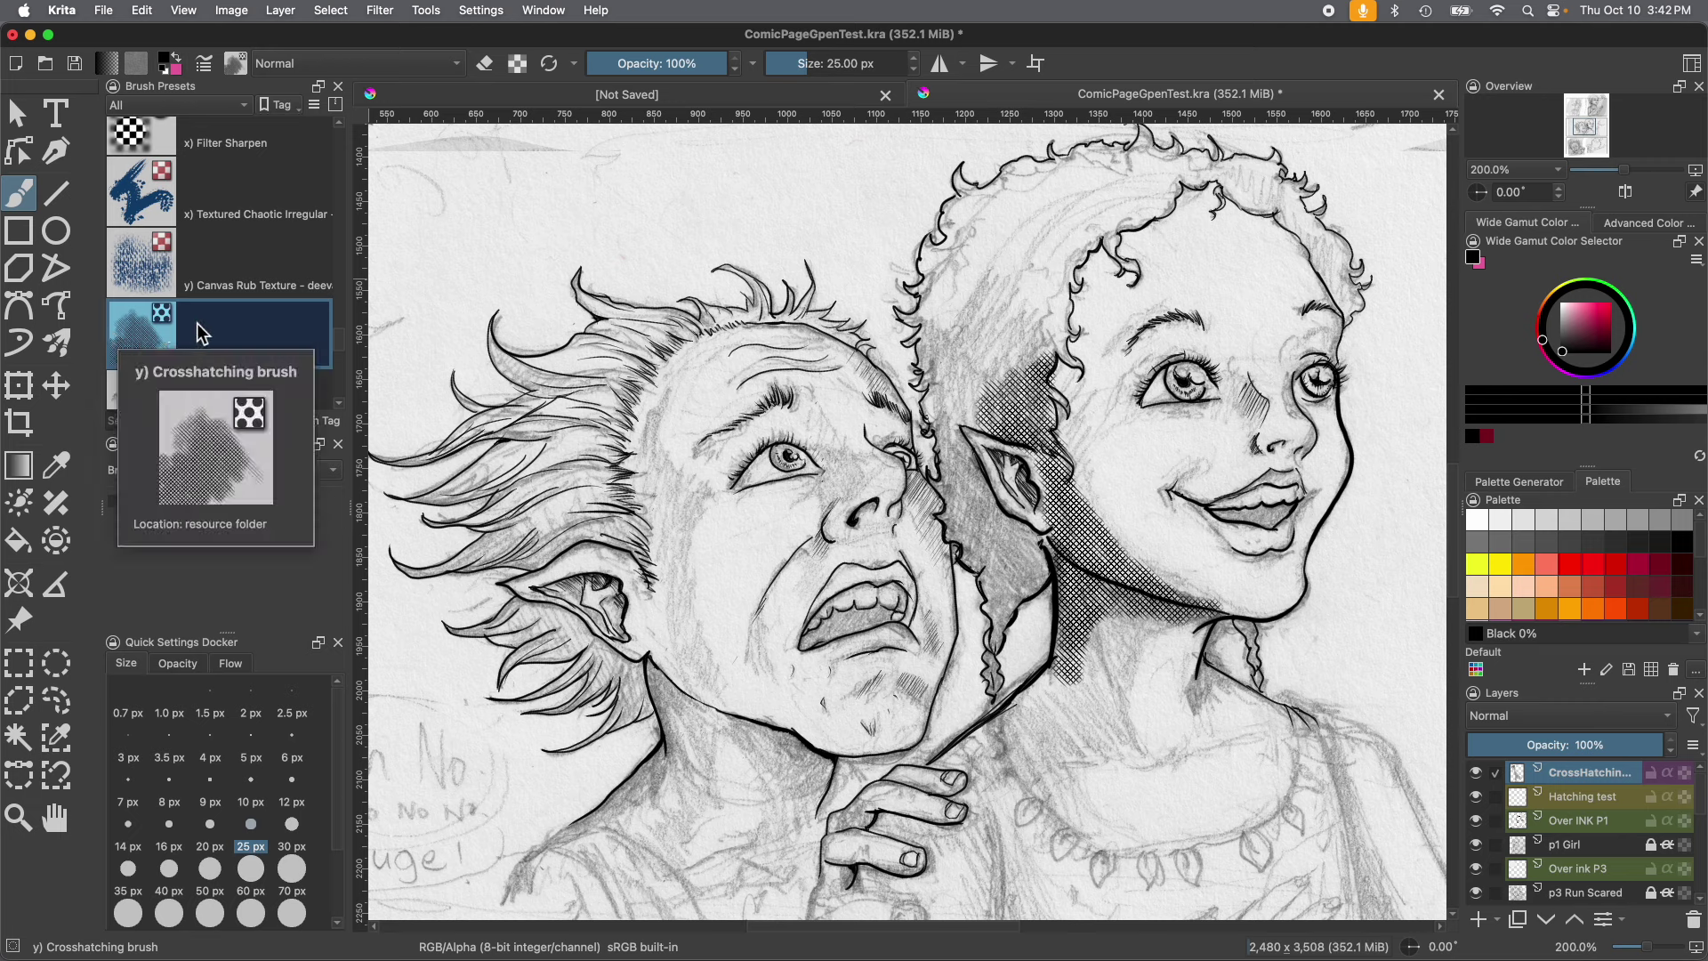
Assign the Crosshatching brush preset to a new 'Hatching' tag.
right_click(254, 331)
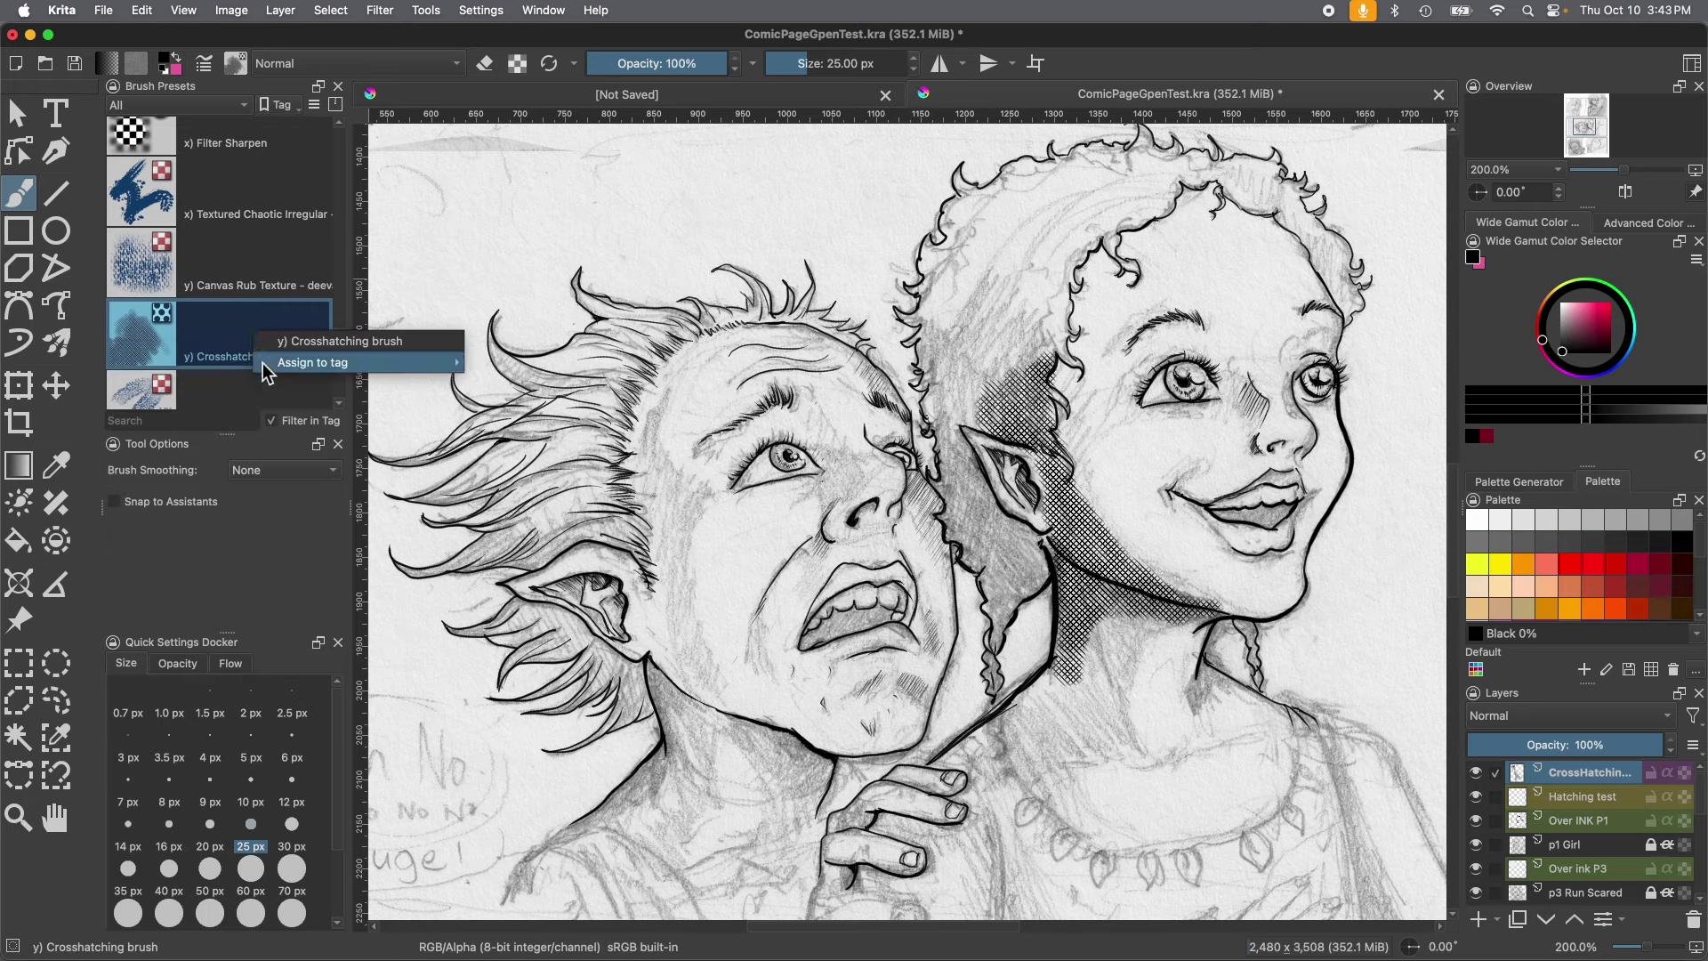
mouse_move(269, 365)
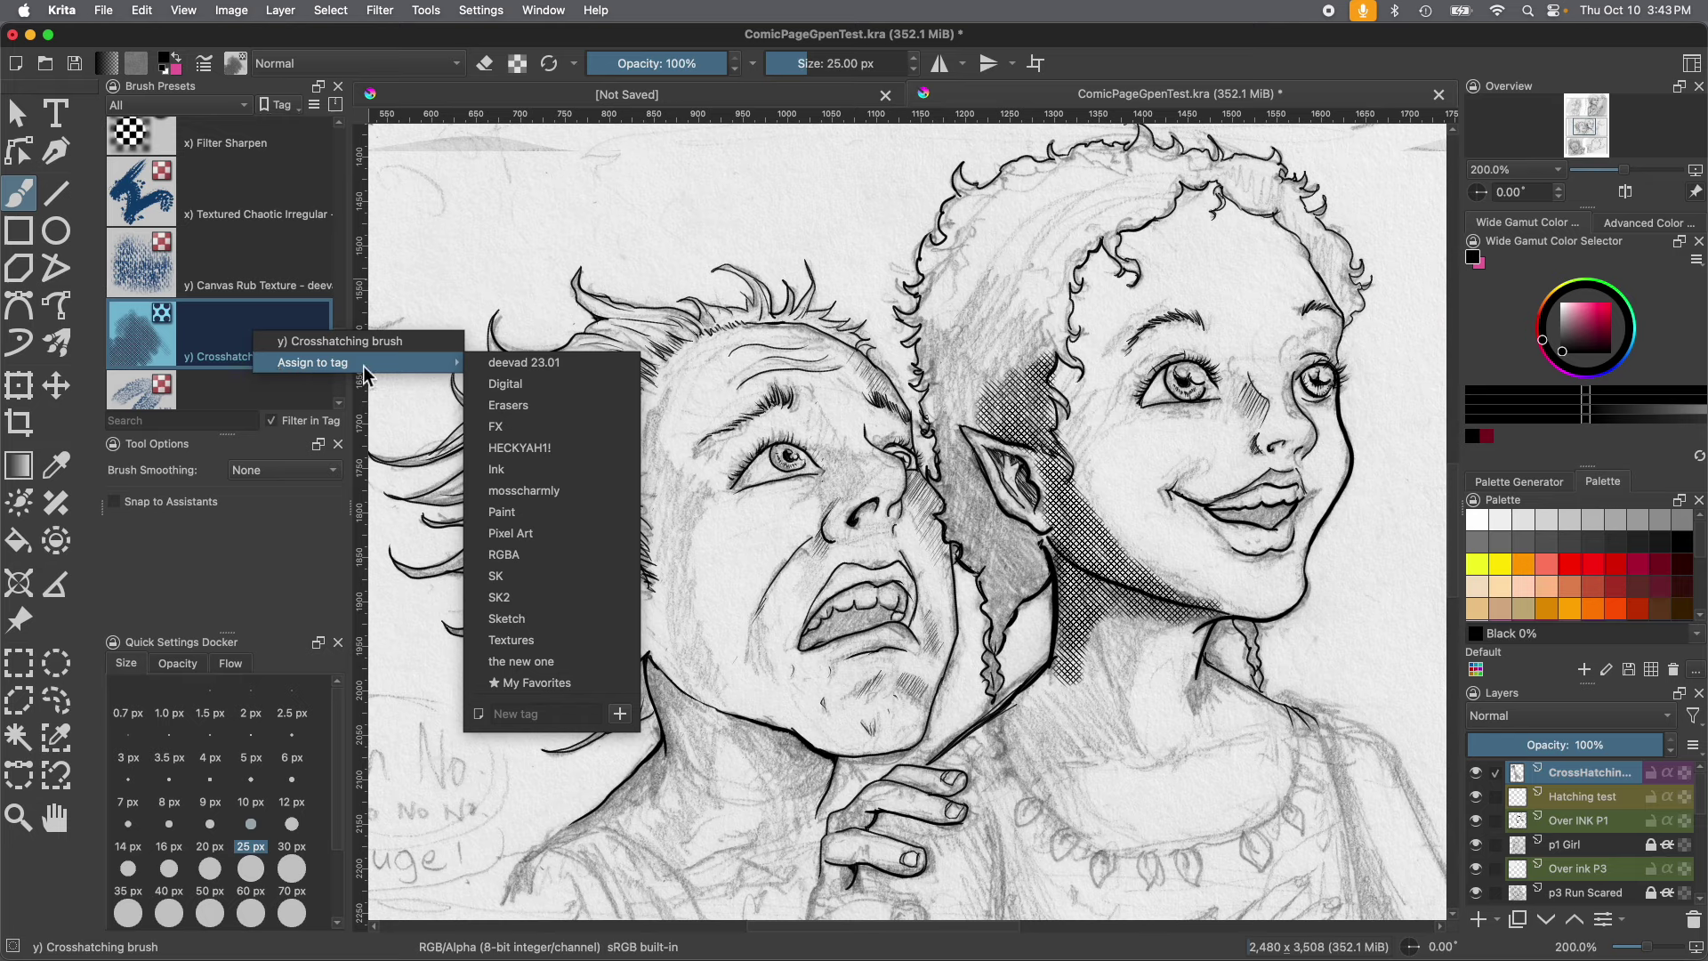
click(535, 717)
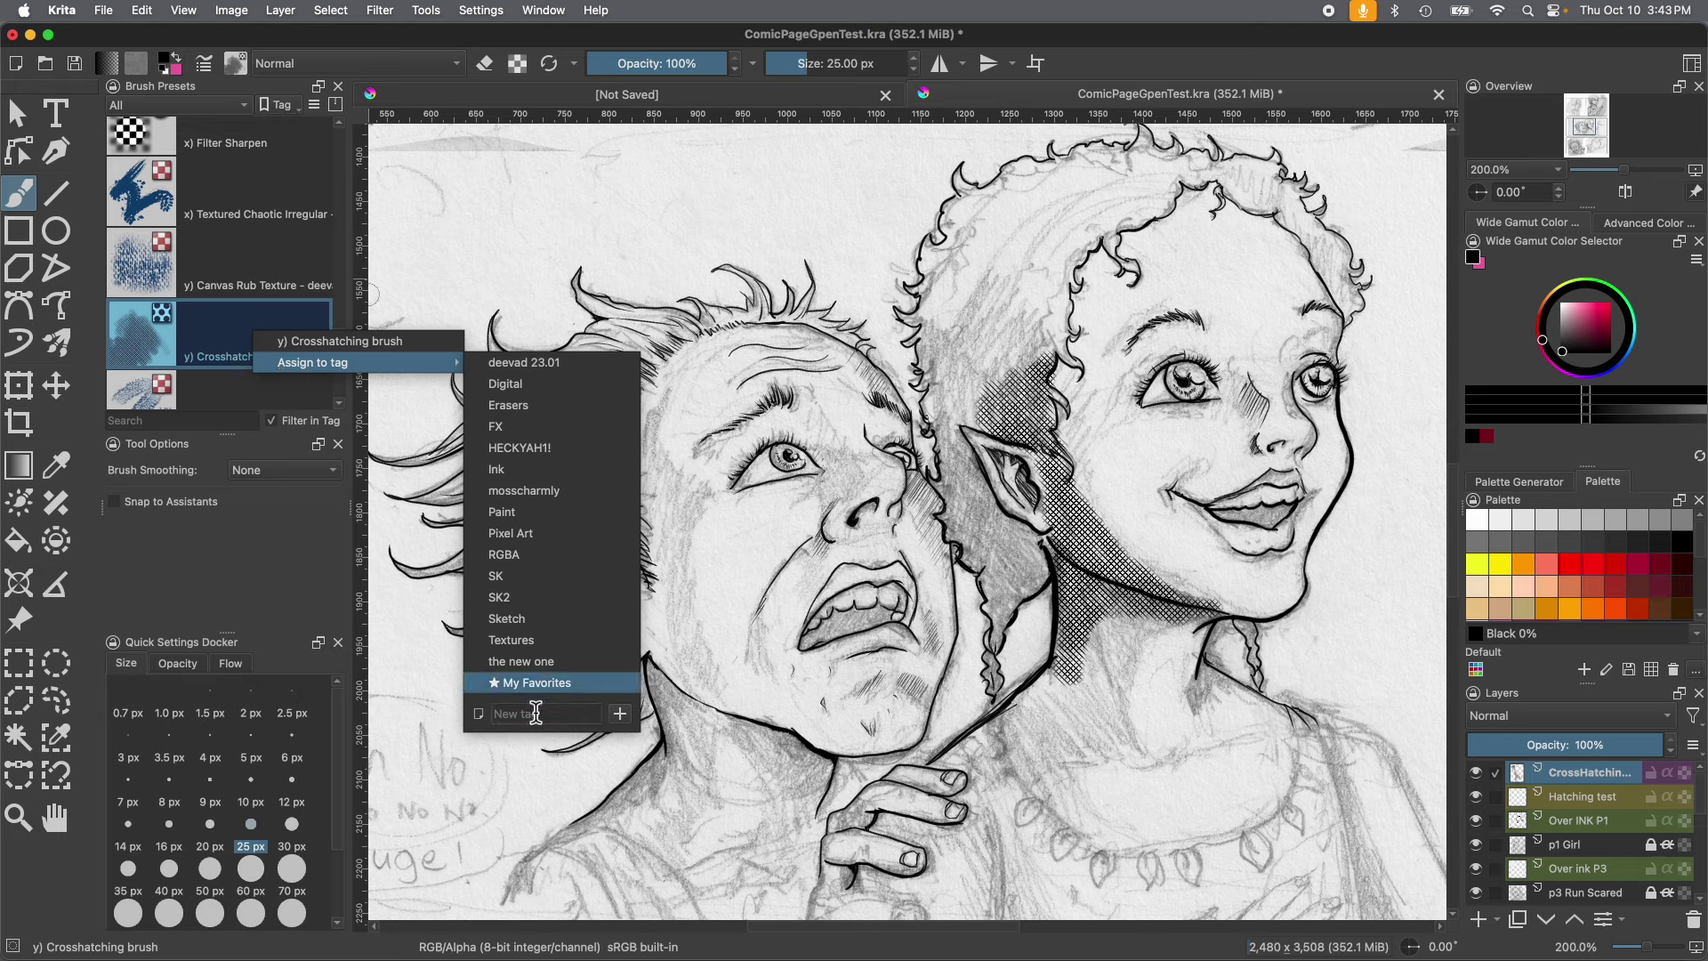
text(Hatching)
click(623, 717)
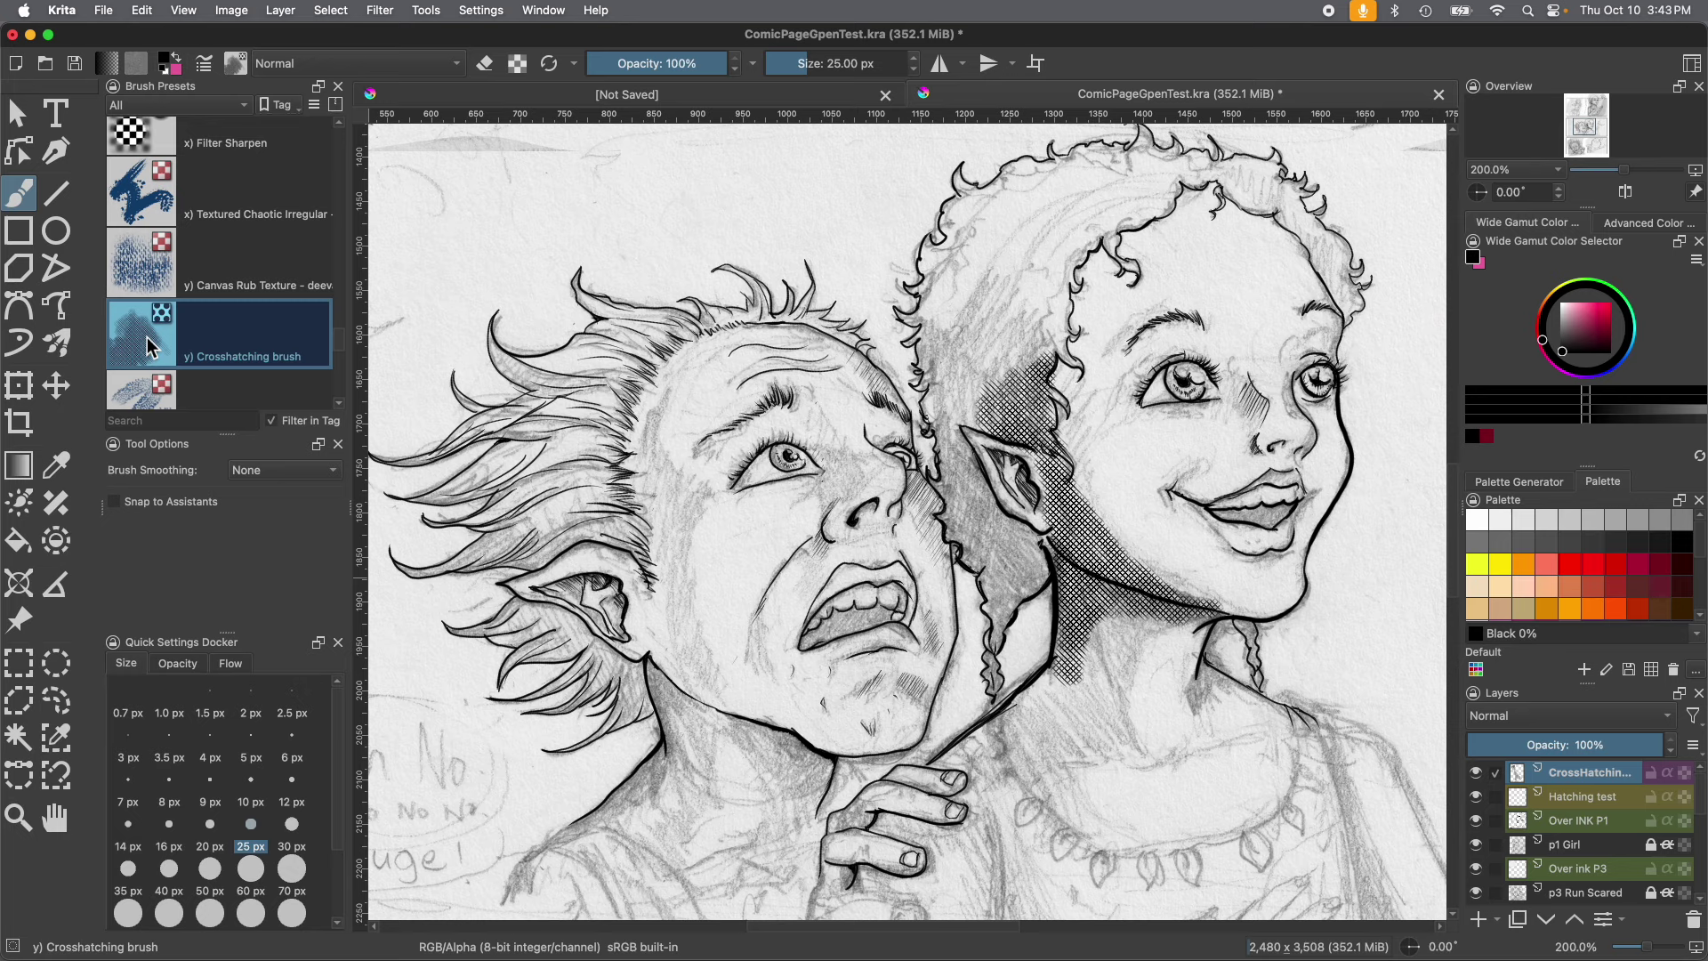
Filter the brush presets to the Textures tag and select y) Screentone Moire.
click(157, 105)
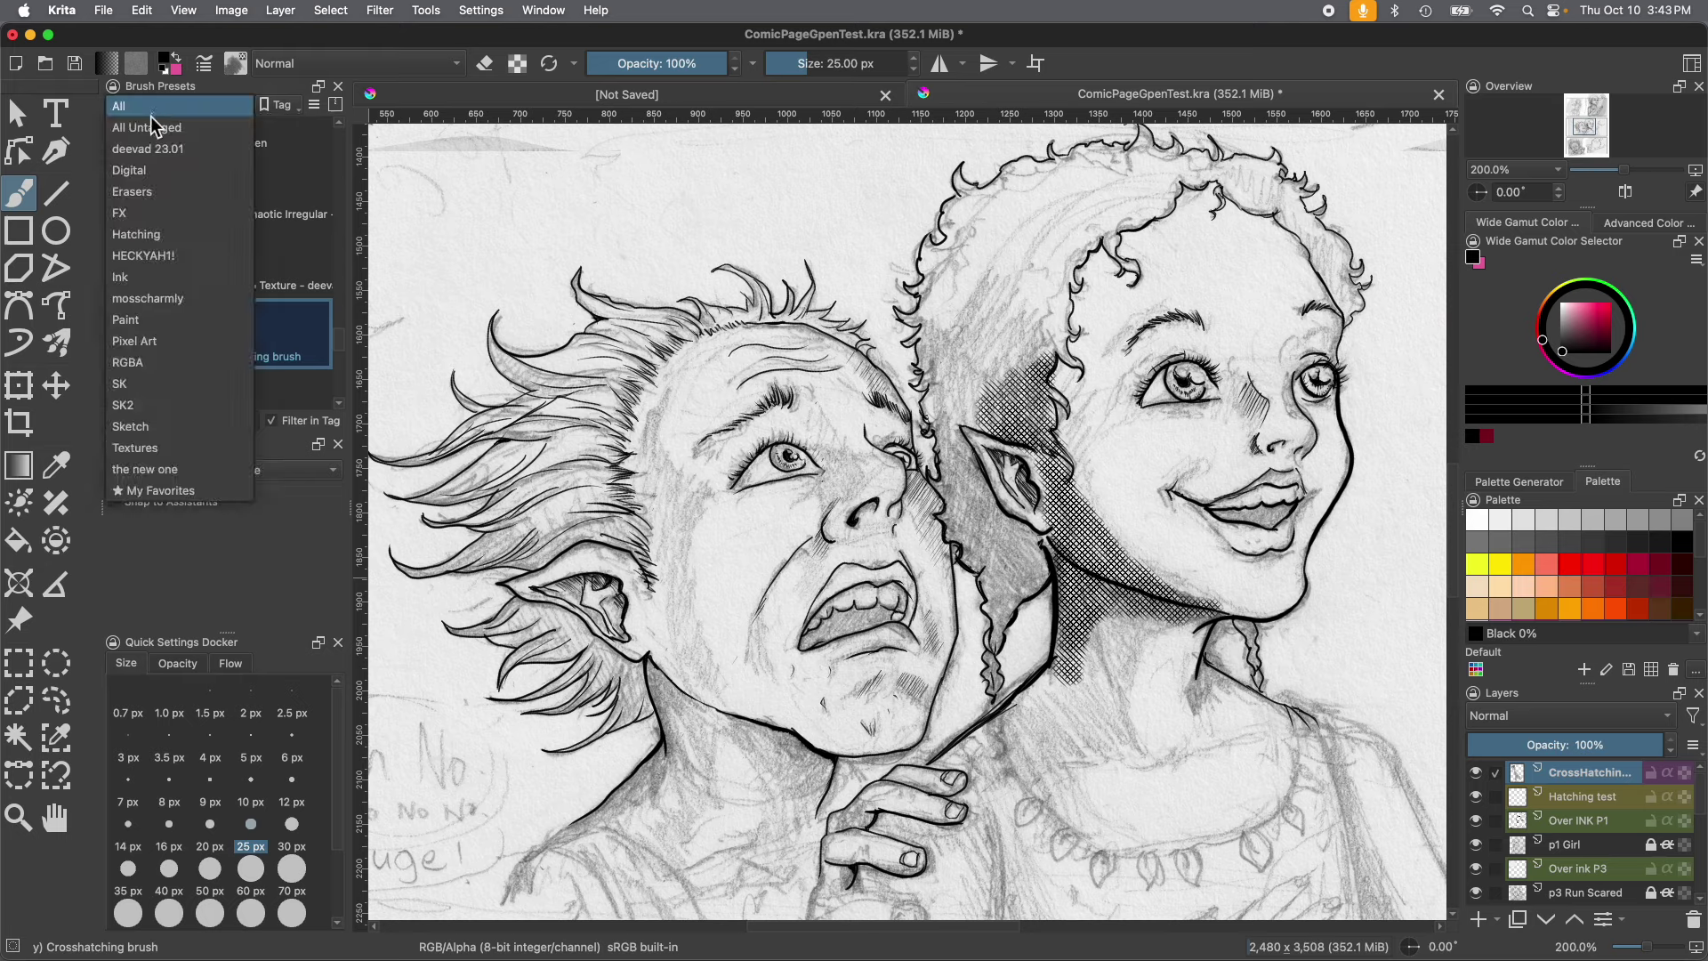
click(158, 445)
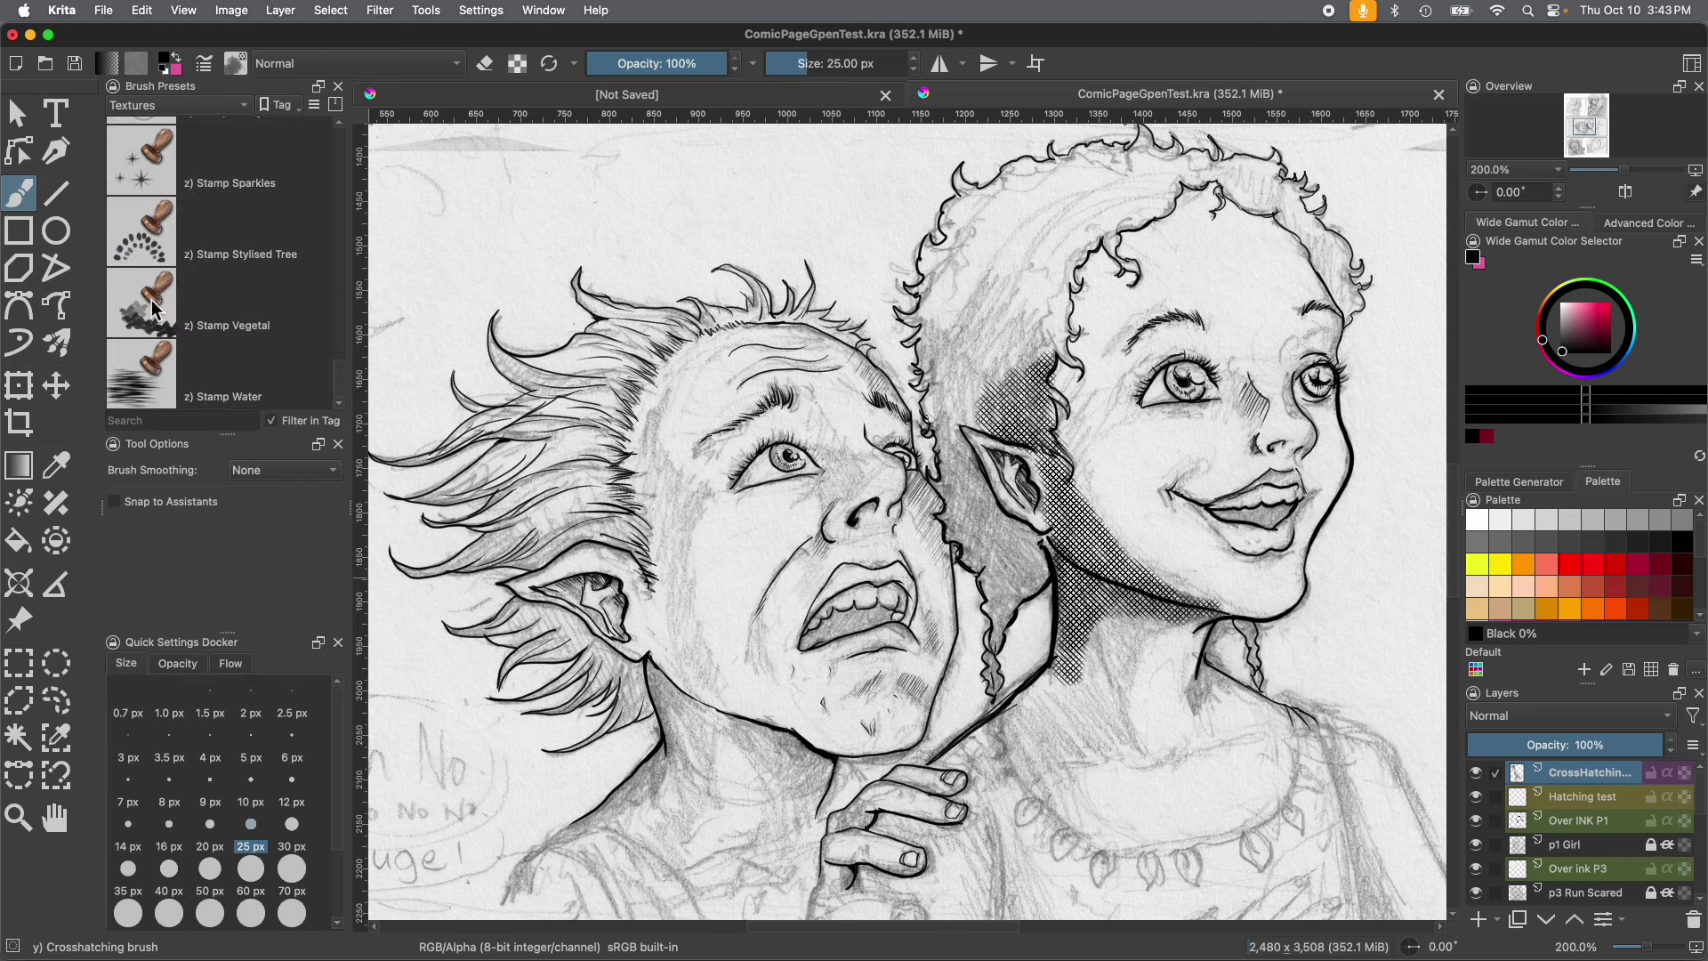
drag(341, 380, 360, 134)
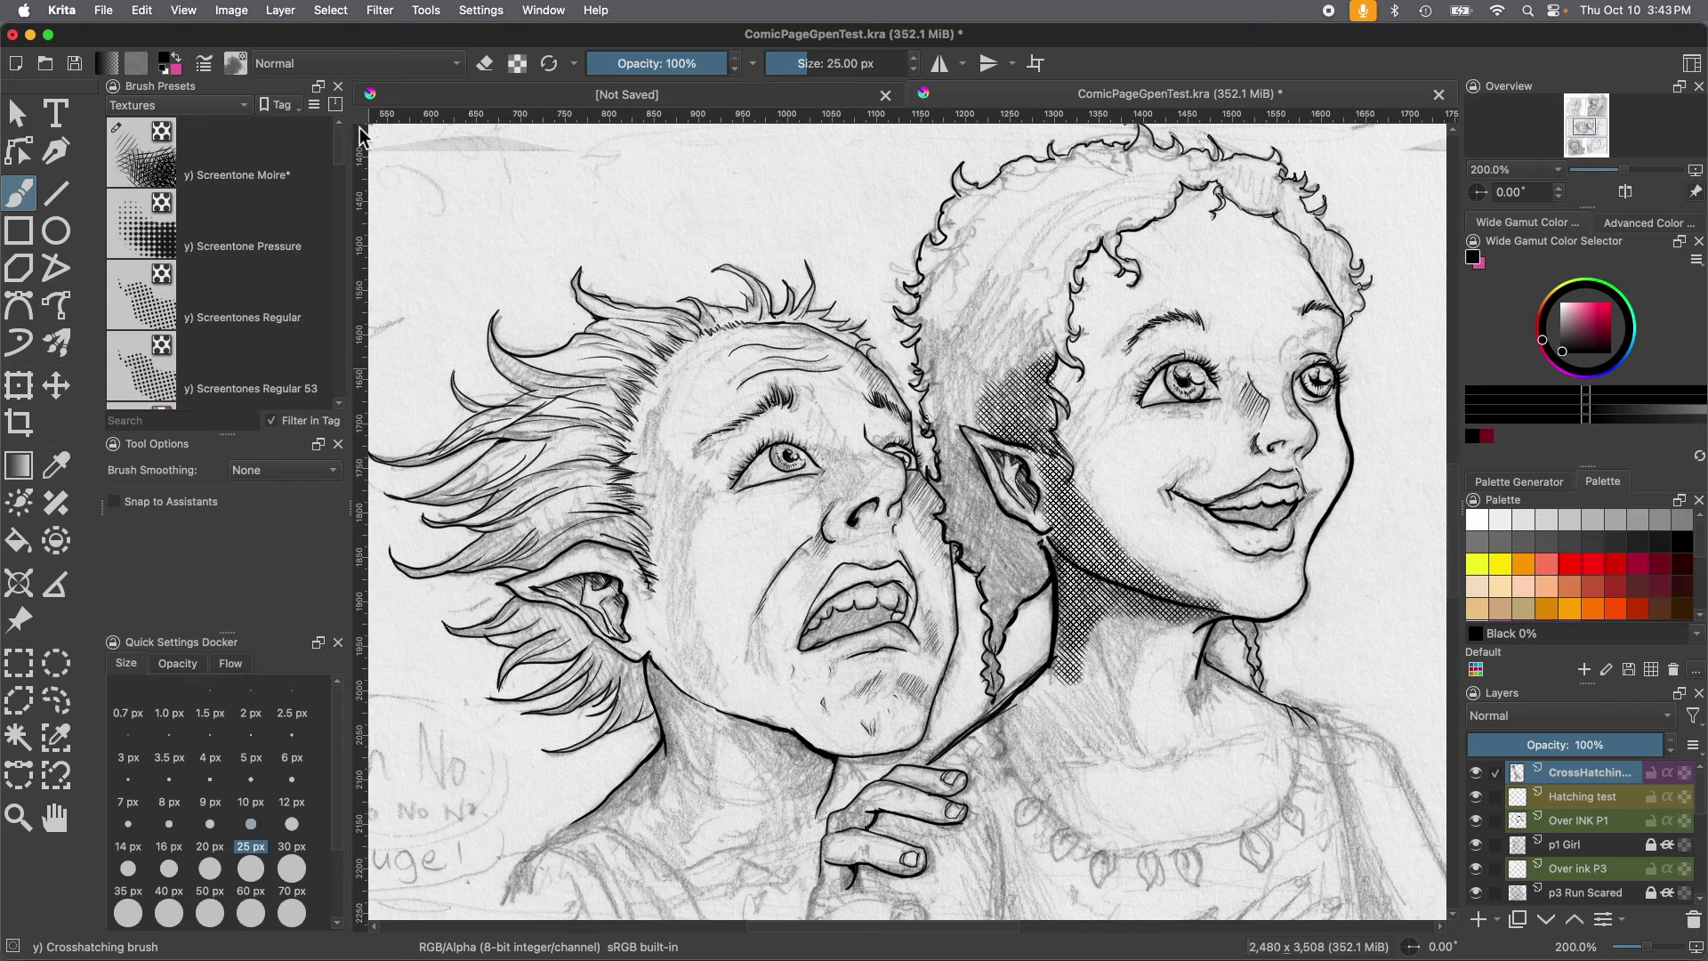
click(199, 159)
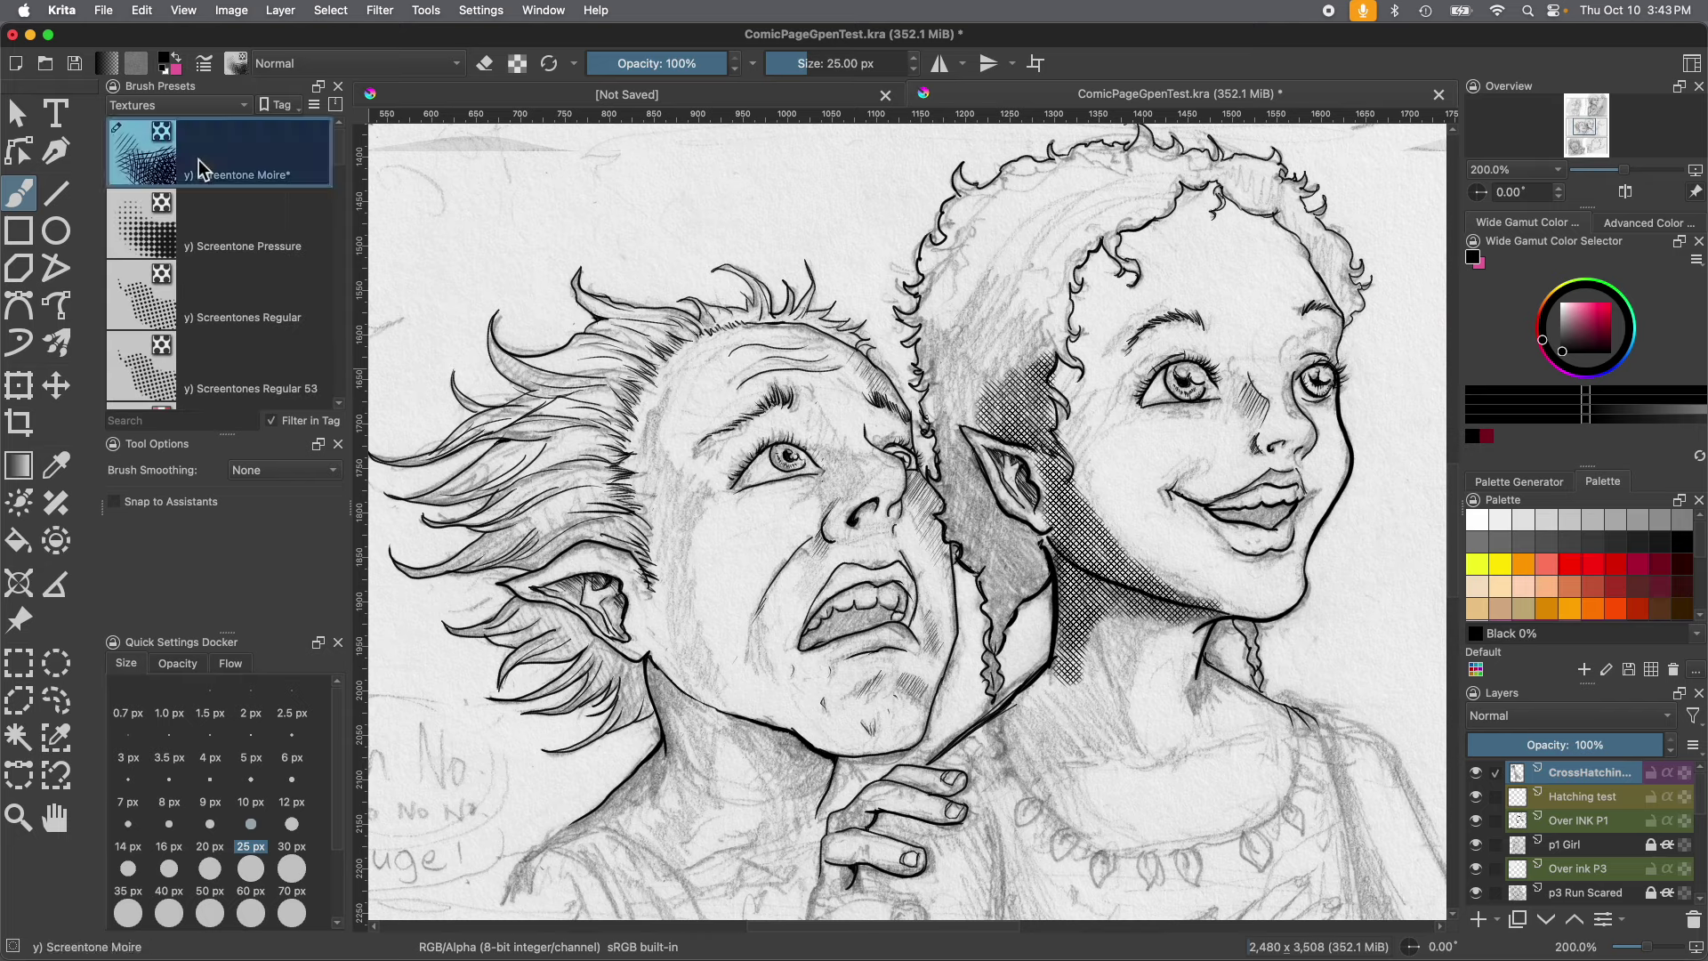
Revert Screentone Moire to its saved values and test its Moiré pattern on the scratchpad.
click(204, 64)
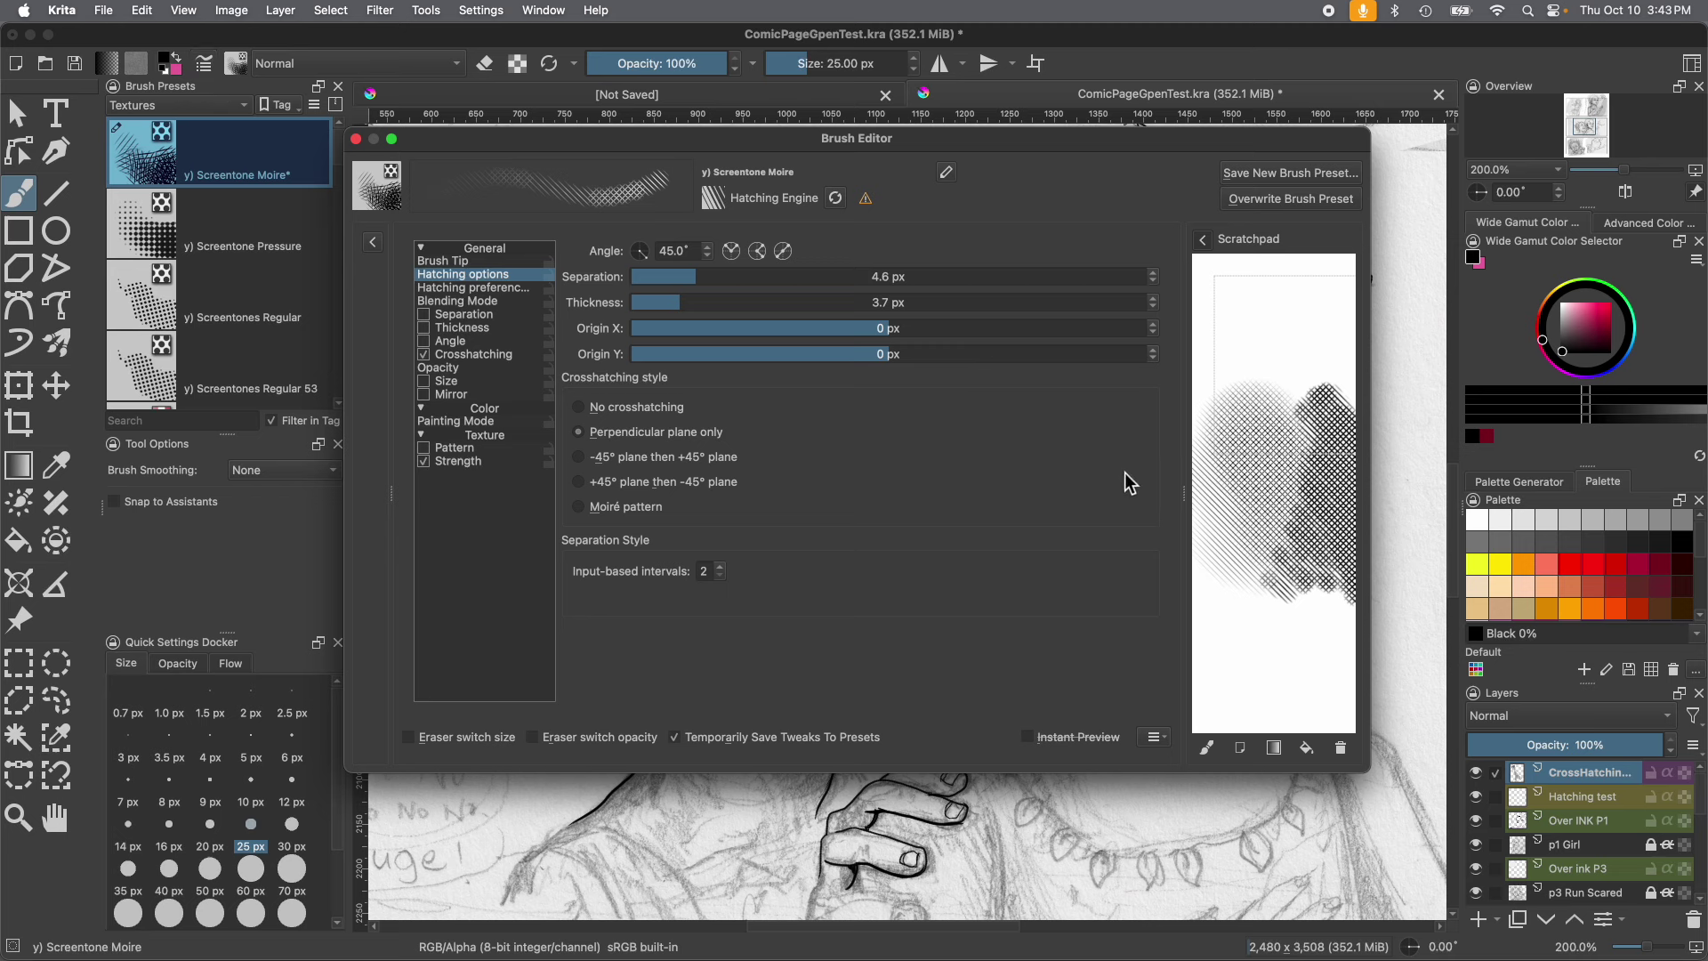
drag(1258, 345, 1284, 360)
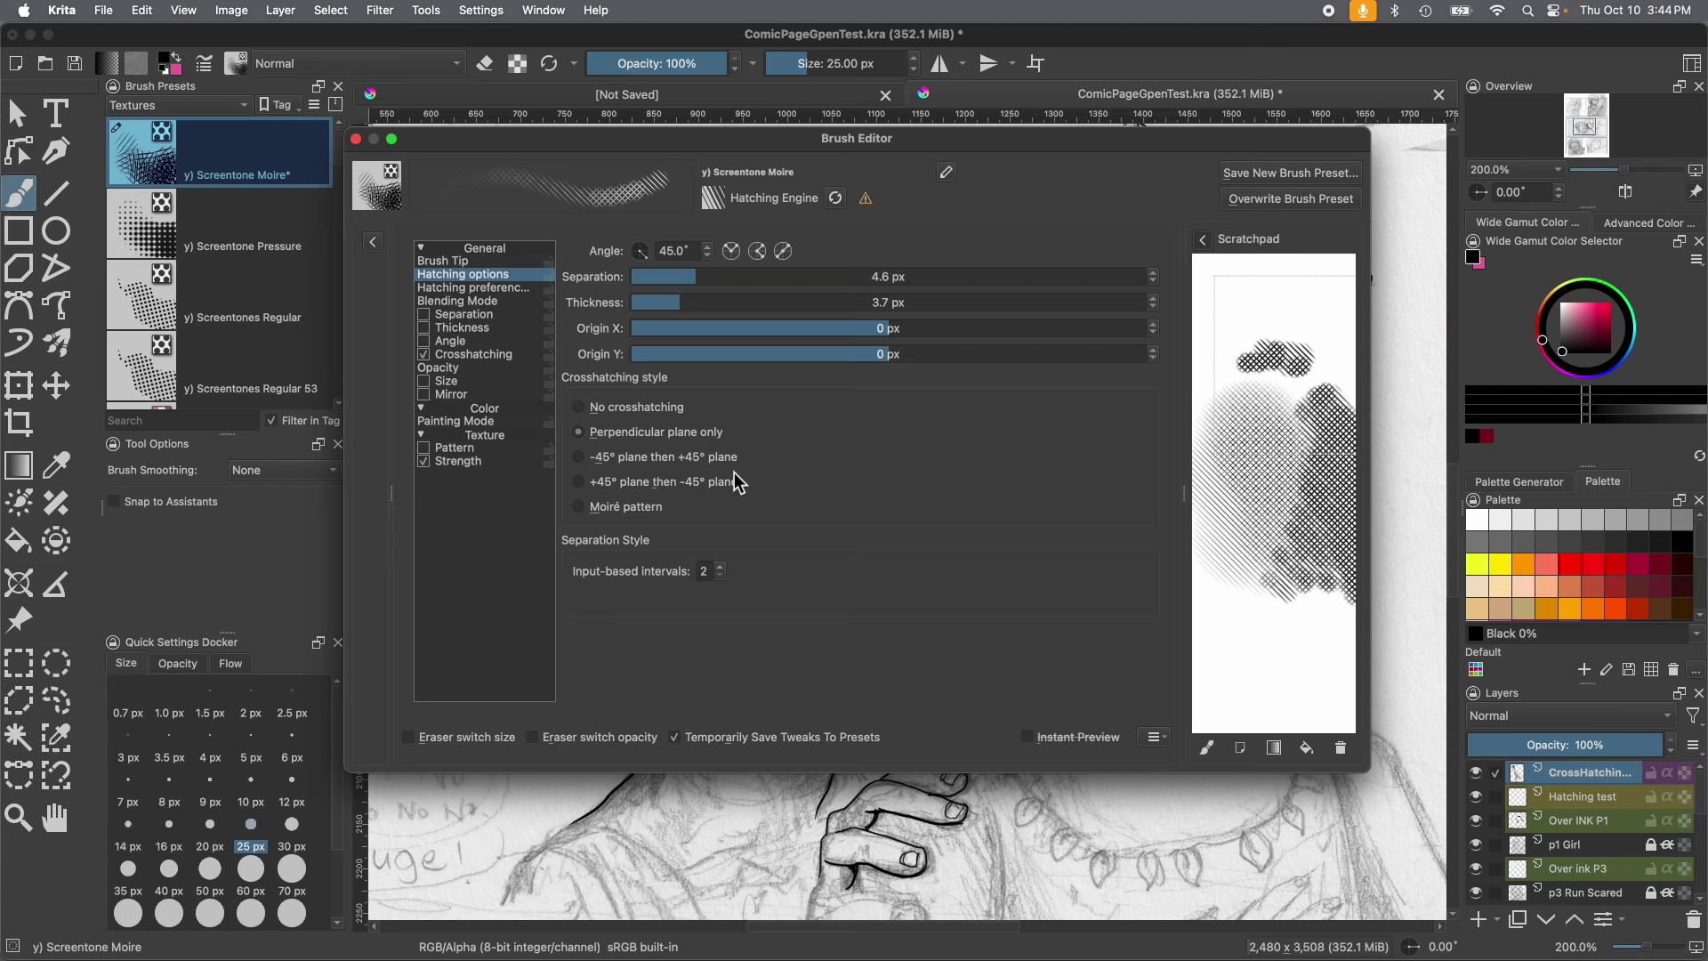
click(675, 739)
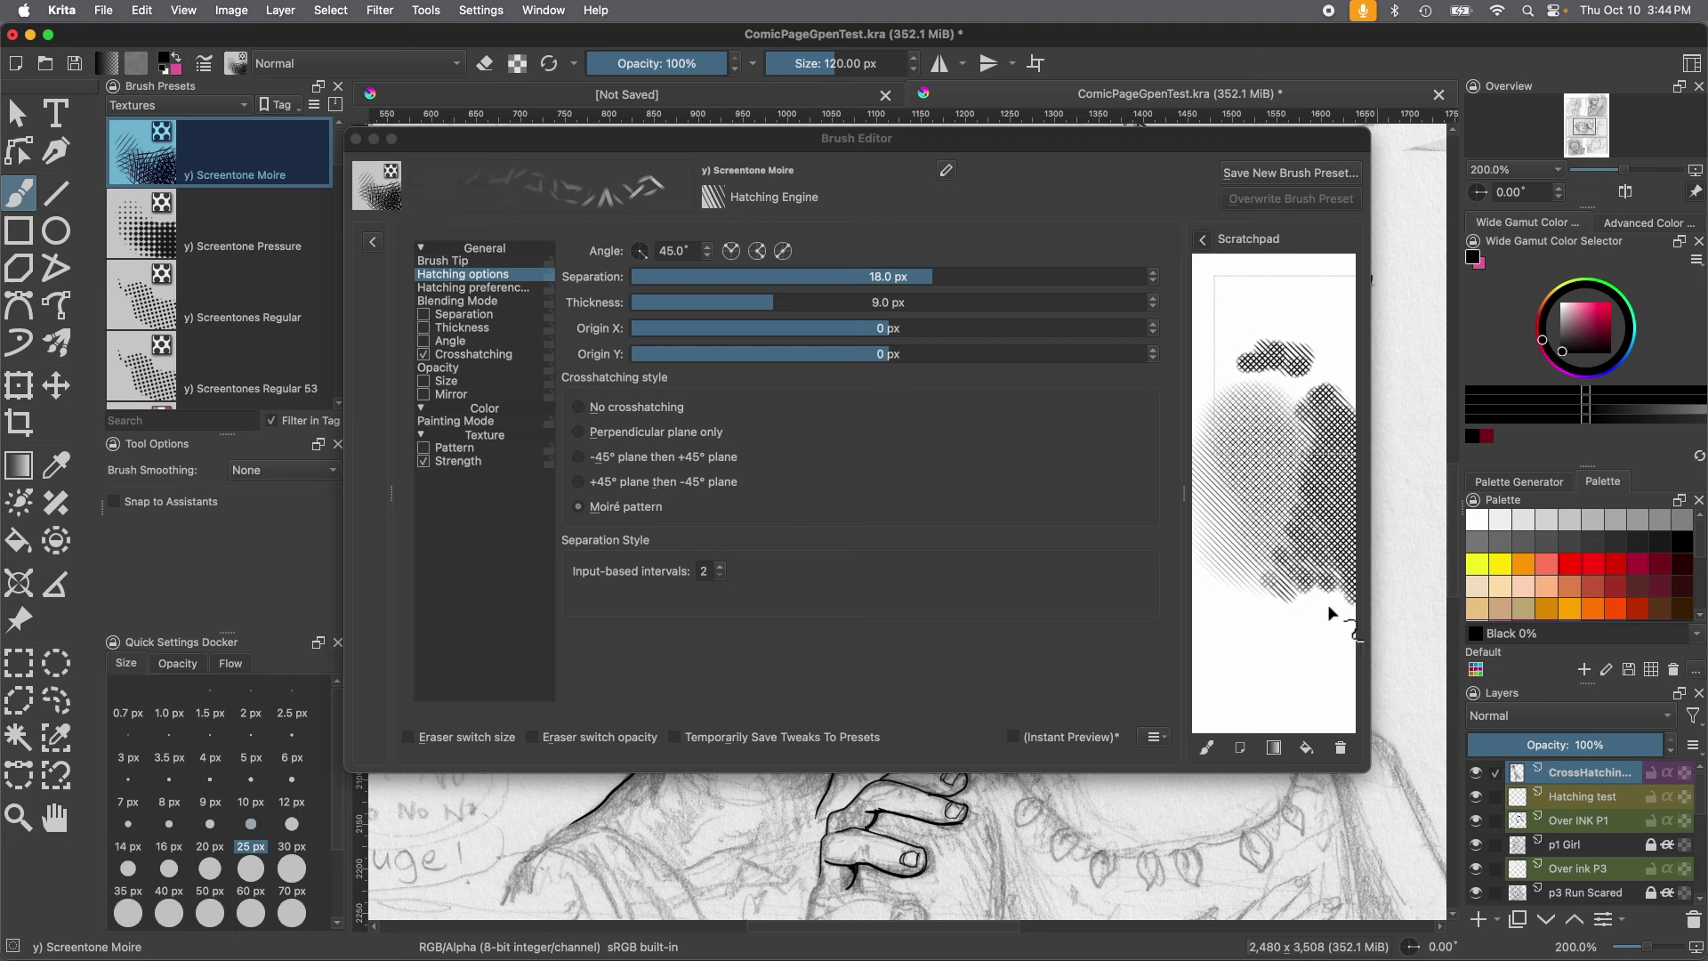
click(1341, 748)
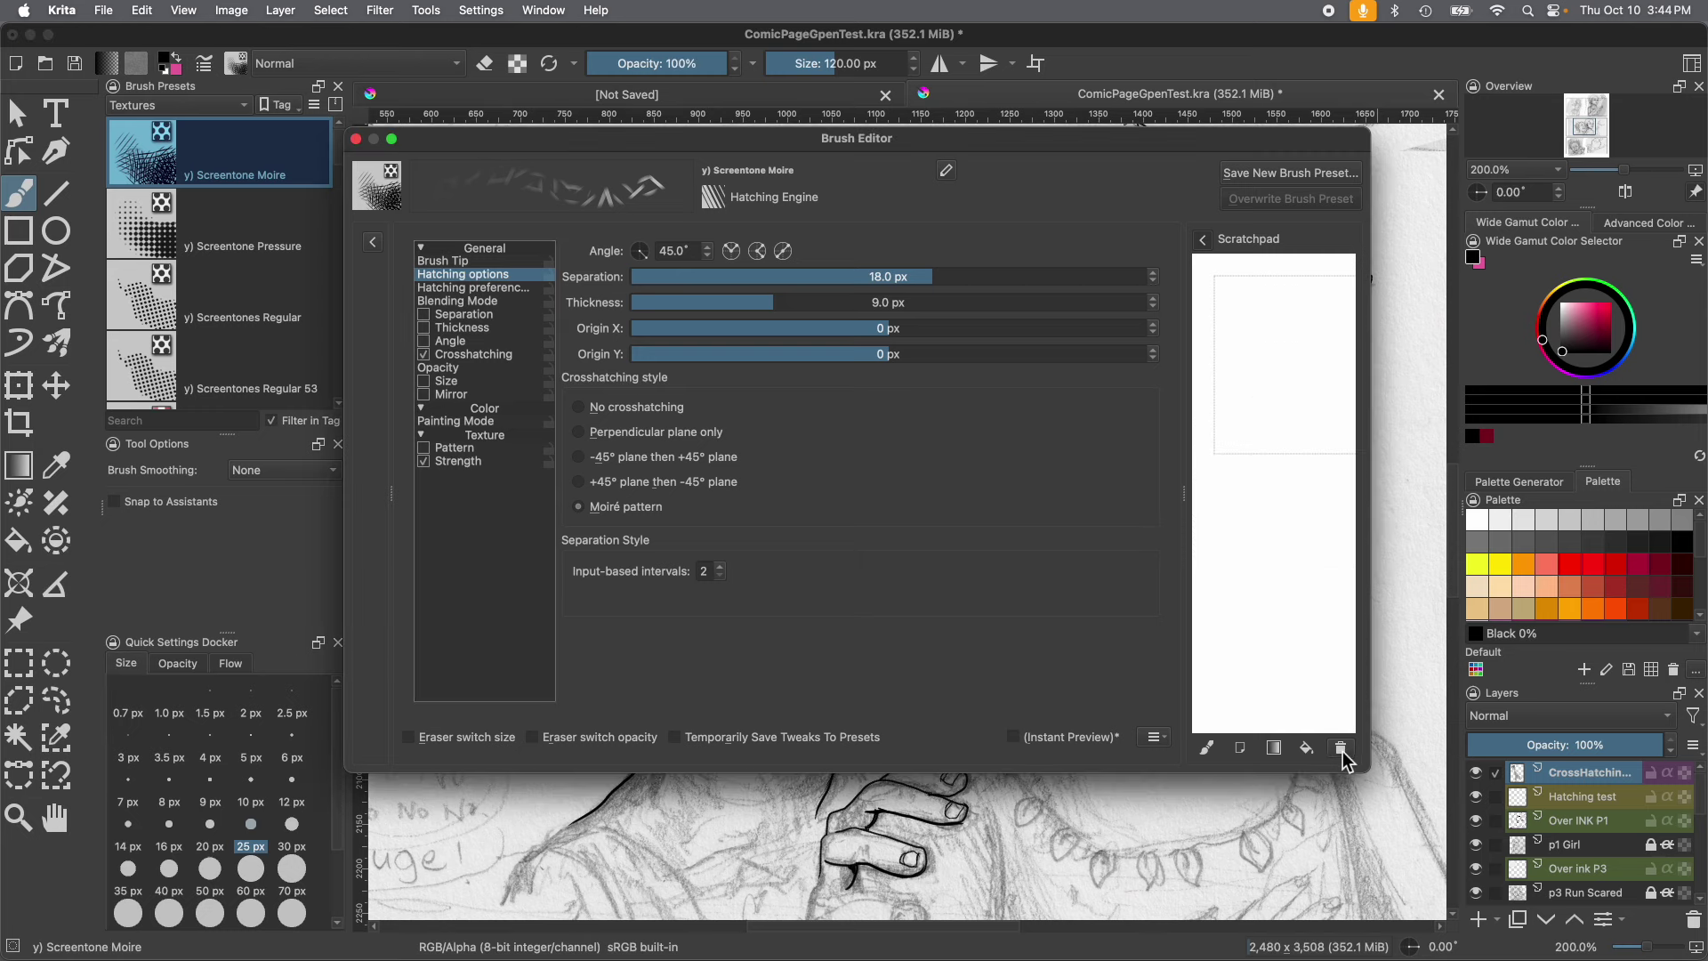
mouse_move(1294, 478)
mouse_down()
mouse_move(1228, 476)
mouse_move(1223, 539)
mouse_move(1266, 574)
mouse_move(1289, 483)
mouse_move(1233, 442)
mouse_move(1250, 547)
mouse_up()
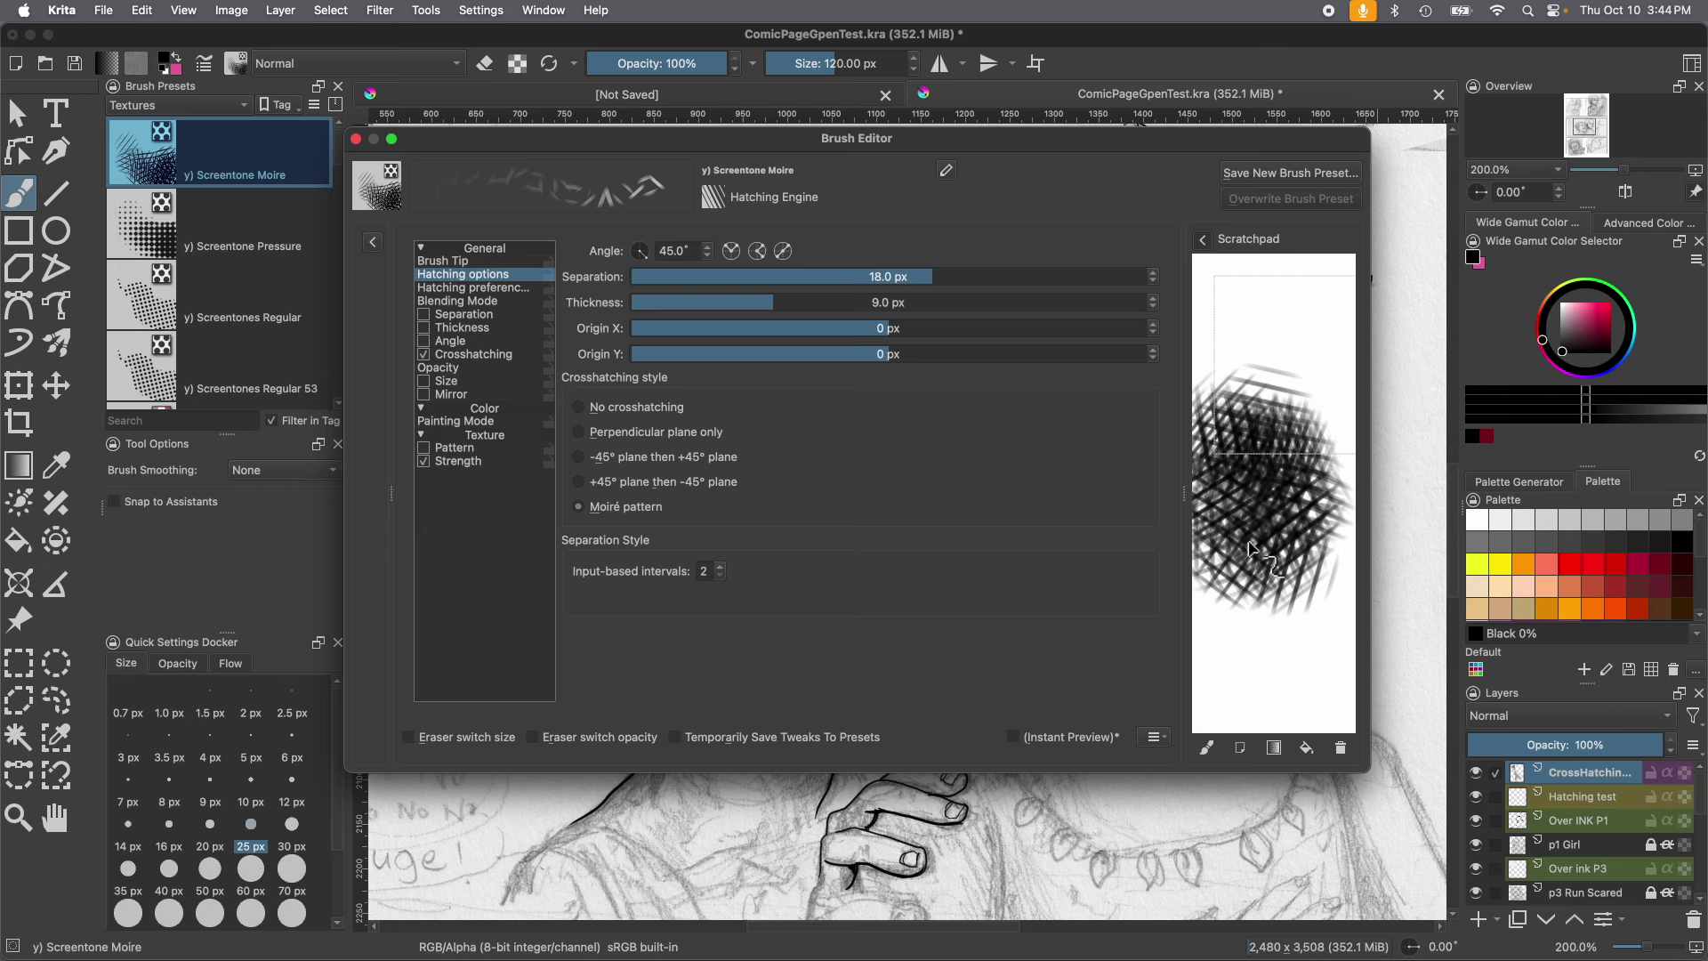
click(1341, 748)
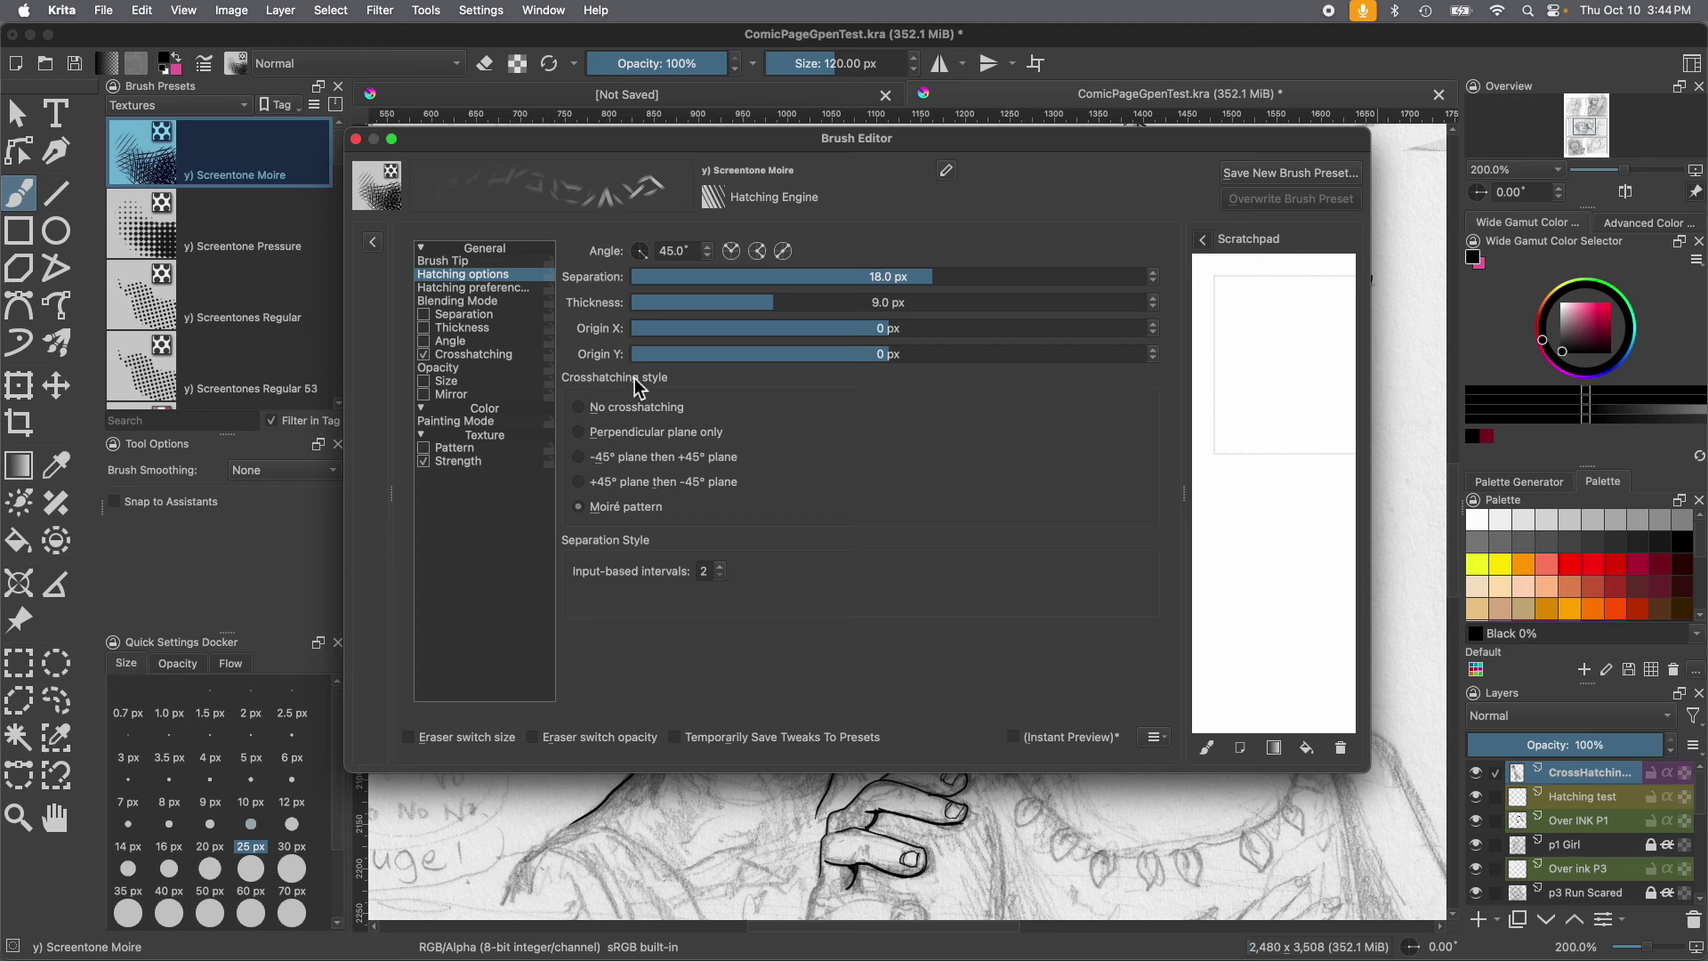
Switch to no crosshatching, keep tweaks temporarily saved, and hatch the left elf's cheek and neck.
click(579, 408)
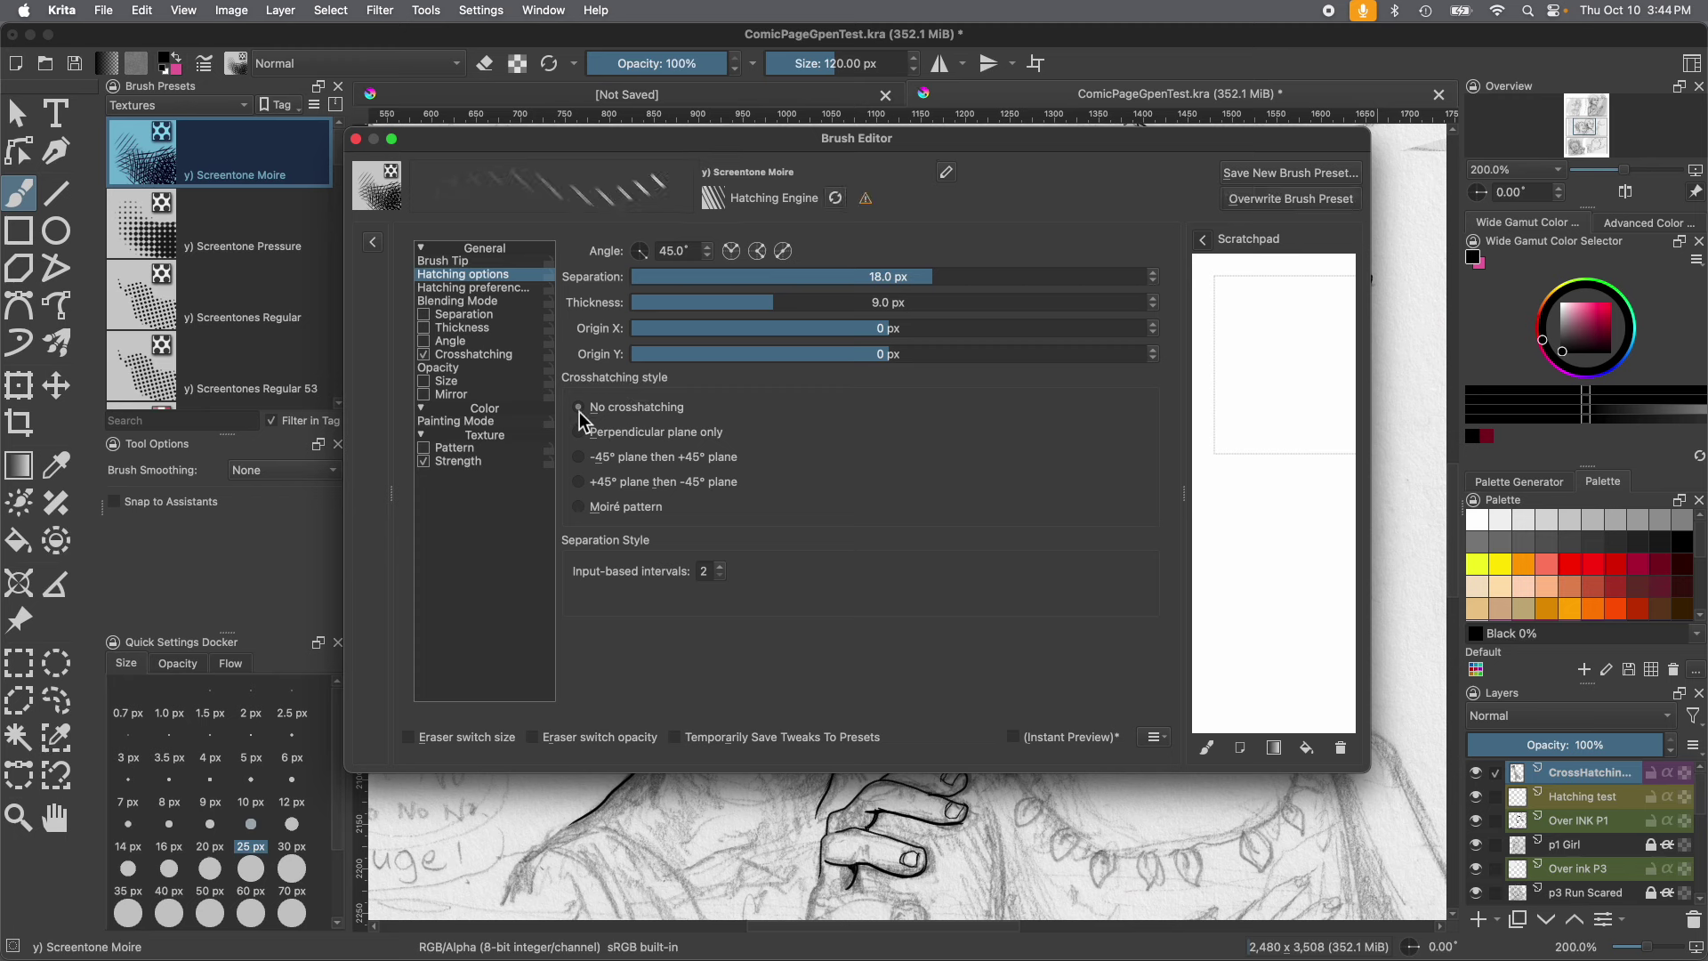
mouse_move(1263, 311)
mouse_down()
mouse_move(1309, 408)
mouse_move(1282, 382)
mouse_move(1274, 409)
mouse_move(1241, 411)
mouse_move(1233, 373)
mouse_move(1257, 324)
mouse_move(1277, 325)
mouse_move(1229, 528)
mouse_move(1187, 553)
mouse_up()
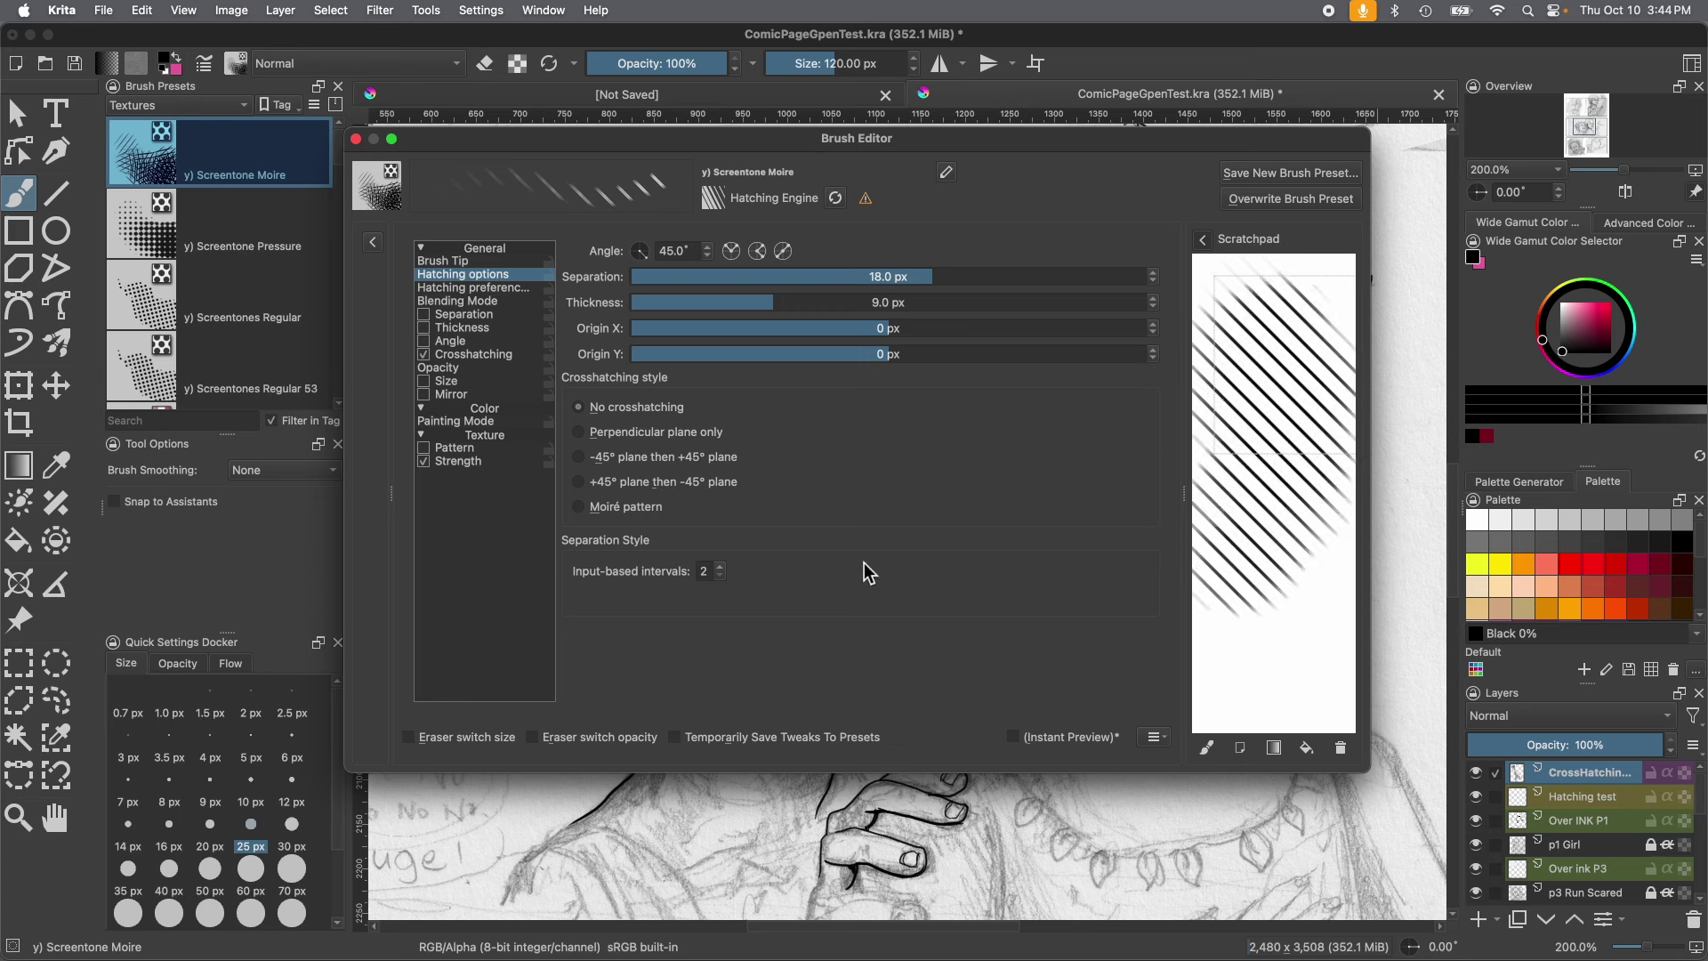
click(675, 739)
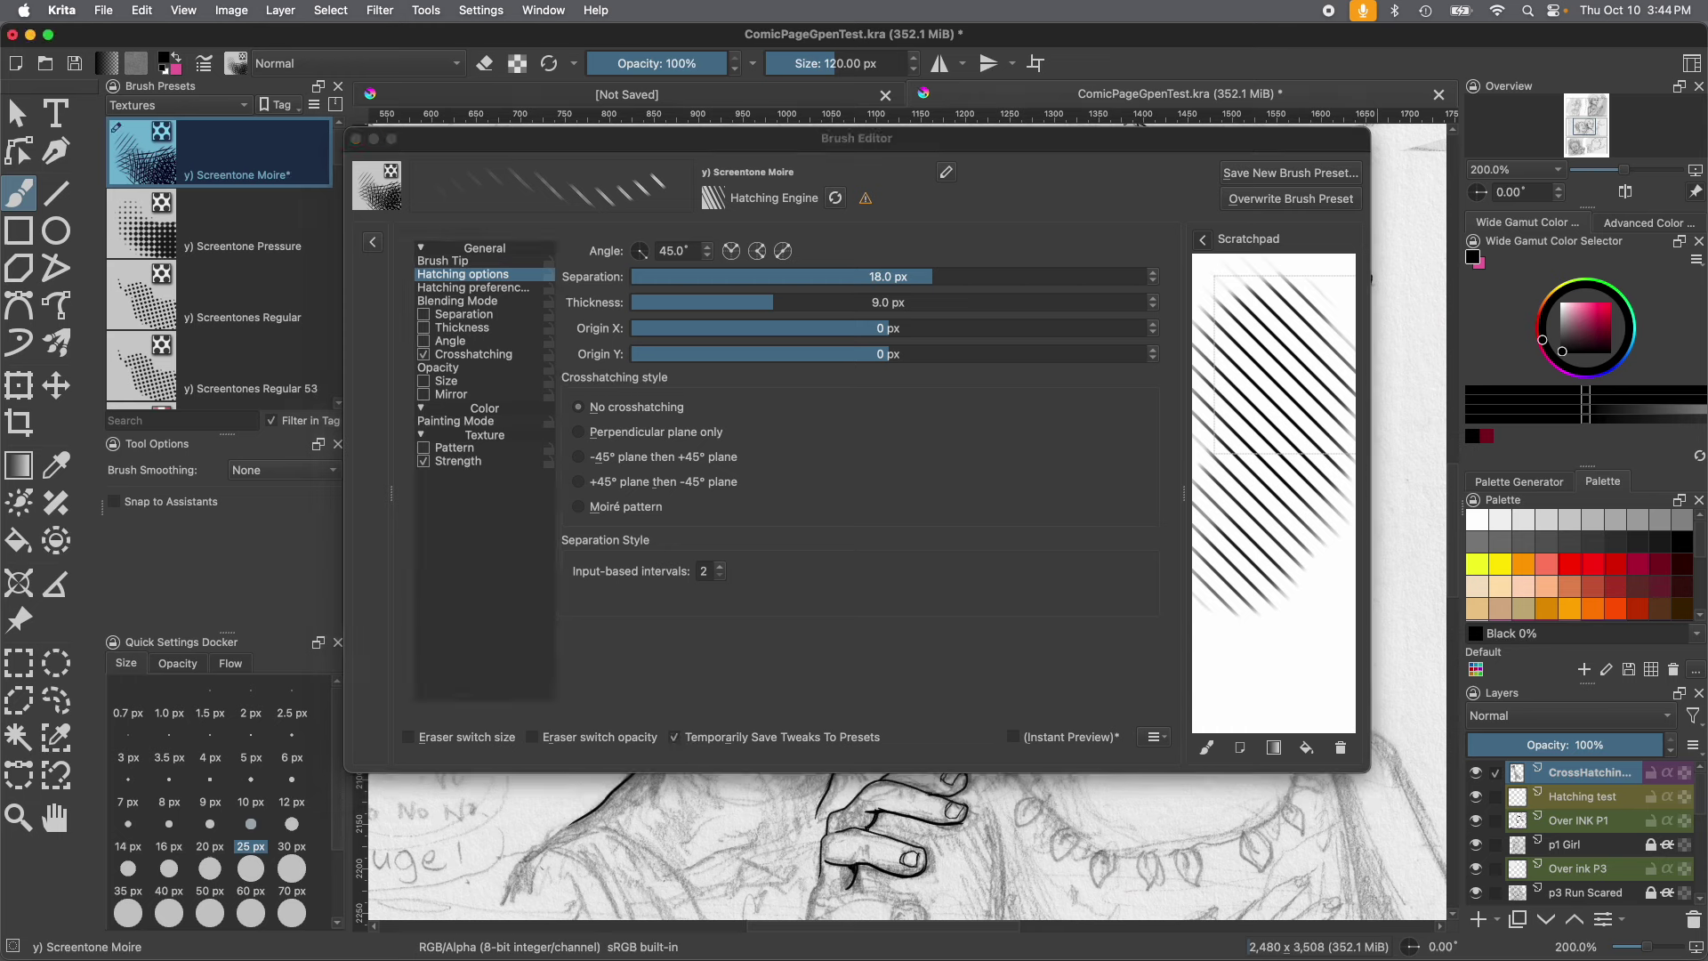
click(516, 831)
mouse_move(668, 532)
mouse_down()
mouse_move(643, 453)
mouse_move(706, 689)
mouse_move(727, 705)
mouse_move(726, 763)
mouse_move(771, 711)
mouse_move(679, 765)
mouse_up()
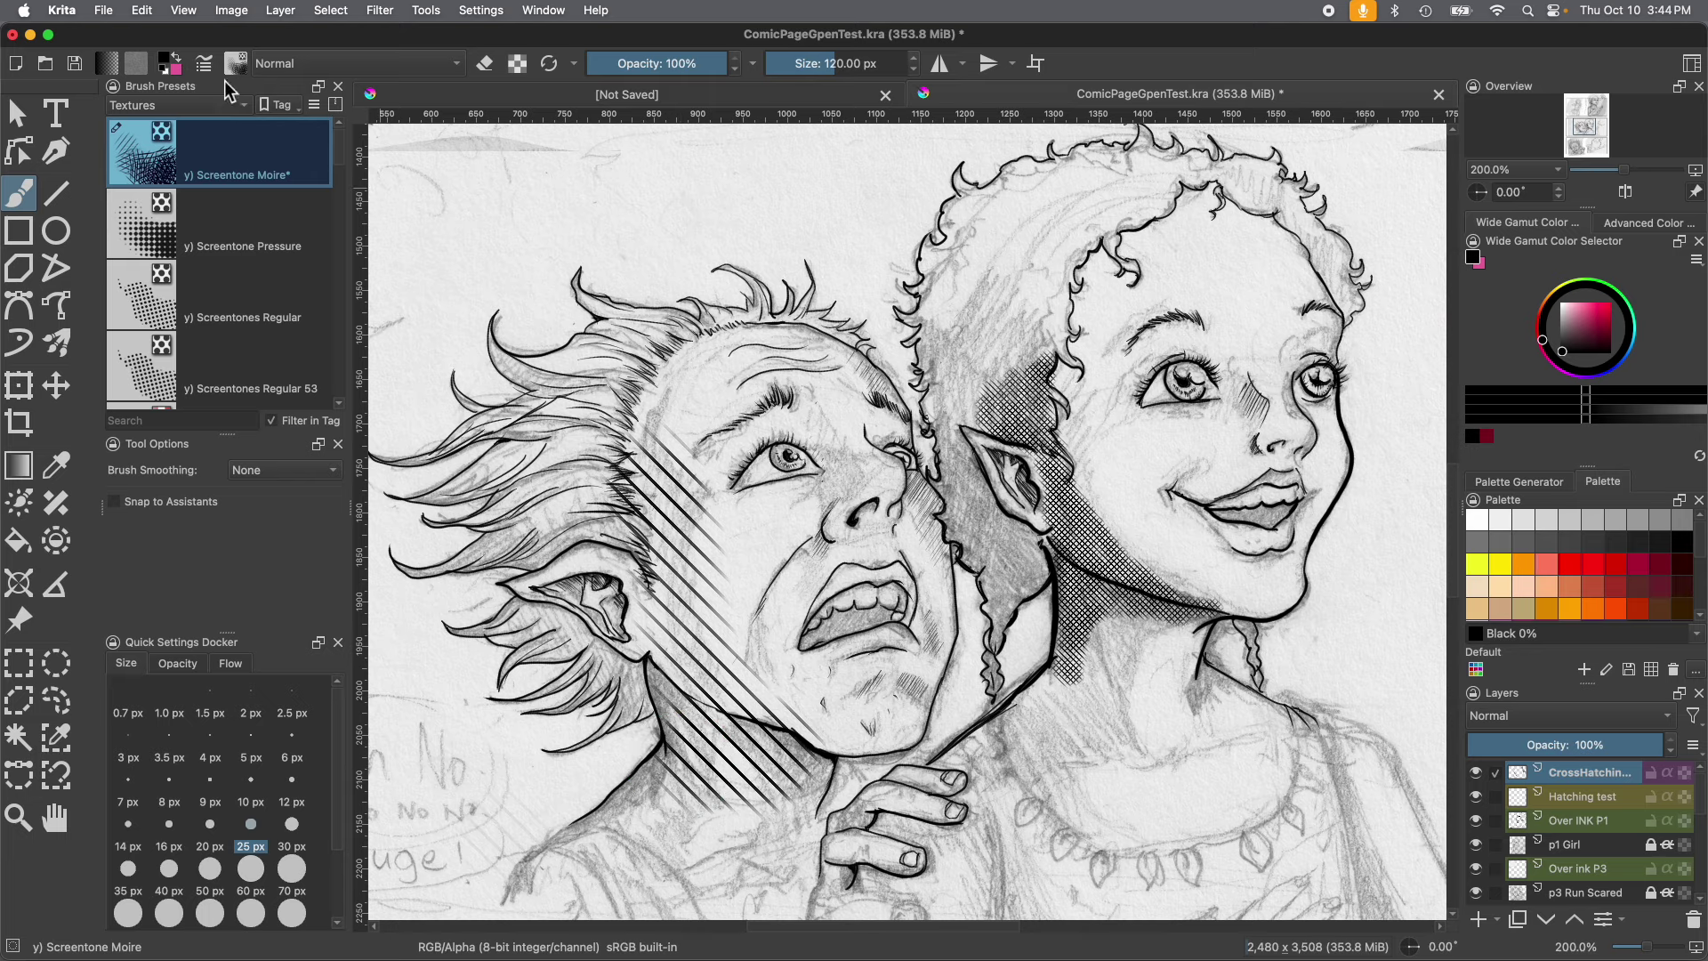
Undo the last hatching stroke and make the Hatching test layer active.
click(142, 10)
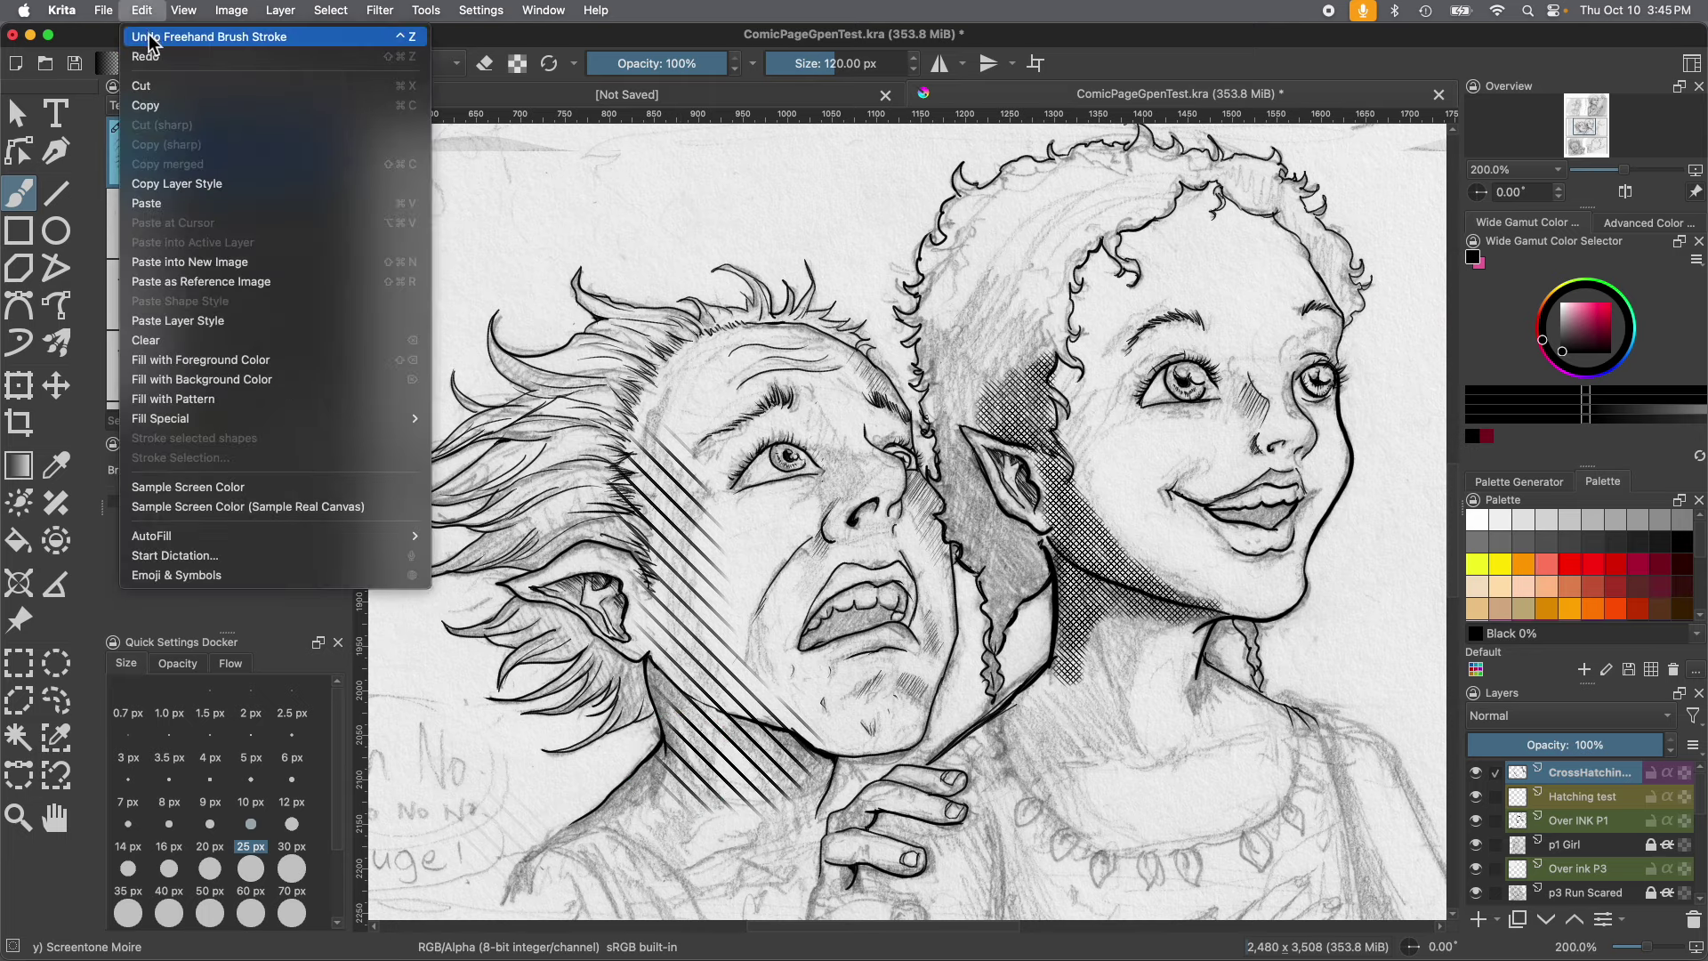
click(149, 39)
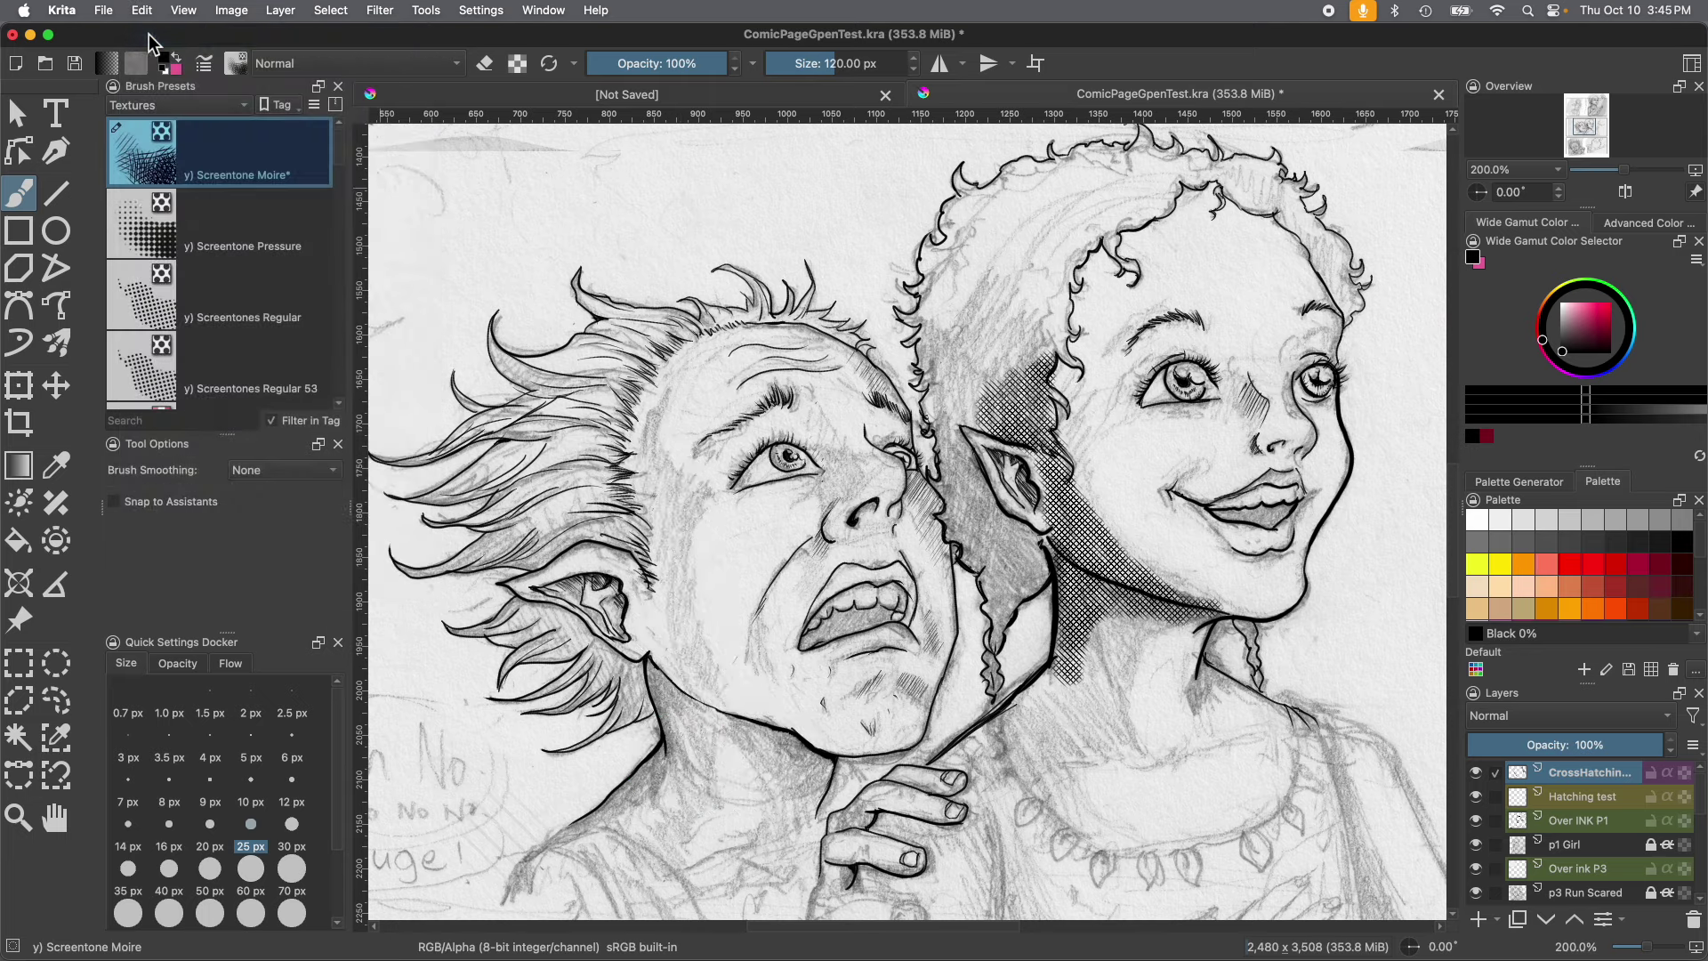
click(1565, 804)
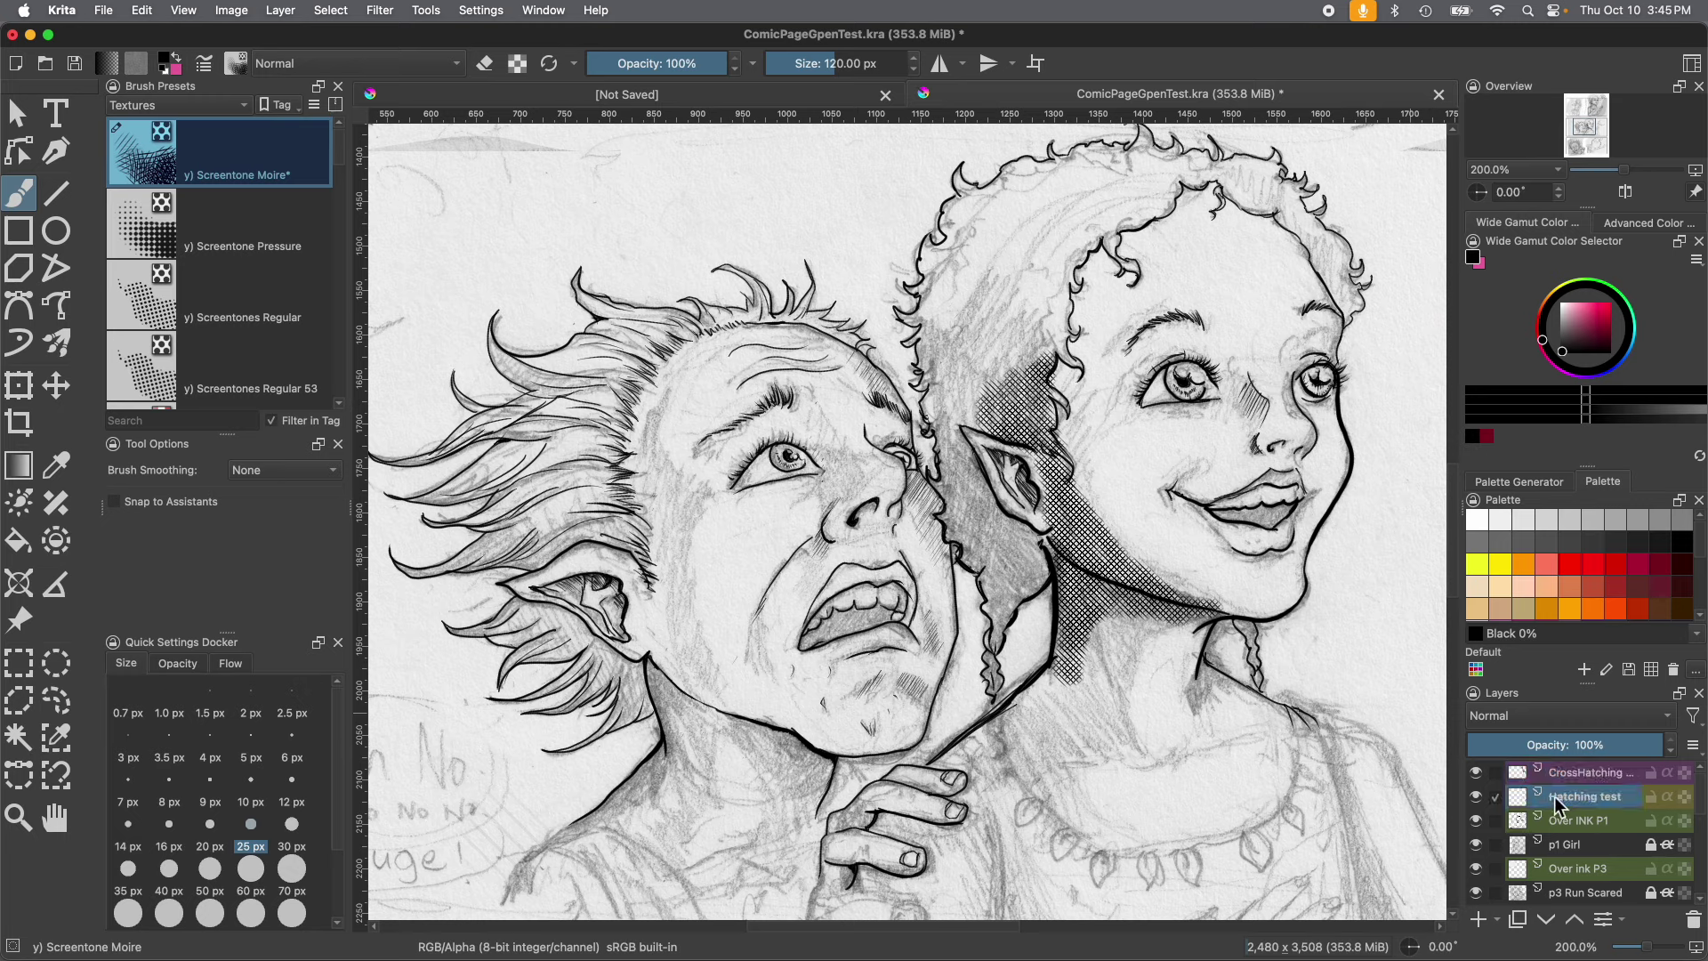
Set the hatching angle to -45° in the brush settings.
click(206, 62)
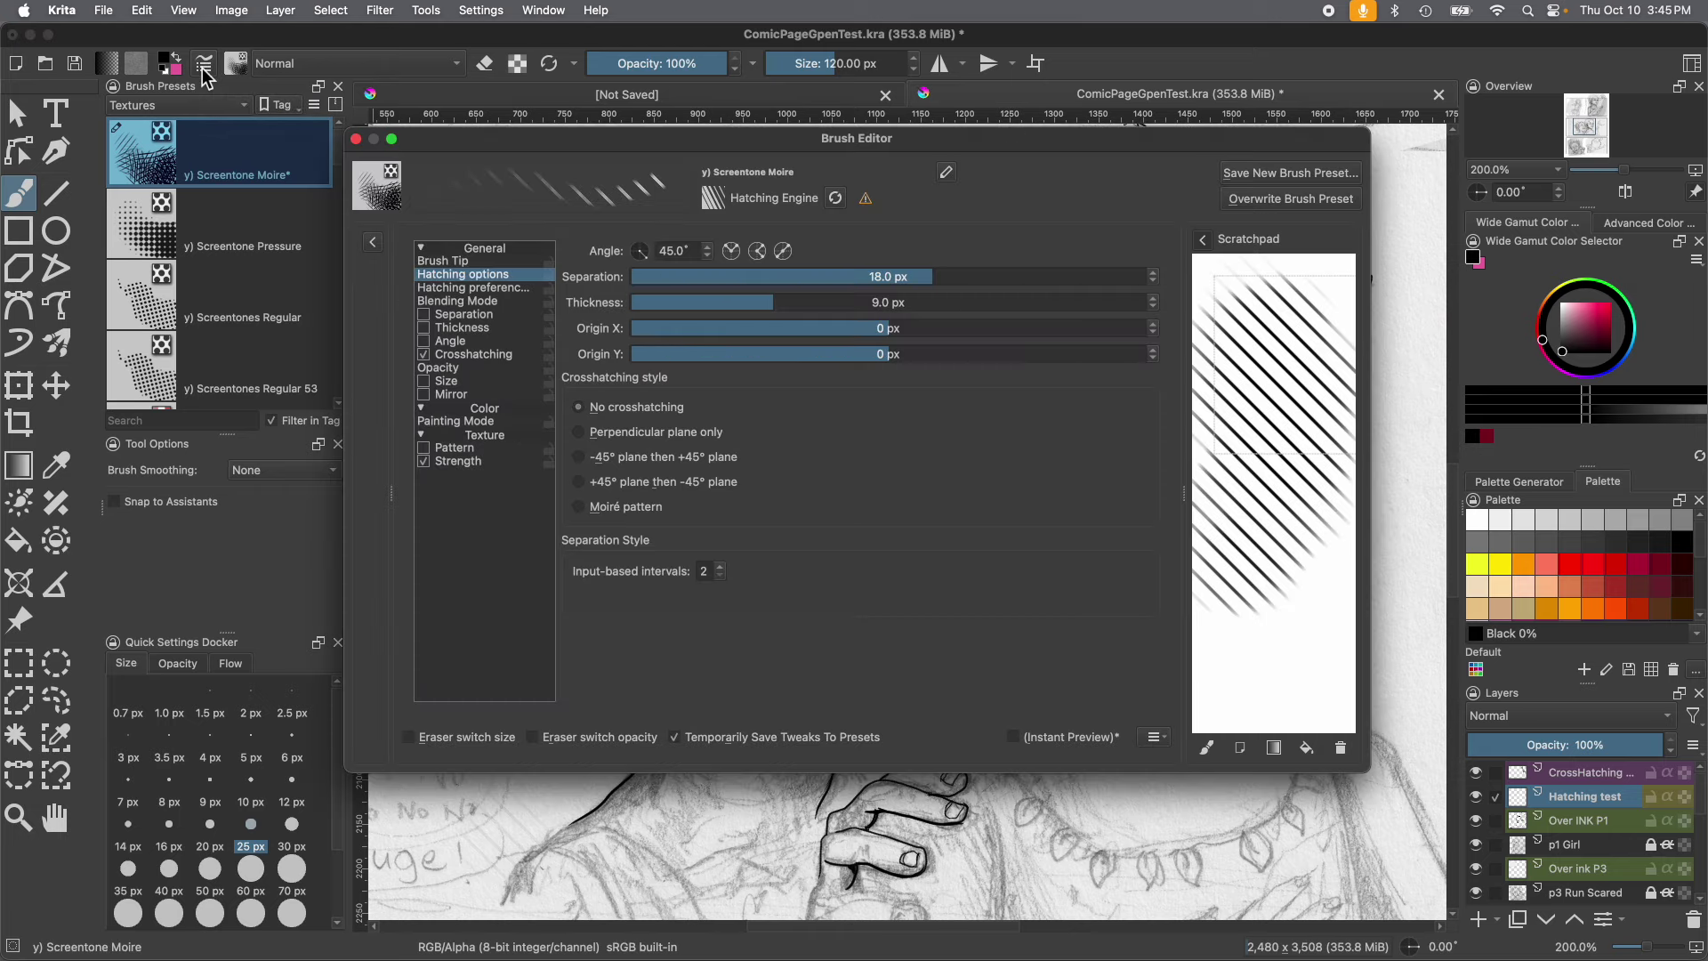
click(1340, 748)
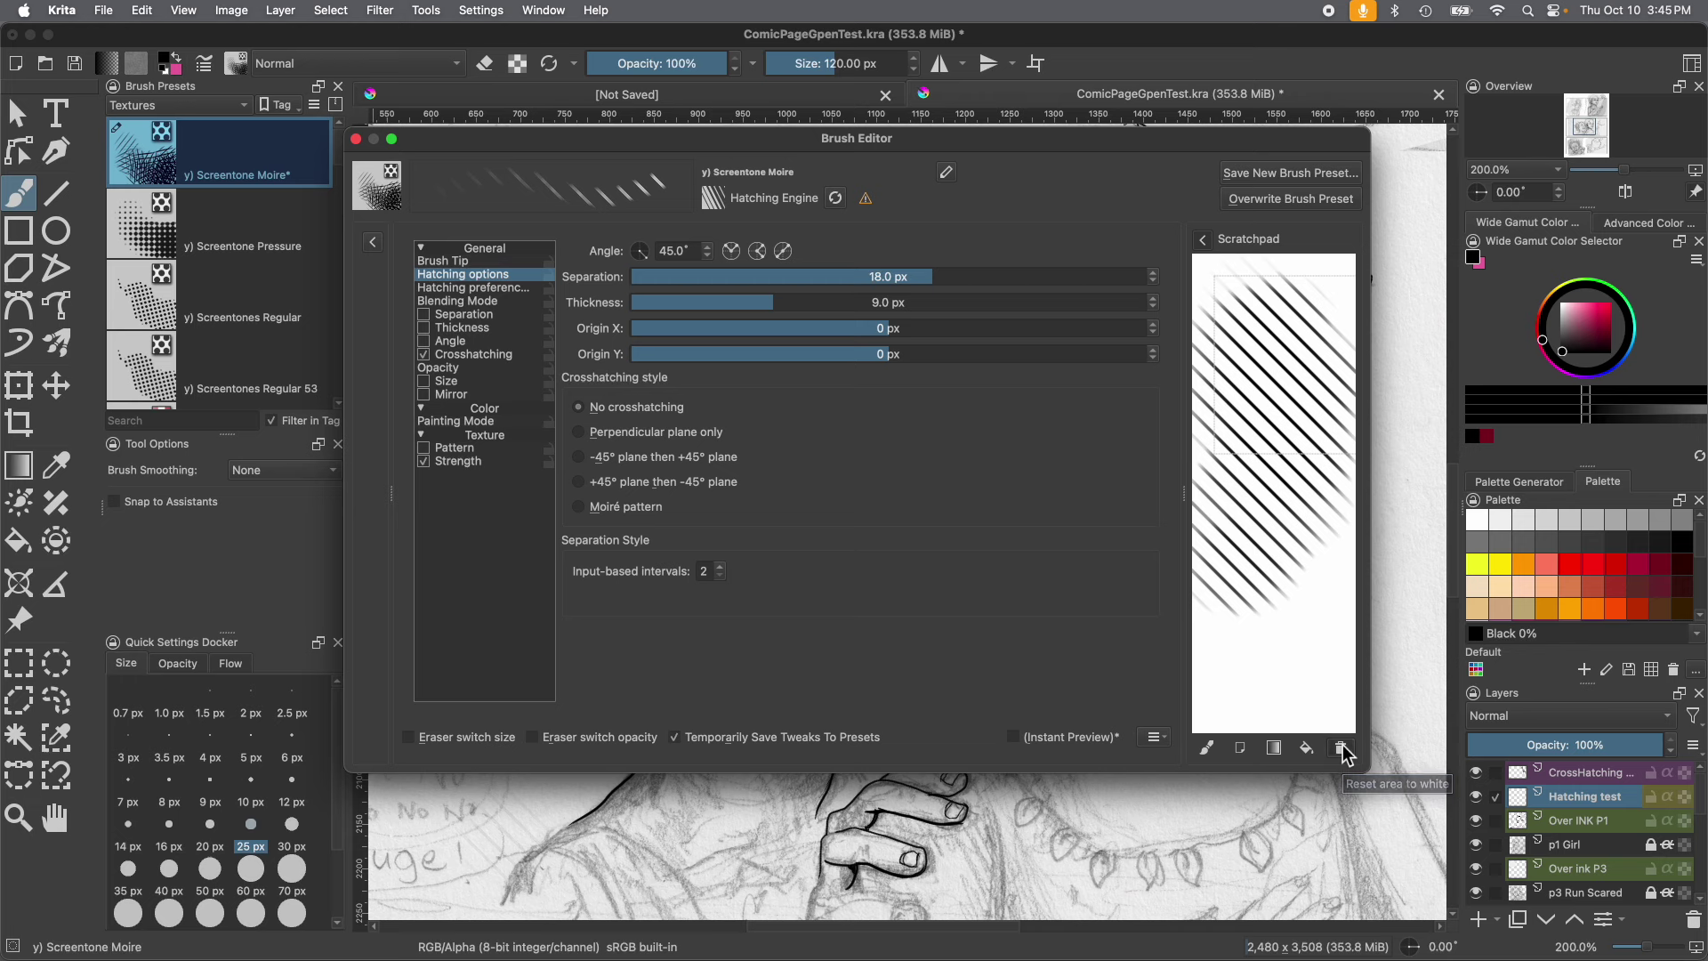
click(647, 258)
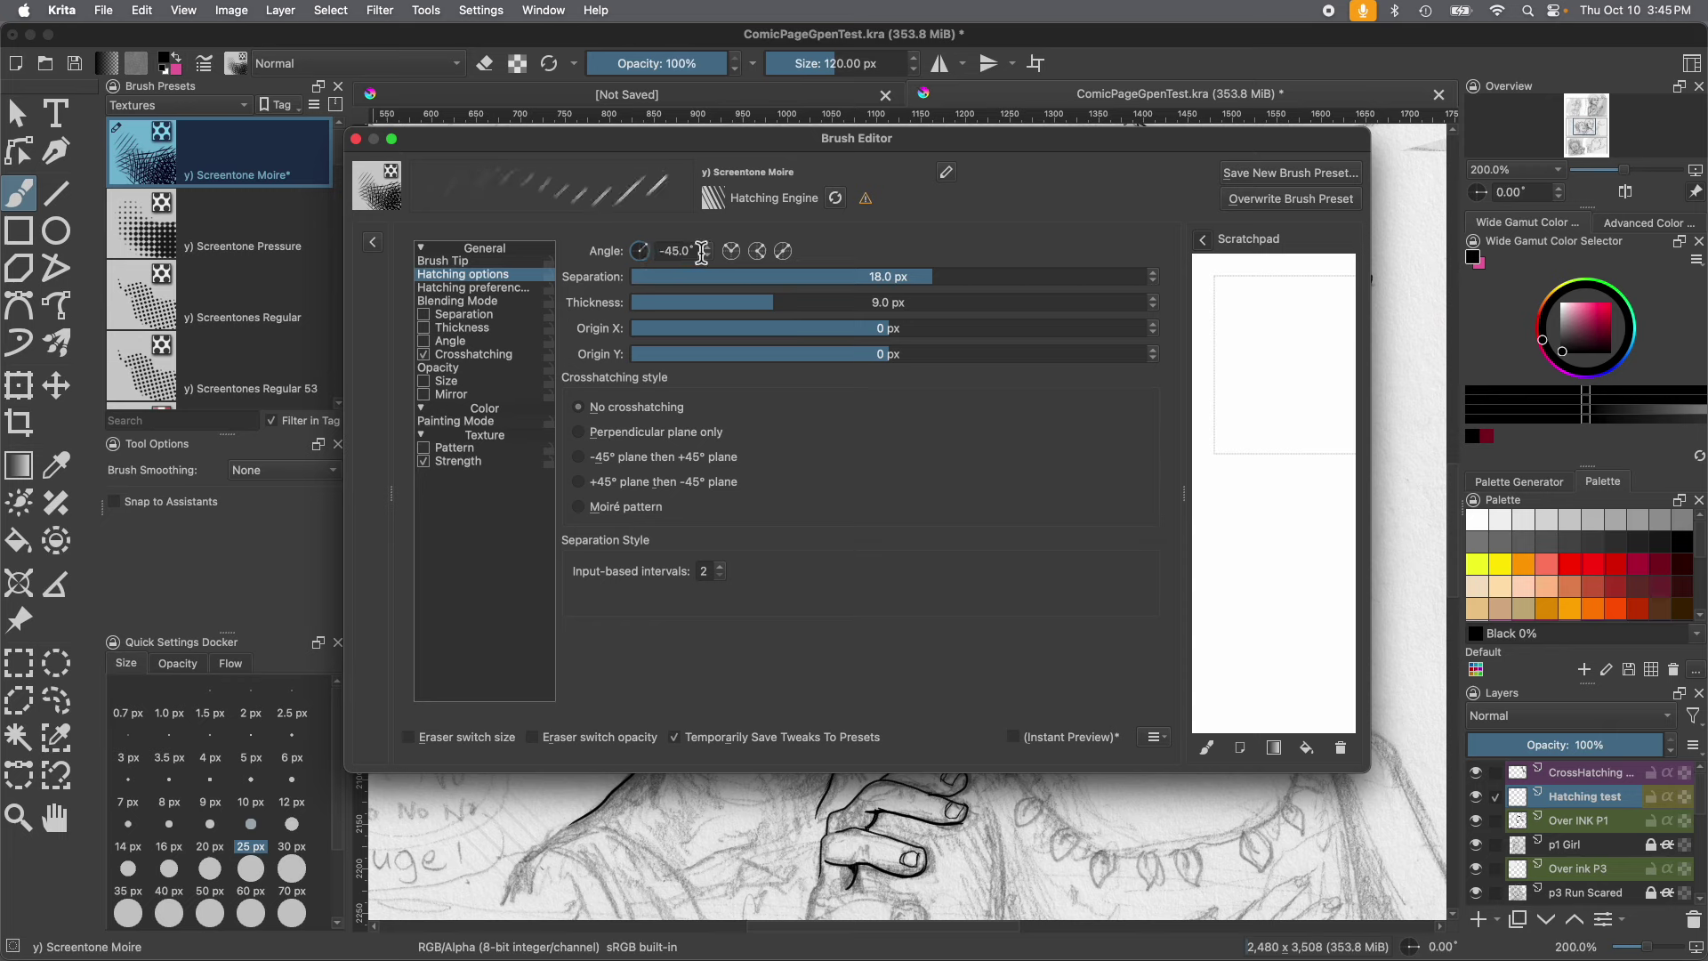
click(730, 252)
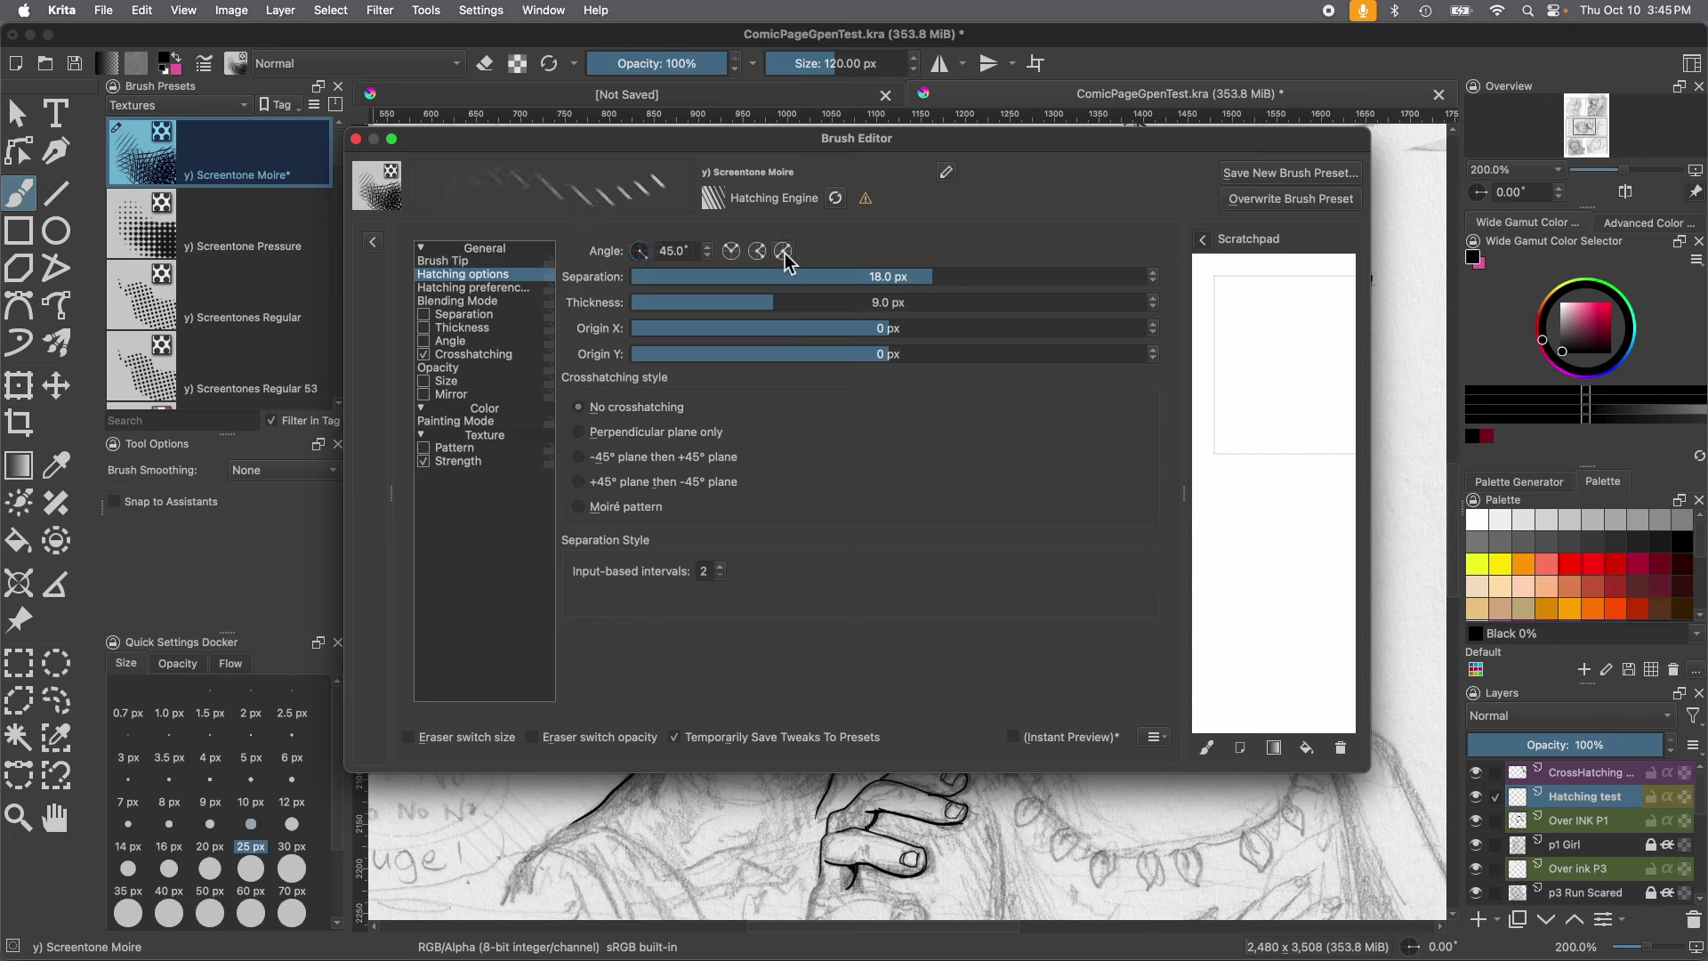
click(707, 247)
click(708, 247)
click(707, 246)
click(707, 247)
click(707, 256)
click(708, 254)
click(707, 254)
click(707, 247)
click(707, 257)
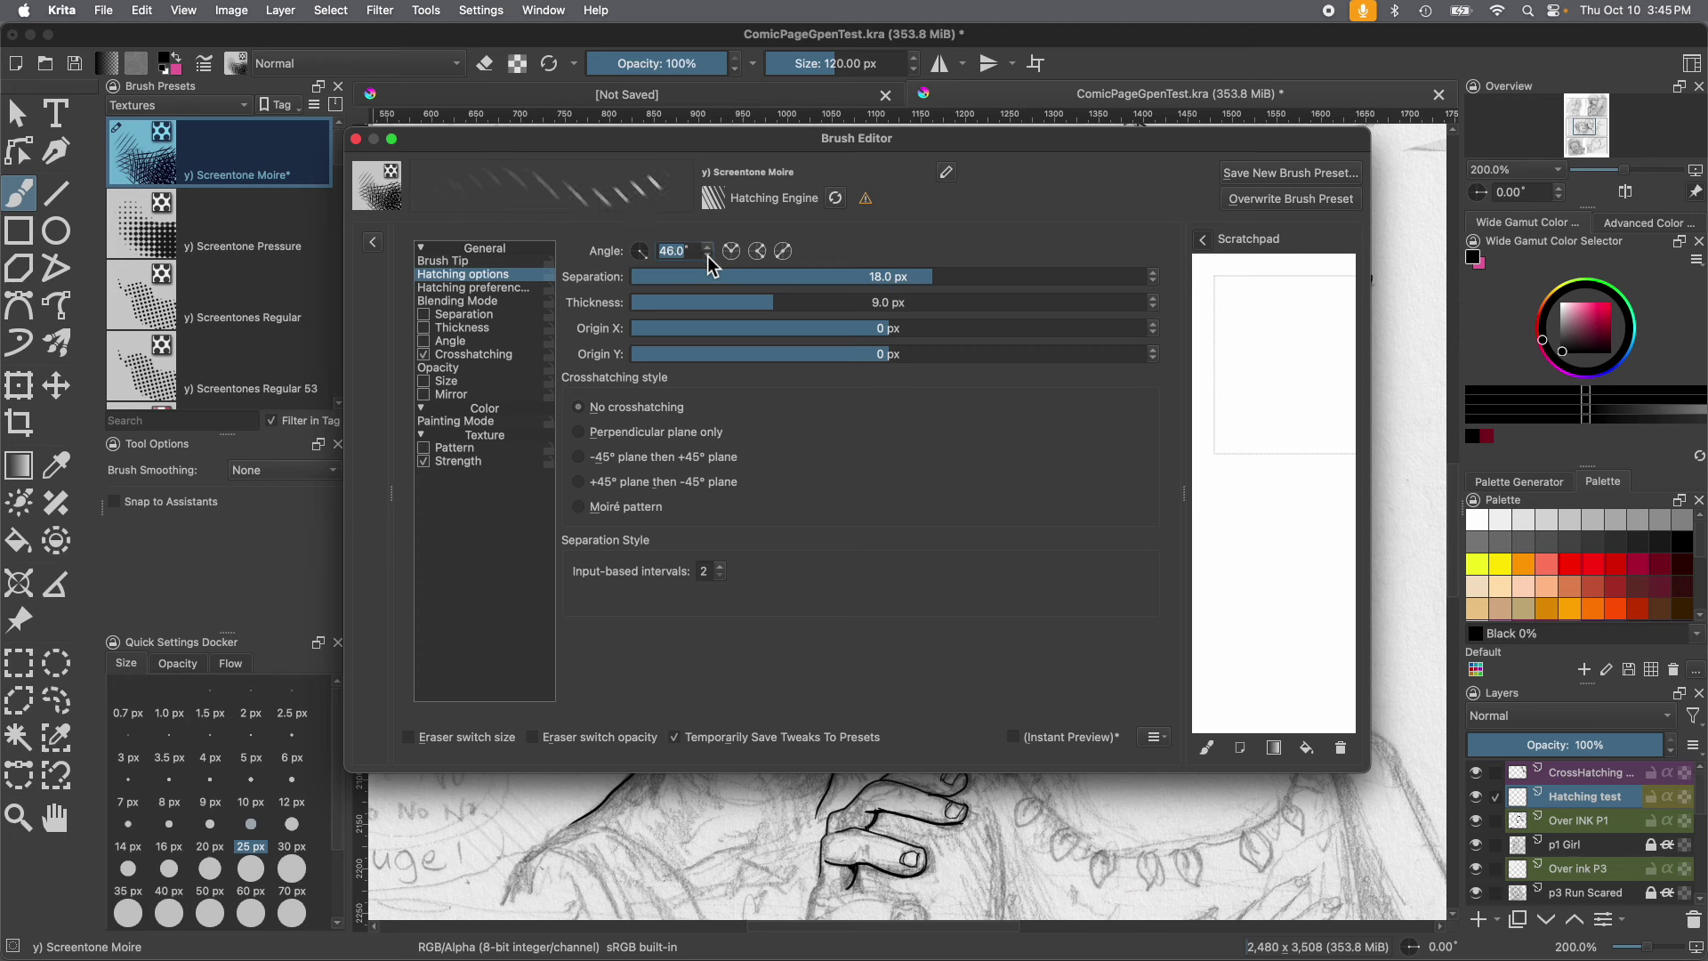
drag(649, 252, 650, 256)
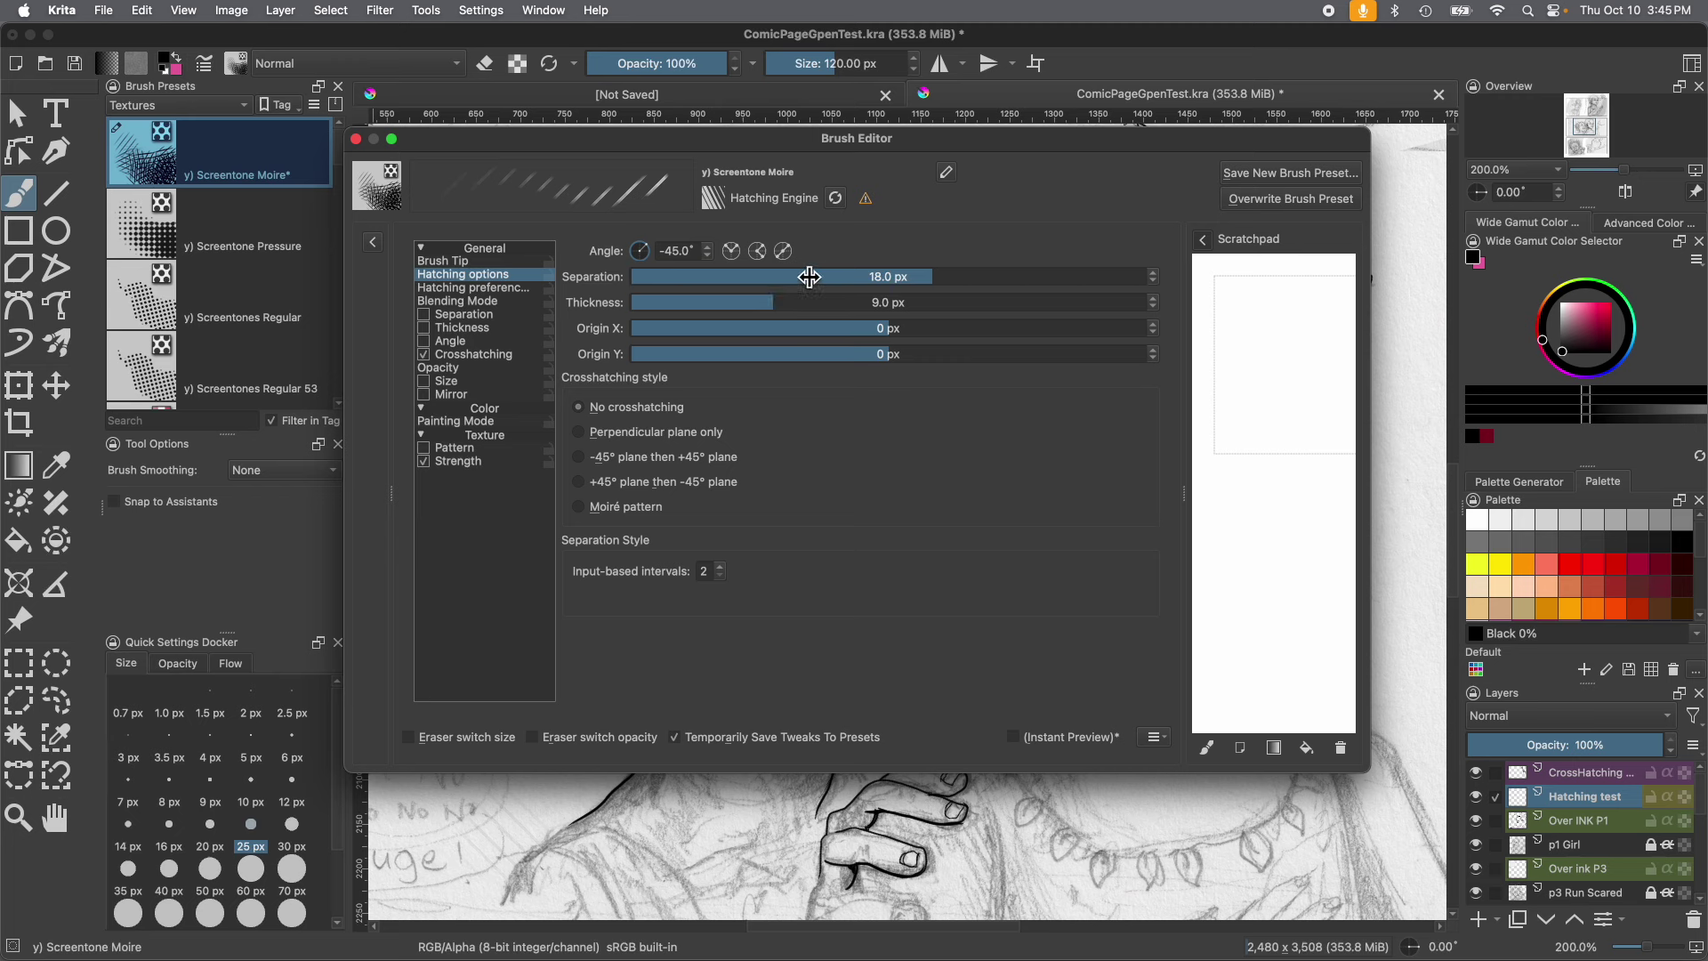
Set hatch separation to 6.2 px and thickness to 3.8 px, then hatch the boy's left forehead.
mouse_move(814, 277)
mouse_down()
mouse_move(757, 281)
mouse_move(755, 312)
mouse_move(725, 312)
mouse_up()
click(729, 279)
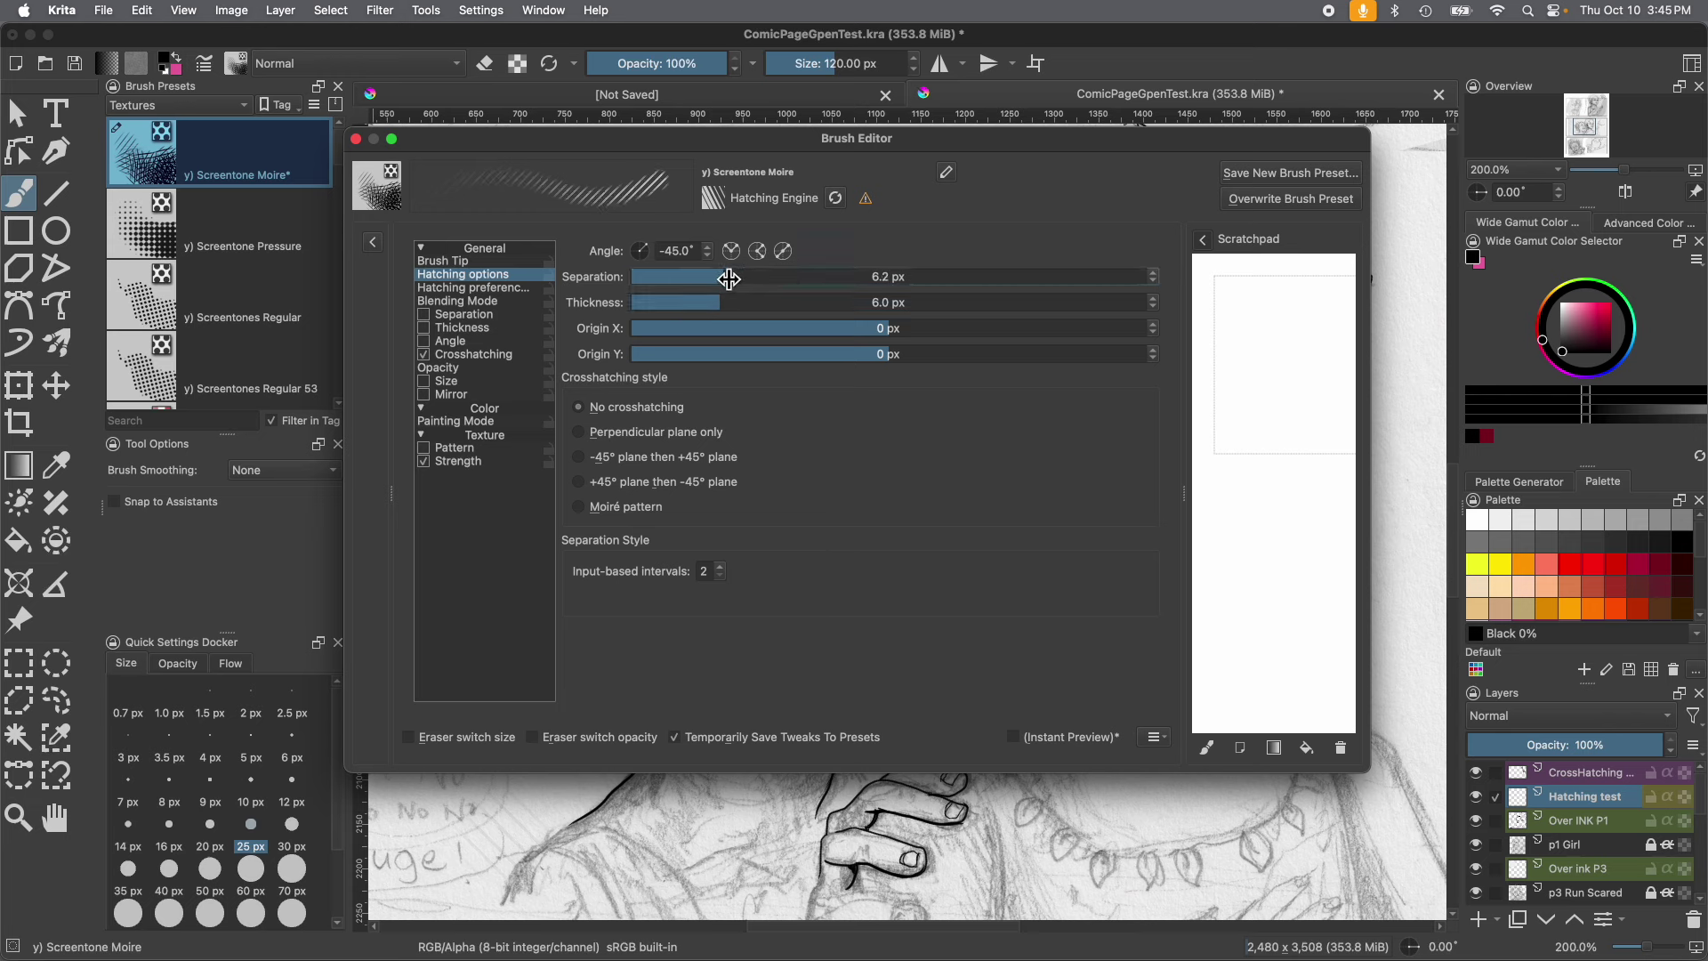
mouse_move(1281, 364)
mouse_down()
mouse_move(1258, 515)
mouse_move(1175, 525)
mouse_up()
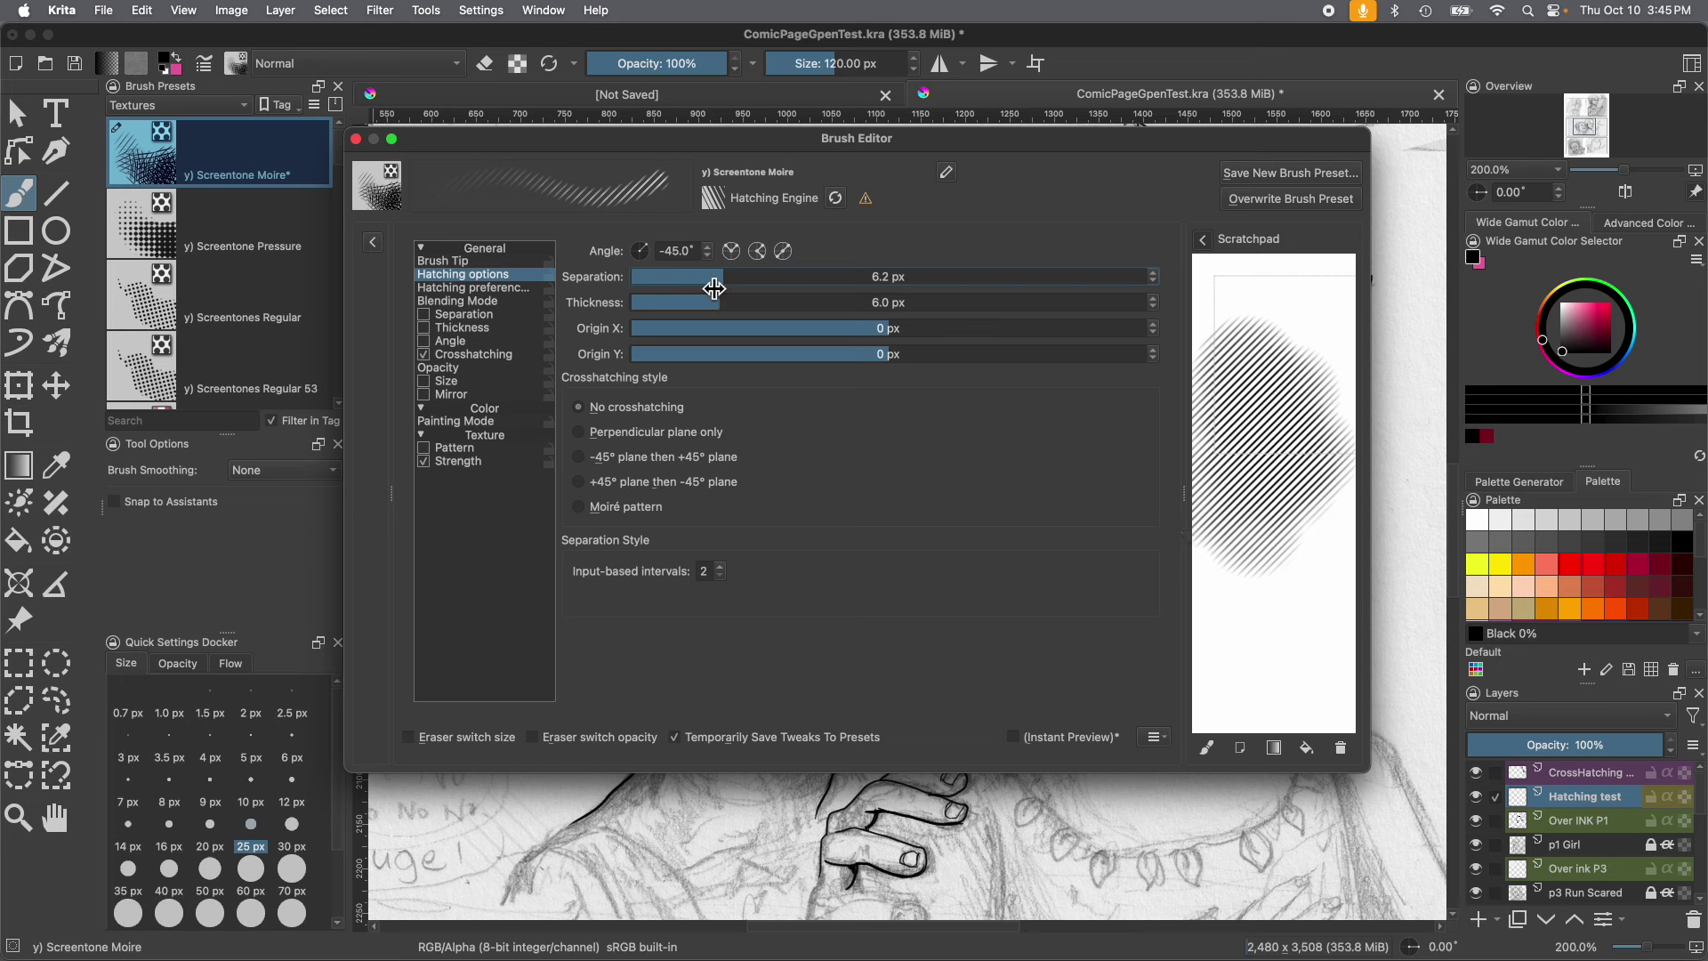
drag(709, 305, 711, 309)
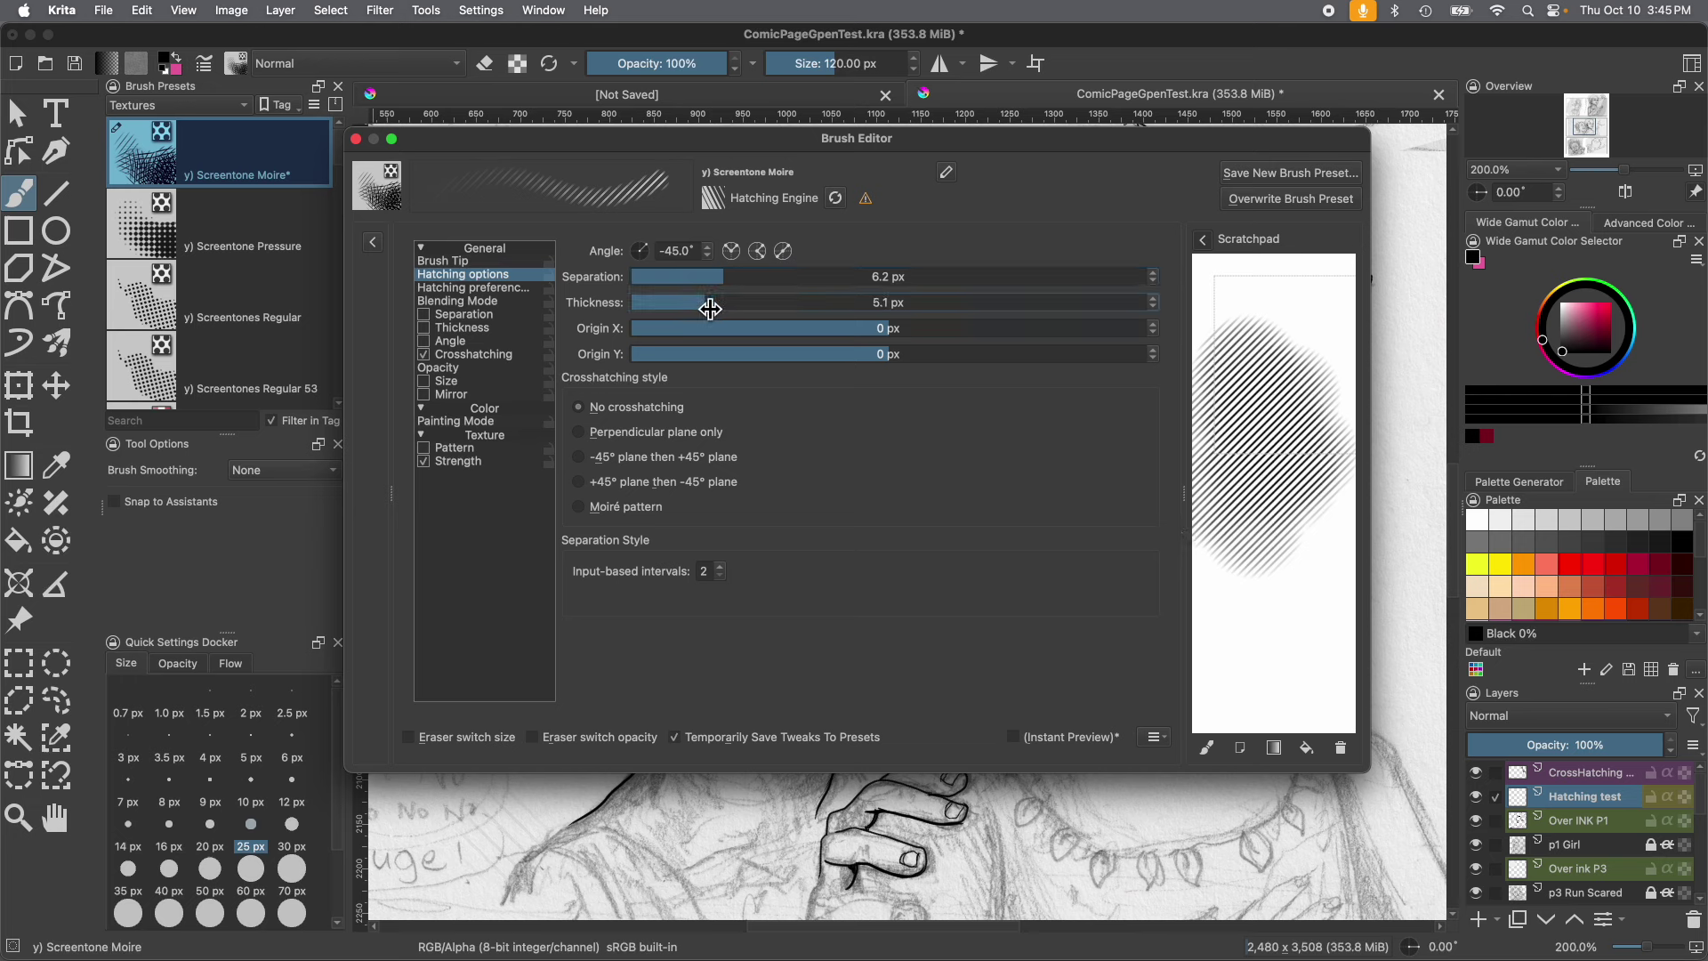
mouse_move(1317, 570)
mouse_down()
mouse_move(1243, 610)
mouse_move(1258, 579)
mouse_move(1221, 669)
mouse_up()
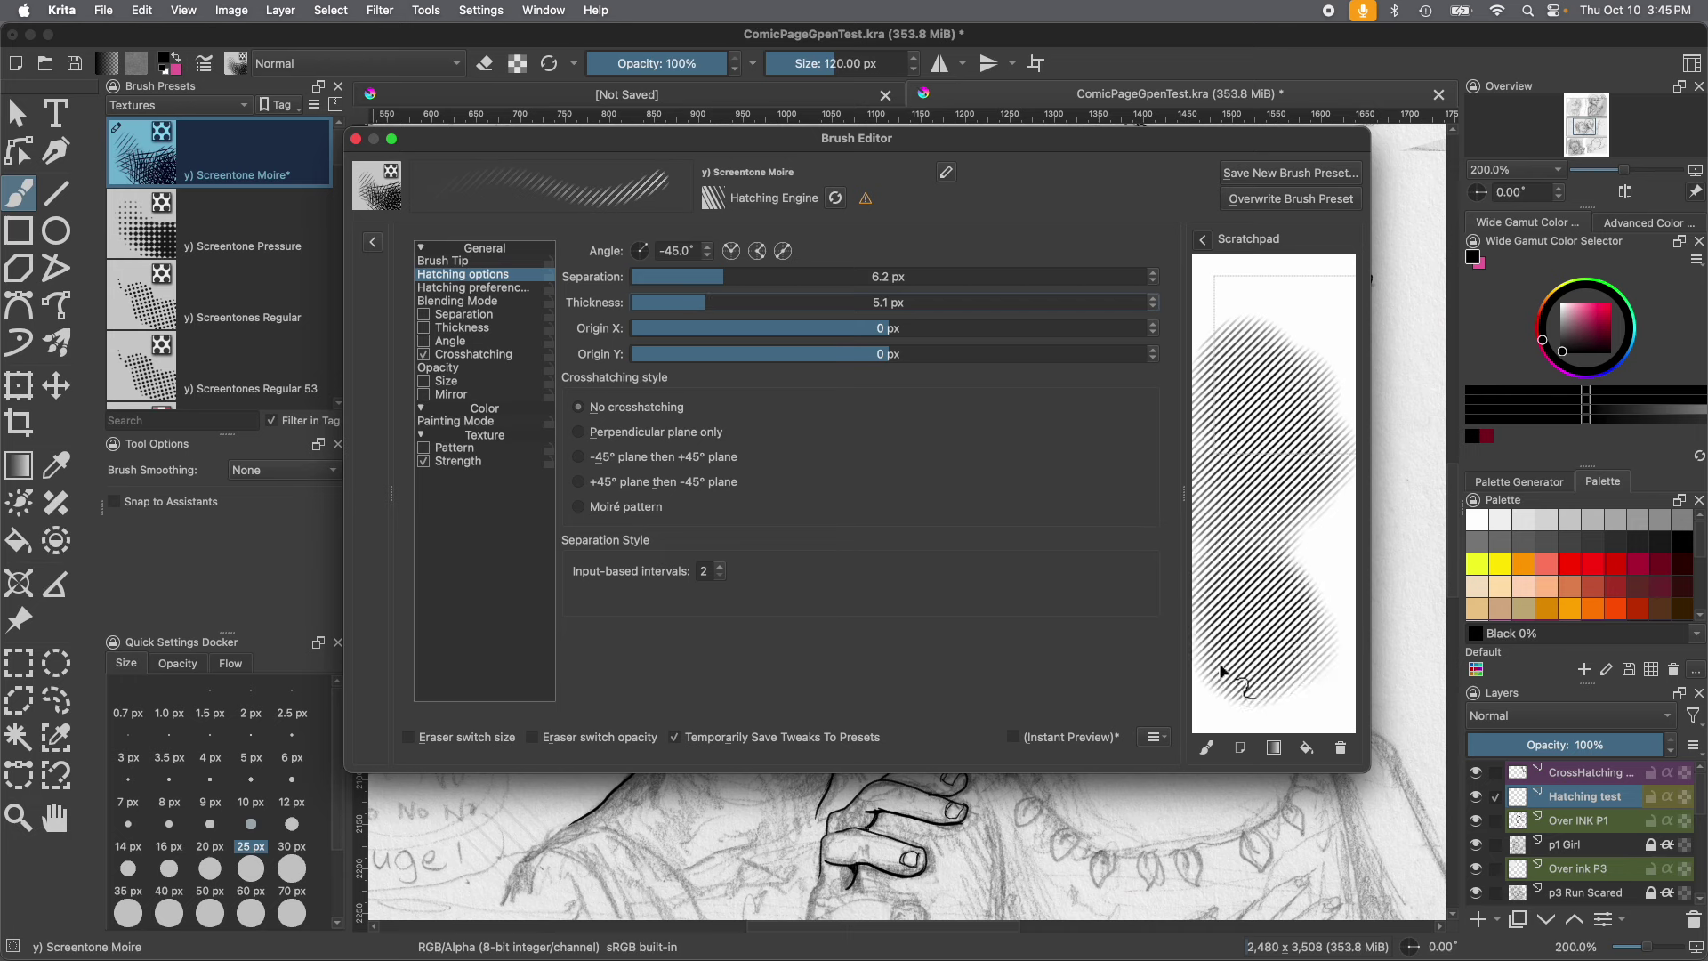
drag(692, 309, 682, 311)
mouse_move(1330, 538)
mouse_down()
mouse_move(1289, 551)
mouse_move(1305, 634)
mouse_move(1265, 528)
mouse_move(1246, 645)
mouse_move(1231, 625)
mouse_move(1233, 534)
mouse_up()
click(1340, 748)
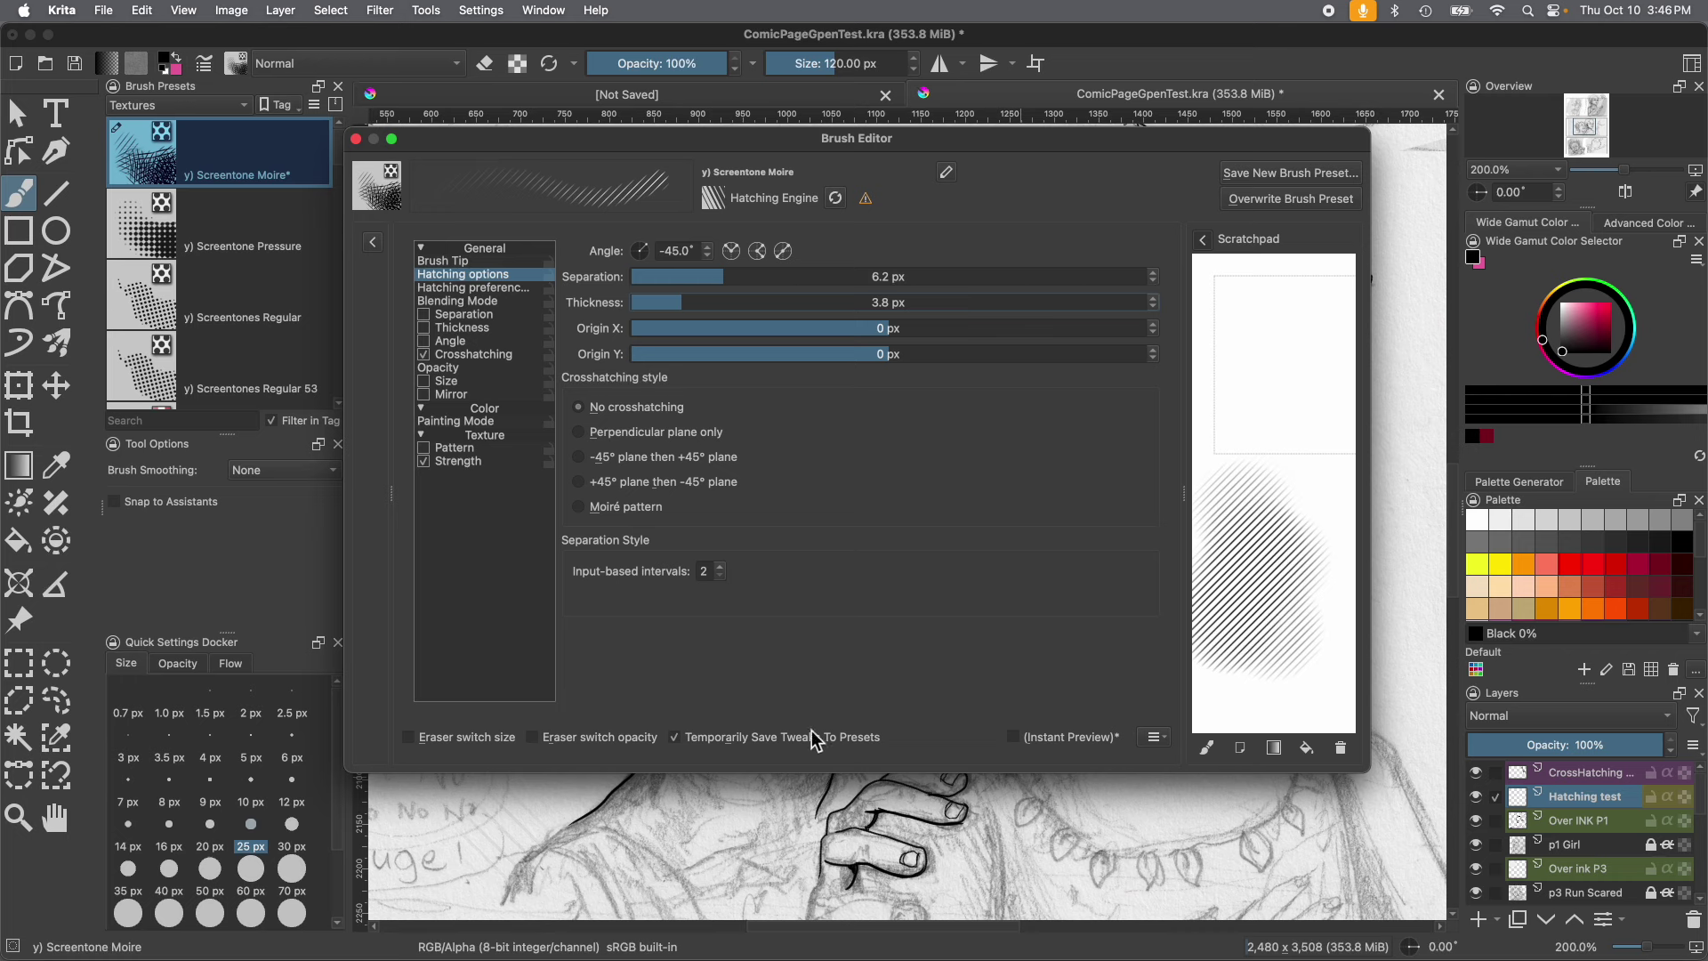
drag(827, 840, 843, 799)
mouse_move(646, 511)
mouse_down()
mouse_move(663, 498)
mouse_move(654, 418)
mouse_move(678, 538)
mouse_move(663, 623)
mouse_move(756, 752)
mouse_move(674, 772)
mouse_up()
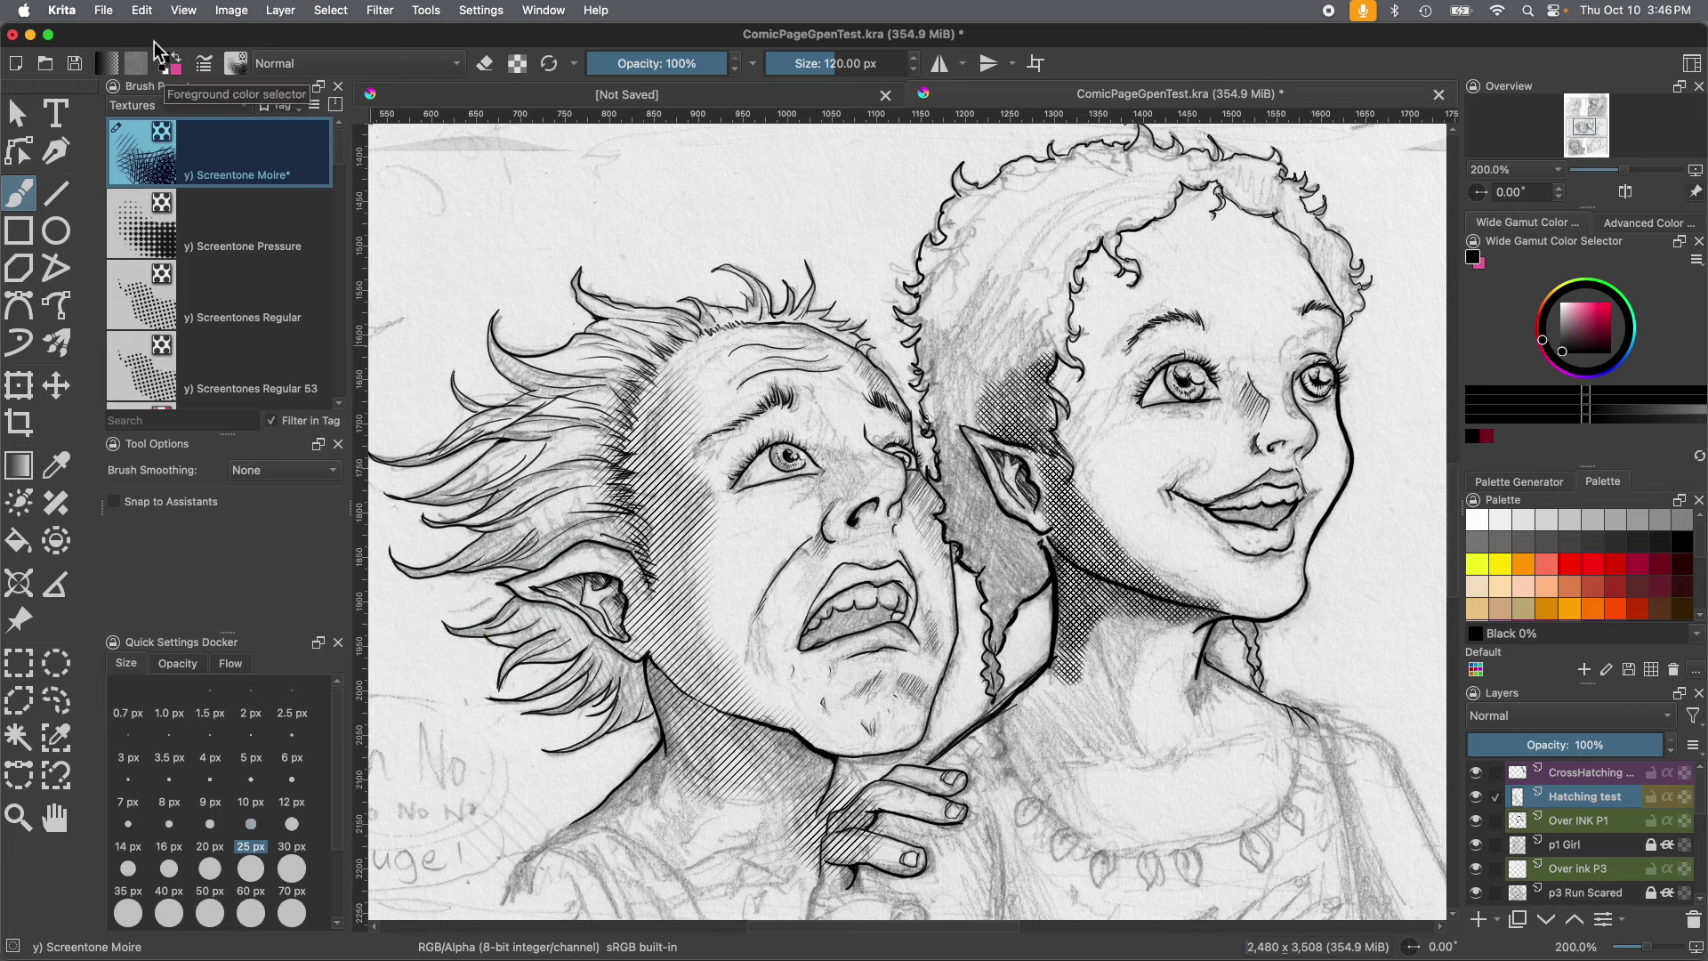
Undo the heavy forehead hatching and thin the hatch lines to 2.5 px.
click(140, 13)
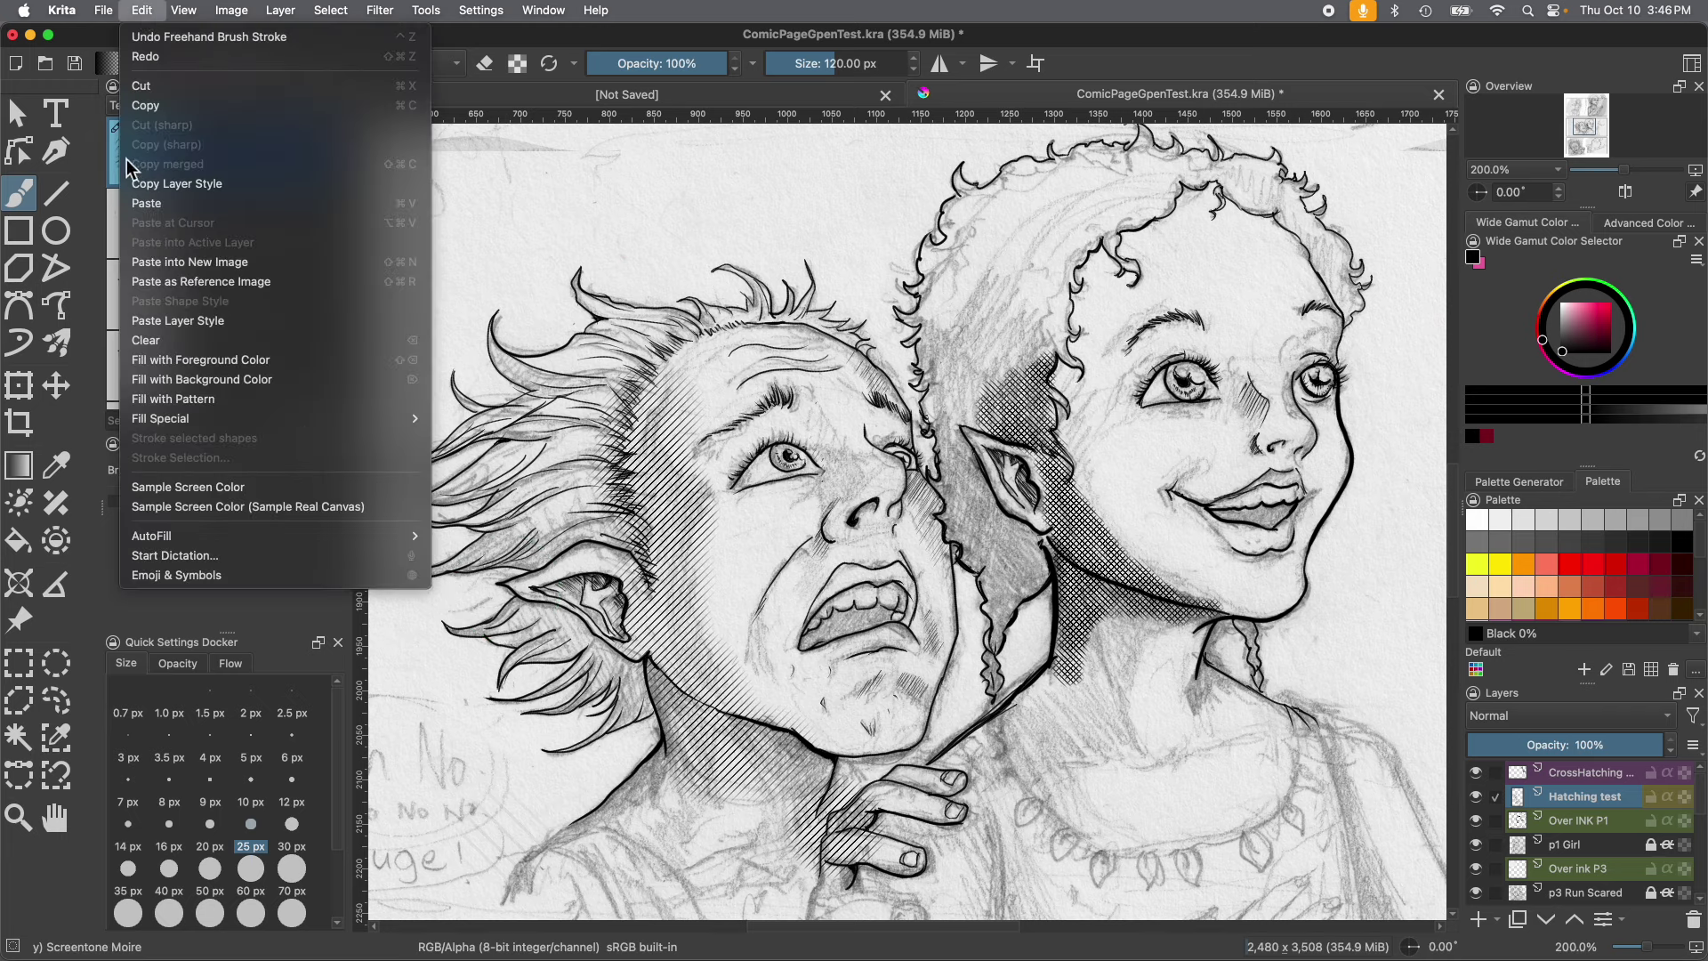
click(141, 36)
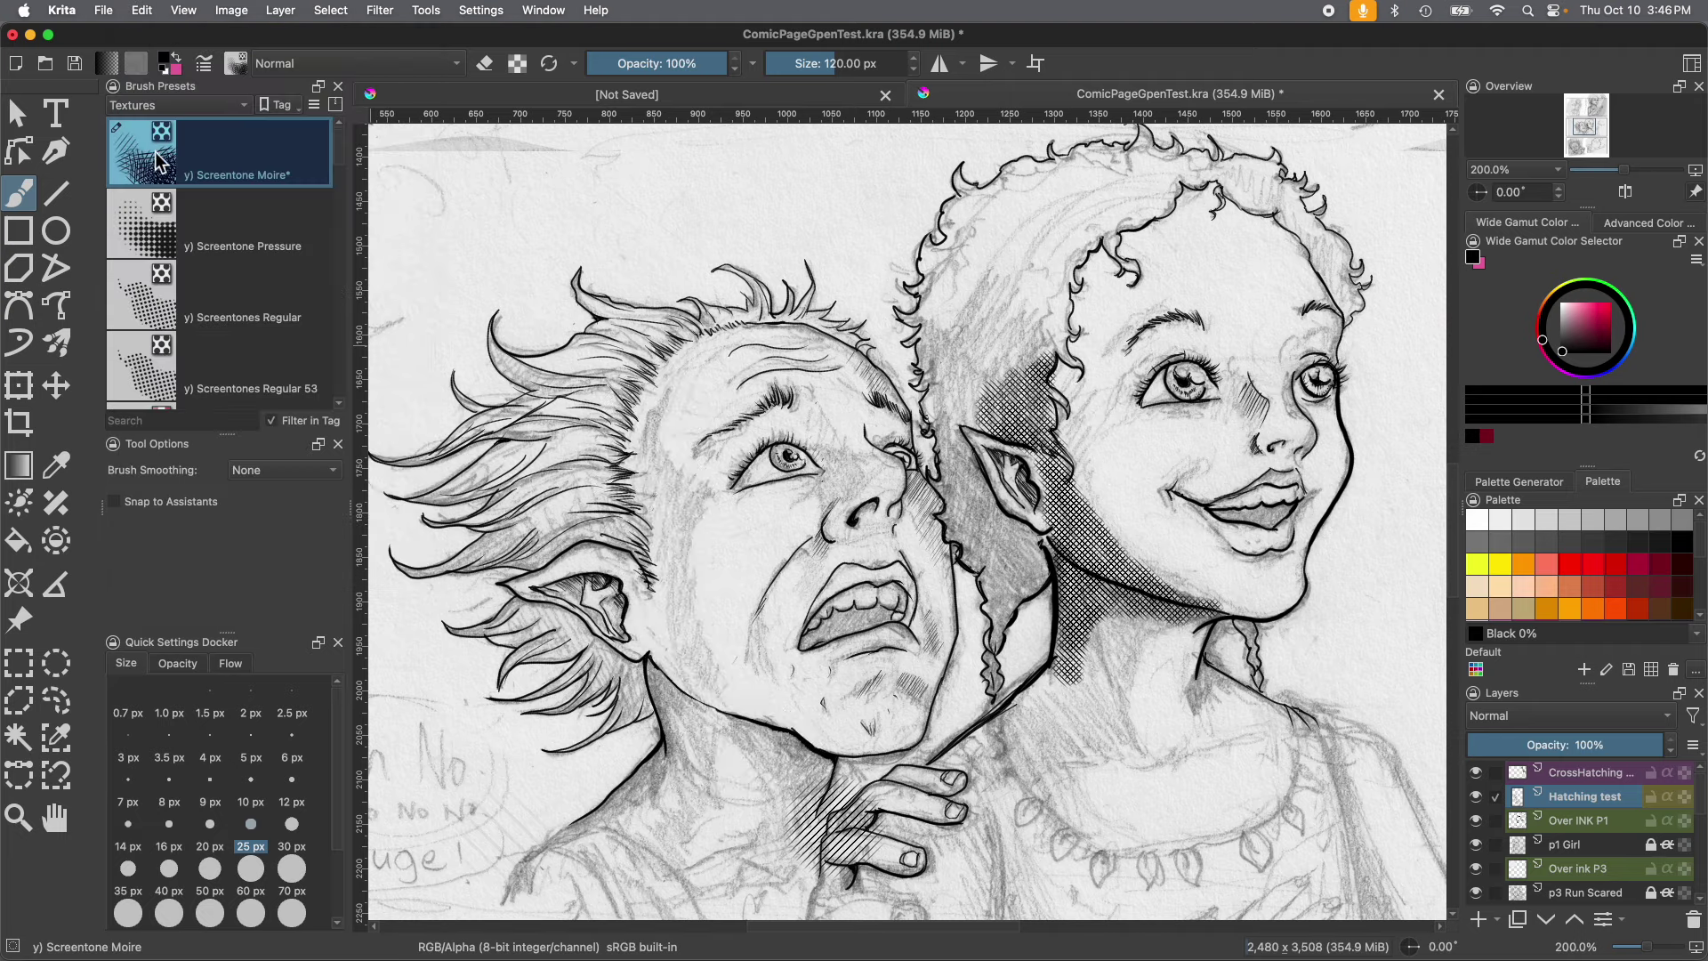
click(207, 66)
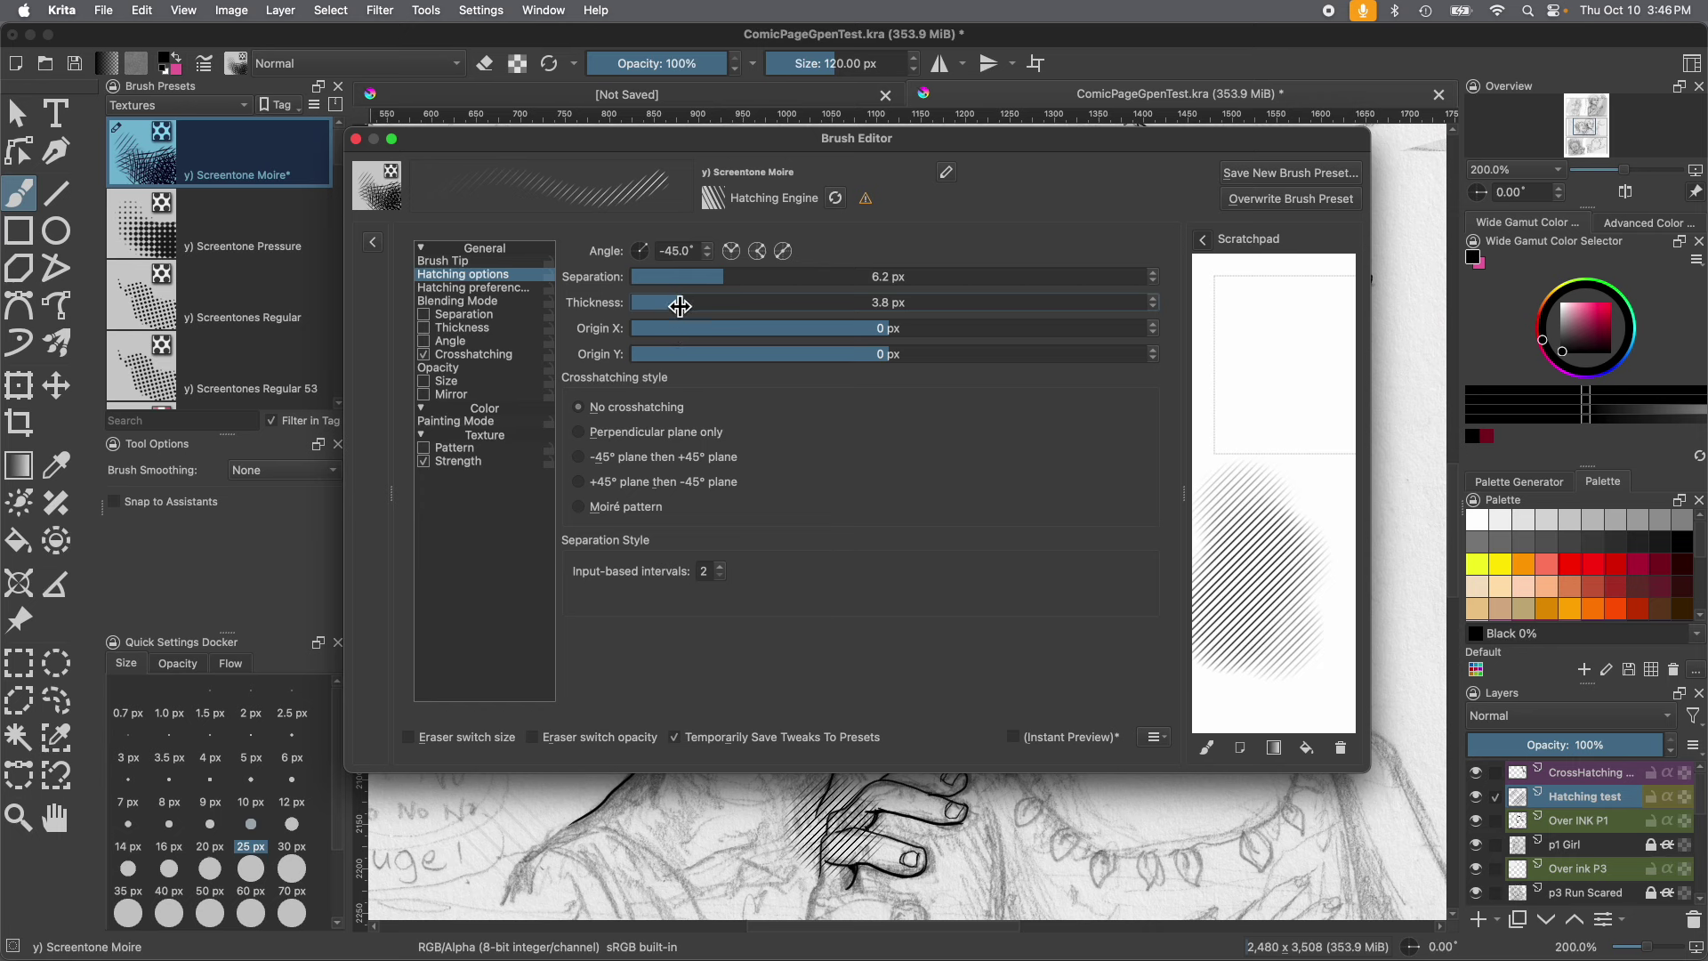
drag(679, 305, 671, 303)
drag(671, 303, 660, 304)
mouse_move(1263, 383)
mouse_down()
mouse_move(1225, 354)
mouse_move(1240, 347)
mouse_move(1232, 402)
mouse_up()
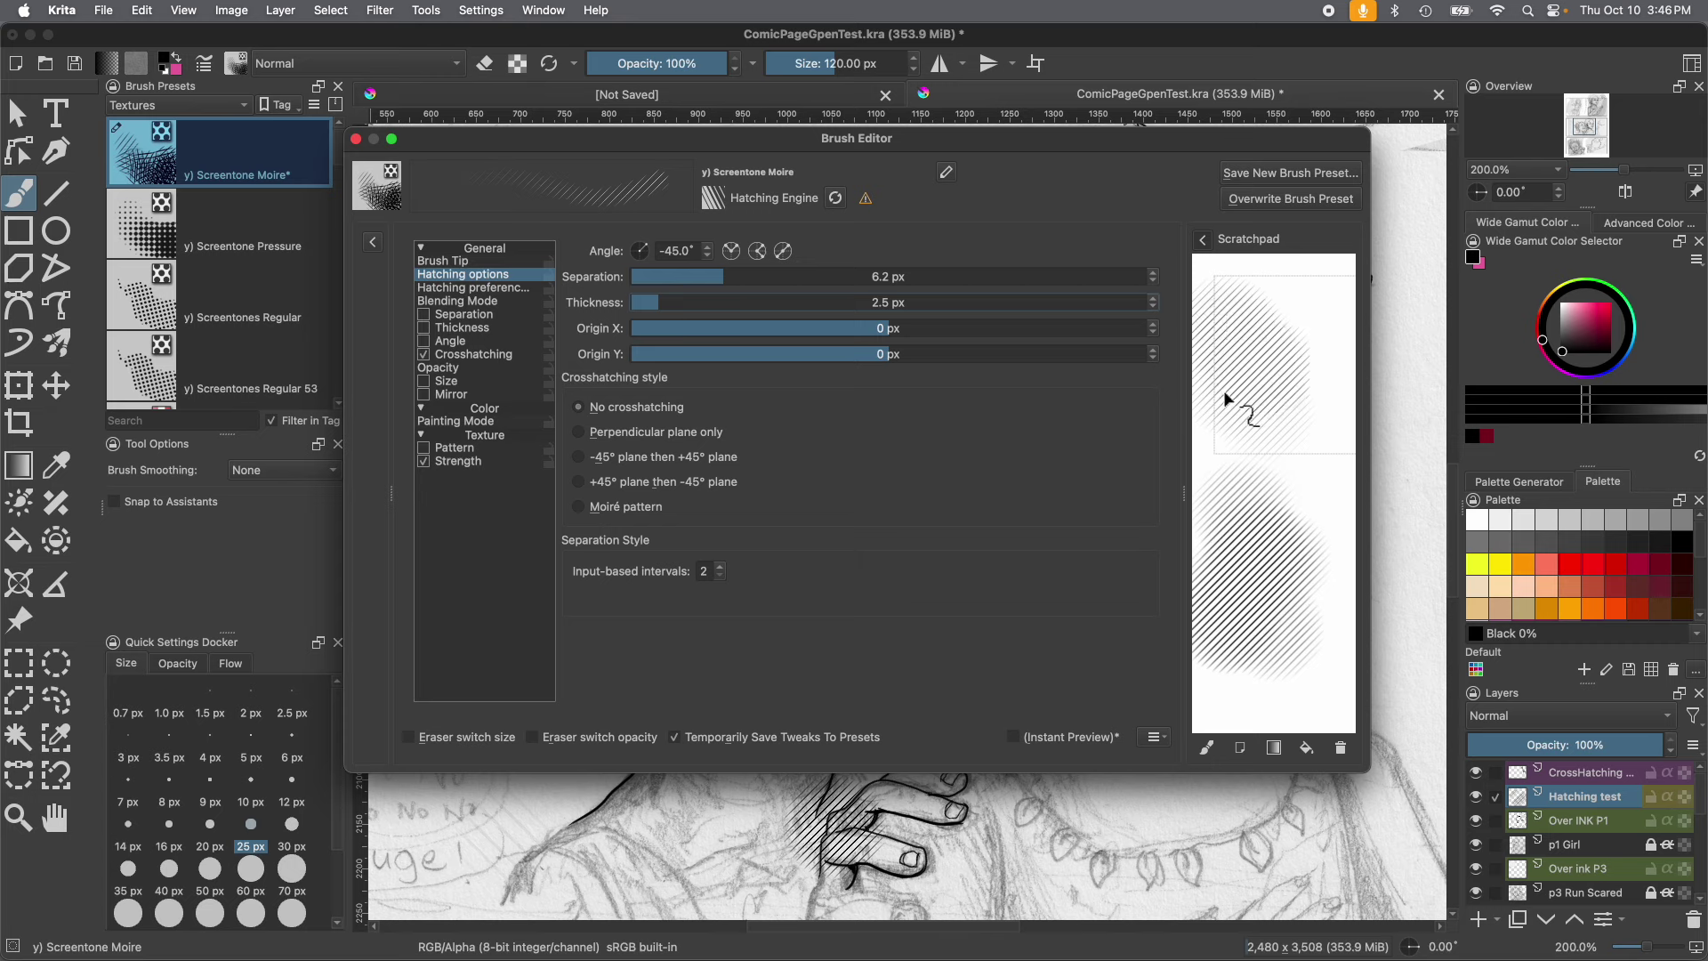
Tighten hatch separation to 4.2 px and hatch the boy's temple with the finer lines.
drag(704, 281, 695, 280)
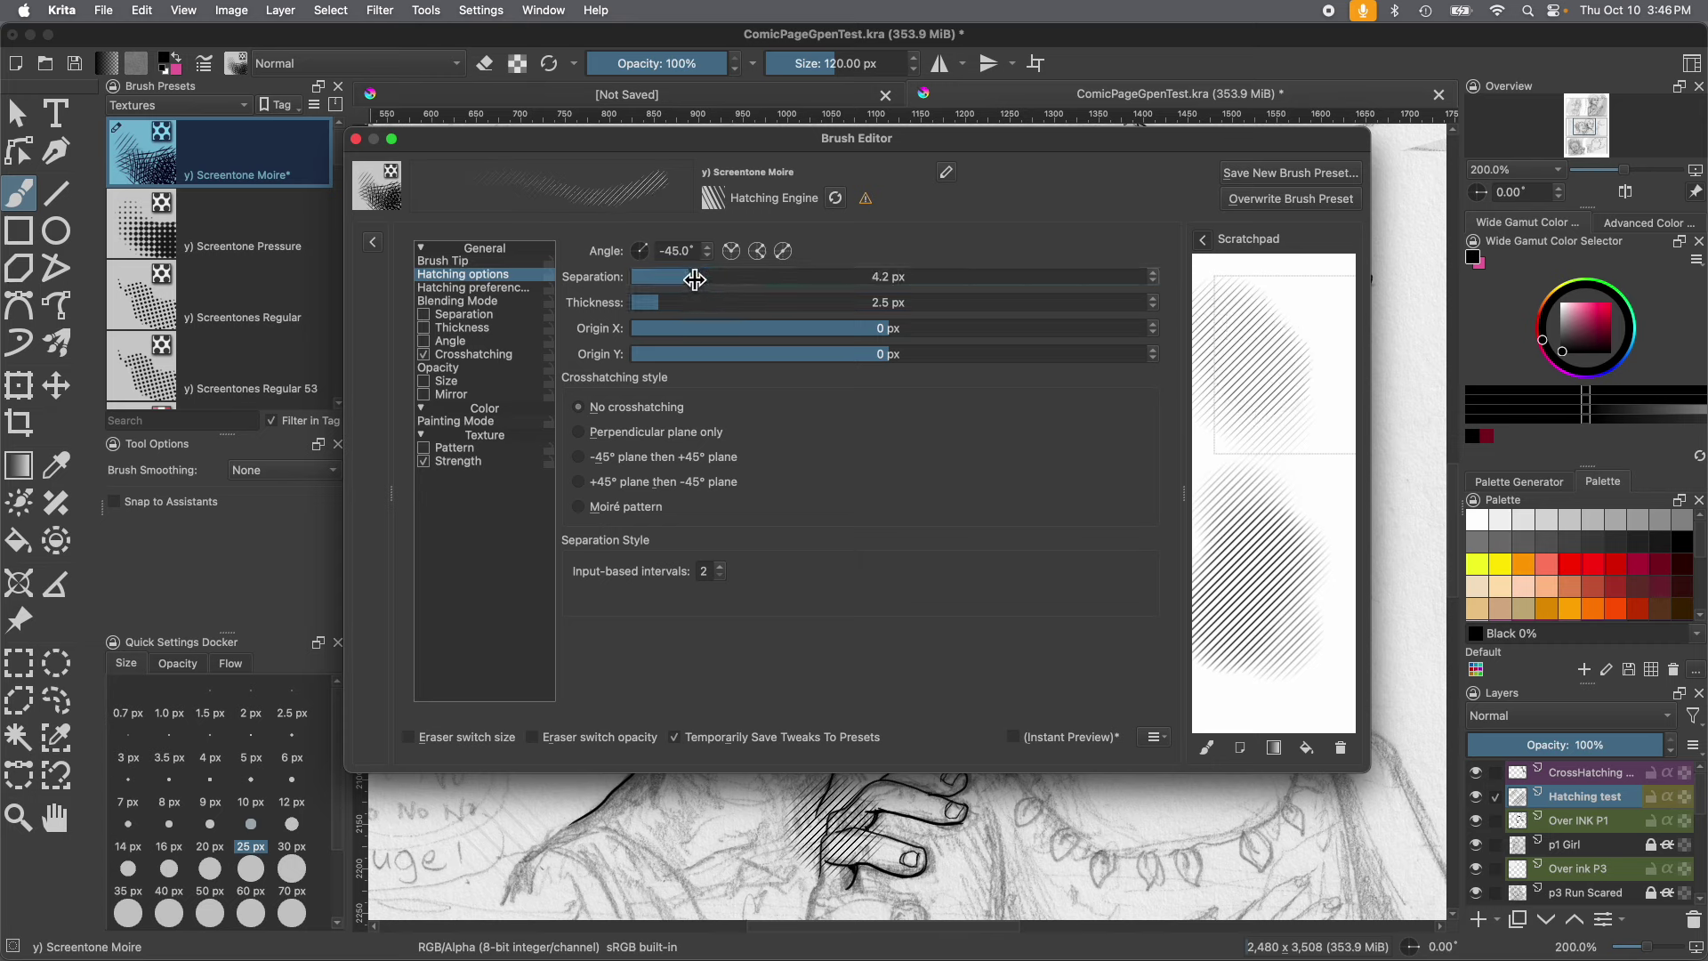
mouse_move(1319, 495)
mouse_down()
mouse_move(1300, 477)
mouse_move(1277, 499)
mouse_up()
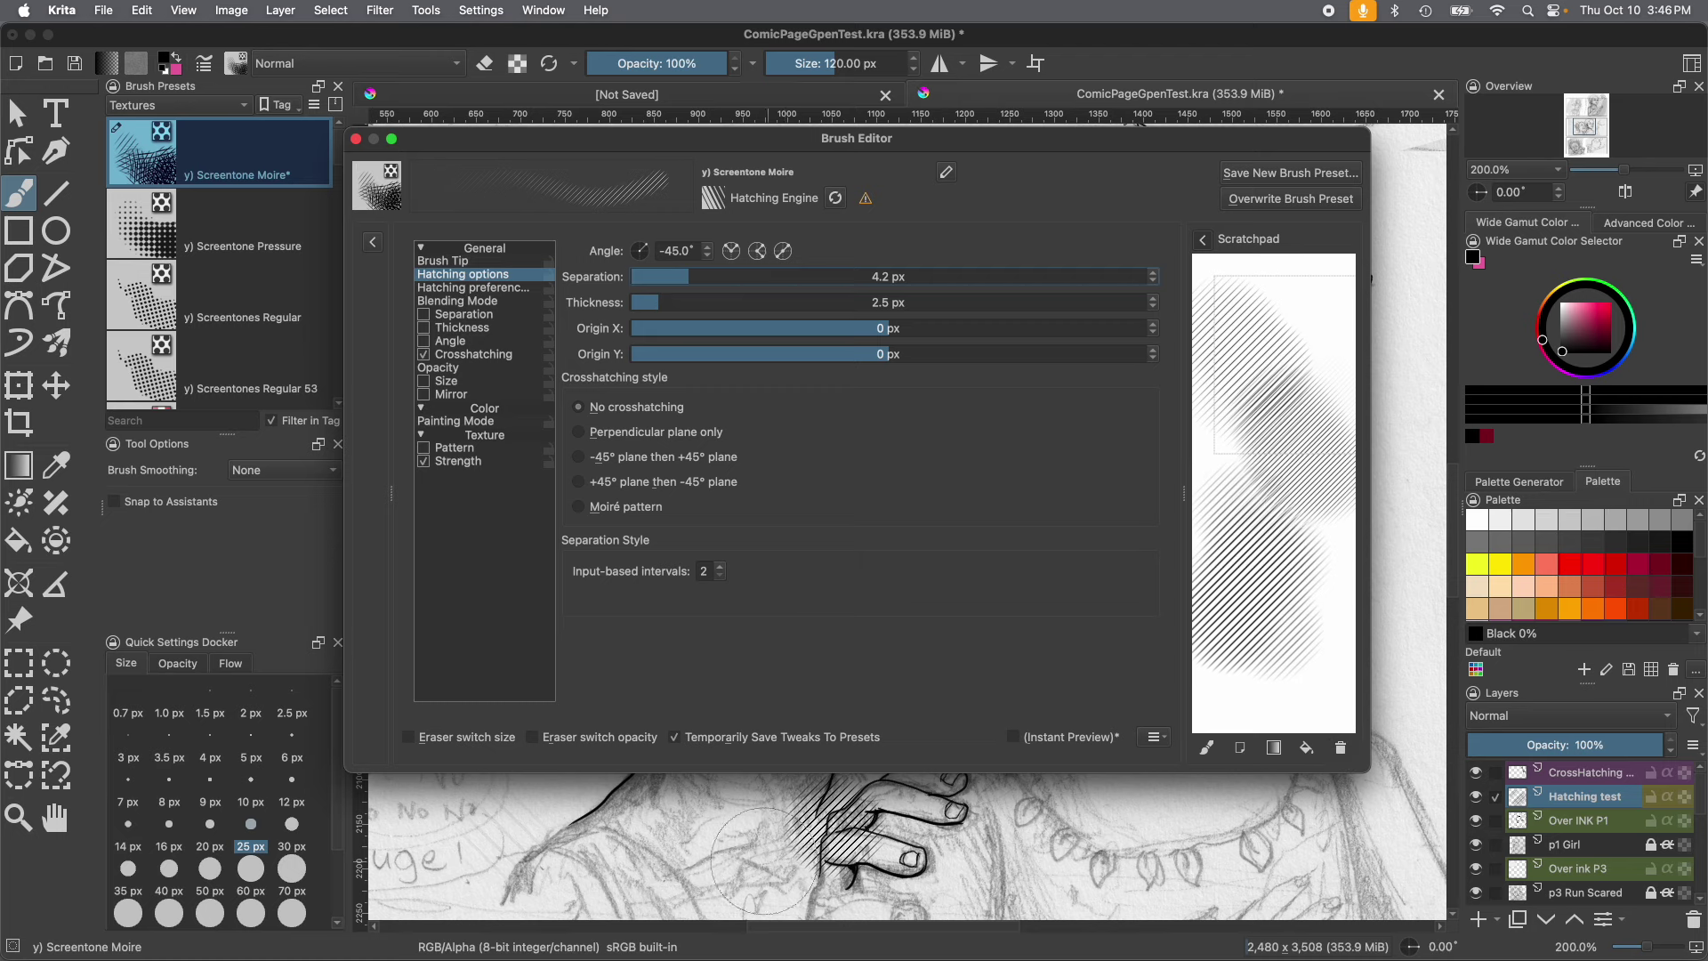
key(F5)
mouse_move(630, 544)
mouse_down()
mouse_move(663, 529)
mouse_move(667, 503)
mouse_move(673, 521)
mouse_move(657, 507)
mouse_move(633, 542)
mouse_up()
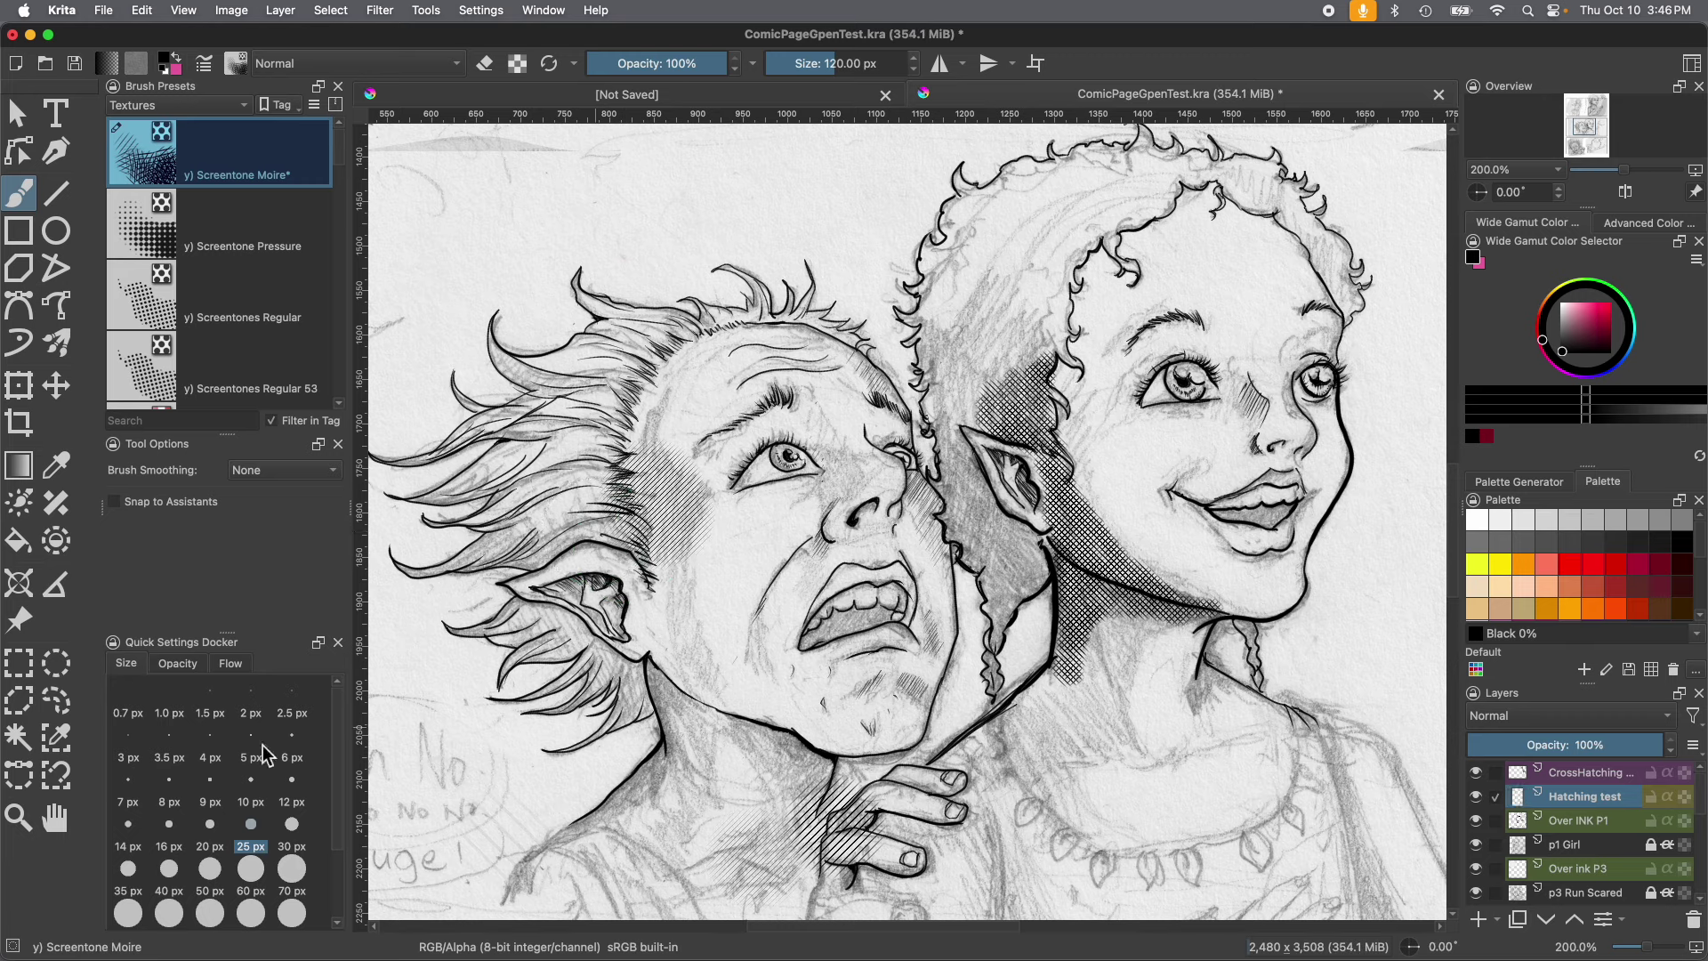
At 10 px then 25 px, hatch the boy's cheek by eye and nose, and jaw toward the neck.
click(248, 802)
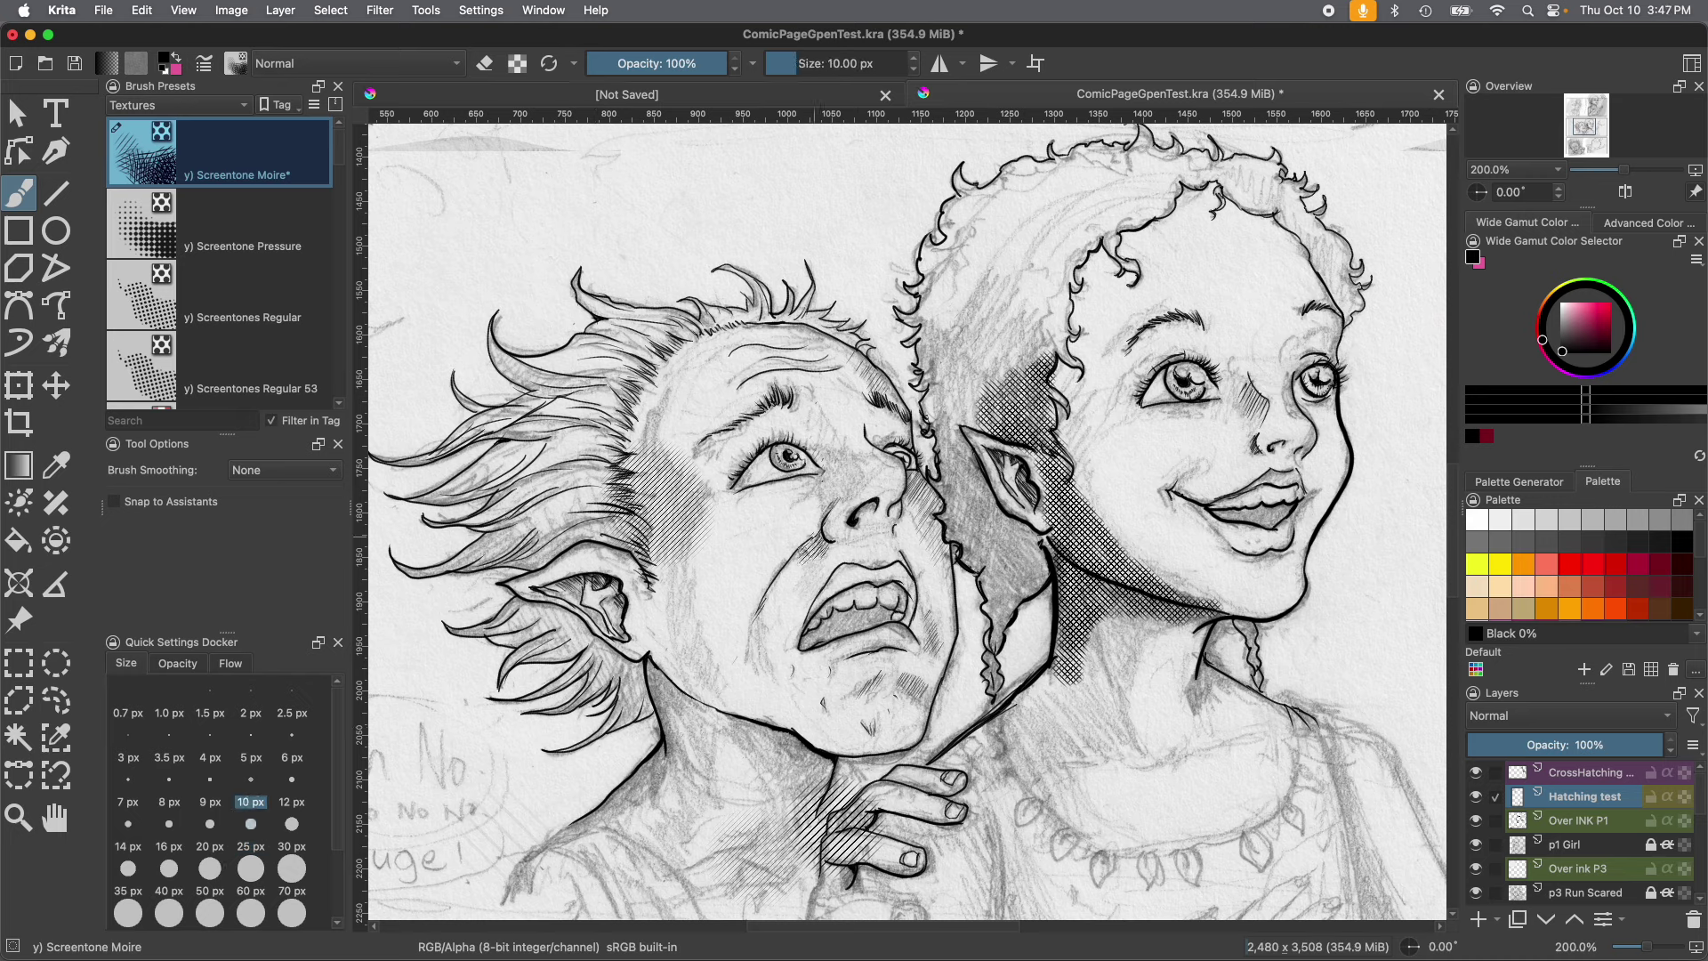
drag(788, 567, 771, 598)
mouse_move(850, 443)
mouse_down()
mouse_move(828, 485)
mouse_move(815, 443)
mouse_move(827, 514)
mouse_move(805, 485)
mouse_up()
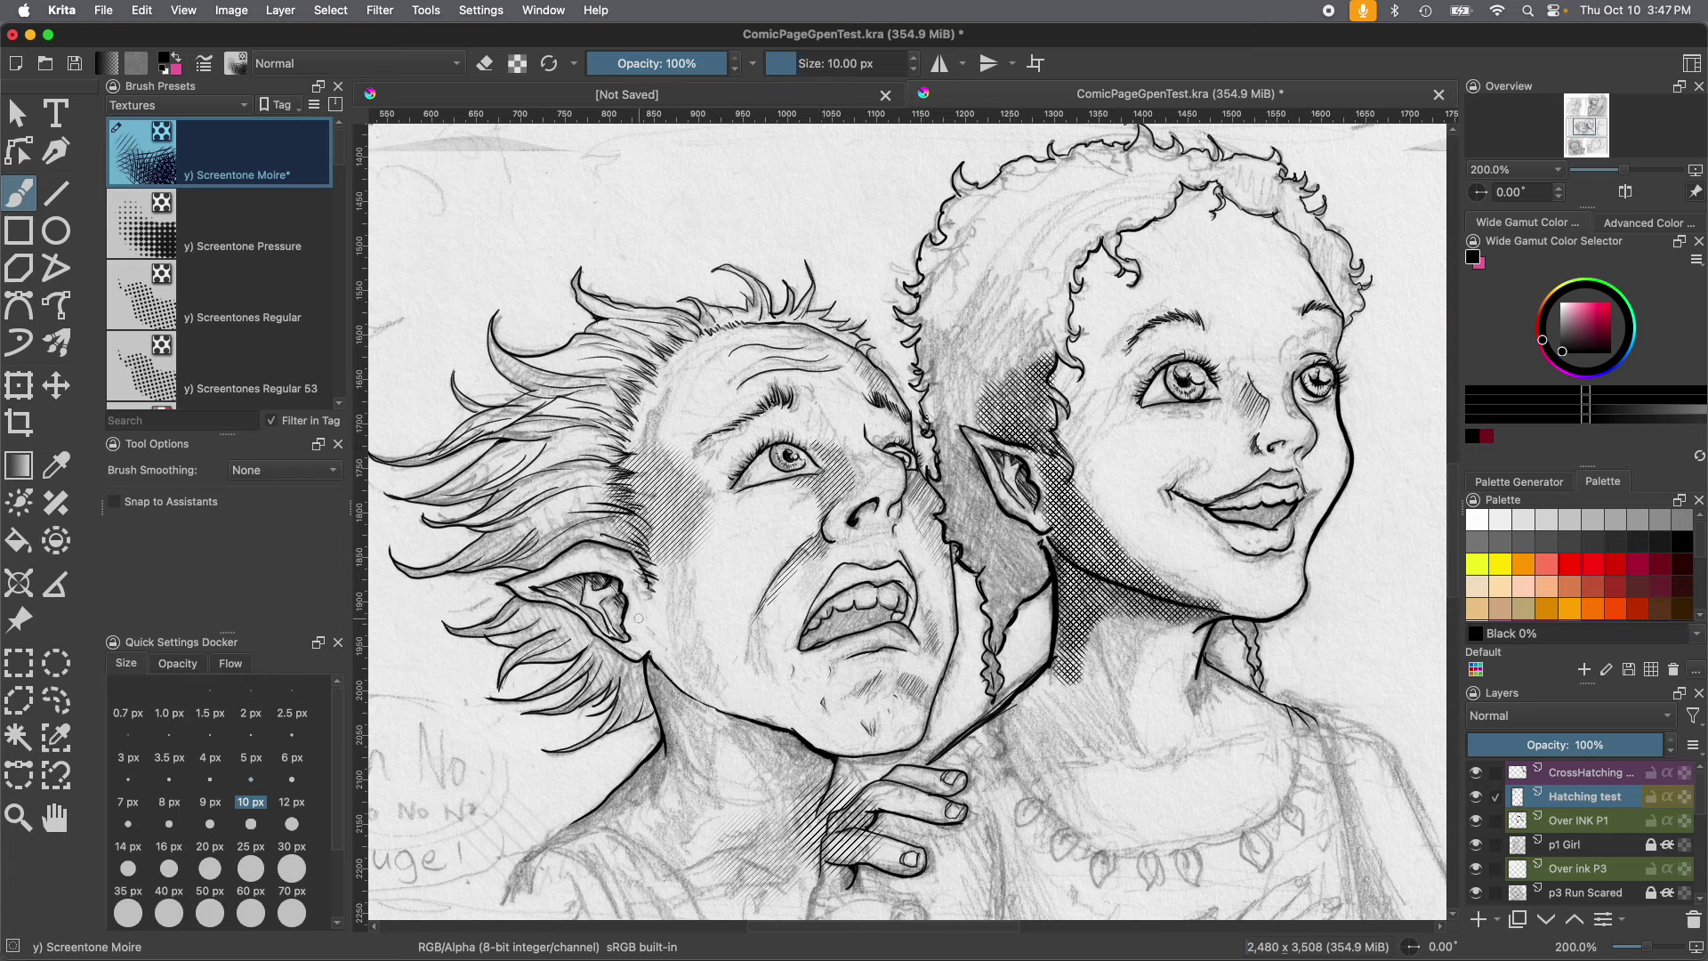
click(252, 850)
mouse_move(678, 572)
mouse_down()
mouse_move(687, 645)
mouse_move(685, 613)
mouse_move(771, 735)
mouse_up()
mouse_move(676, 641)
mouse_down()
mouse_move(663, 578)
mouse_move(649, 650)
mouse_move(801, 747)
mouse_move(817, 788)
mouse_move(696, 728)
mouse_move(681, 796)
mouse_move(725, 747)
mouse_move(676, 805)
mouse_move(645, 770)
mouse_move(654, 808)
mouse_up()
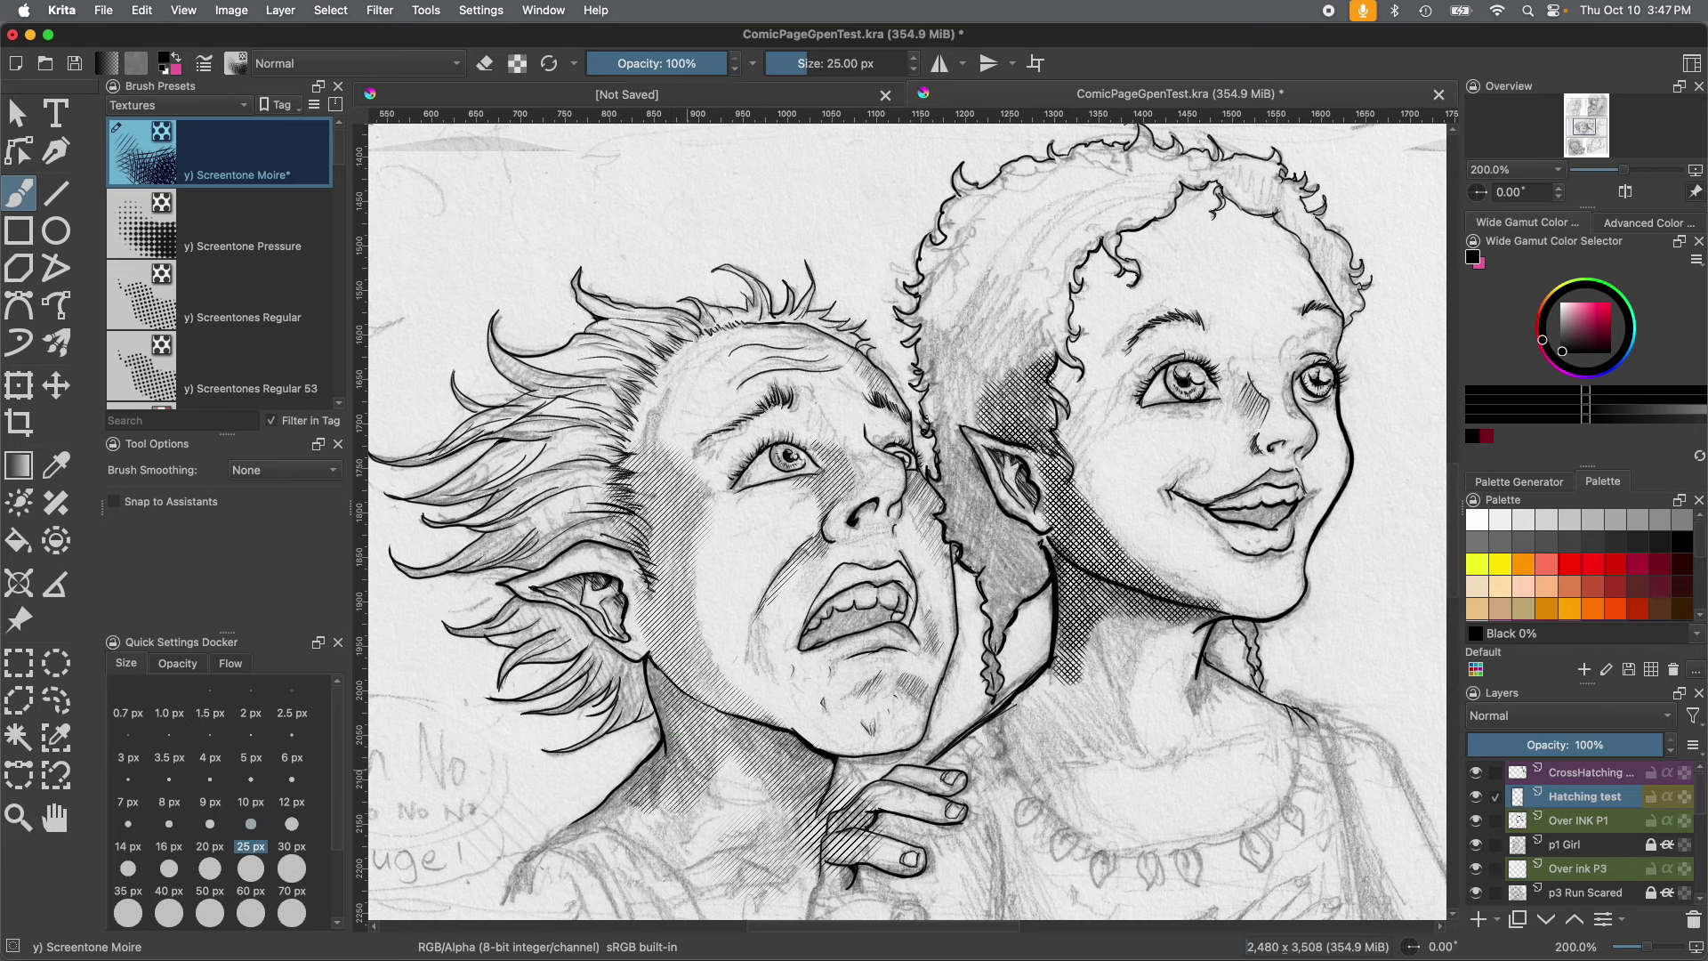
click(205, 69)
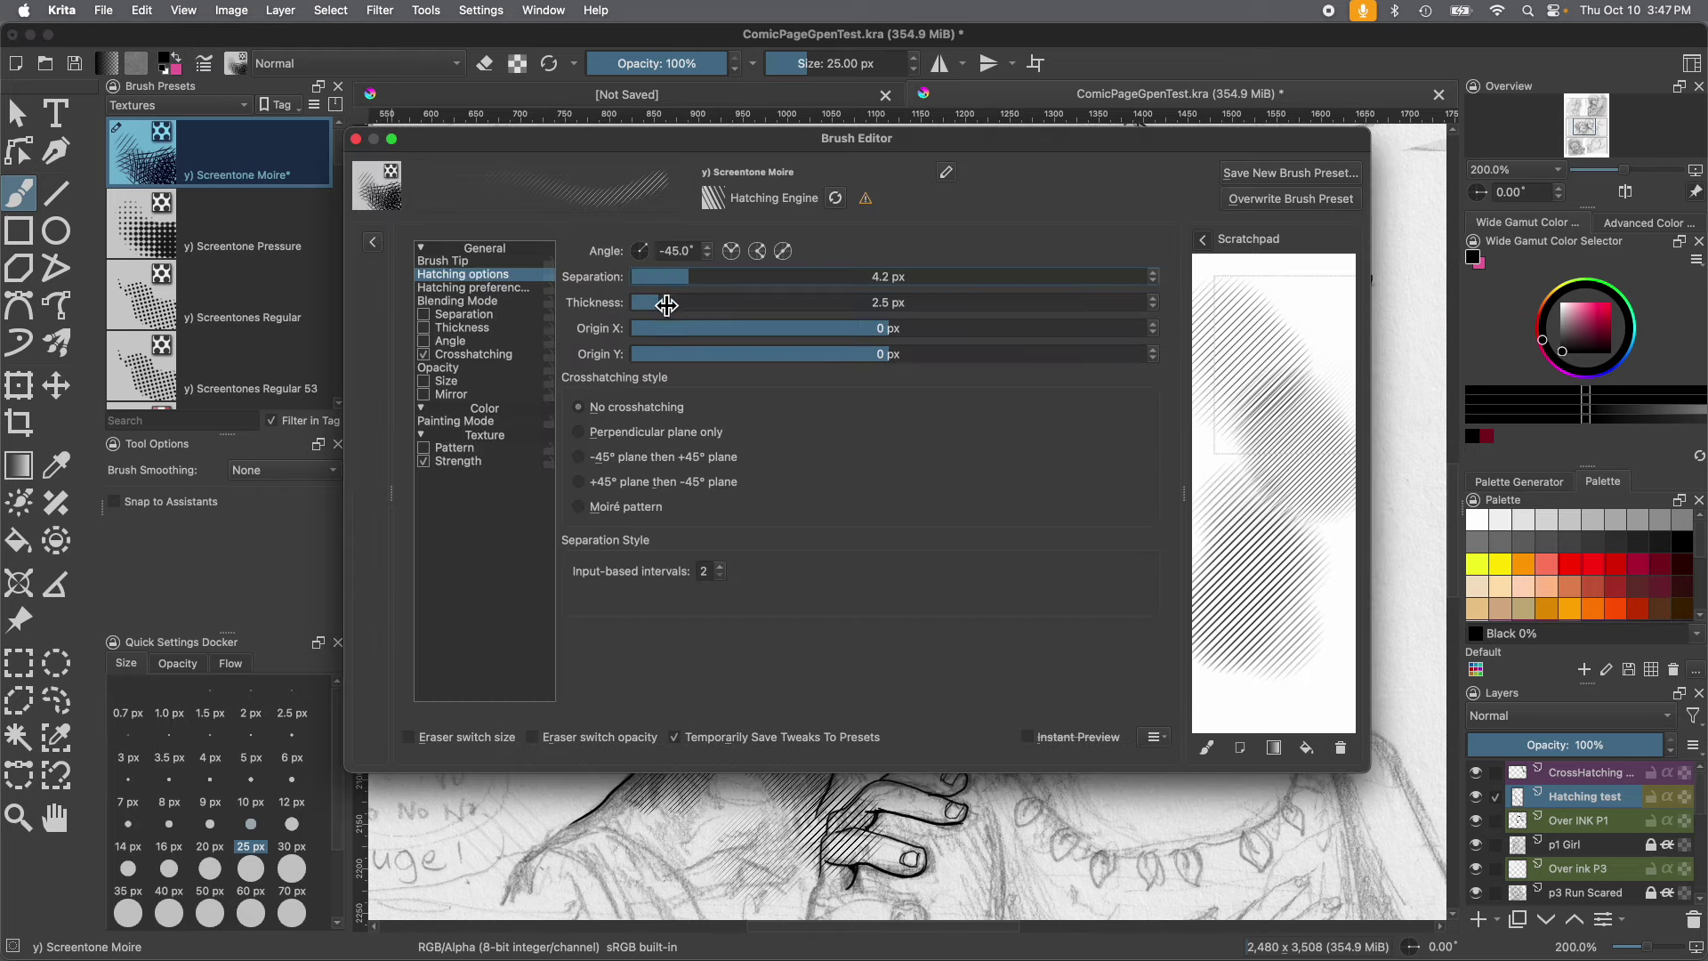
Thicken hatch lines to 3.1 px, then hatch the boy's neck and left cheek and reinforce the neck line.
drag(672, 307, 674, 306)
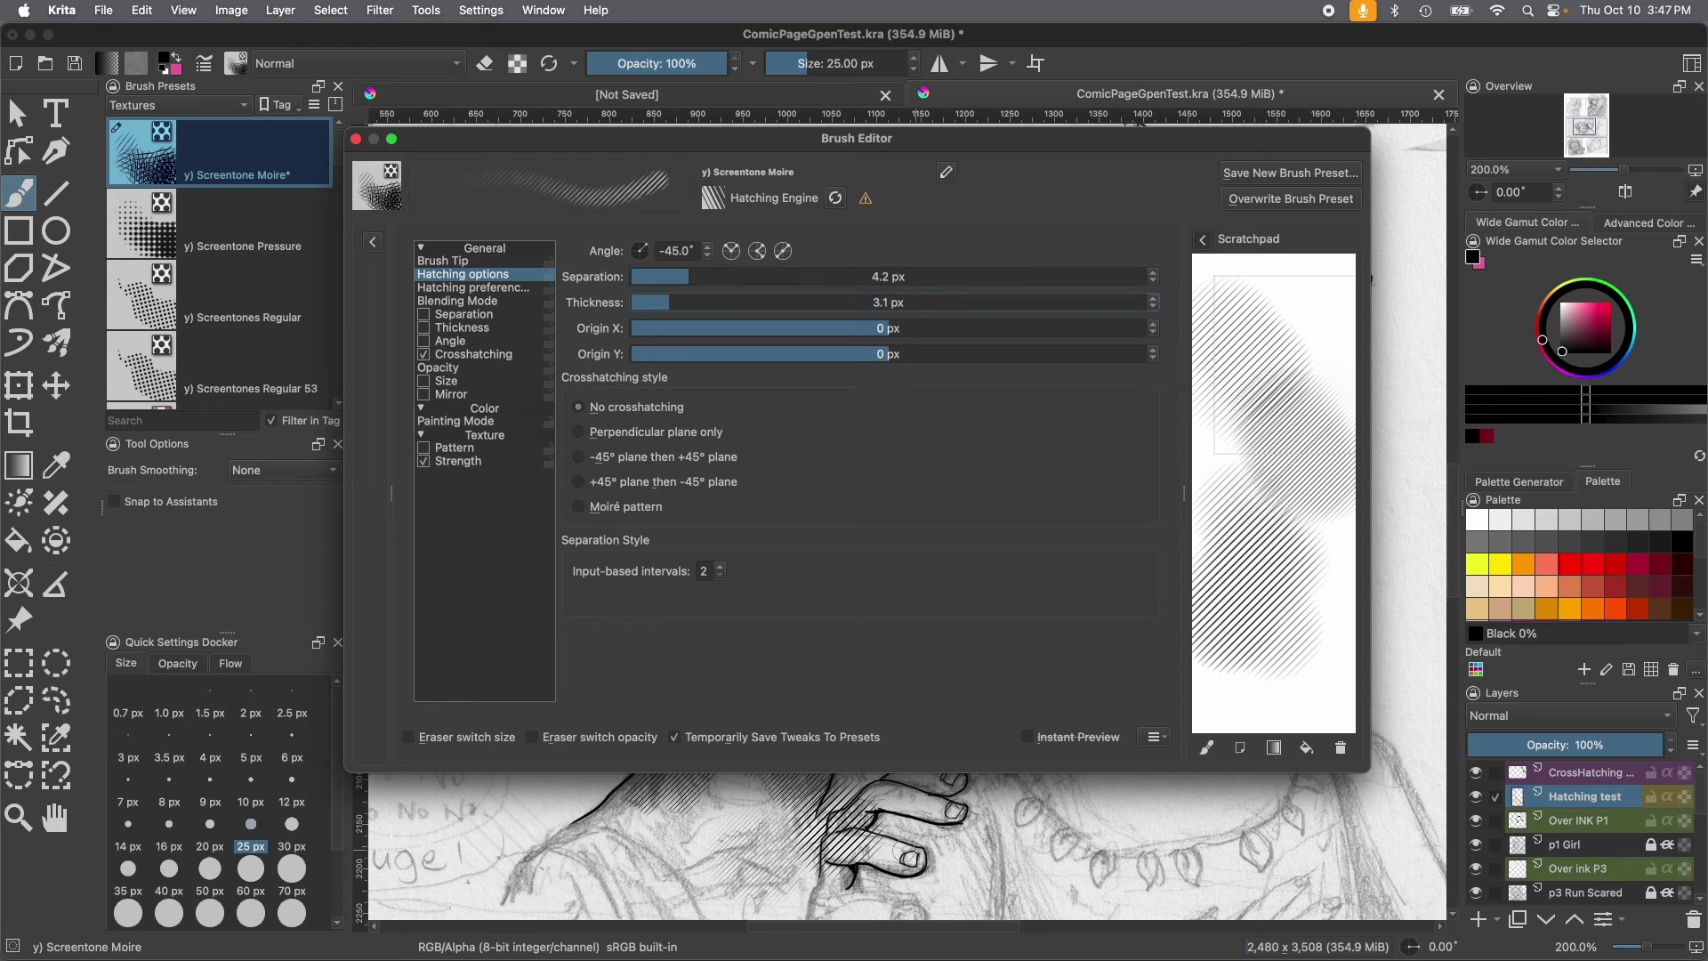
click(820, 834)
mouse_move(671, 665)
mouse_down()
mouse_move(660, 650)
mouse_move(826, 778)
mouse_move(671, 694)
mouse_move(662, 671)
mouse_up()
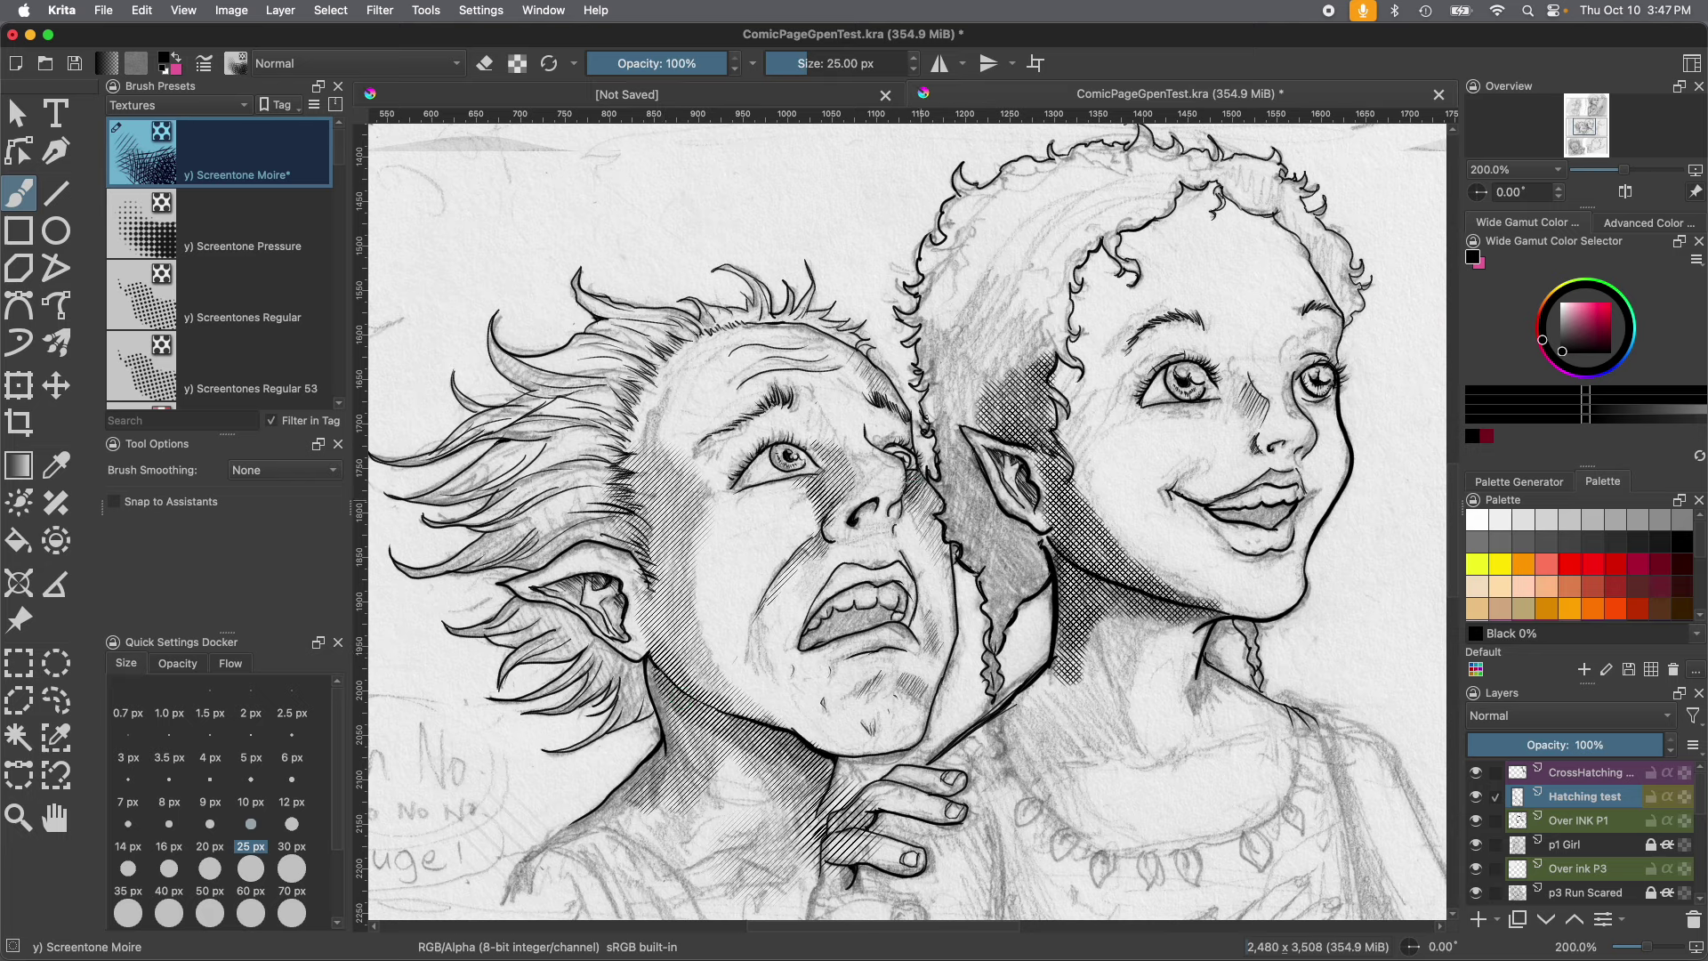
mouse_move(653, 468)
mouse_down()
mouse_move(634, 534)
mouse_move(662, 659)
mouse_move(736, 710)
mouse_move(645, 592)
mouse_move(676, 649)
mouse_up()
drag(673, 707, 662, 742)
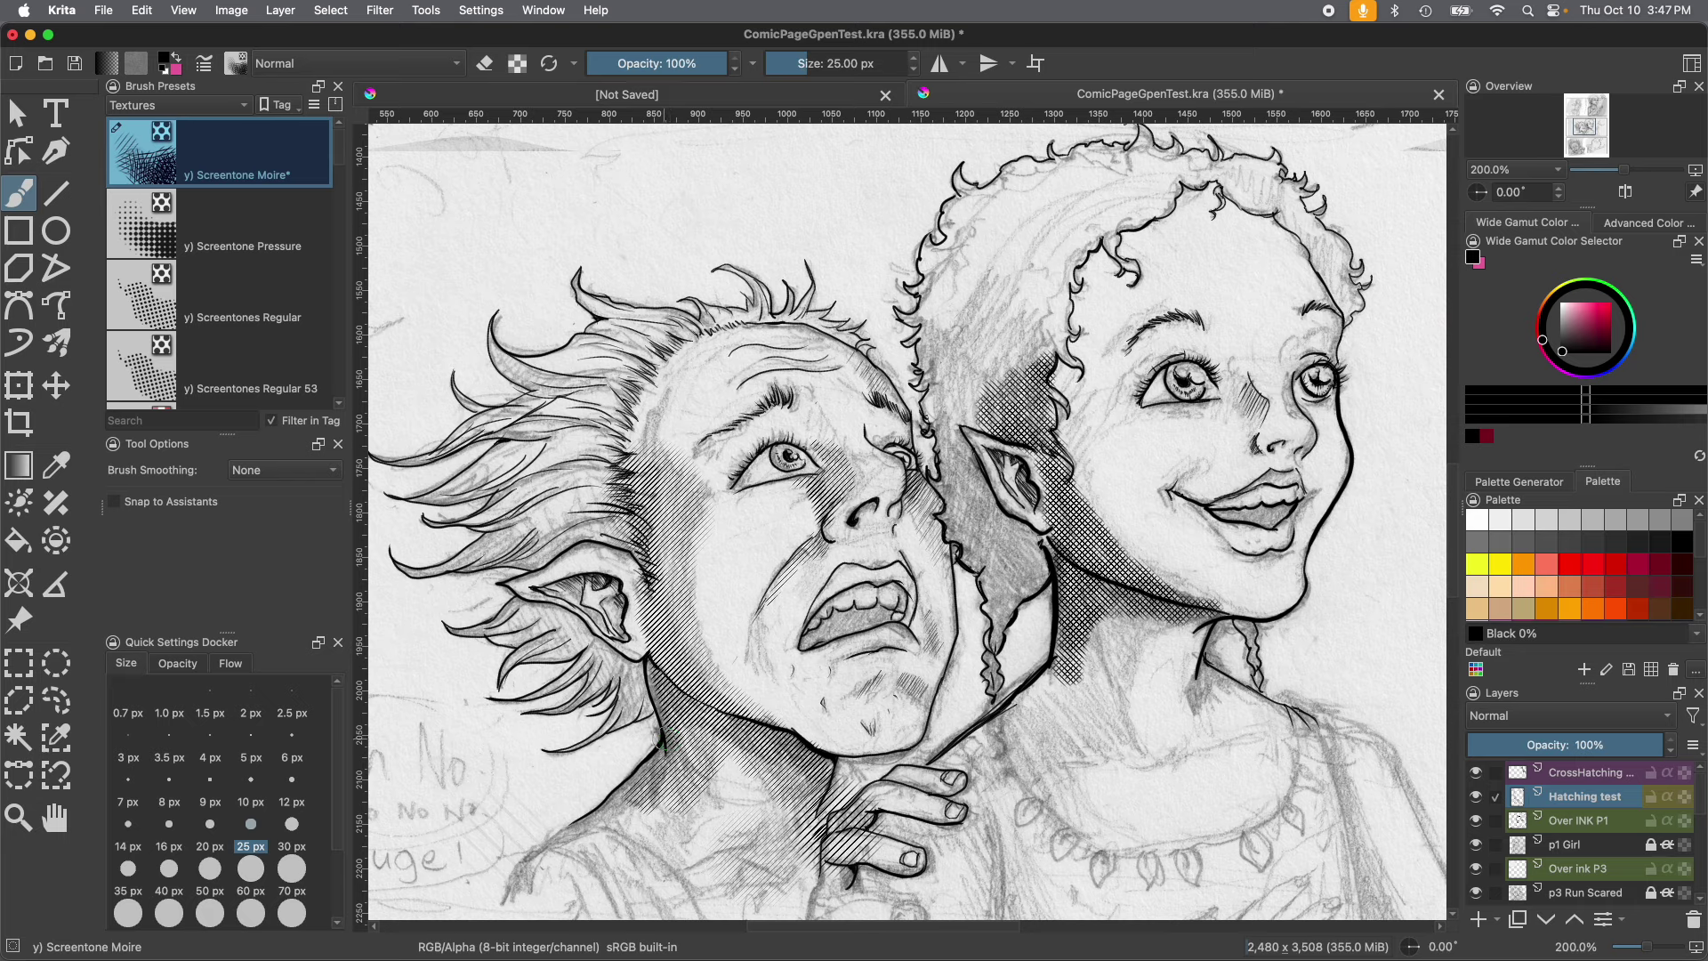
Start a new brush preset from the current settings, named 'Hatching brush -45'.
click(205, 70)
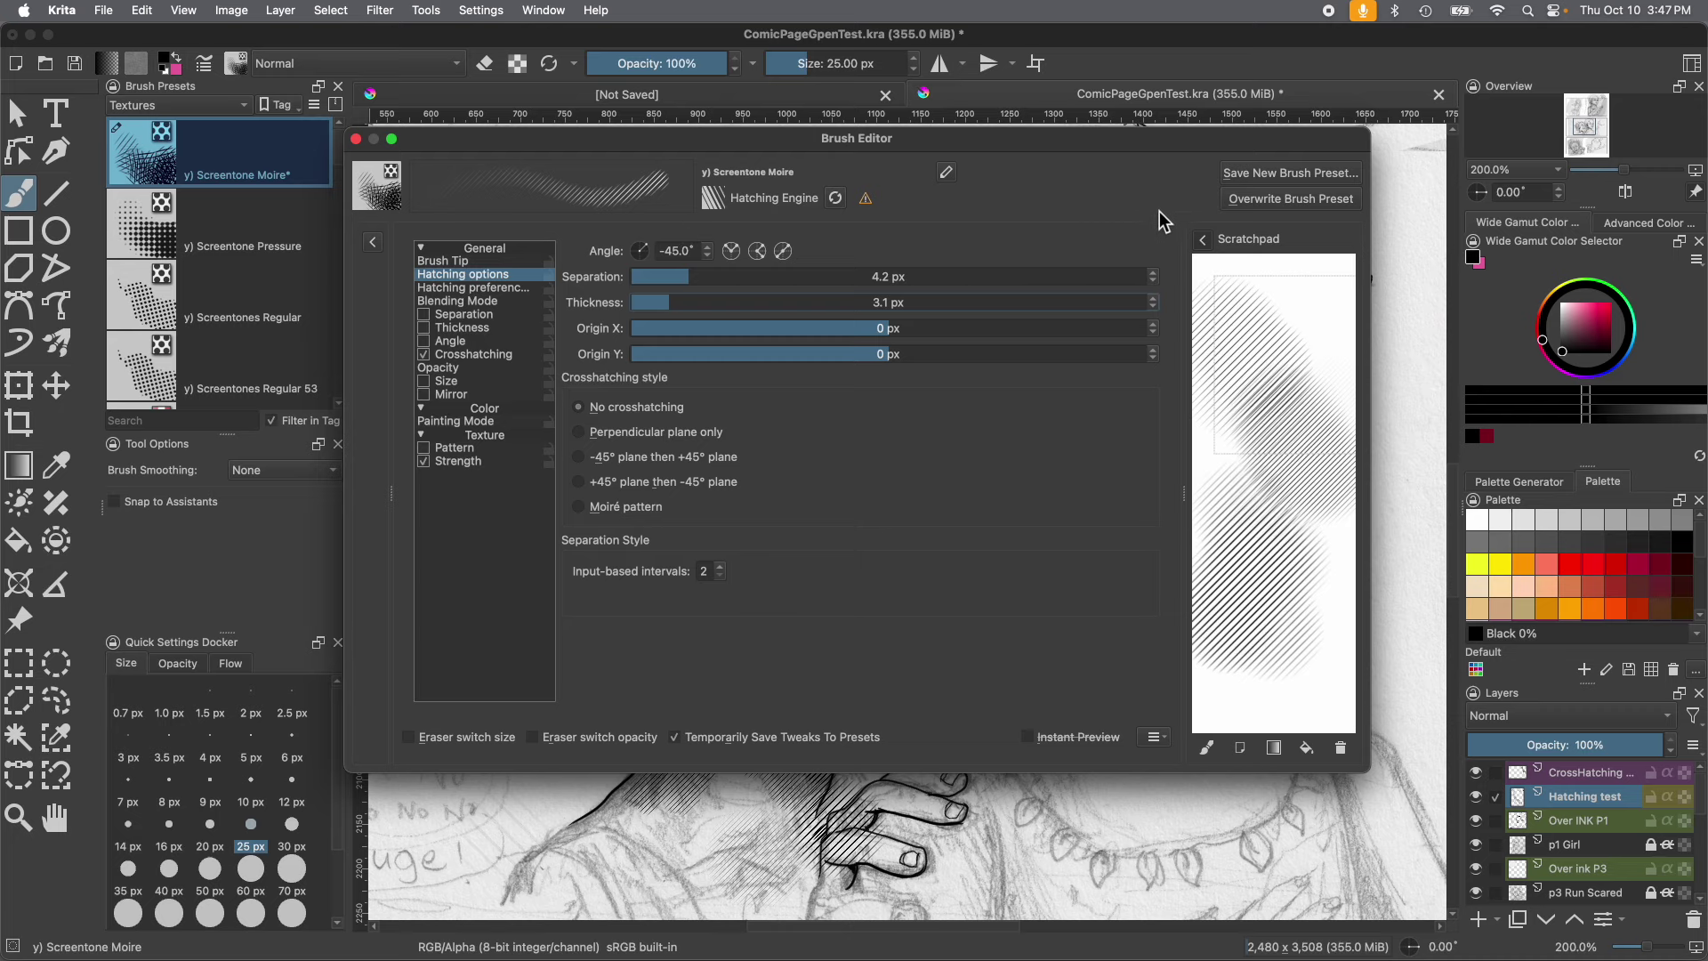
click(1260, 173)
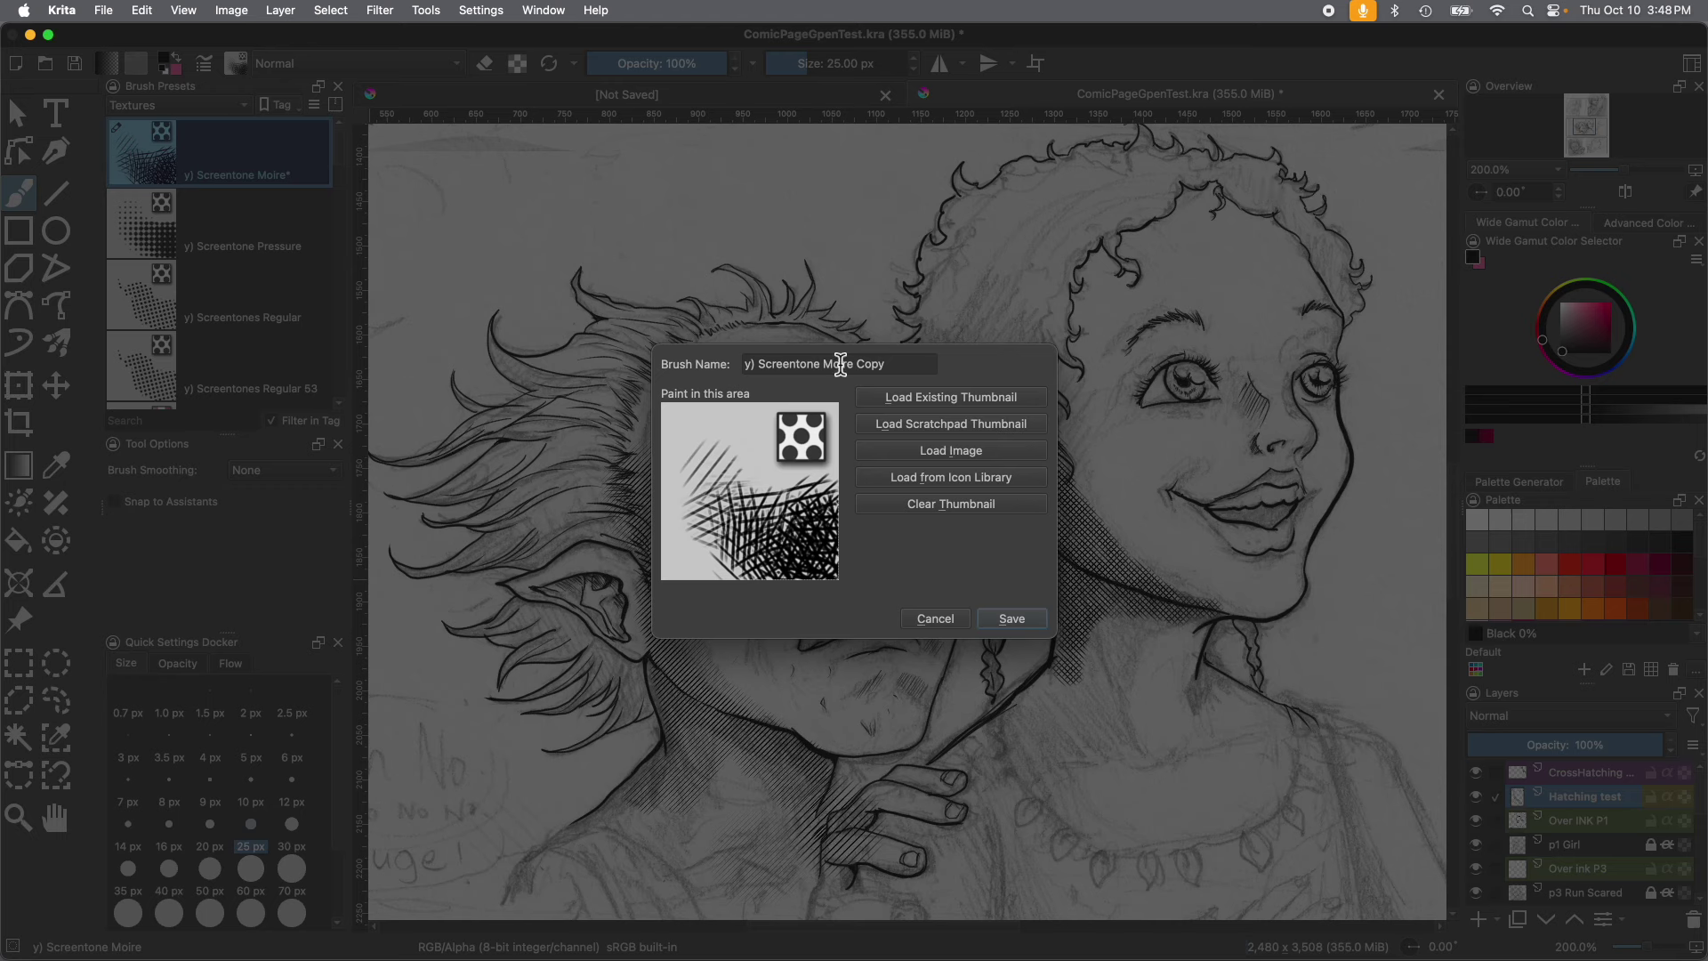
drag(889, 366, 757, 365)
text(Hatching brush -45)
Give the preset a screentone-dot icon and a hand-hatched thumbnail, then save it.
drag(827, 481, 816, 461)
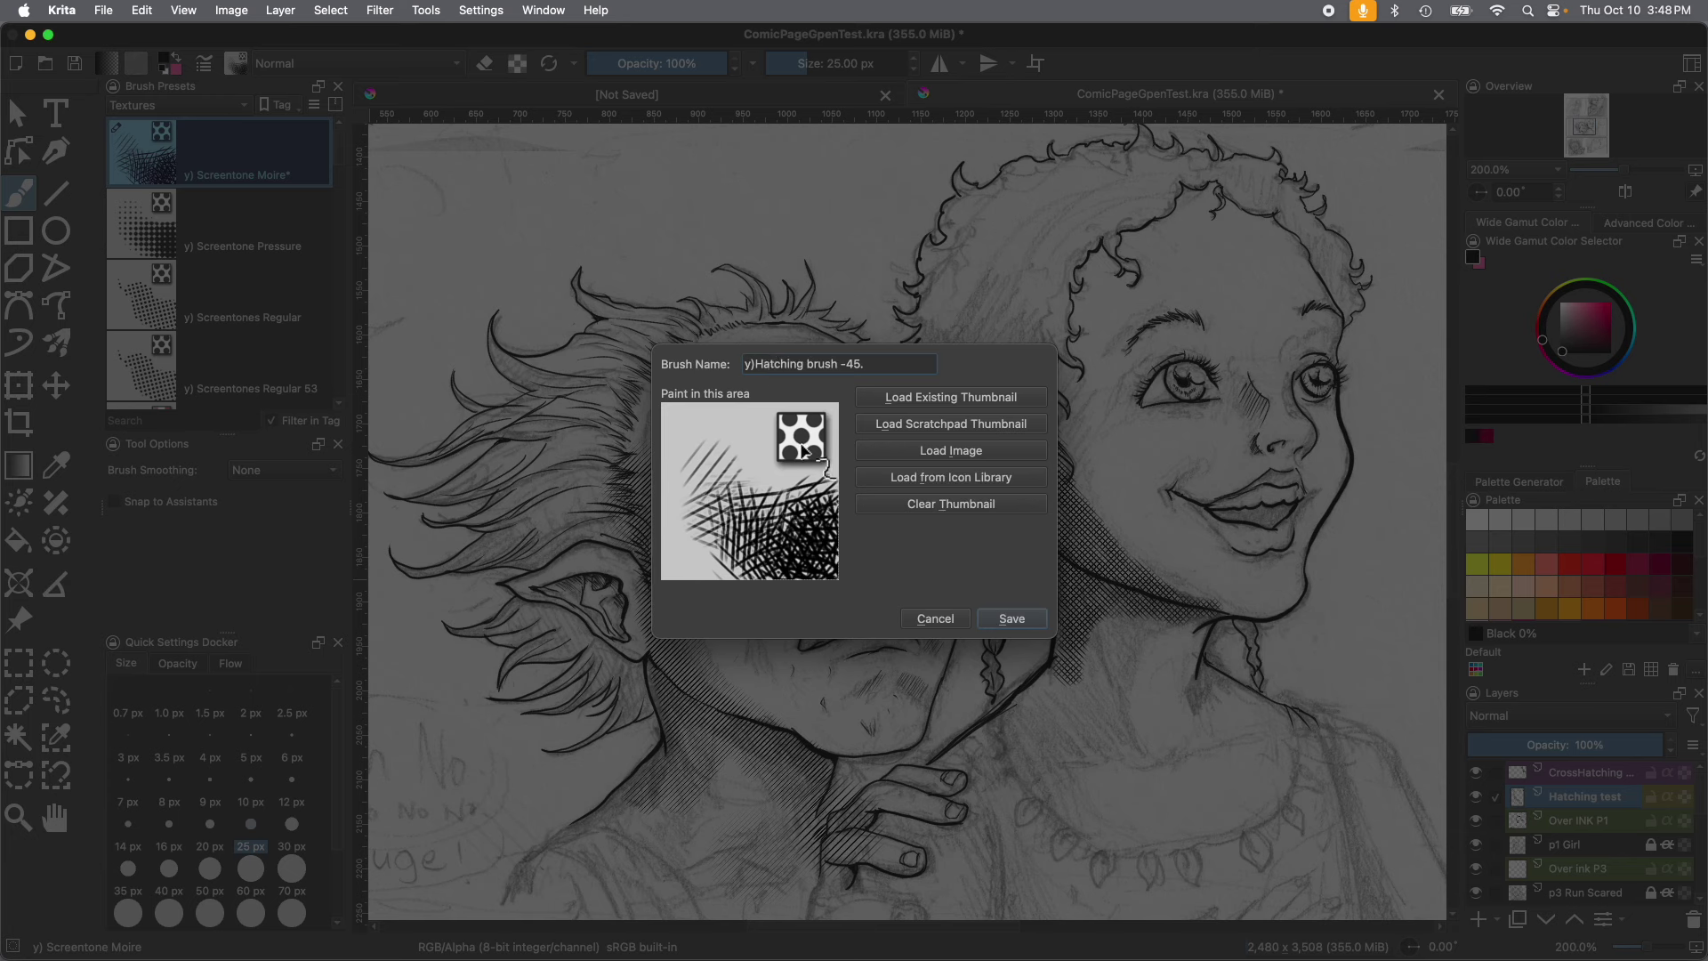
click(877, 481)
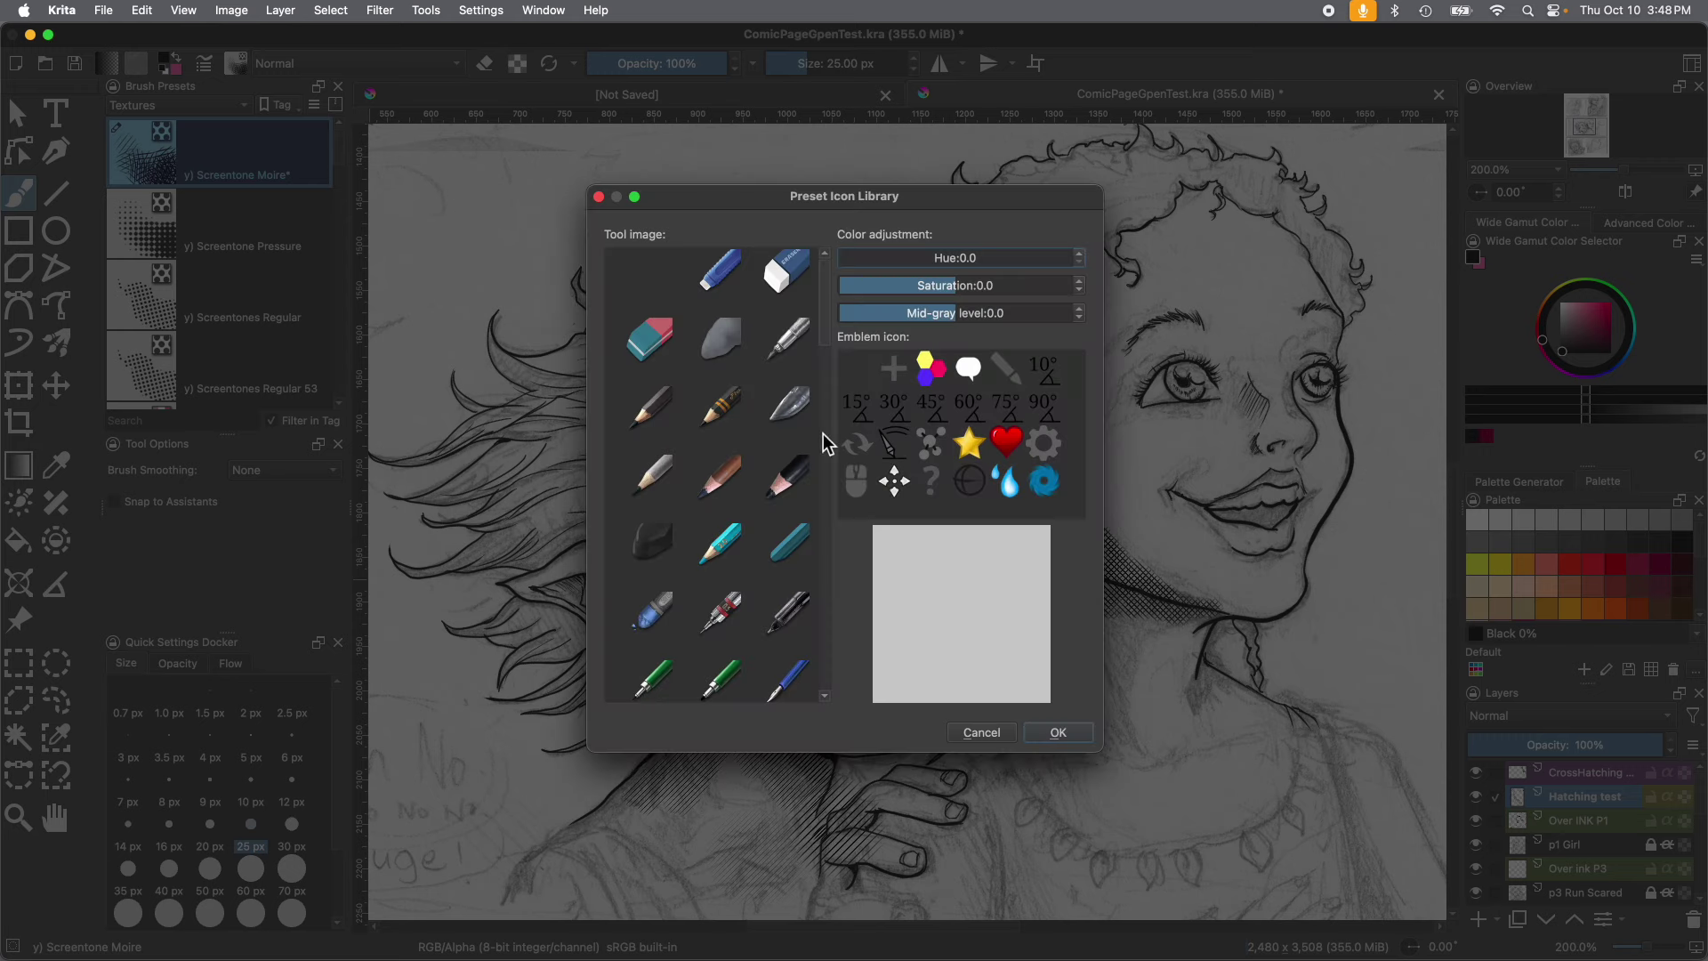
drag(827, 343, 819, 672)
click(659, 459)
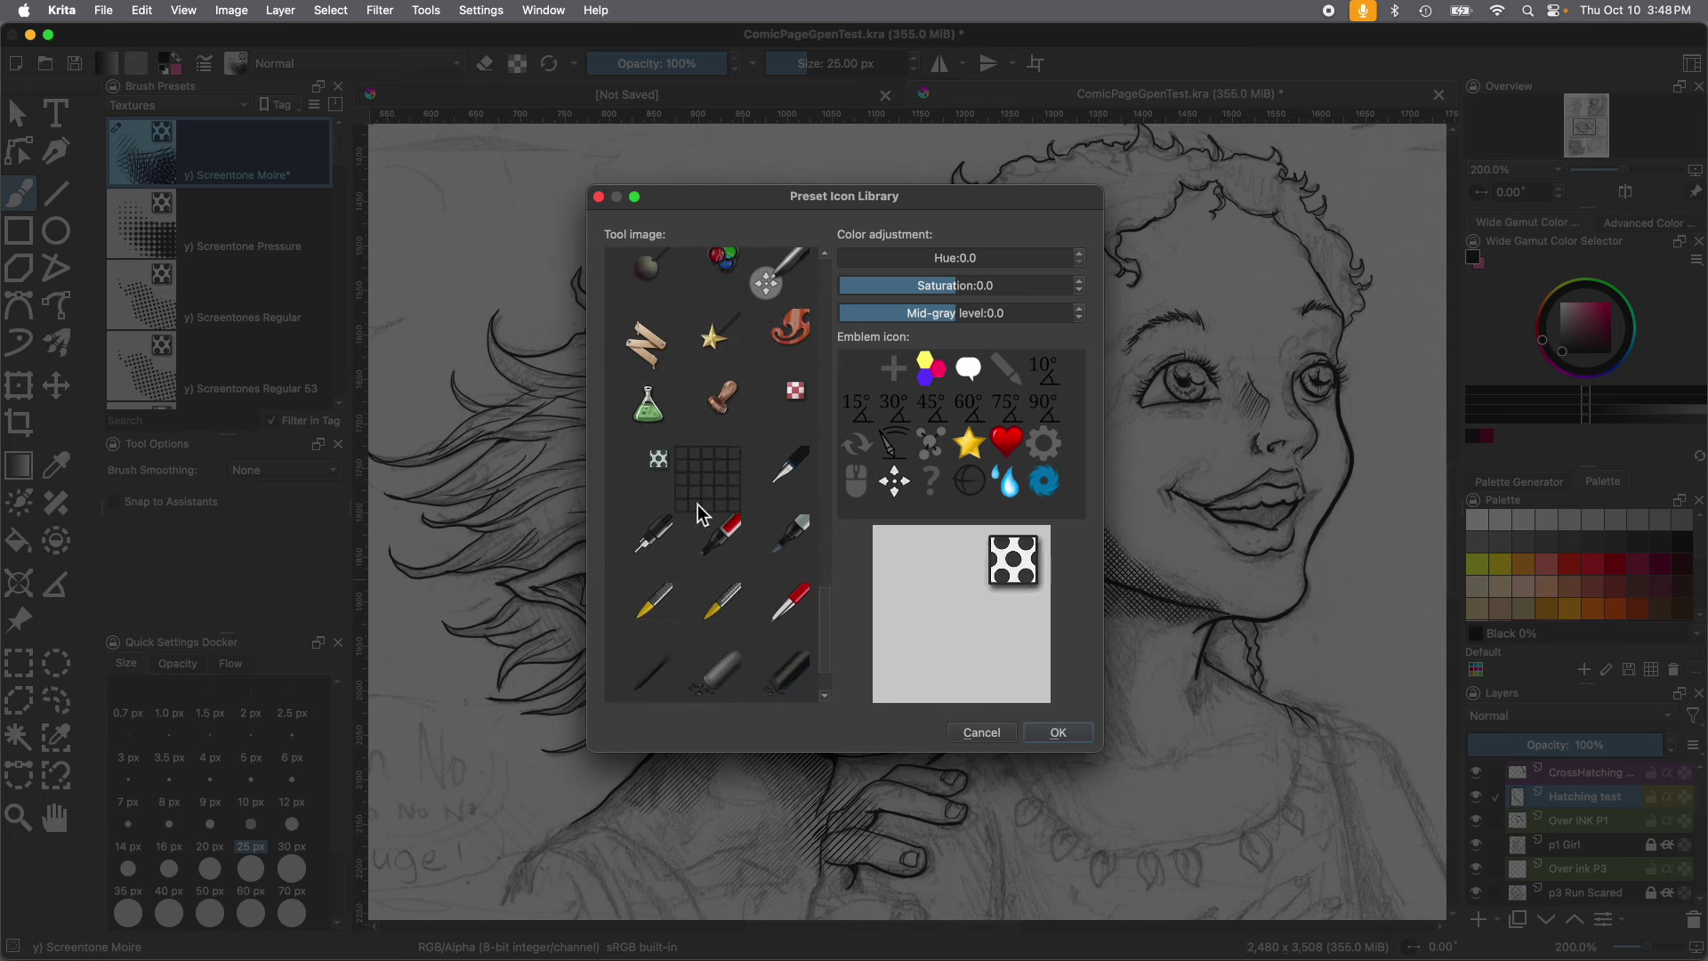
click(1063, 735)
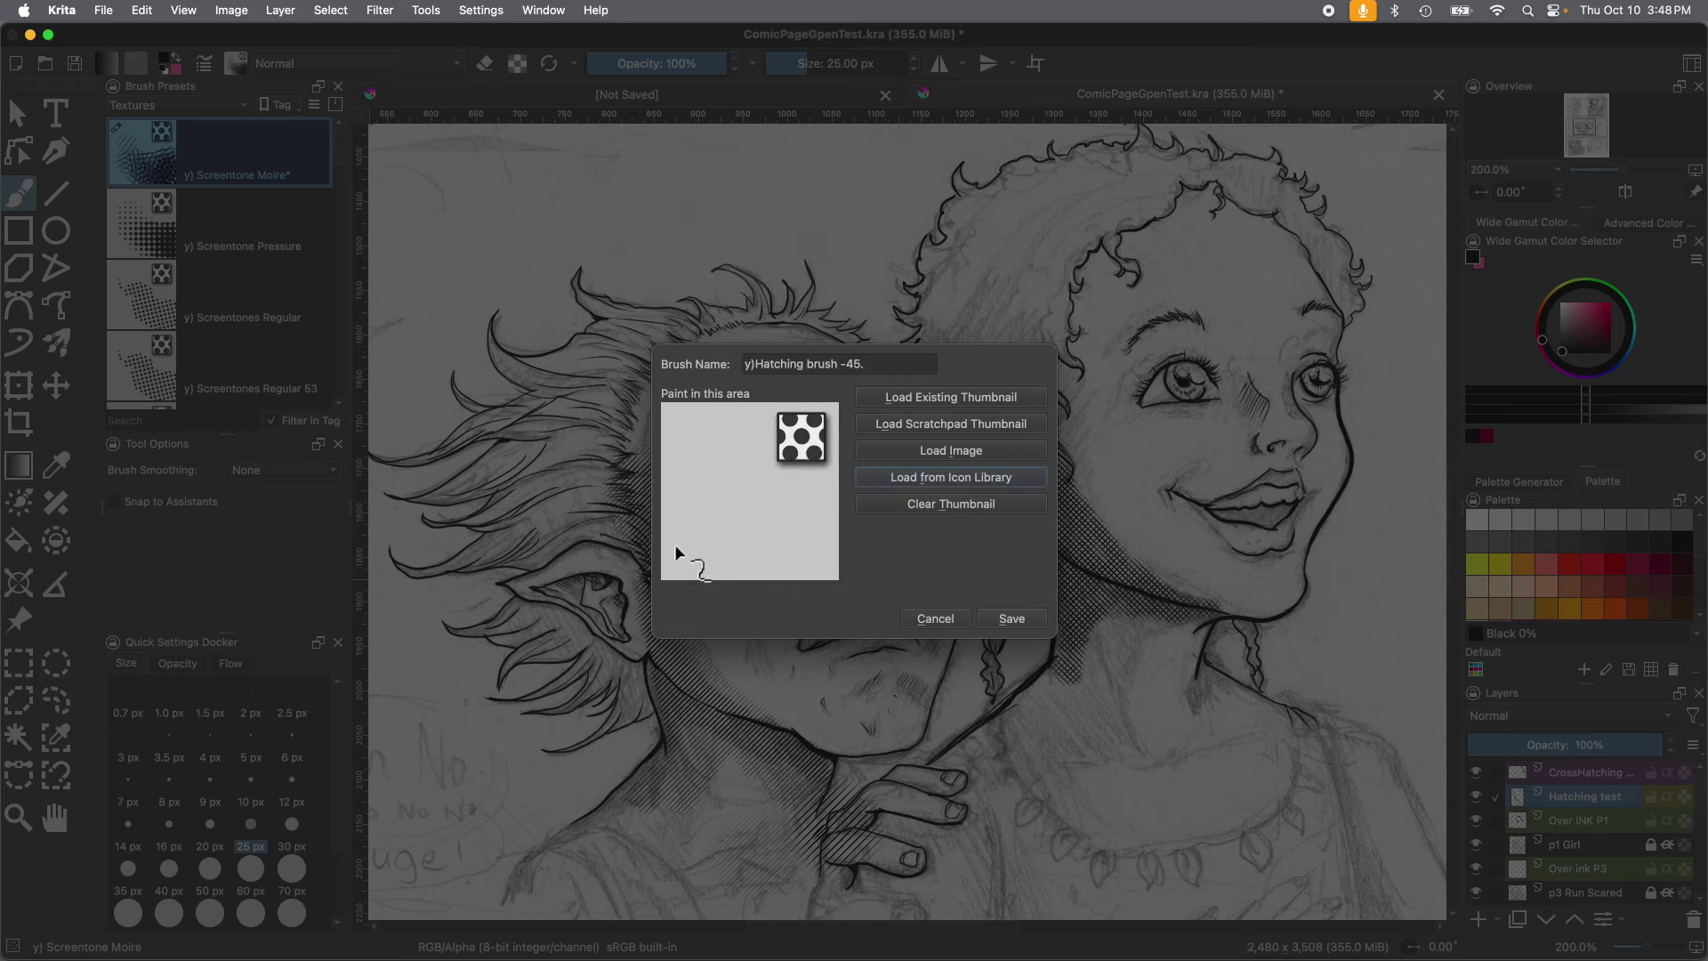
mouse_move(691, 566)
mouse_down()
mouse_move(691, 515)
mouse_move(716, 502)
mouse_move(756, 528)
mouse_move(745, 447)
mouse_move(764, 540)
mouse_move(752, 554)
mouse_move(695, 528)
mouse_move(677, 576)
mouse_up()
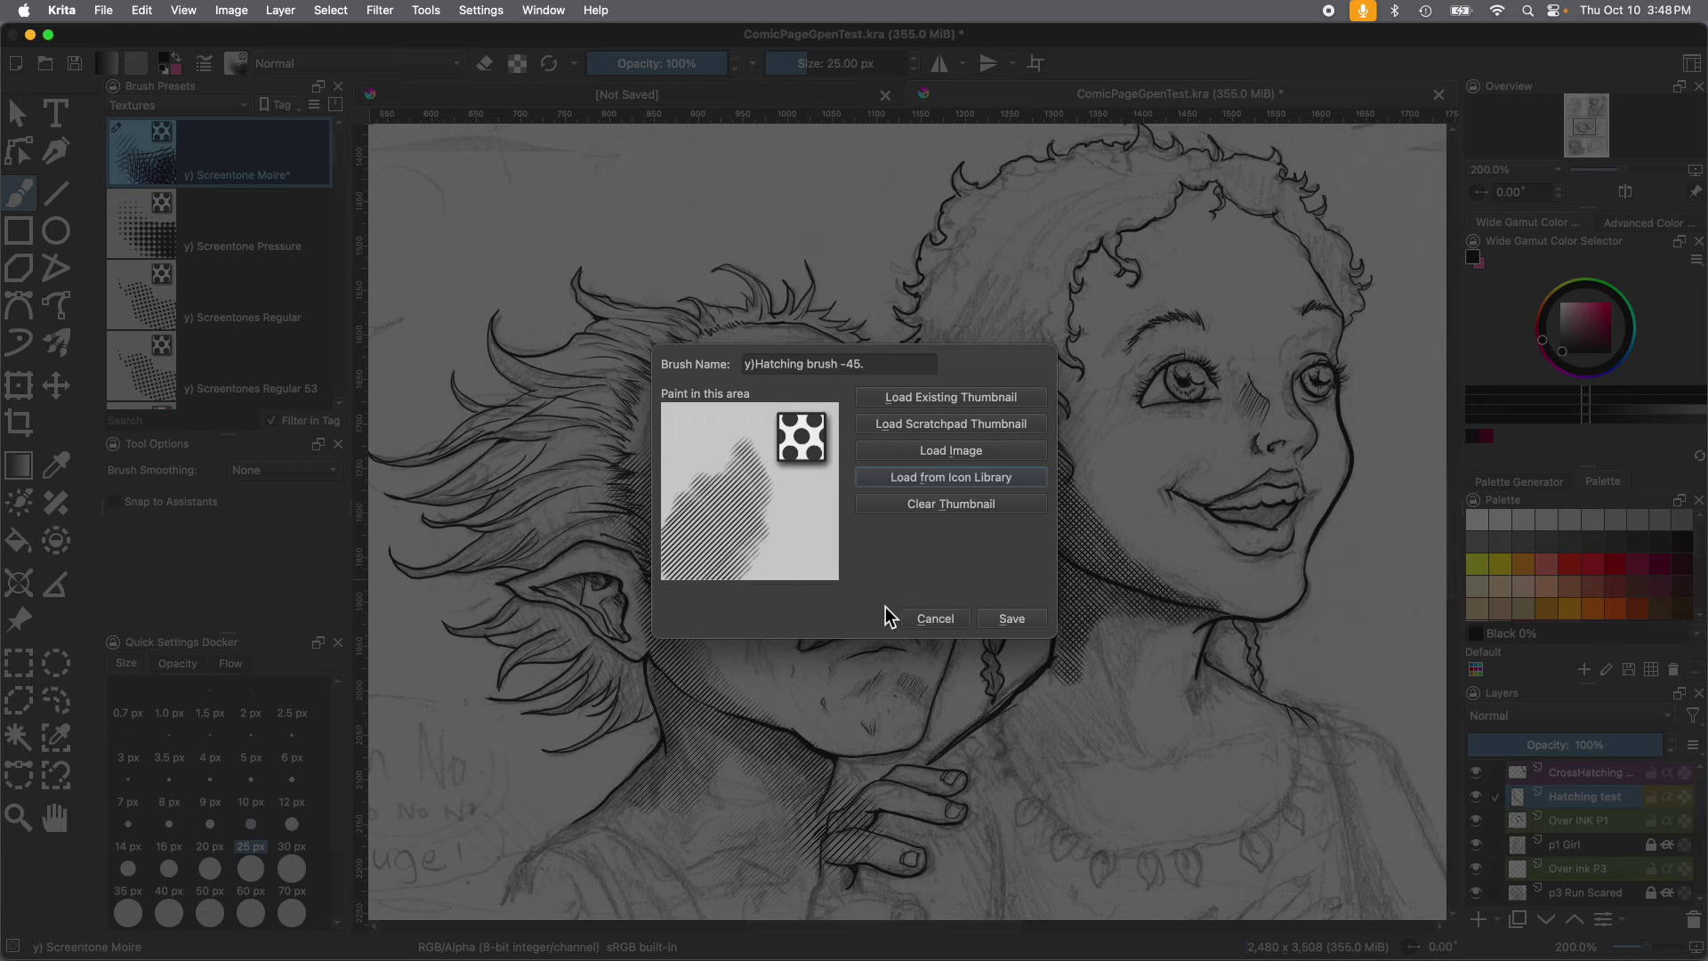
click(1012, 620)
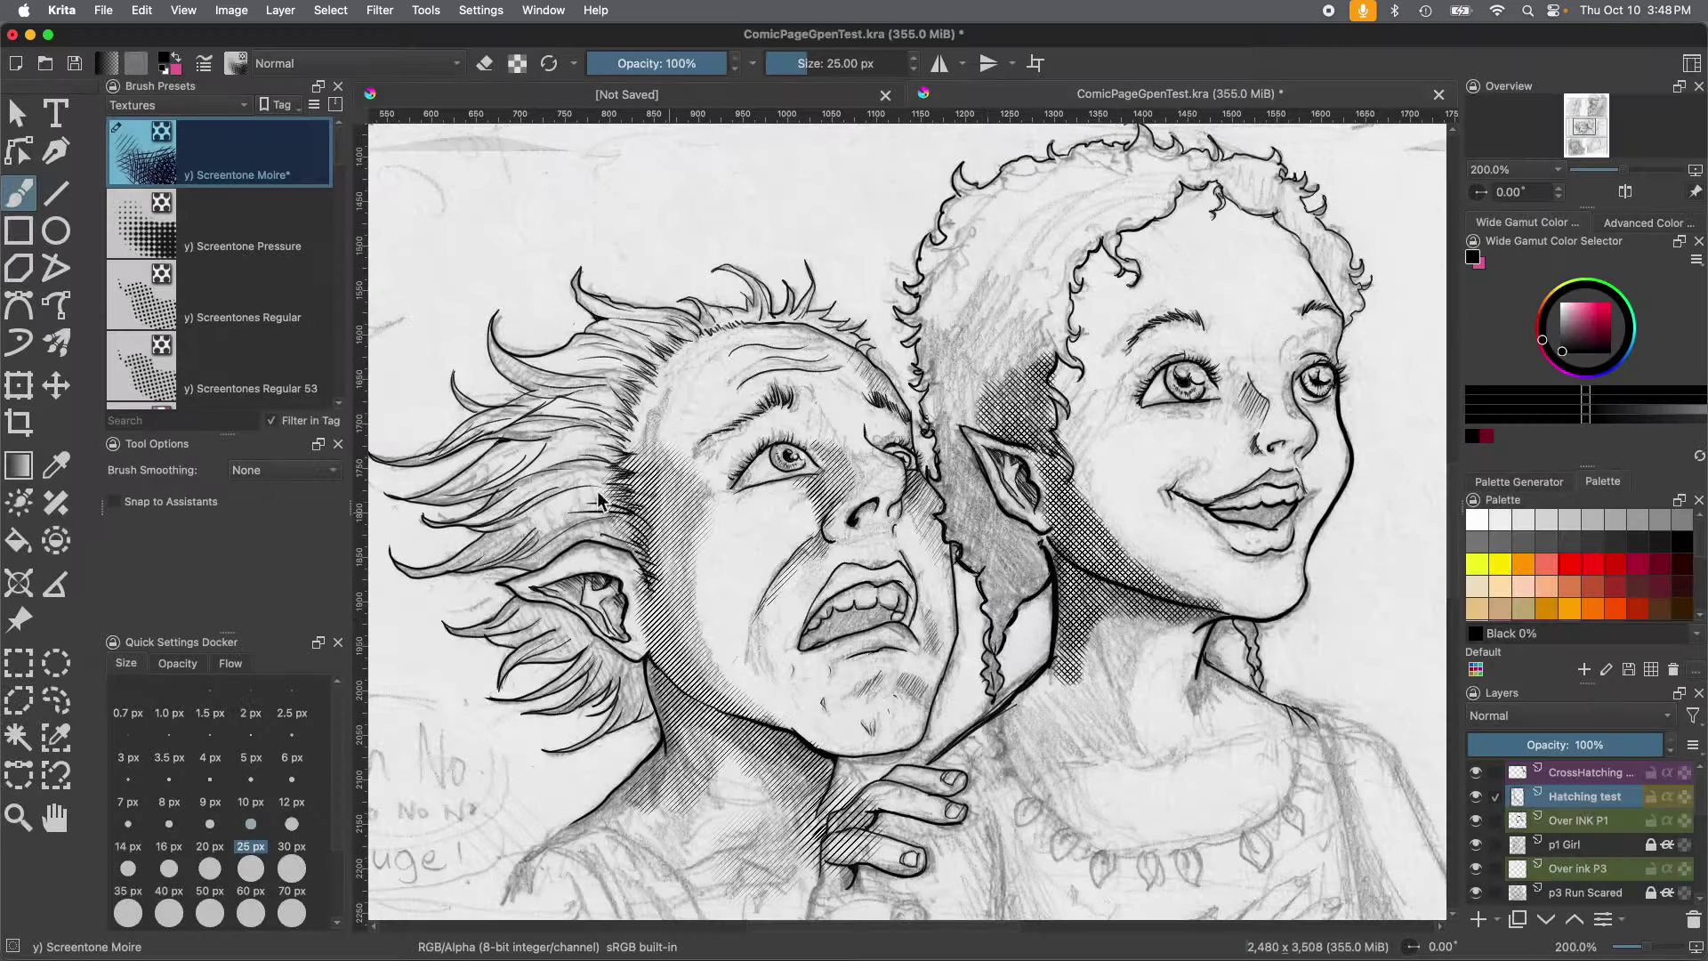
Search the brush presets for 'Hatch'.
click(160, 420)
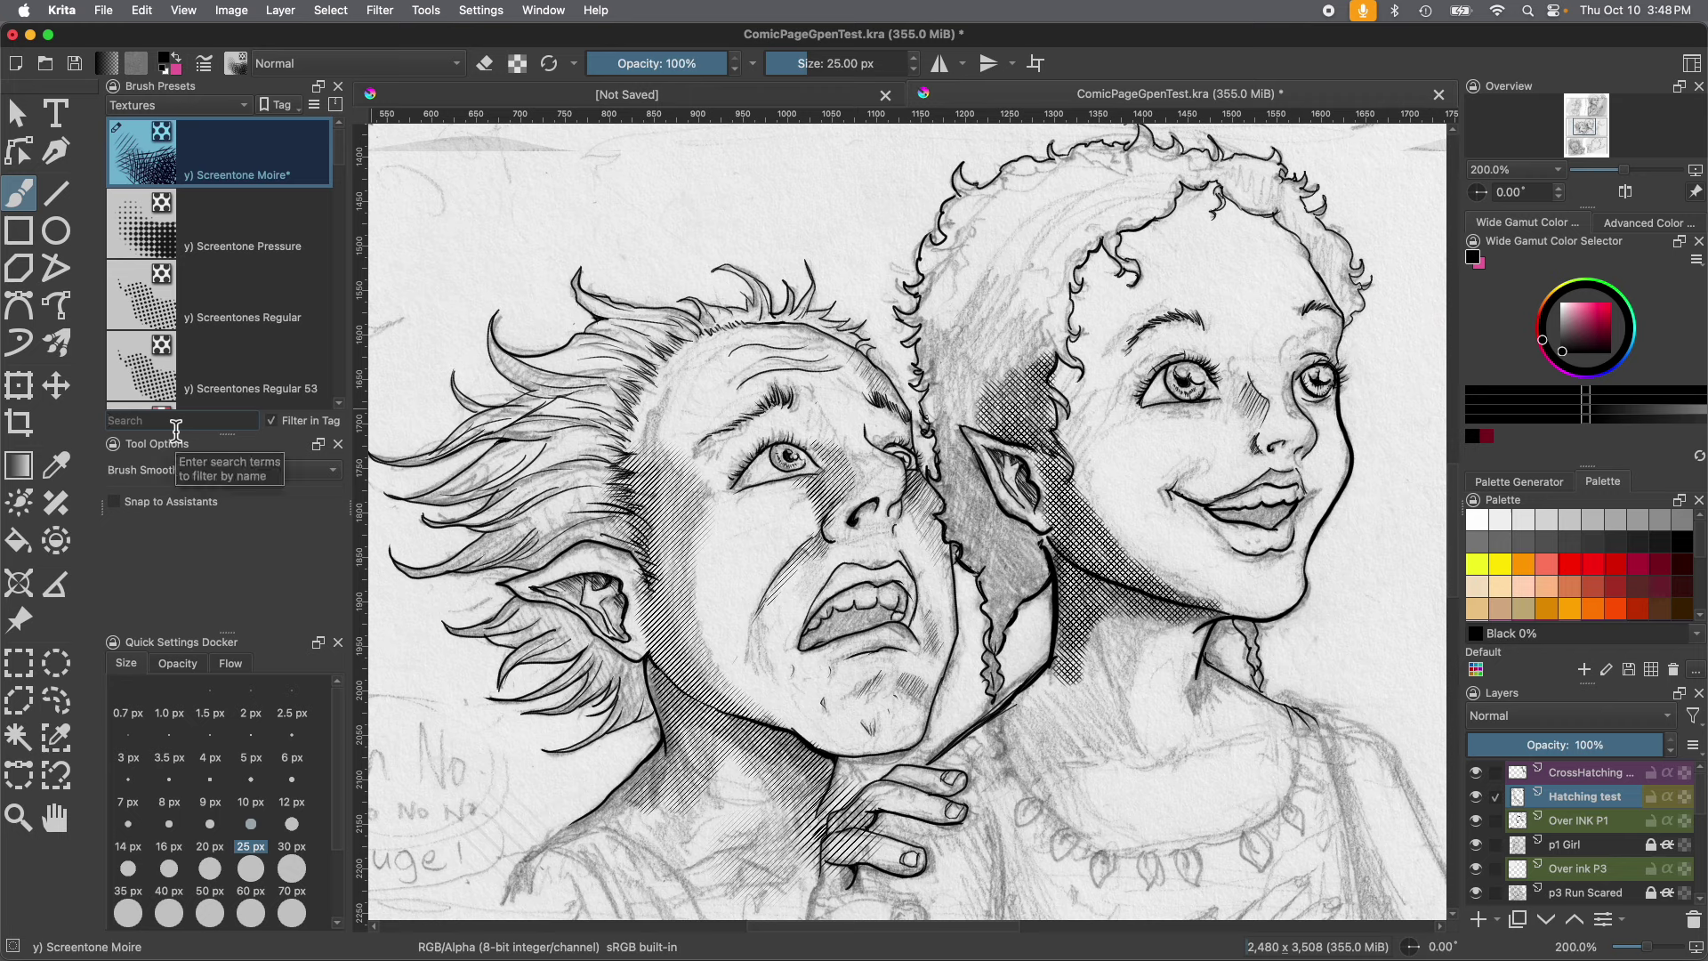
text(Ha)
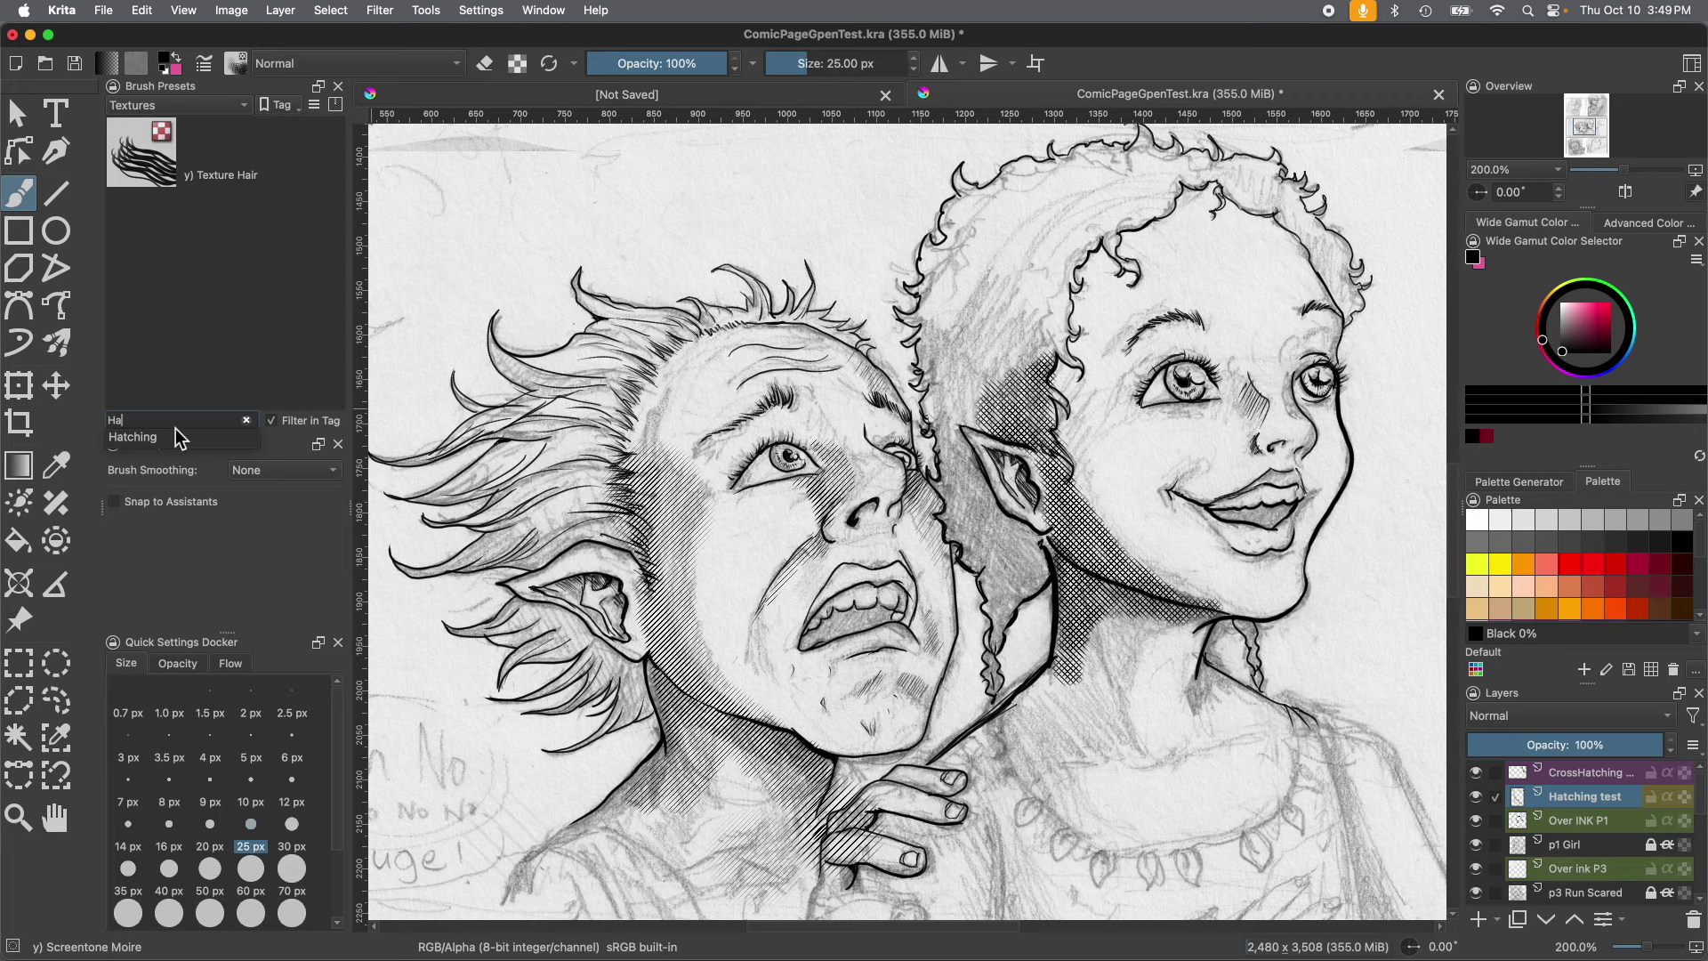
text(tching)
click(165, 436)
Set the preset tag filter to All and make the Crosshatching brush active.
click(147, 107)
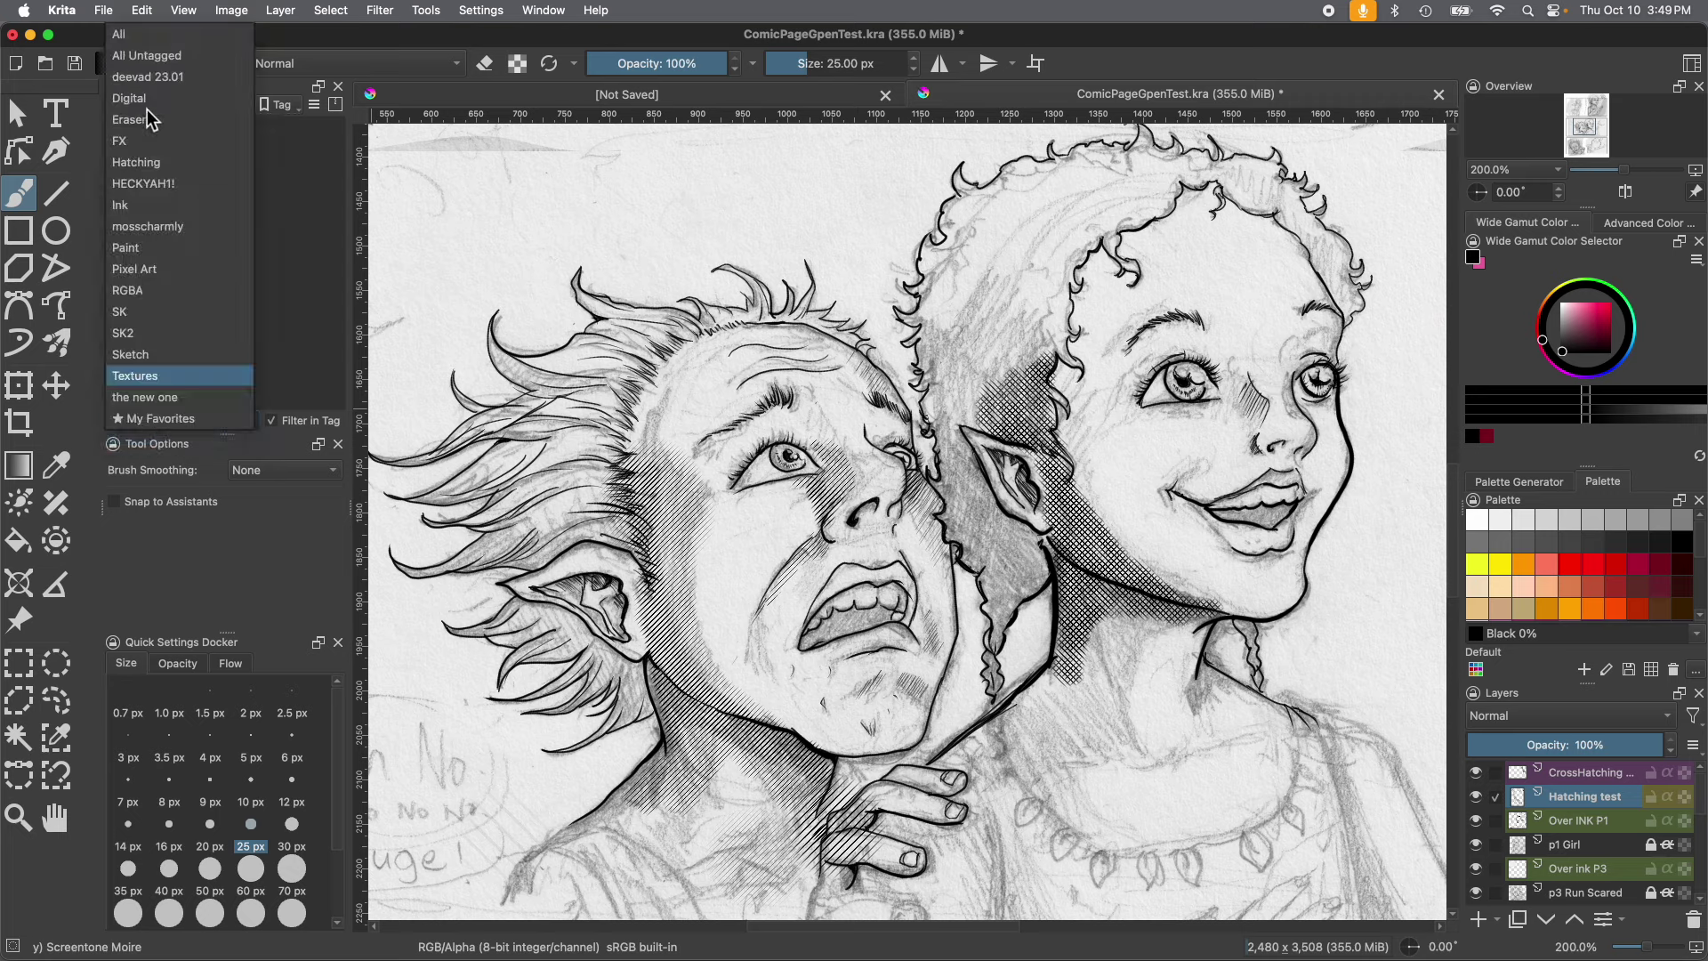
click(139, 35)
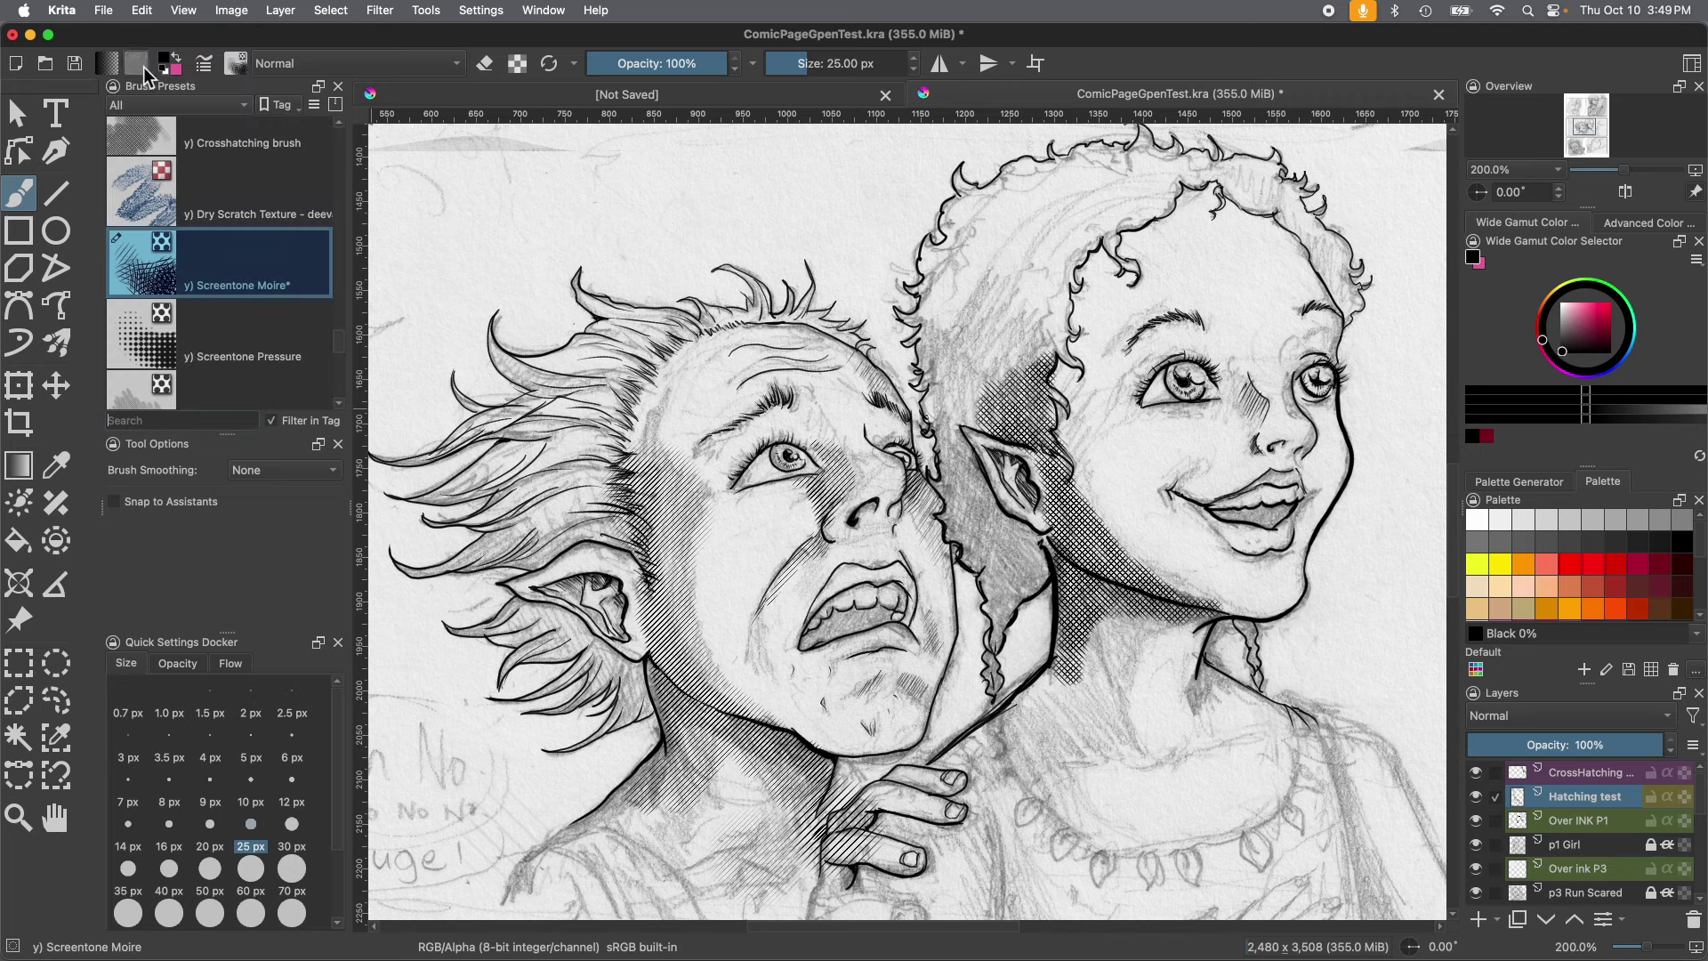
click(226, 140)
scroll(267, 266, up, 10)
scroll(336, 343, down, 5)
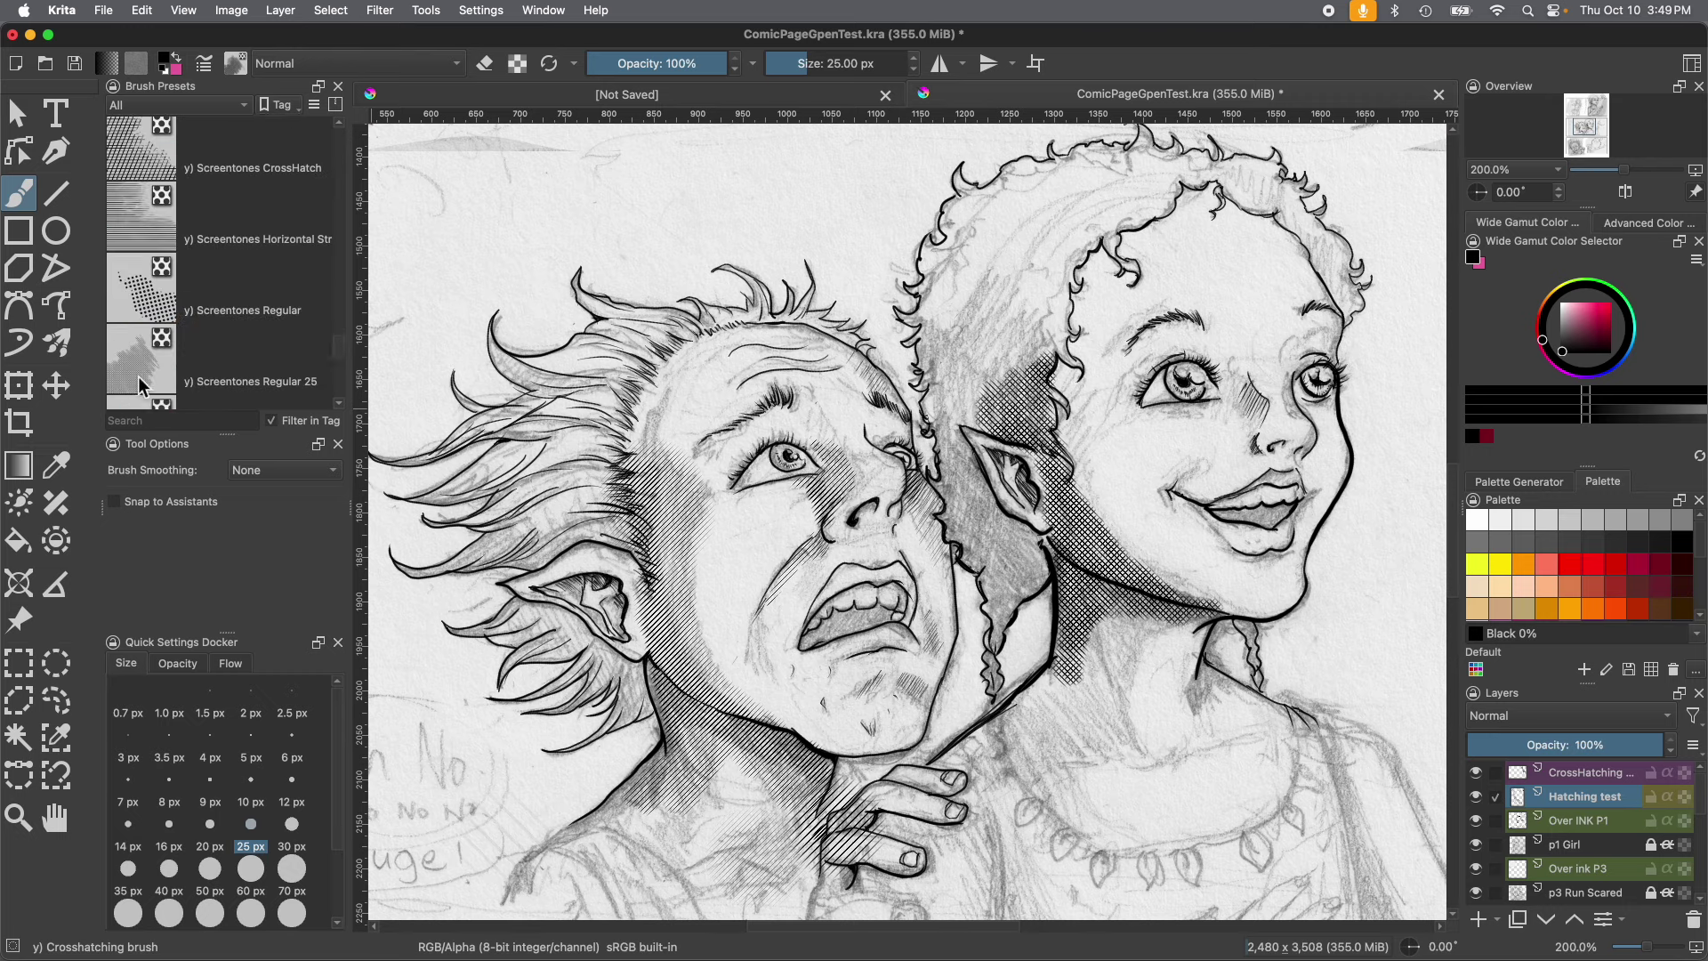
scroll(338, 350, down, 3)
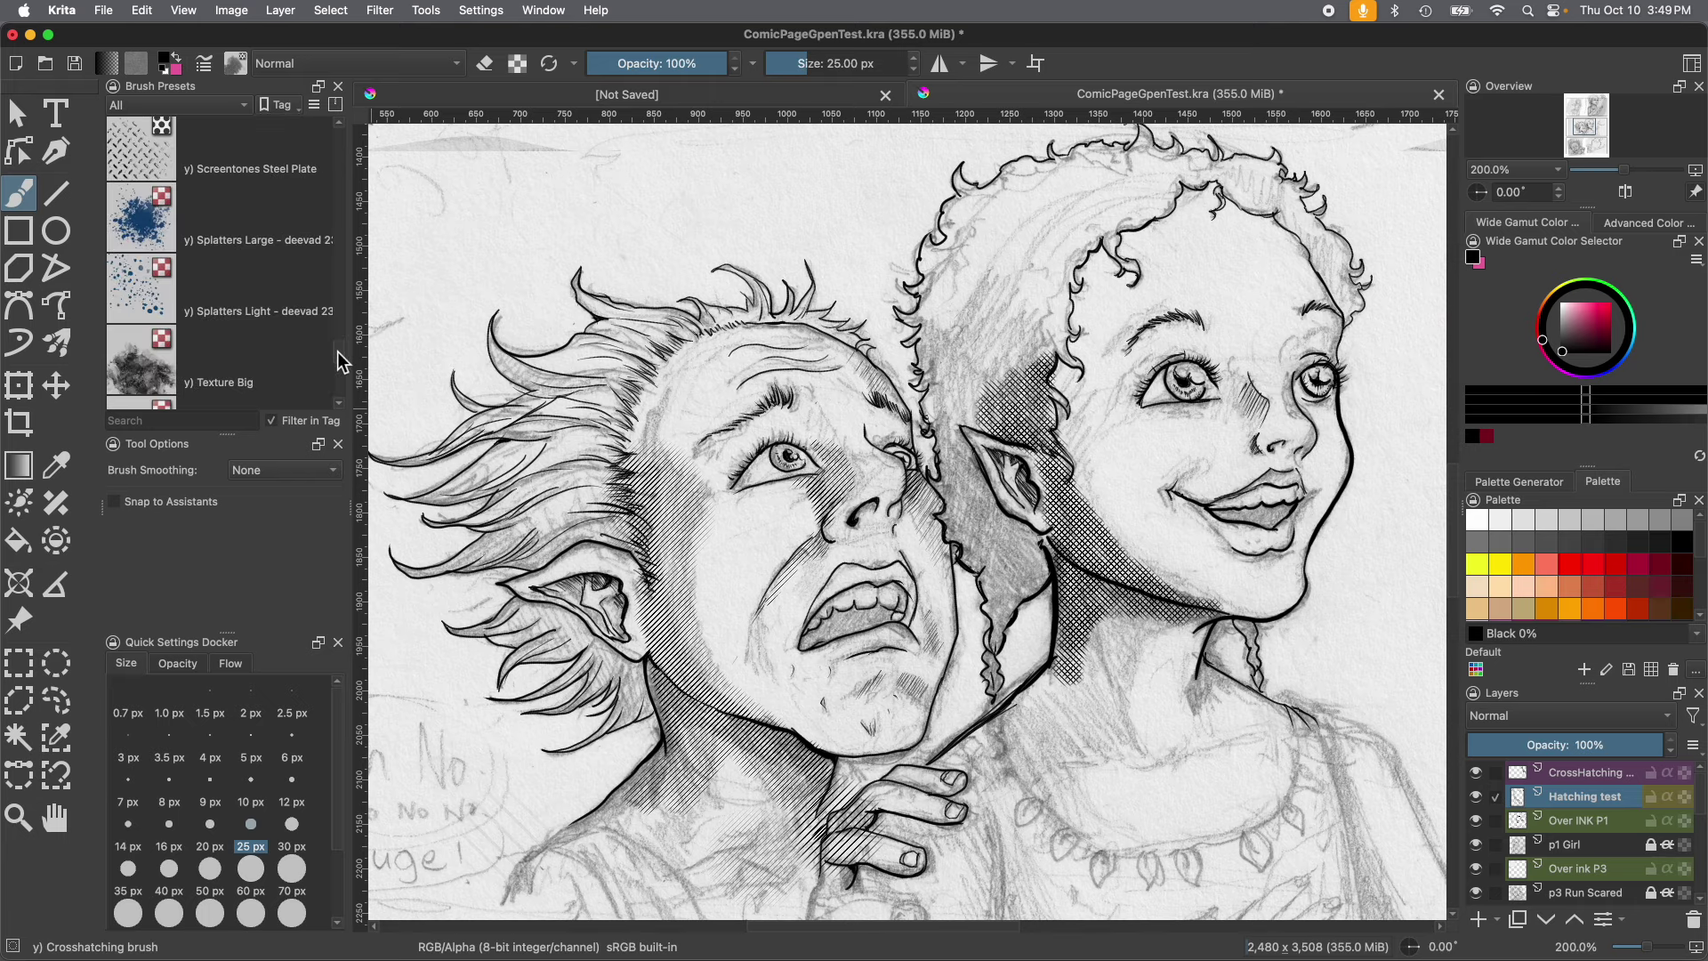
scroll(338, 351, up, 3)
scroll(336, 350, up, 2)
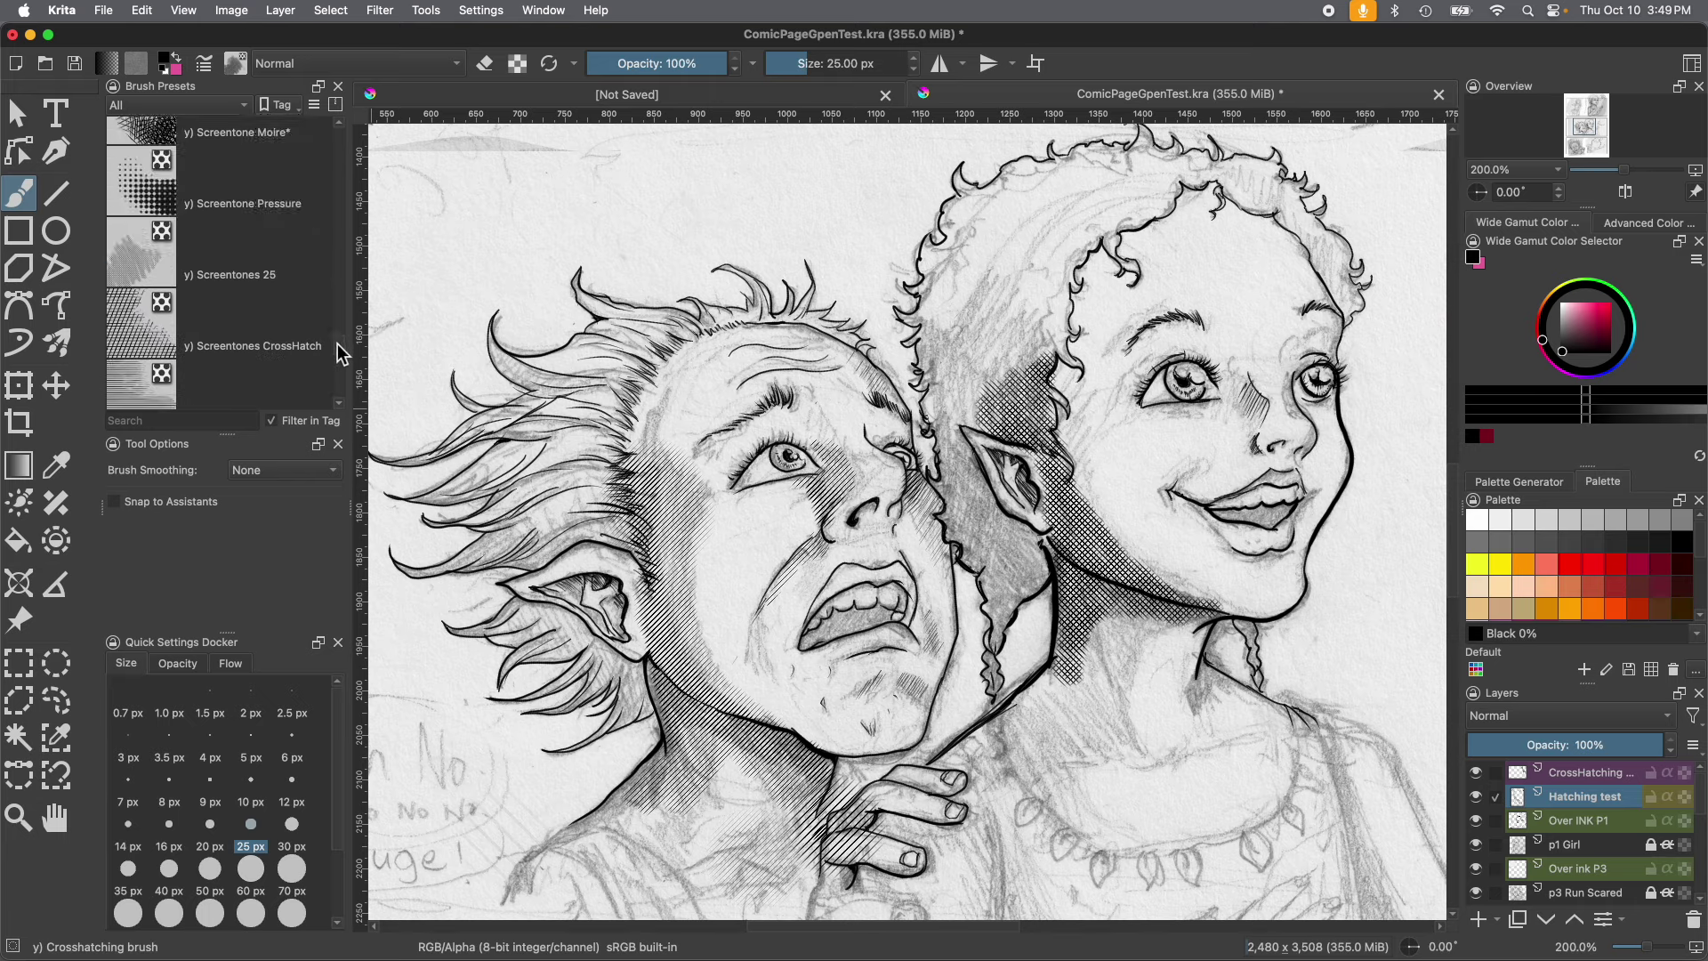
Keep the tag filter on All and filter the presets by 'Hatch' again.
click(146, 106)
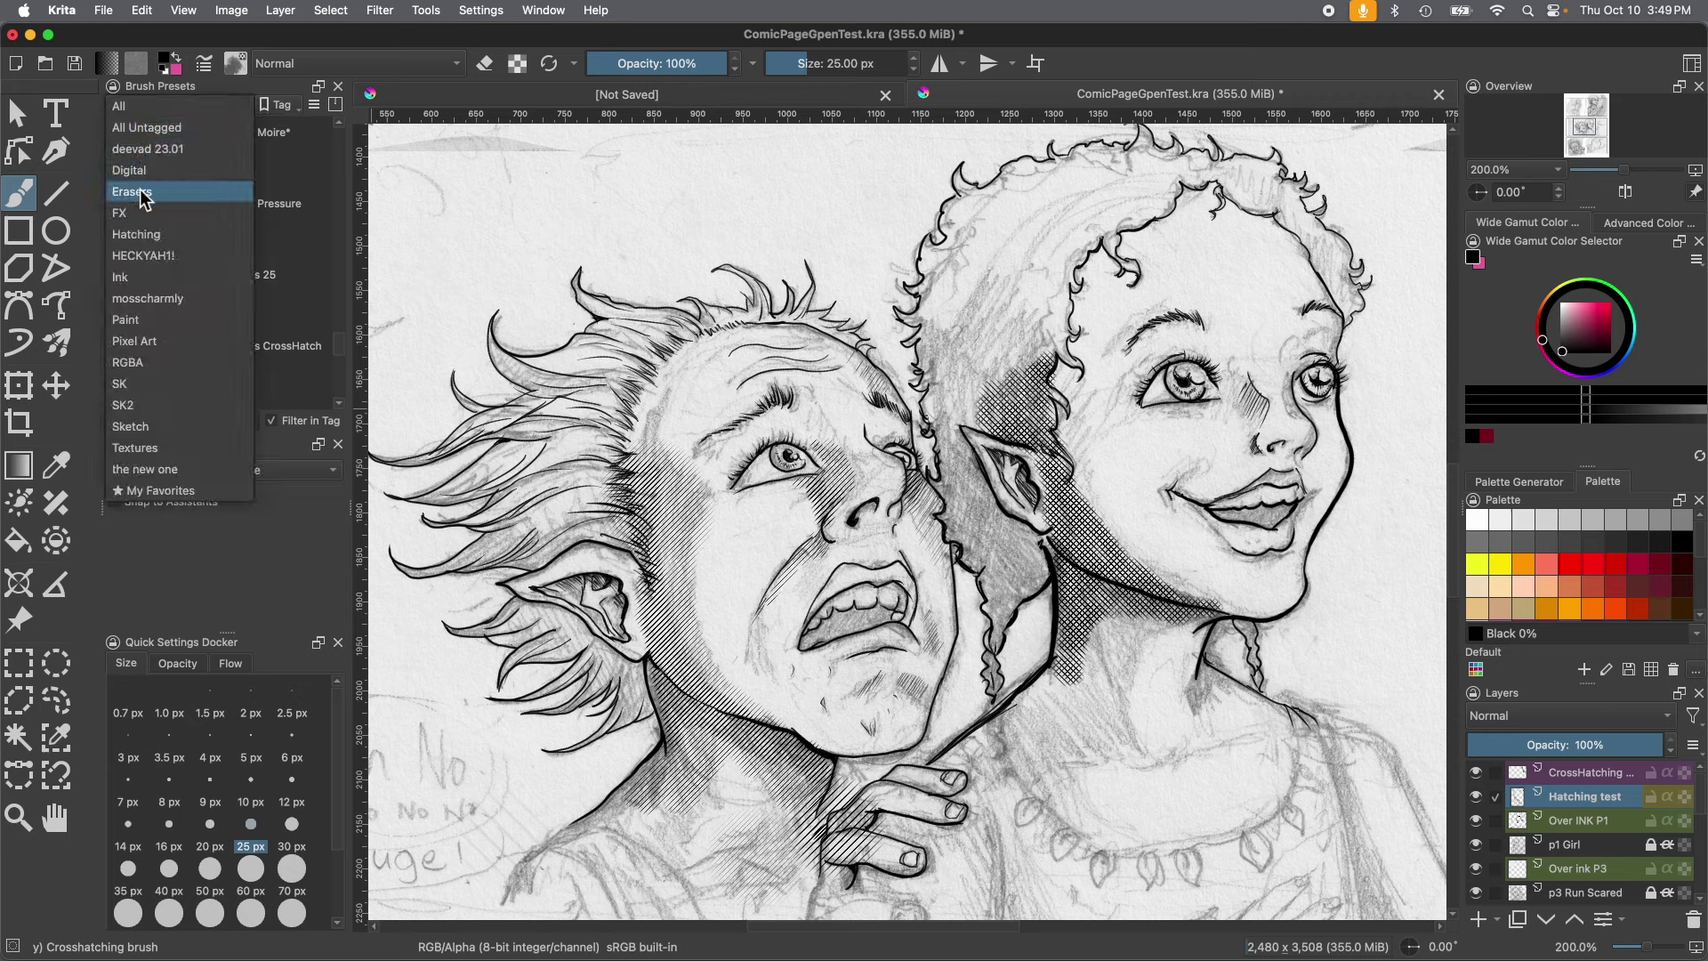
click(127, 109)
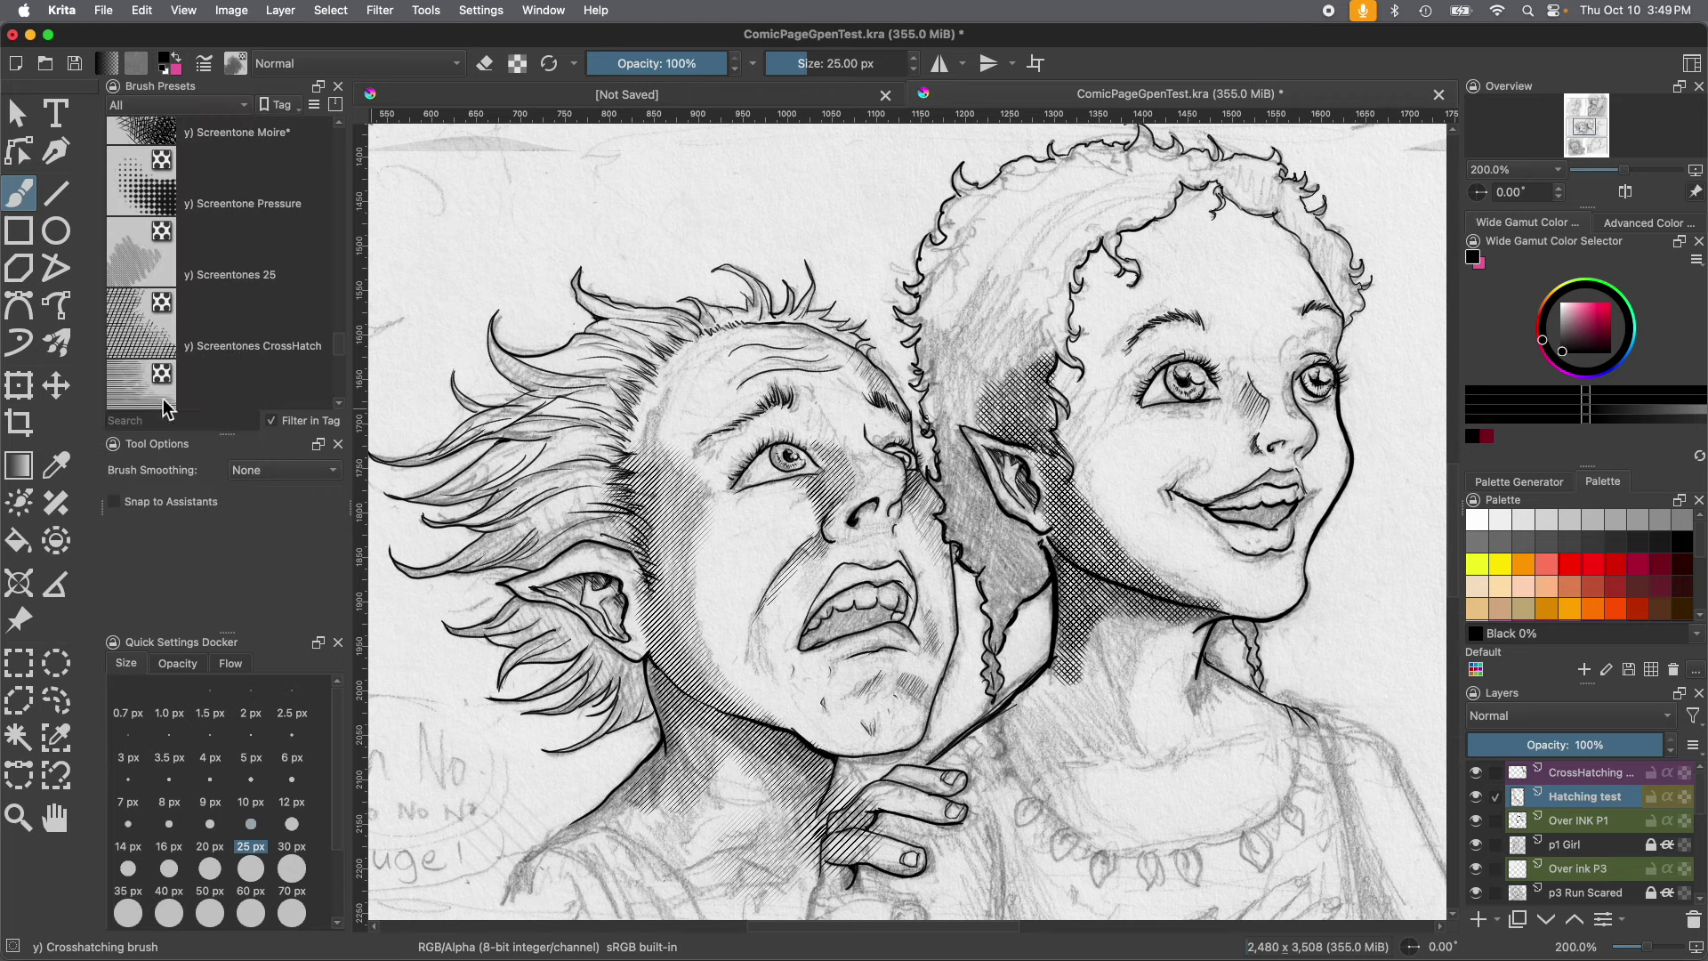
click(169, 422)
text(Hatch)
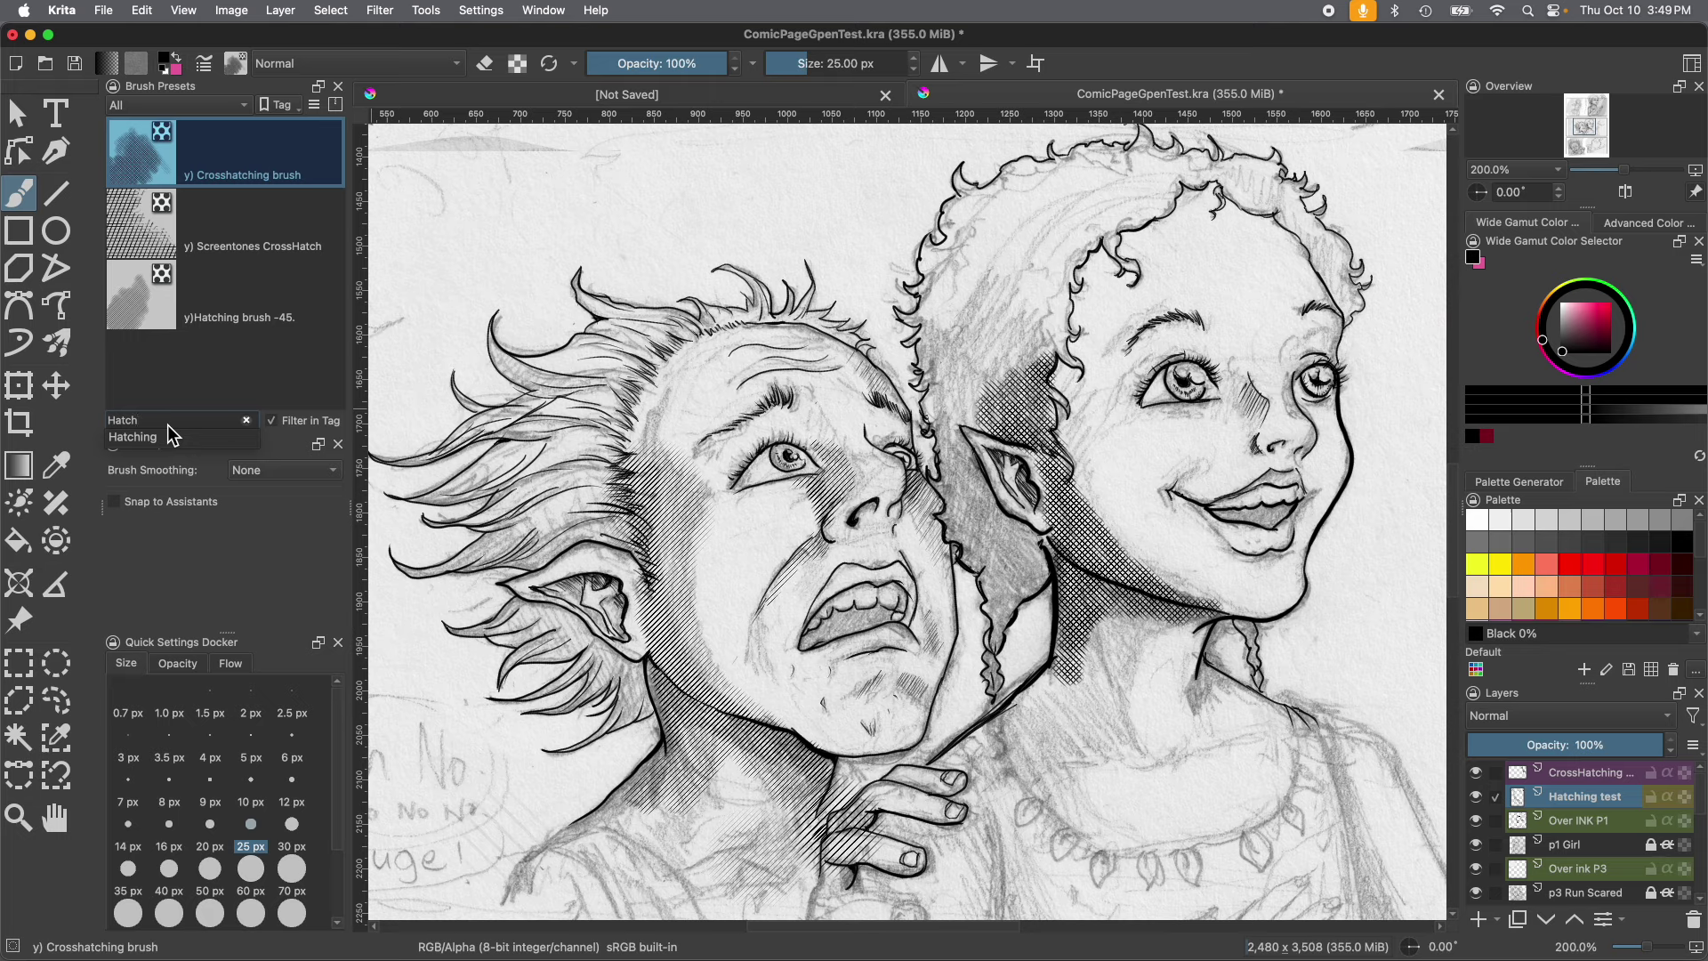
Select y)Hatching brush -45. and assign it to the Hatching tag.
click(140, 315)
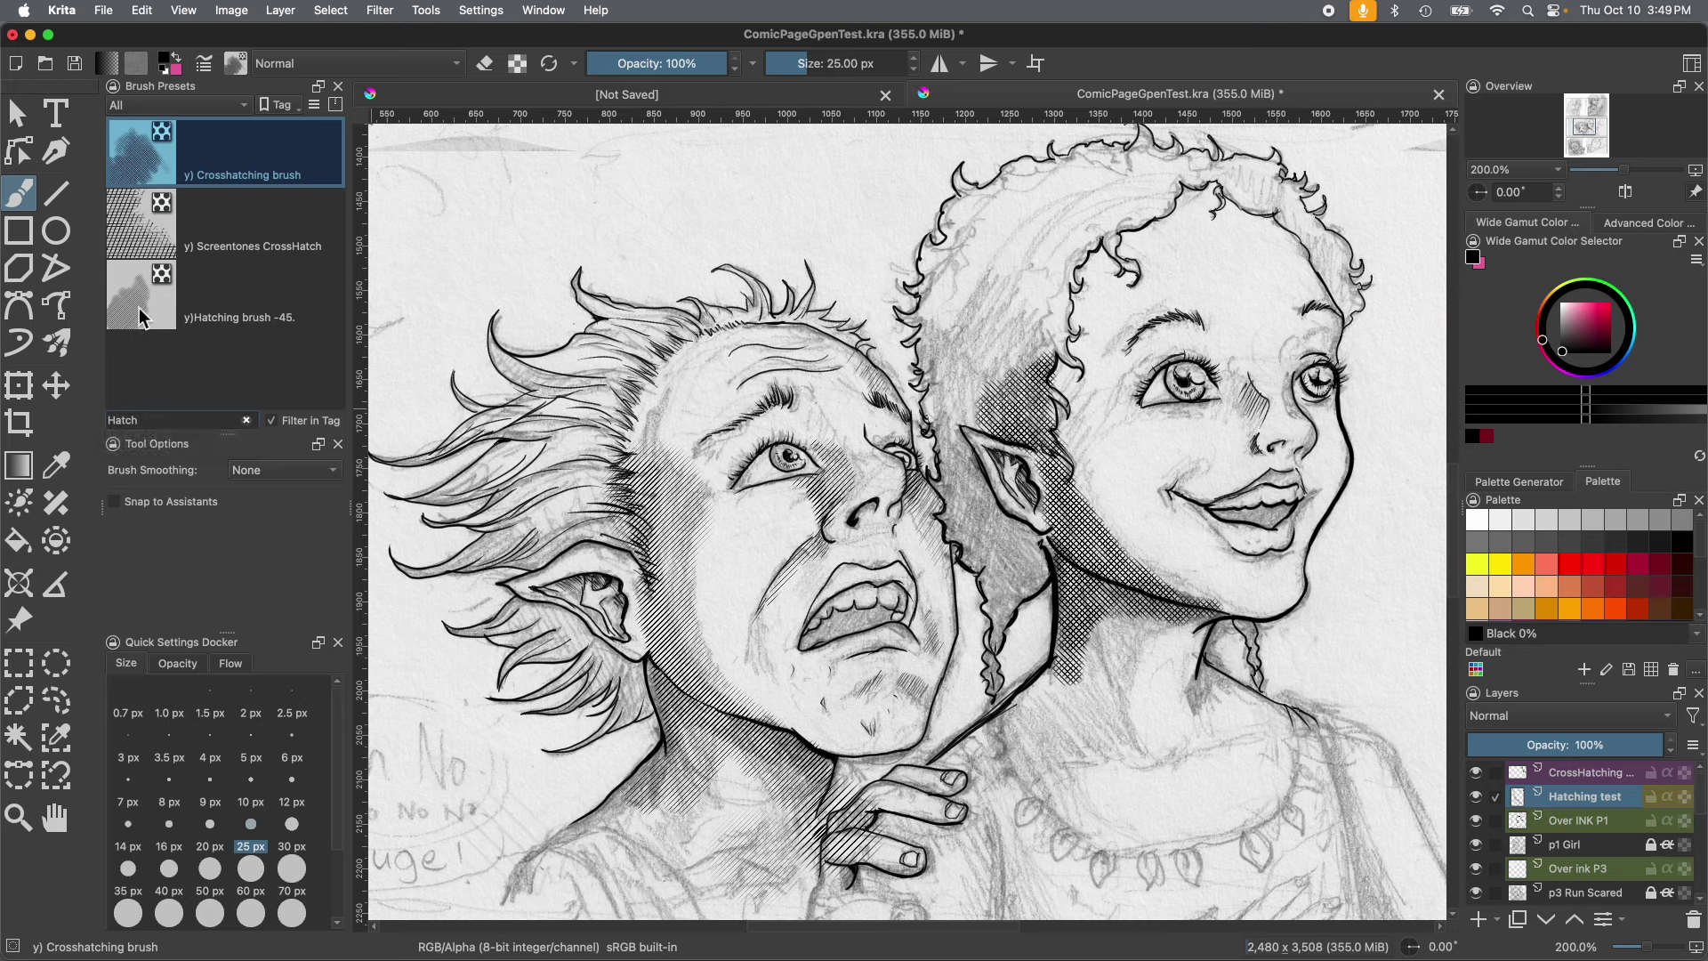
click(154, 301)
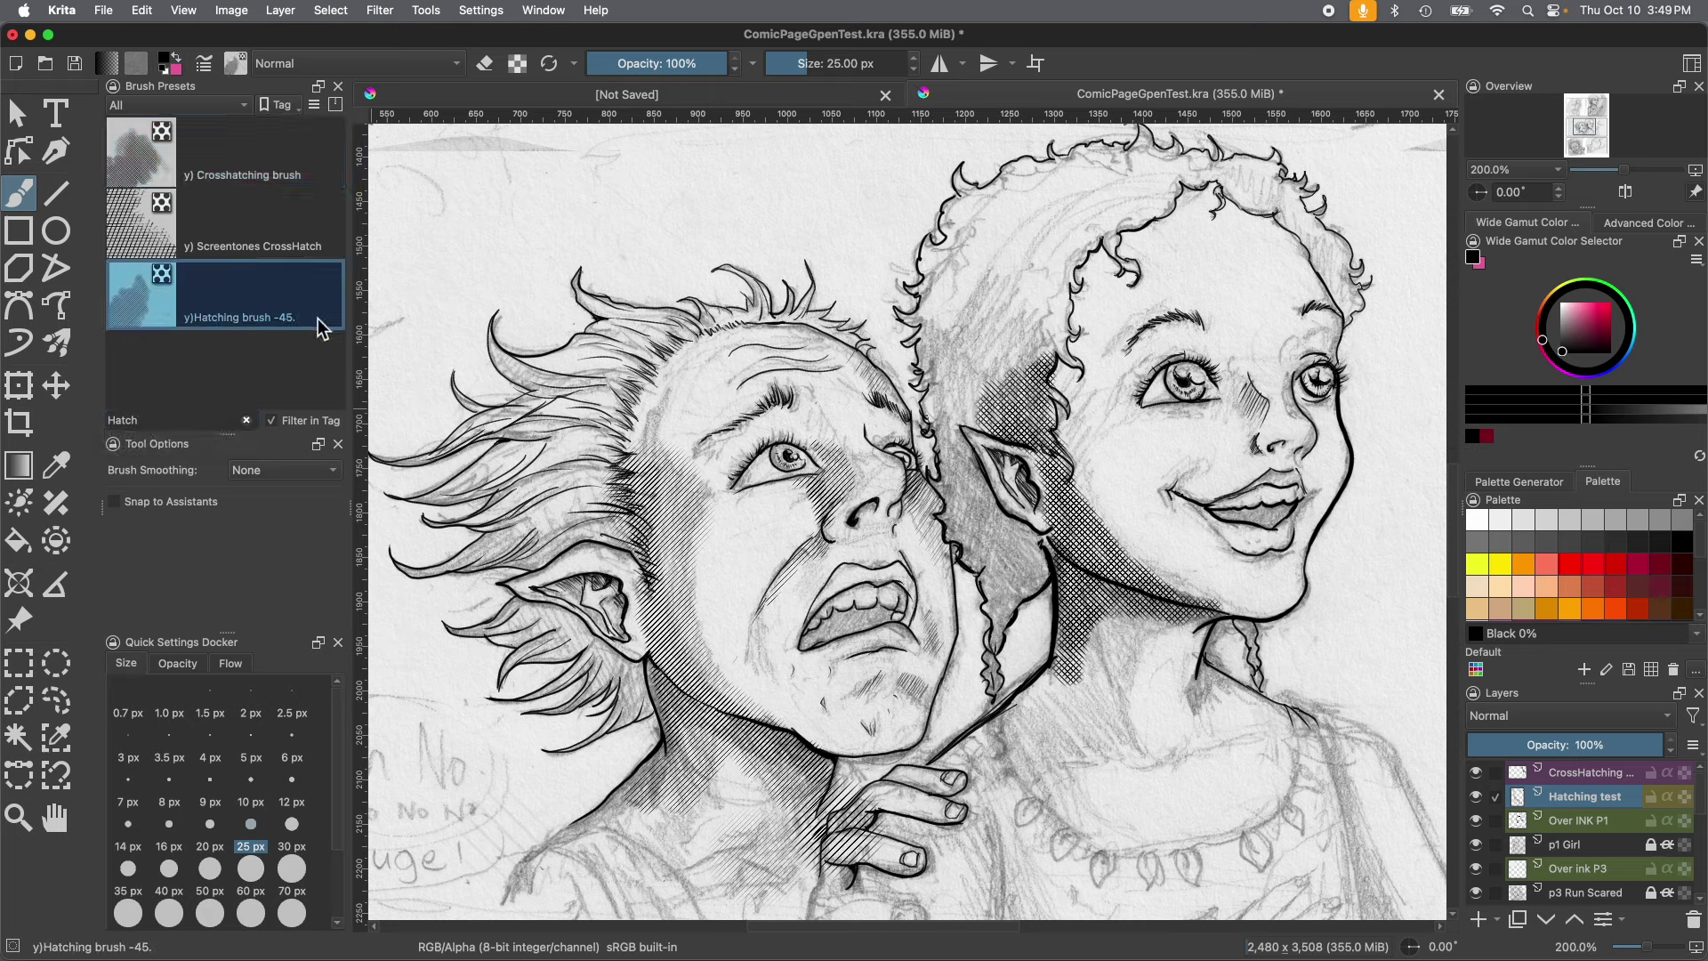
mouse_move(320, 328)
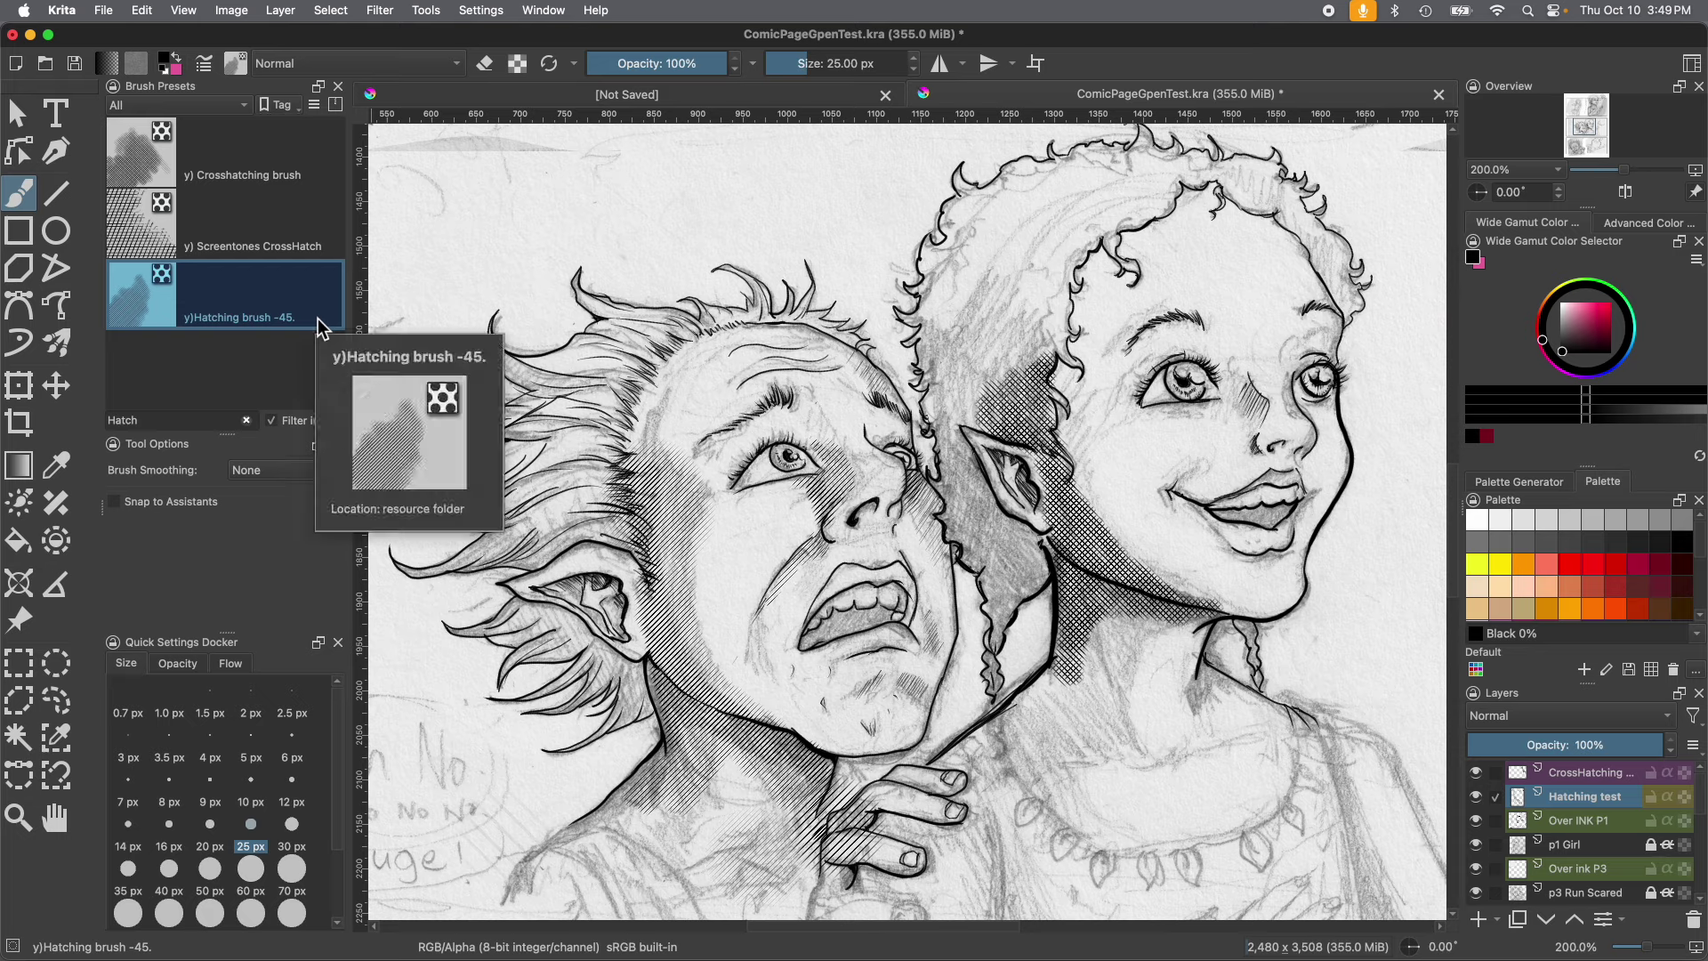
right_click(285, 303)
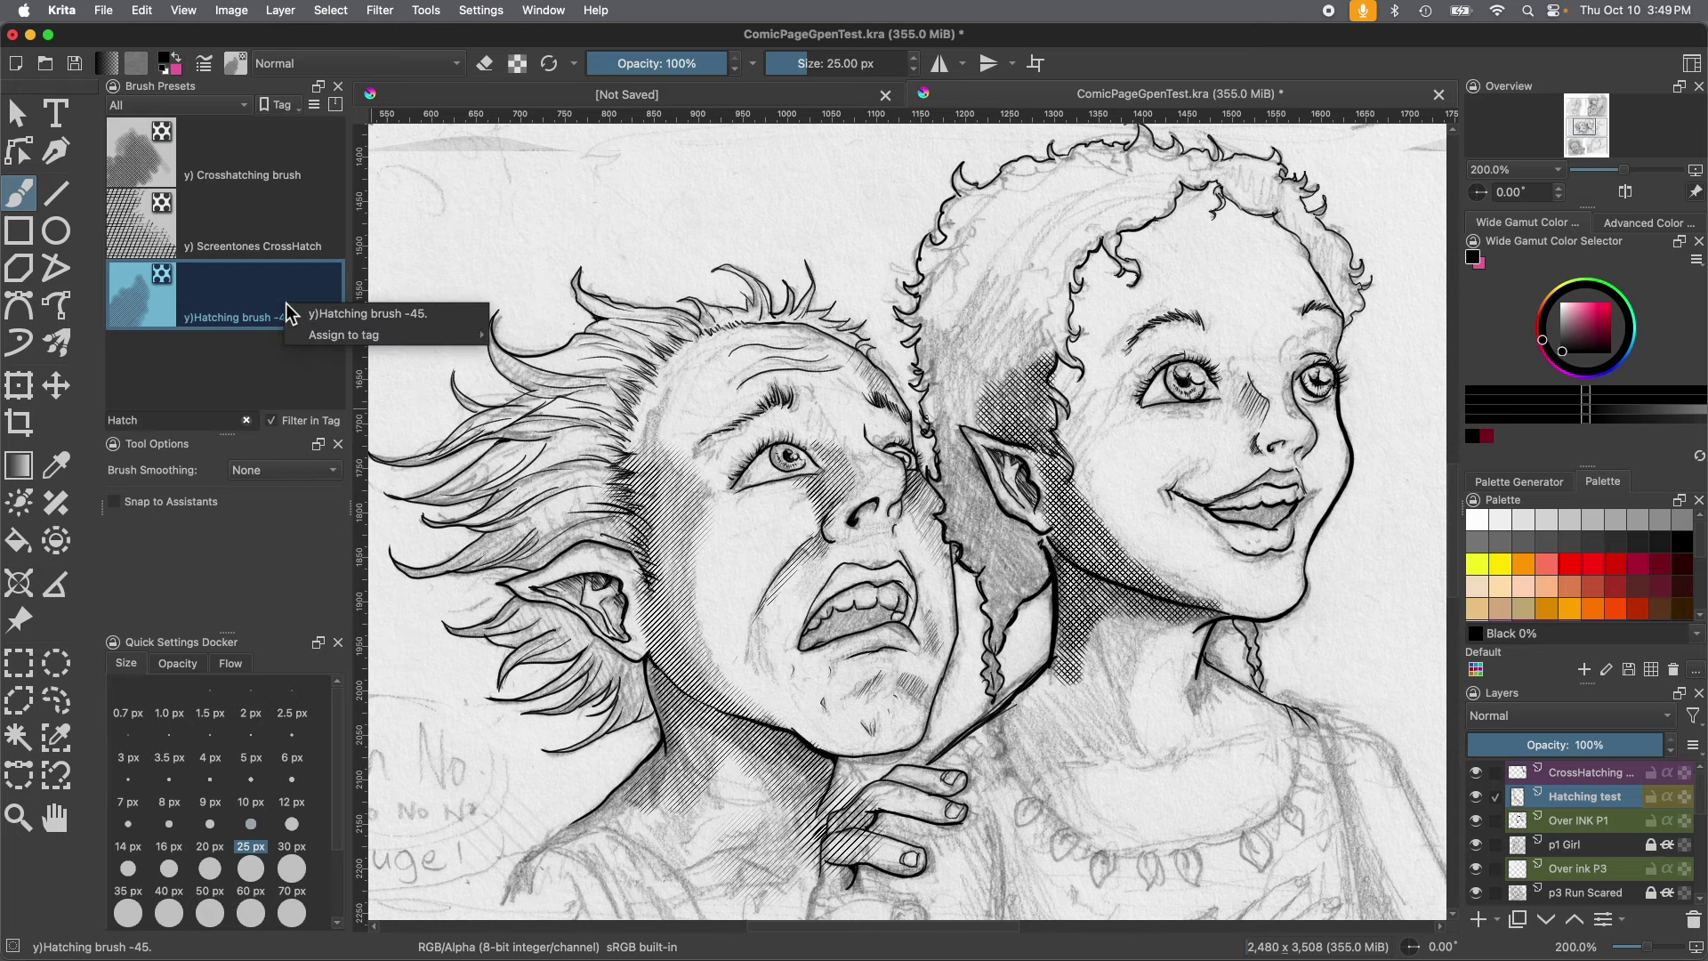
mouse_move(324, 343)
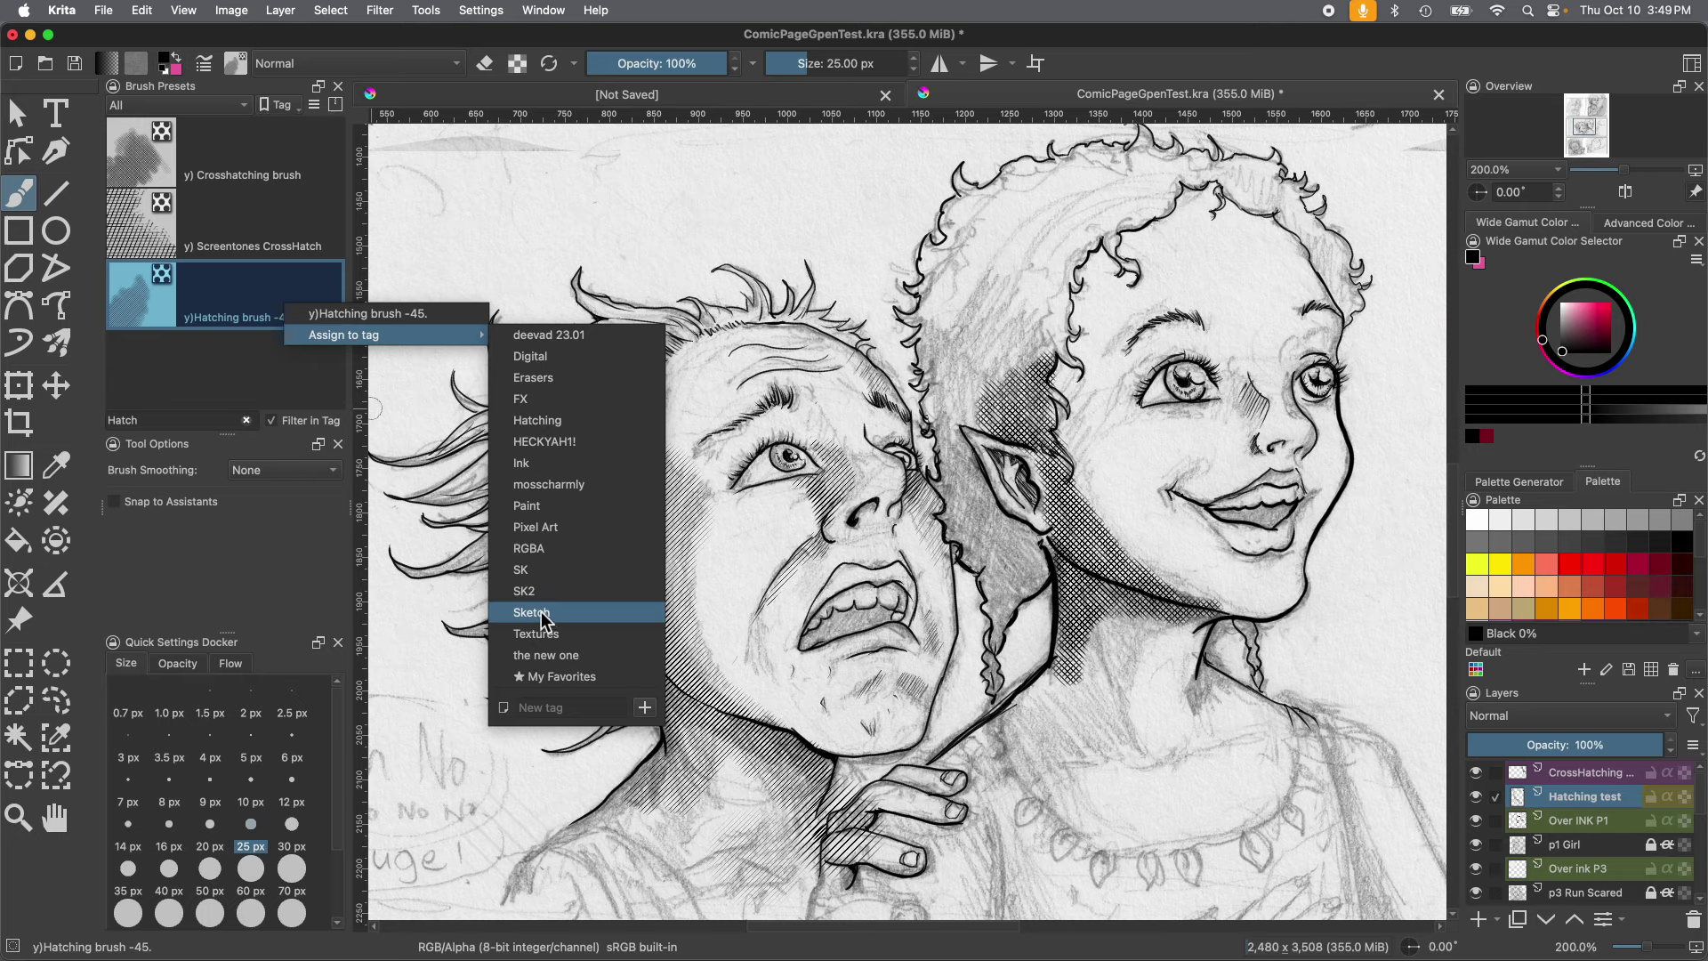
click(537, 419)
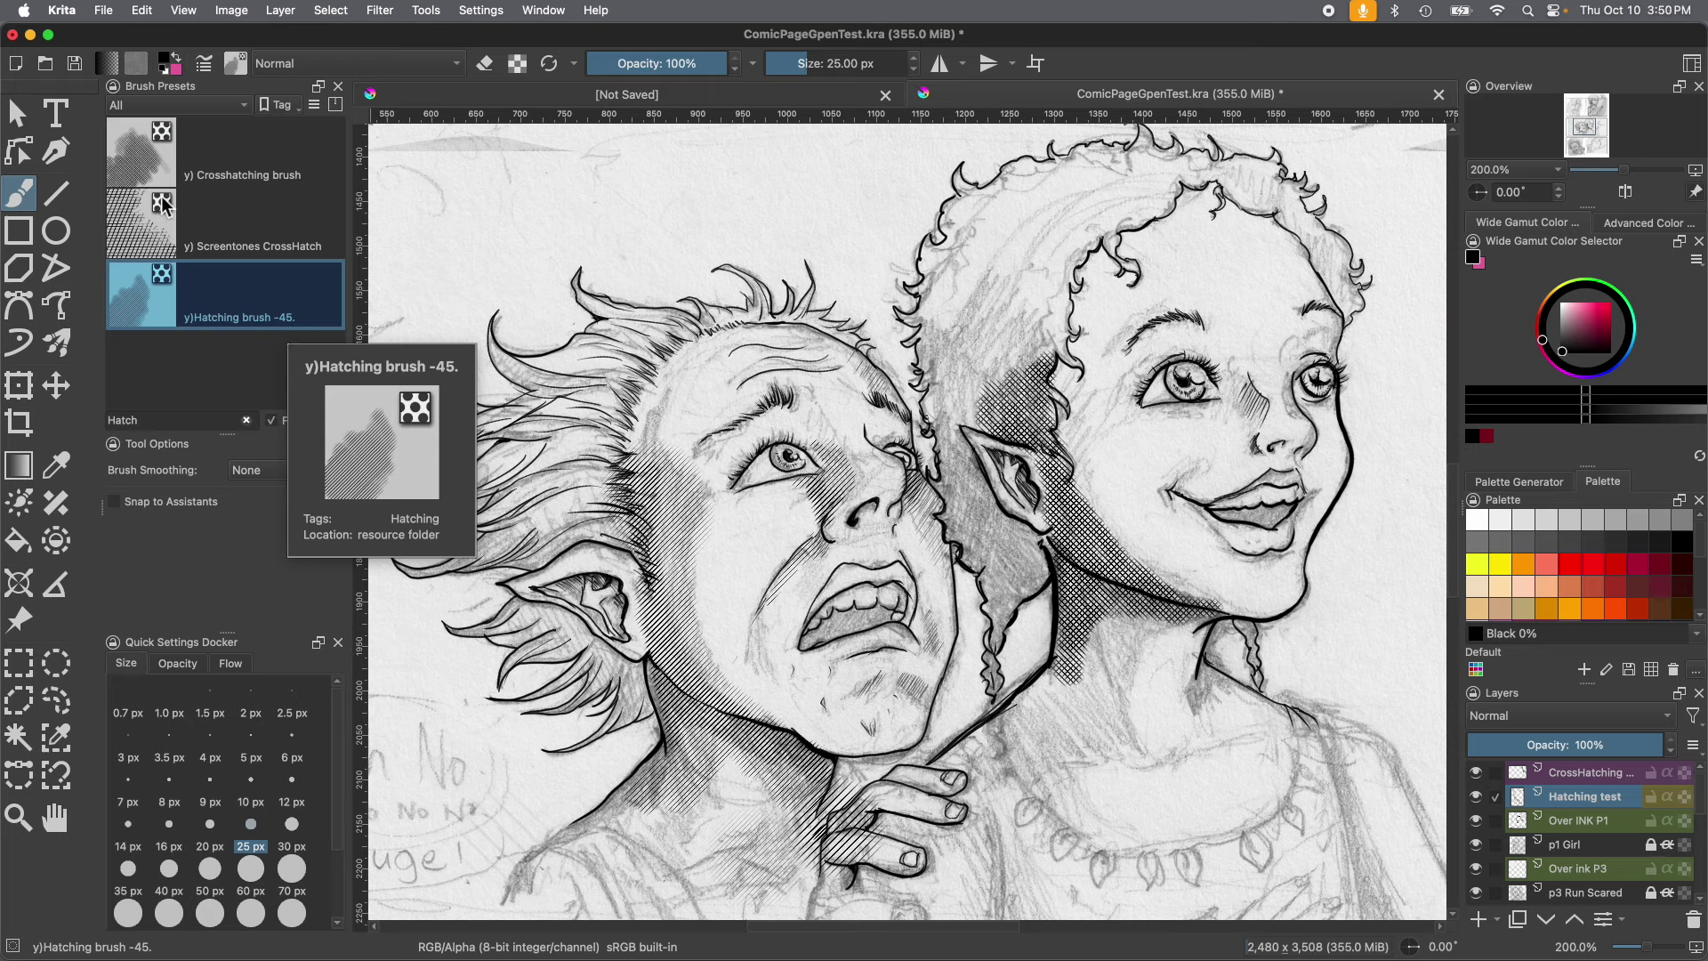
Check the preset tag list, then open the hatching brush's settings.
click(140, 106)
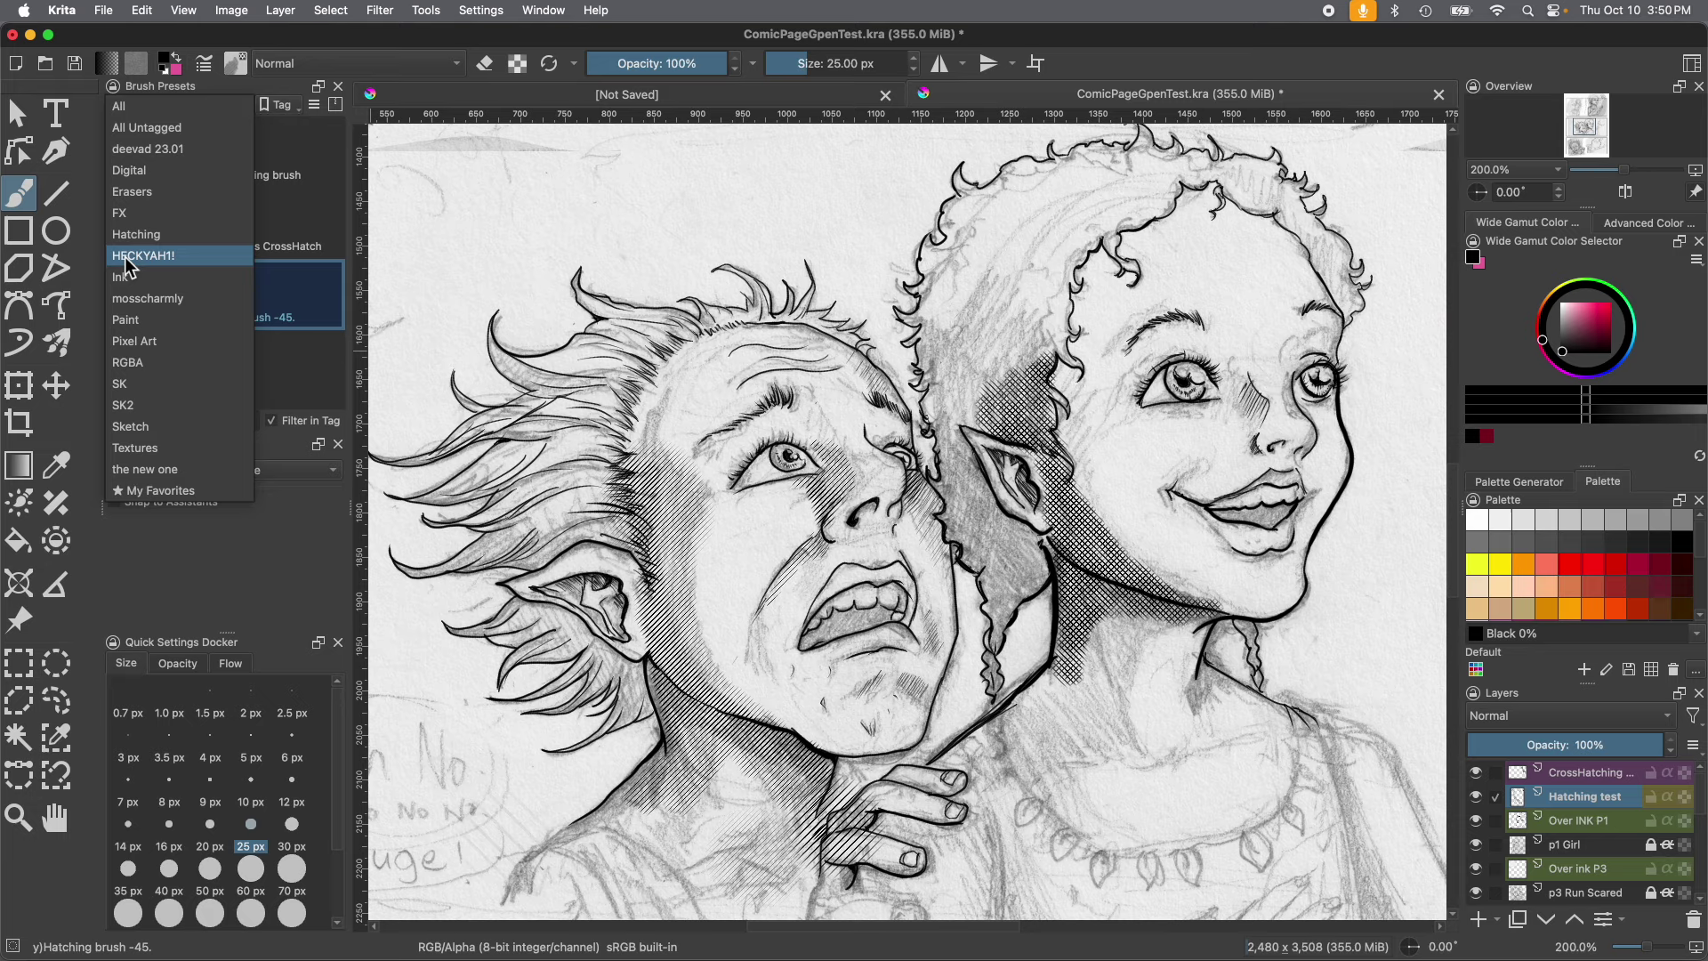
click(312, 326)
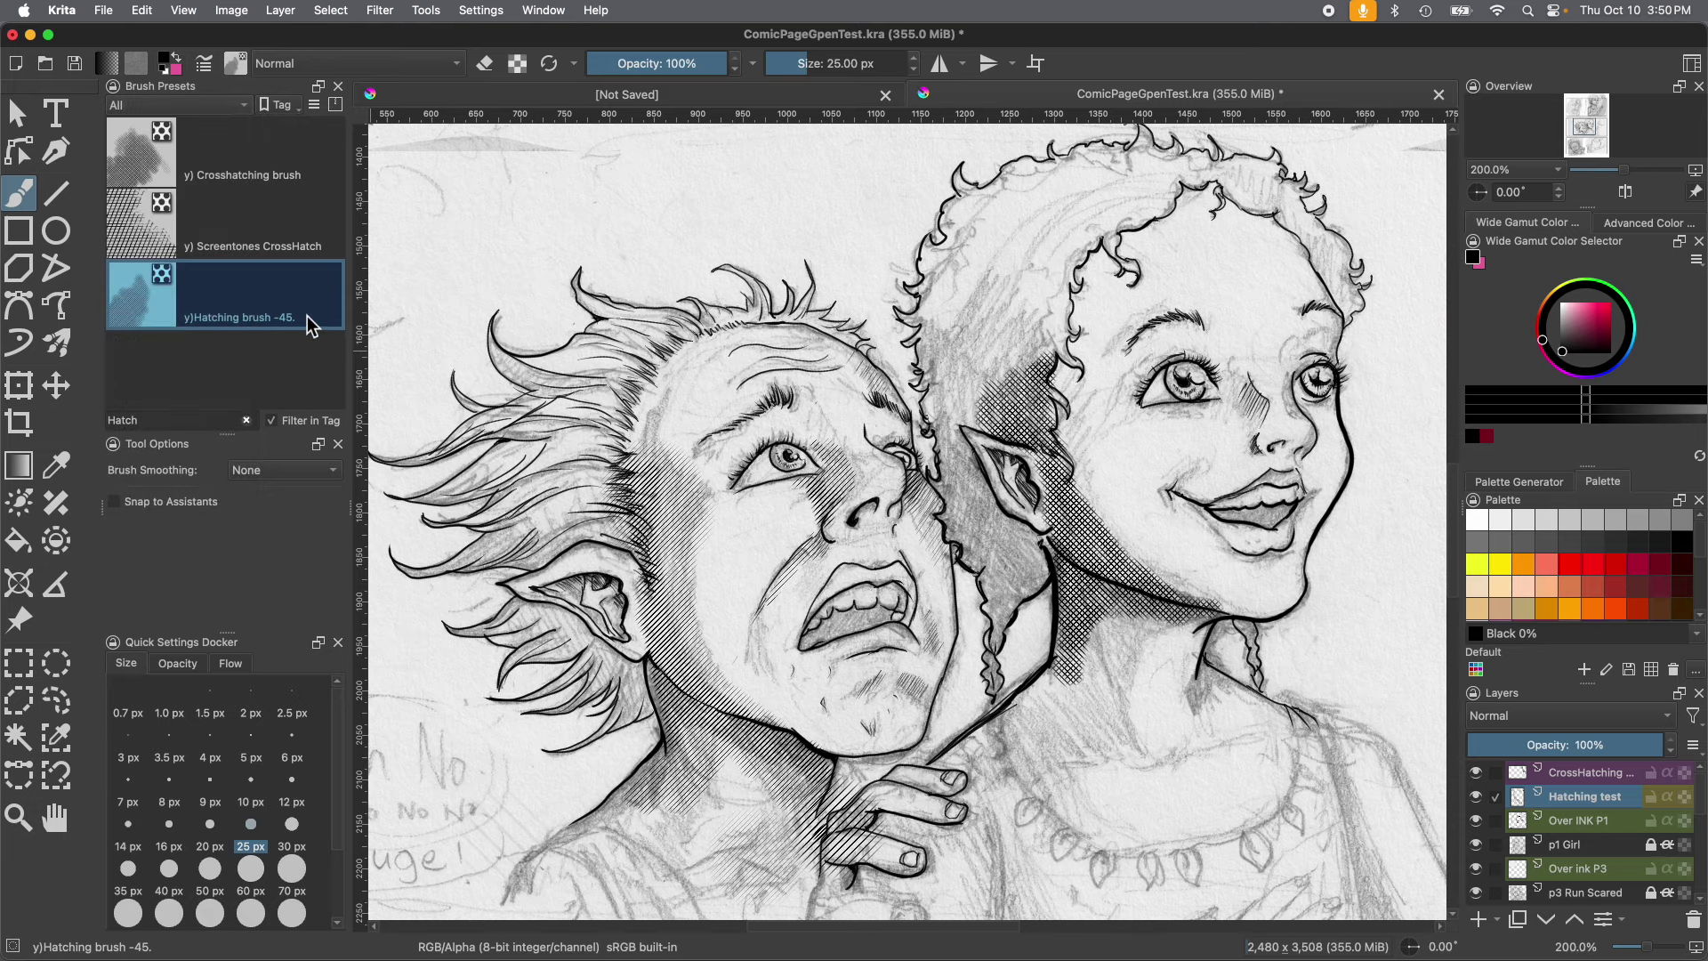
click(206, 66)
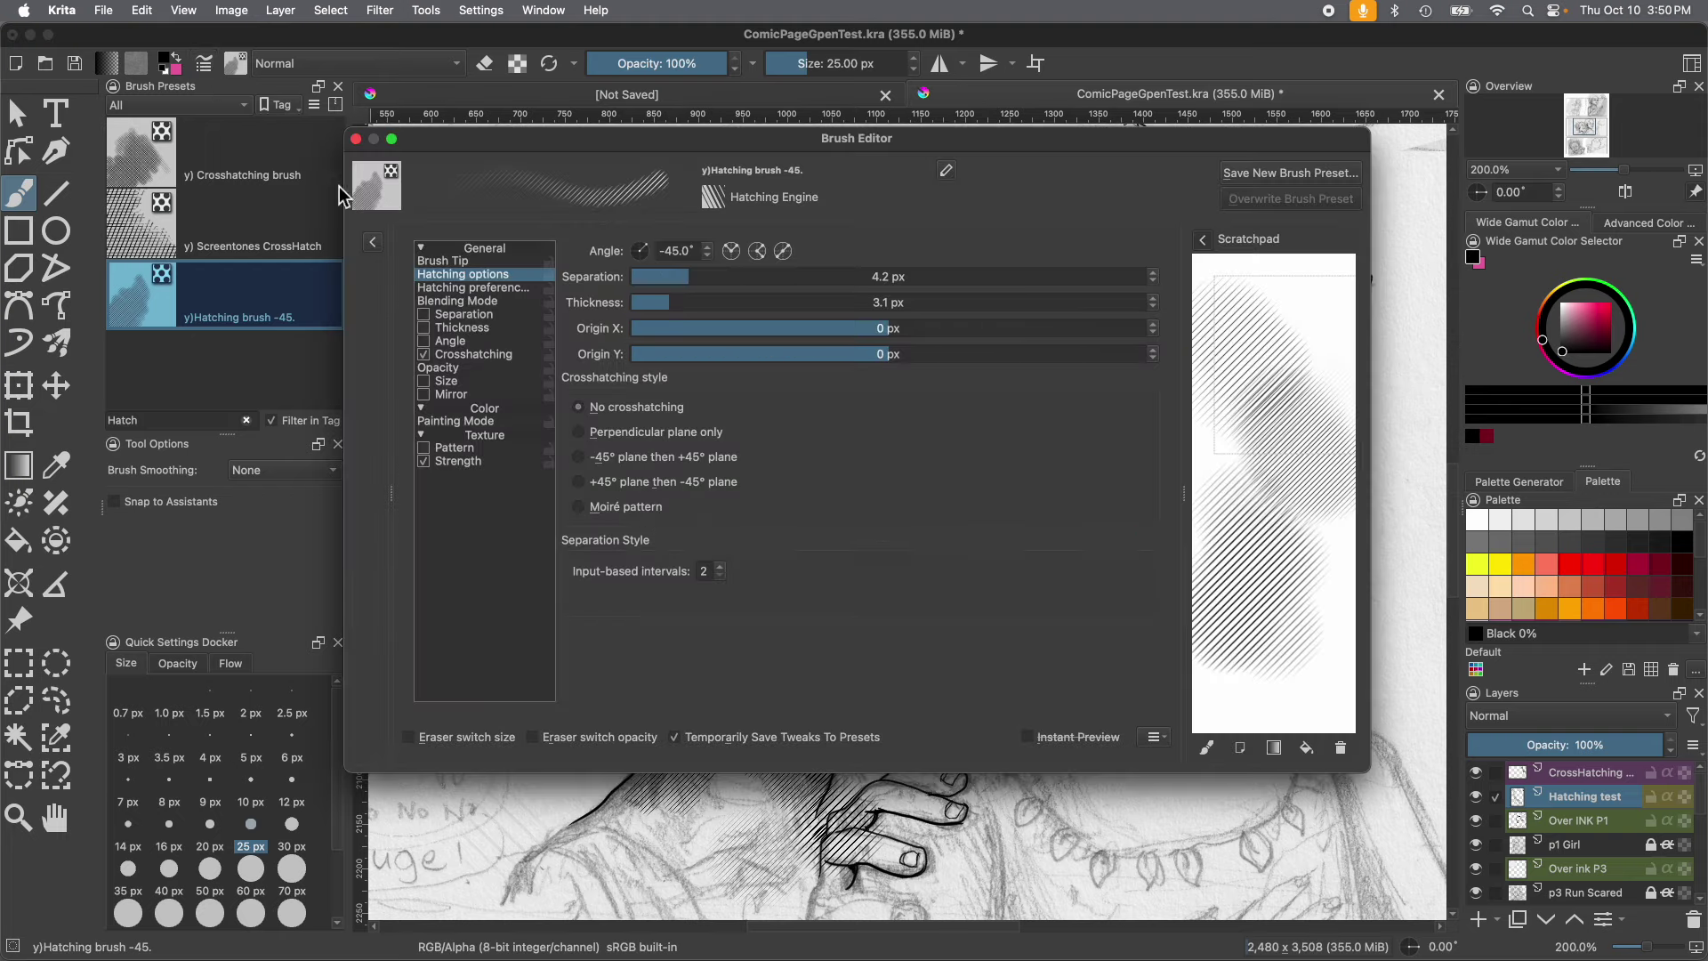
Set the hatching angle to 45° and test it on the Scratchpad.
click(638, 256)
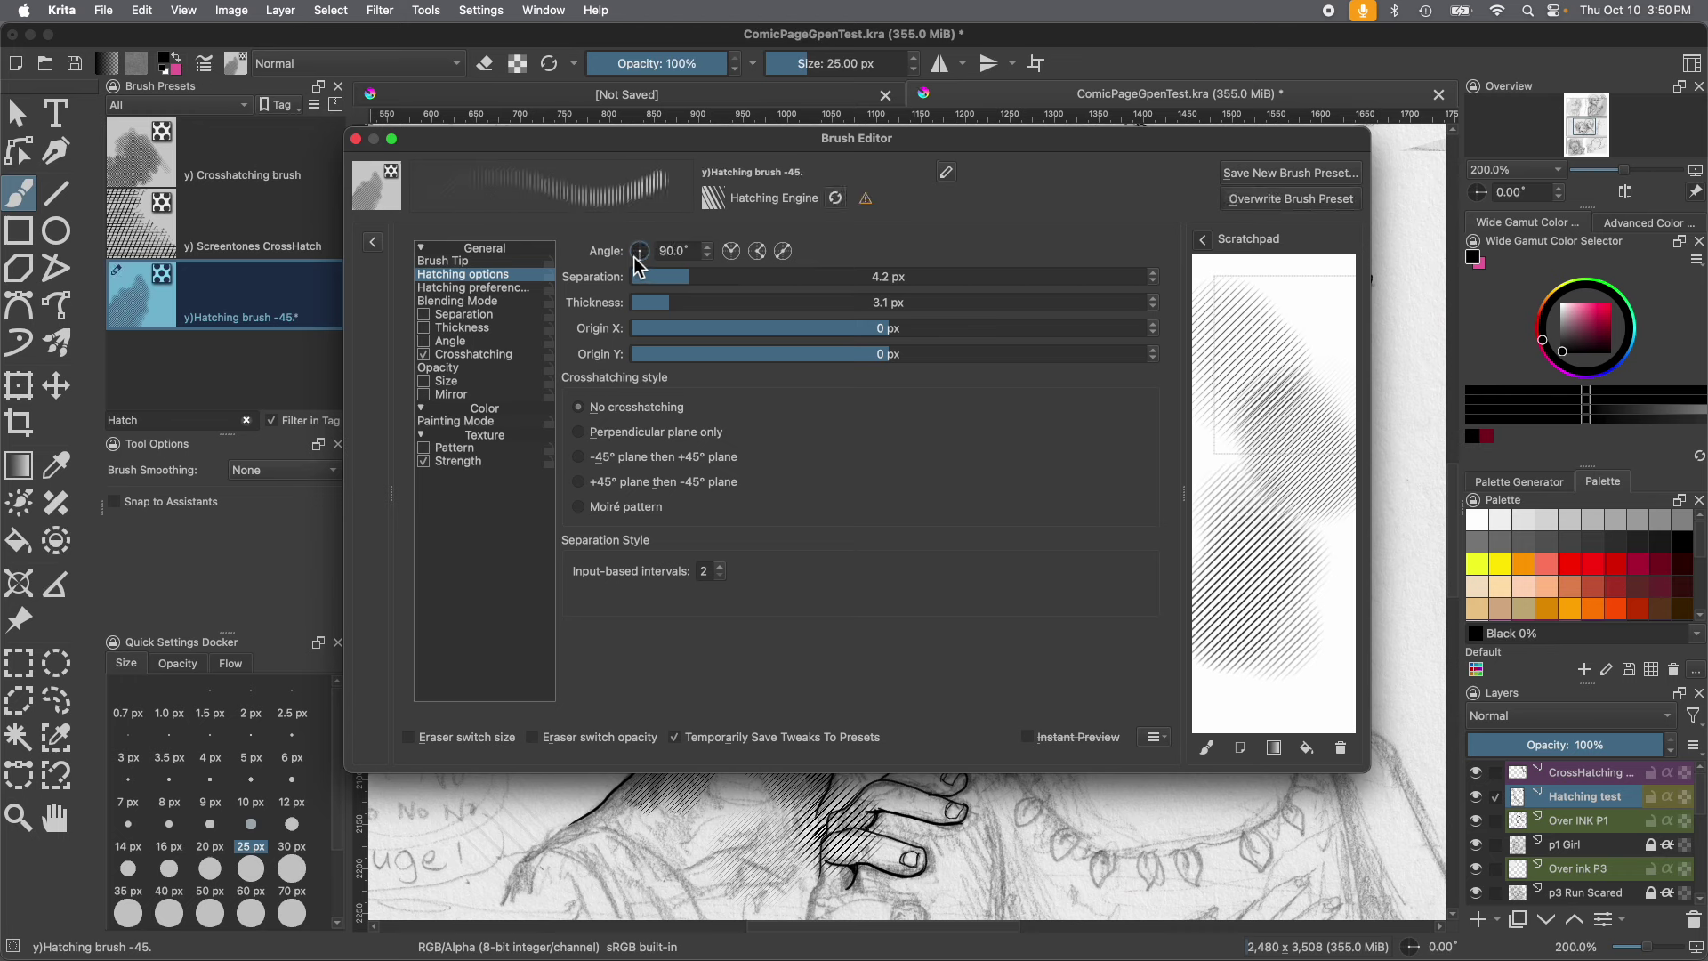
drag(635, 258, 648, 258)
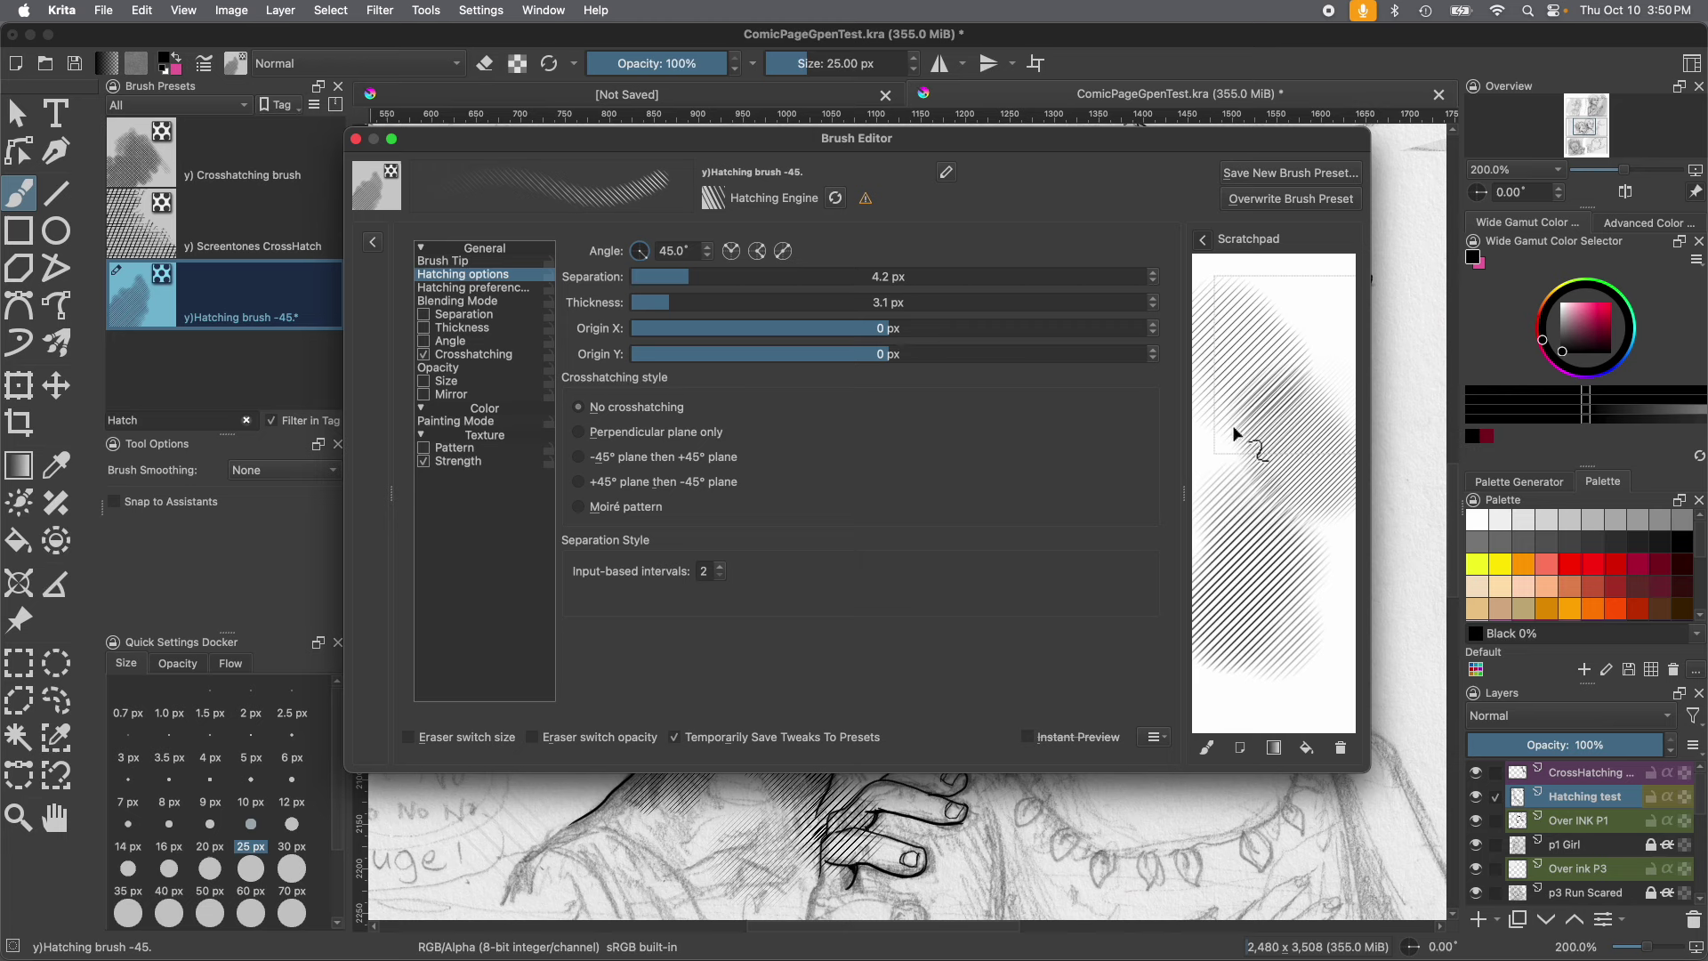
mouse_move(1233, 396)
mouse_down()
mouse_move(1281, 465)
mouse_move(1290, 436)
mouse_move(1241, 383)
mouse_move(1264, 499)
mouse_move(1212, 503)
mouse_up()
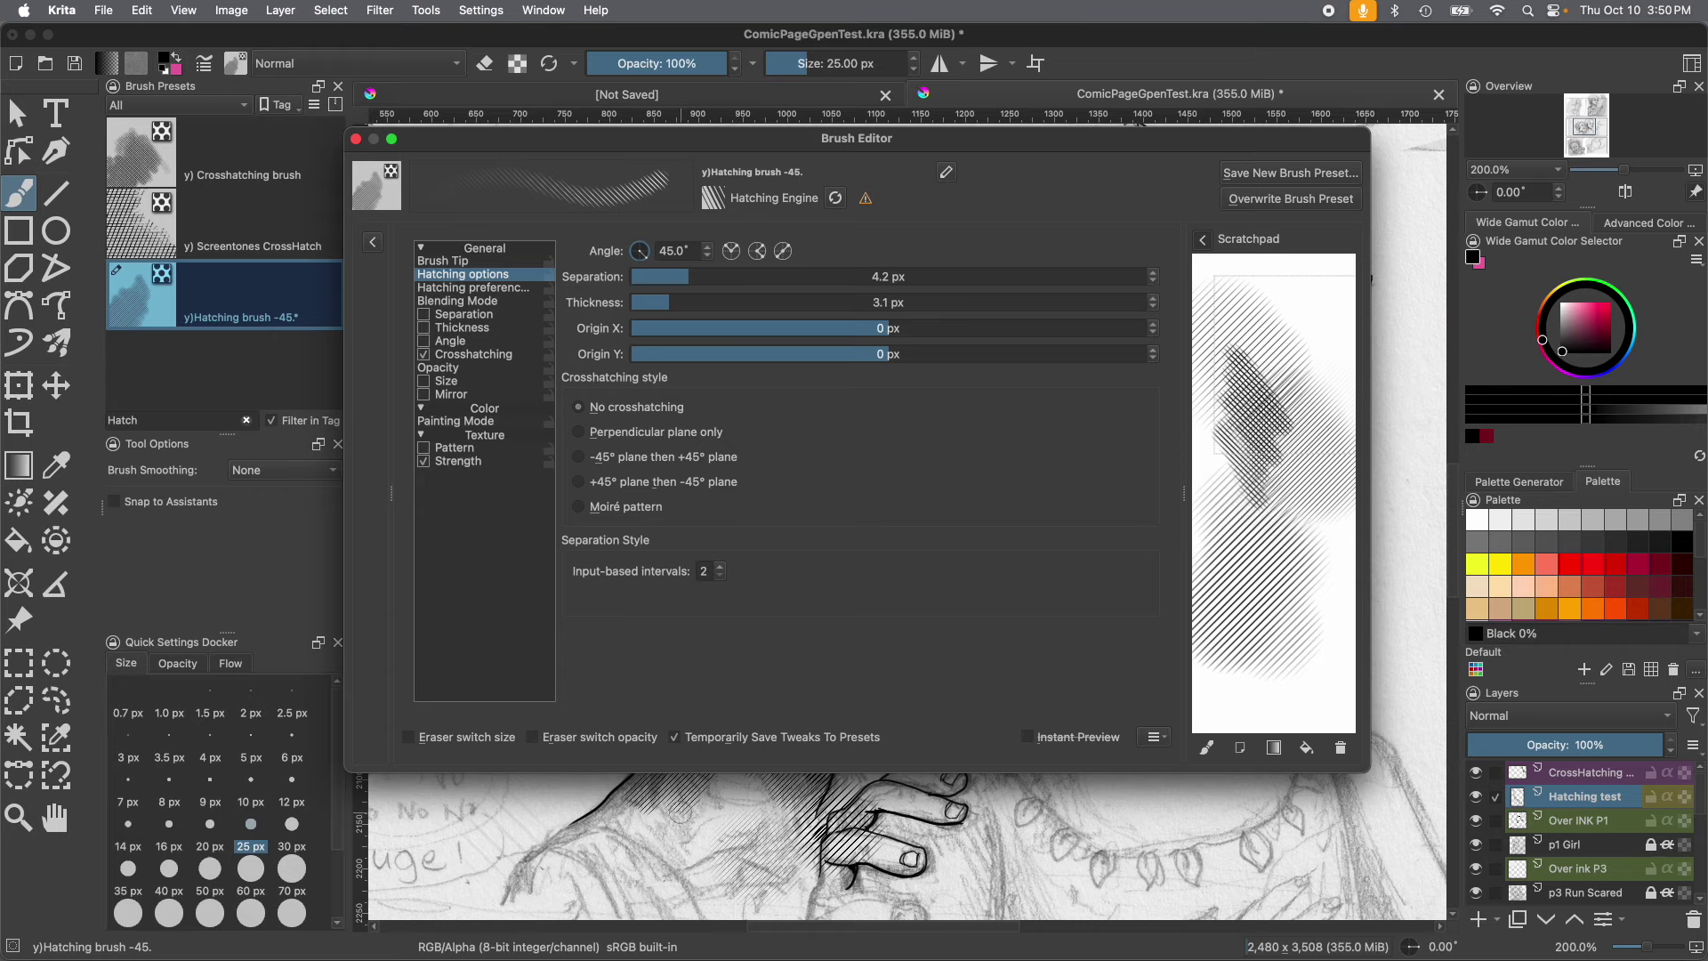
click(680, 811)
Hatch the shadows along the elf's neck, jaw and both cheeks.
mouse_move(672, 681)
mouse_down()
mouse_move(814, 765)
mouse_move(667, 690)
mouse_move(694, 725)
mouse_move(692, 747)
mouse_move(681, 712)
mouse_move(676, 774)
mouse_move(716, 747)
mouse_move(654, 783)
mouse_move(651, 605)
mouse_up()
mouse_move(792, 481)
mouse_down()
mouse_move(817, 503)
mouse_move(821, 454)
mouse_move(832, 502)
mouse_up()
mouse_move(614, 472)
mouse_down()
mouse_move(614, 542)
mouse_move(640, 569)
mouse_move(596, 534)
mouse_move(645, 503)
mouse_move(680, 649)
mouse_move(650, 462)
mouse_move(640, 525)
mouse_up()
mouse_move(678, 781)
mouse_down()
mouse_move(680, 752)
mouse_move(669, 786)
mouse_move(614, 823)
mouse_move(627, 832)
mouse_move(590, 841)
mouse_up()
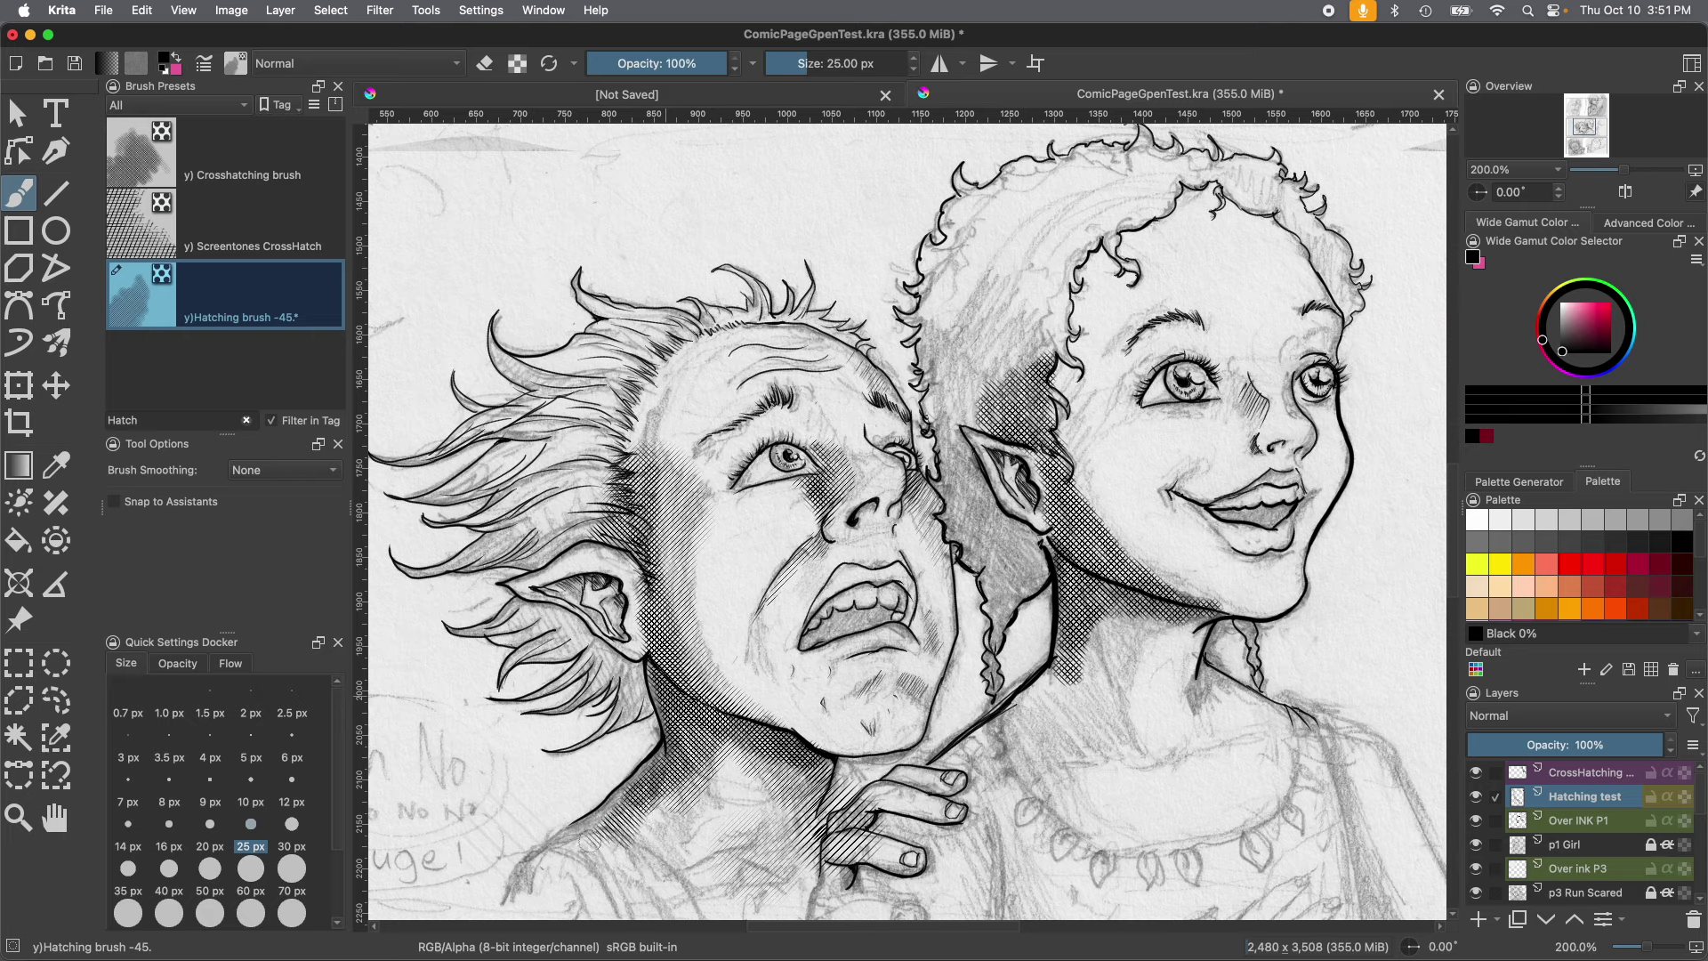
Hatch the shadow behind the ear and hair and under the girl's jaw and neck.
mouse_move(1006, 533)
mouse_down()
mouse_move(1040, 560)
mouse_move(996, 569)
mouse_move(970, 534)
mouse_move(947, 411)
mouse_move(986, 401)
mouse_move(1014, 271)
mouse_move(1049, 285)
mouse_move(987, 293)
mouse_move(947, 383)
mouse_move(1005, 267)
mouse_move(1045, 249)
mouse_move(1055, 200)
mouse_up()
mouse_move(1090, 583)
mouse_down()
mouse_move(1116, 623)
mouse_move(1108, 685)
mouse_move(1076, 721)
mouse_move(1023, 720)
mouse_up()
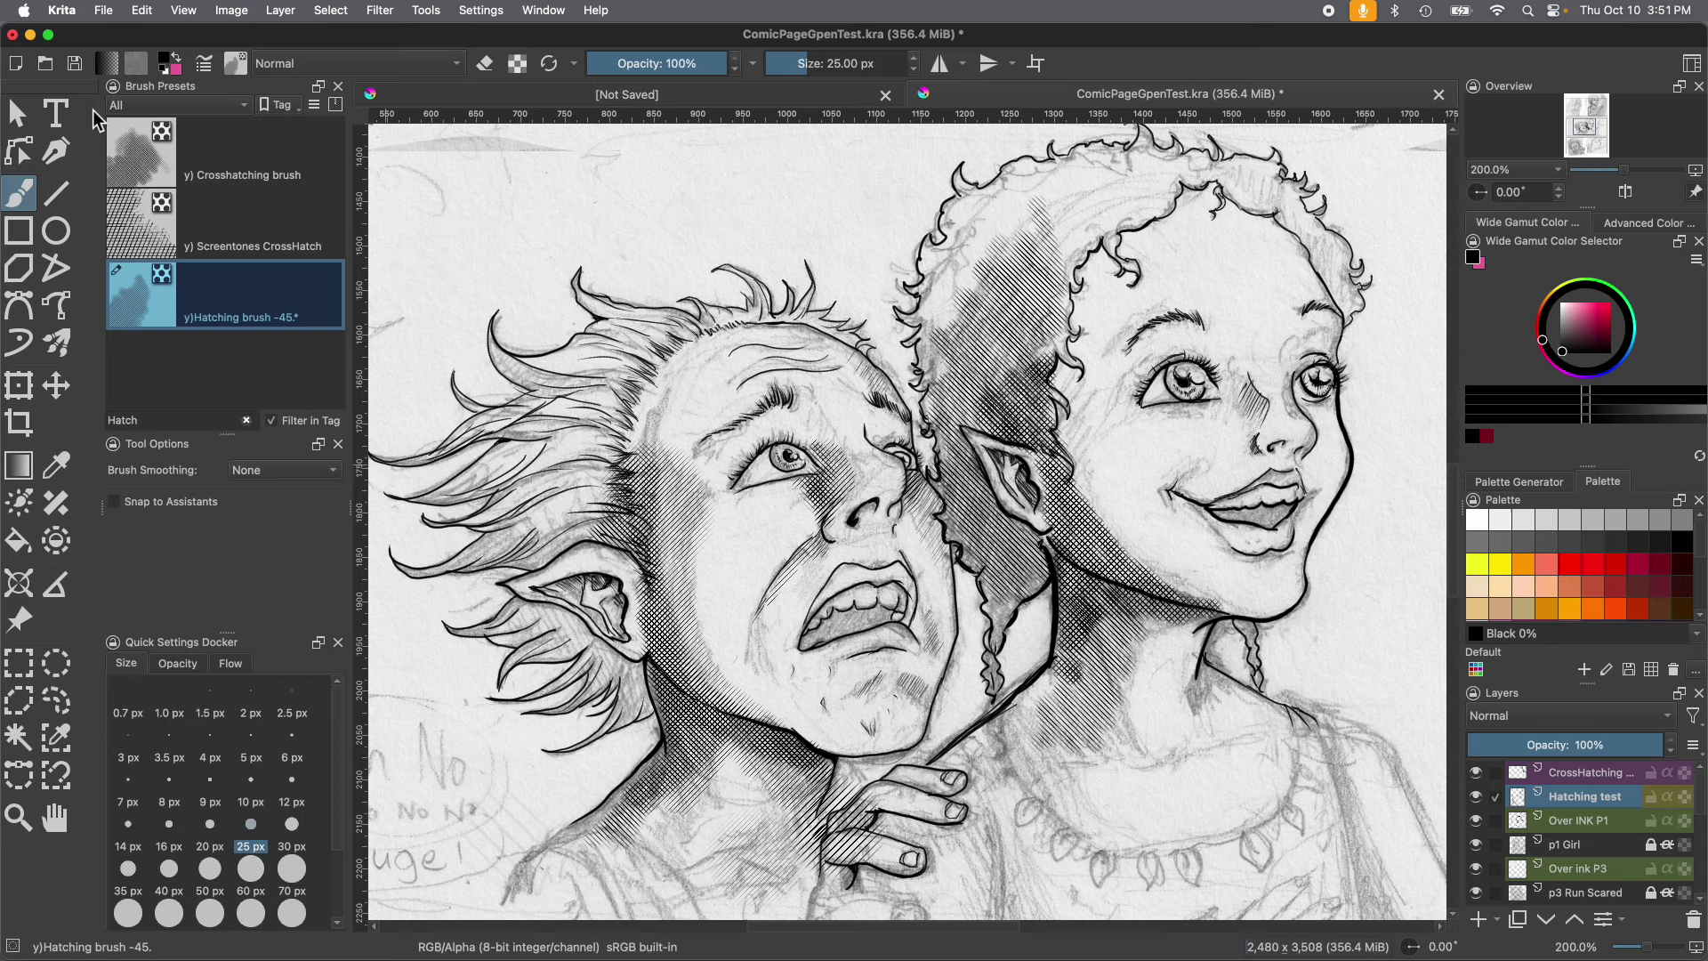
click(203, 67)
Start a new preset from the tweaked brush, removing 'Copy' to name it y)Hatching brush 45.
click(202, 68)
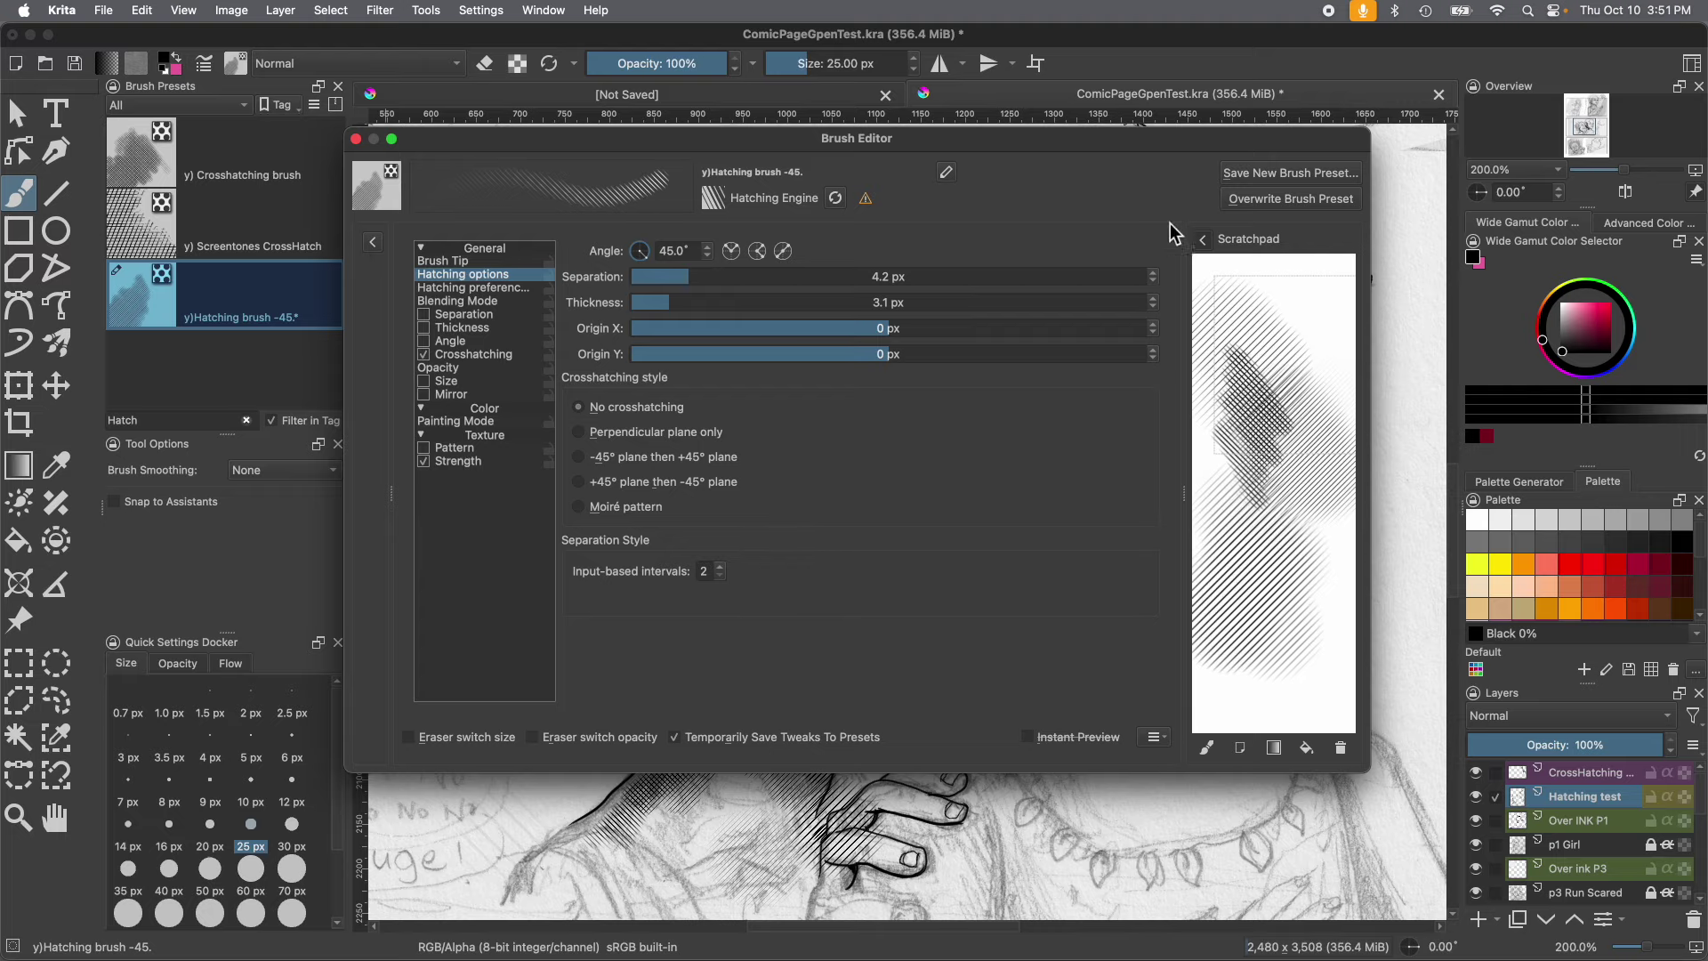
click(1242, 176)
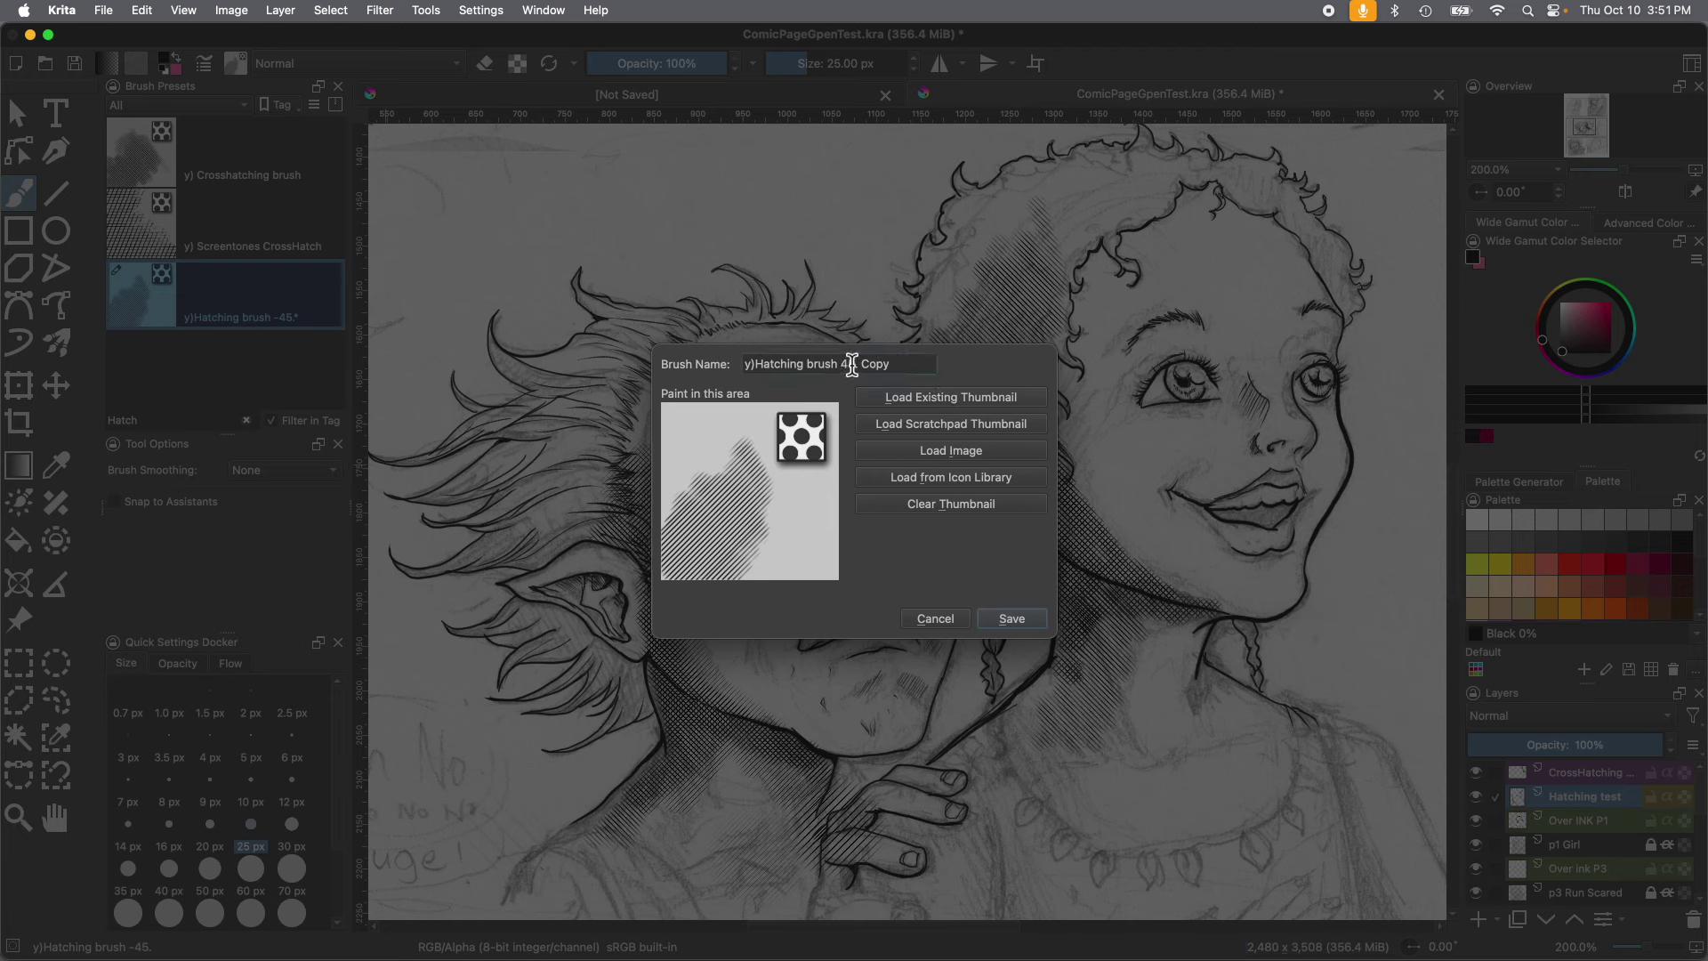
drag(859, 365, 891, 365)
key(BackSpace)
Give the preset the dotted screentone icon and a hand-hatched thumbnail, then save it.
click(874, 478)
scroll(828, 345, down, 1)
drag(827, 346, 814, 660)
click(659, 505)
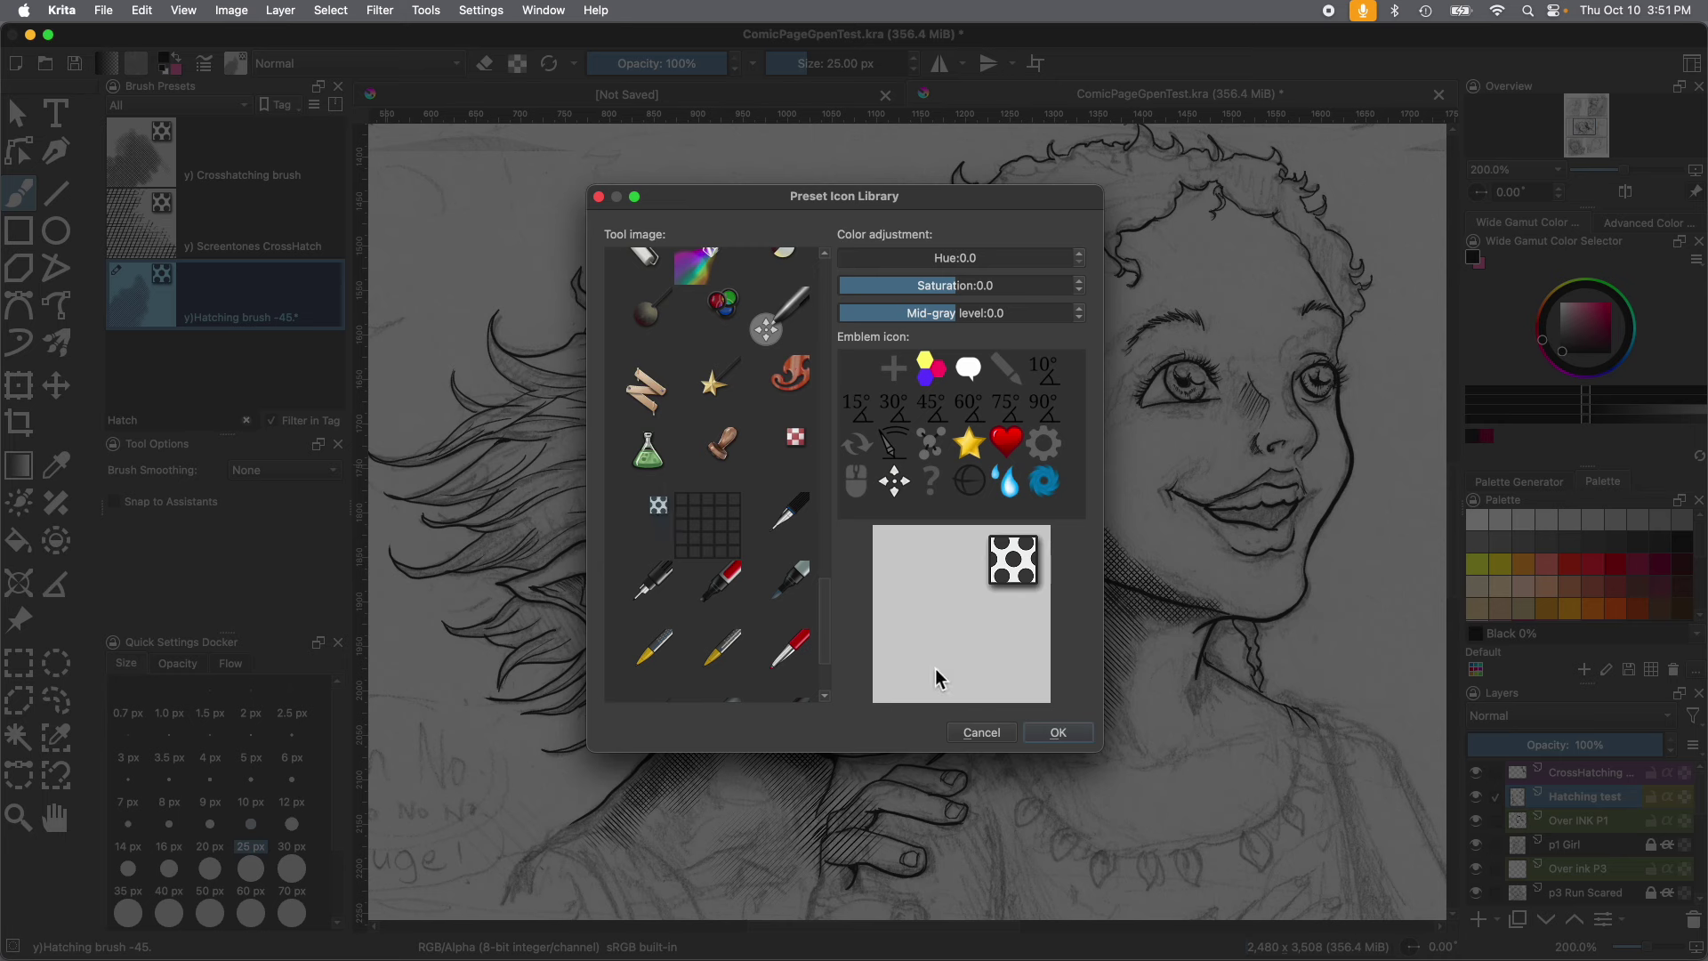
click(1049, 735)
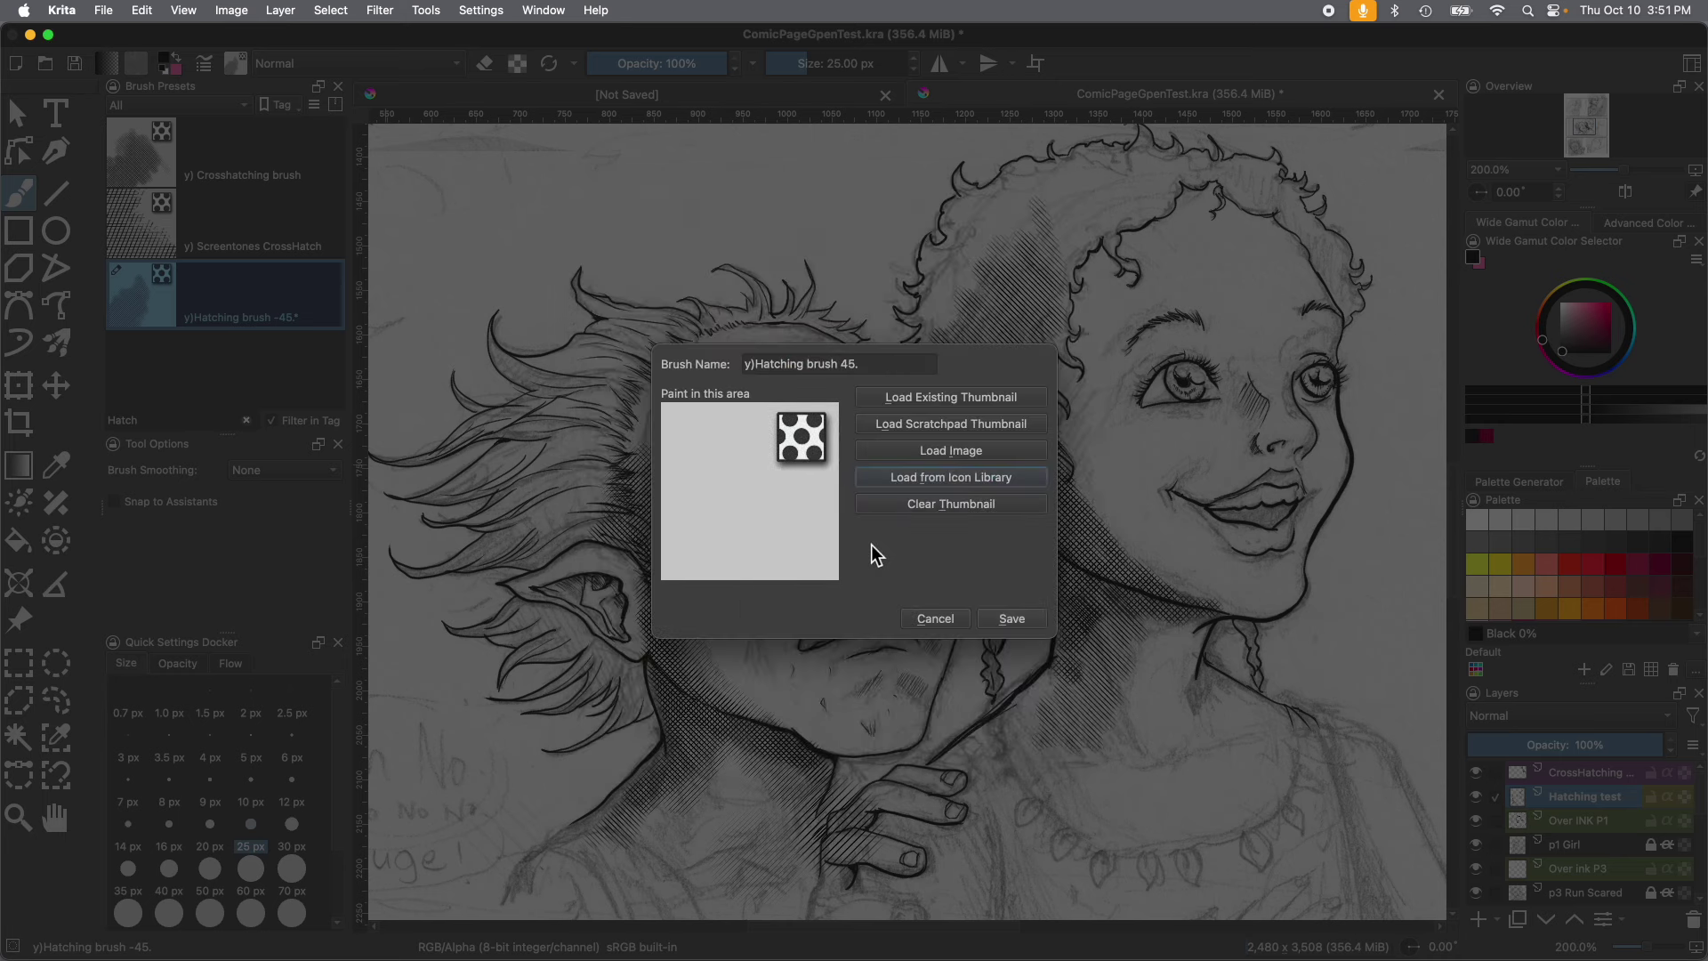
mouse_move(682, 569)
mouse_down()
mouse_move(727, 567)
mouse_move(703, 478)
mouse_move(720, 450)
mouse_move(707, 556)
mouse_move(678, 490)
mouse_move(712, 452)
mouse_move(803, 524)
mouse_up()
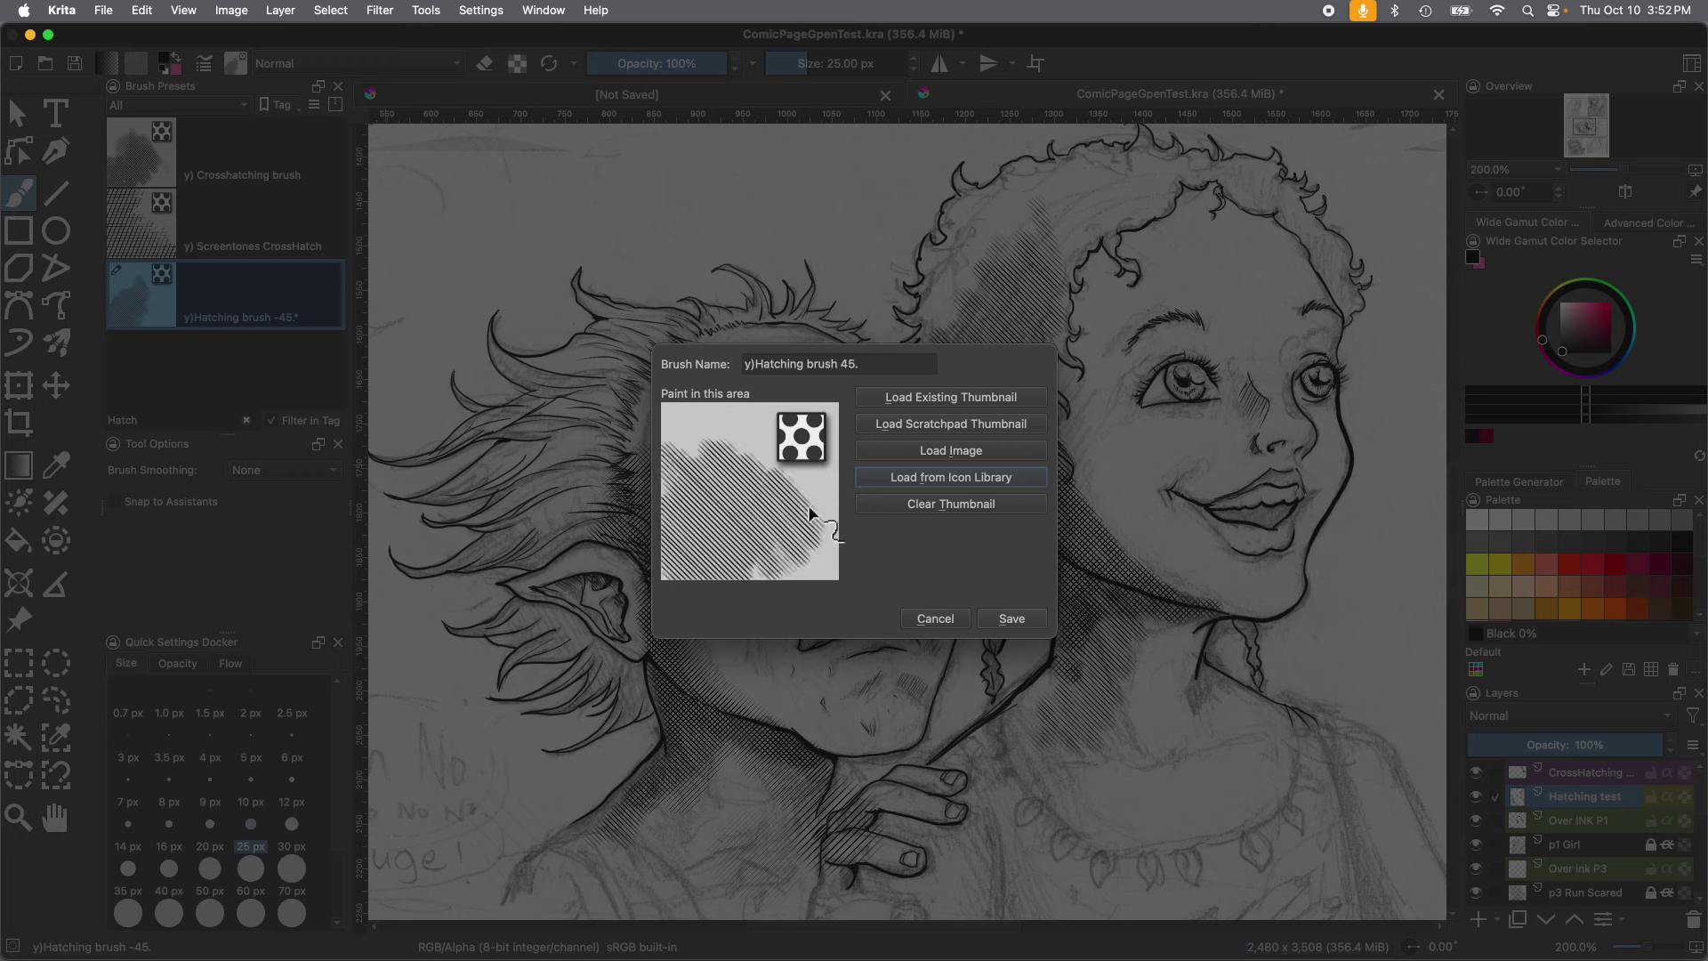
click(1011, 622)
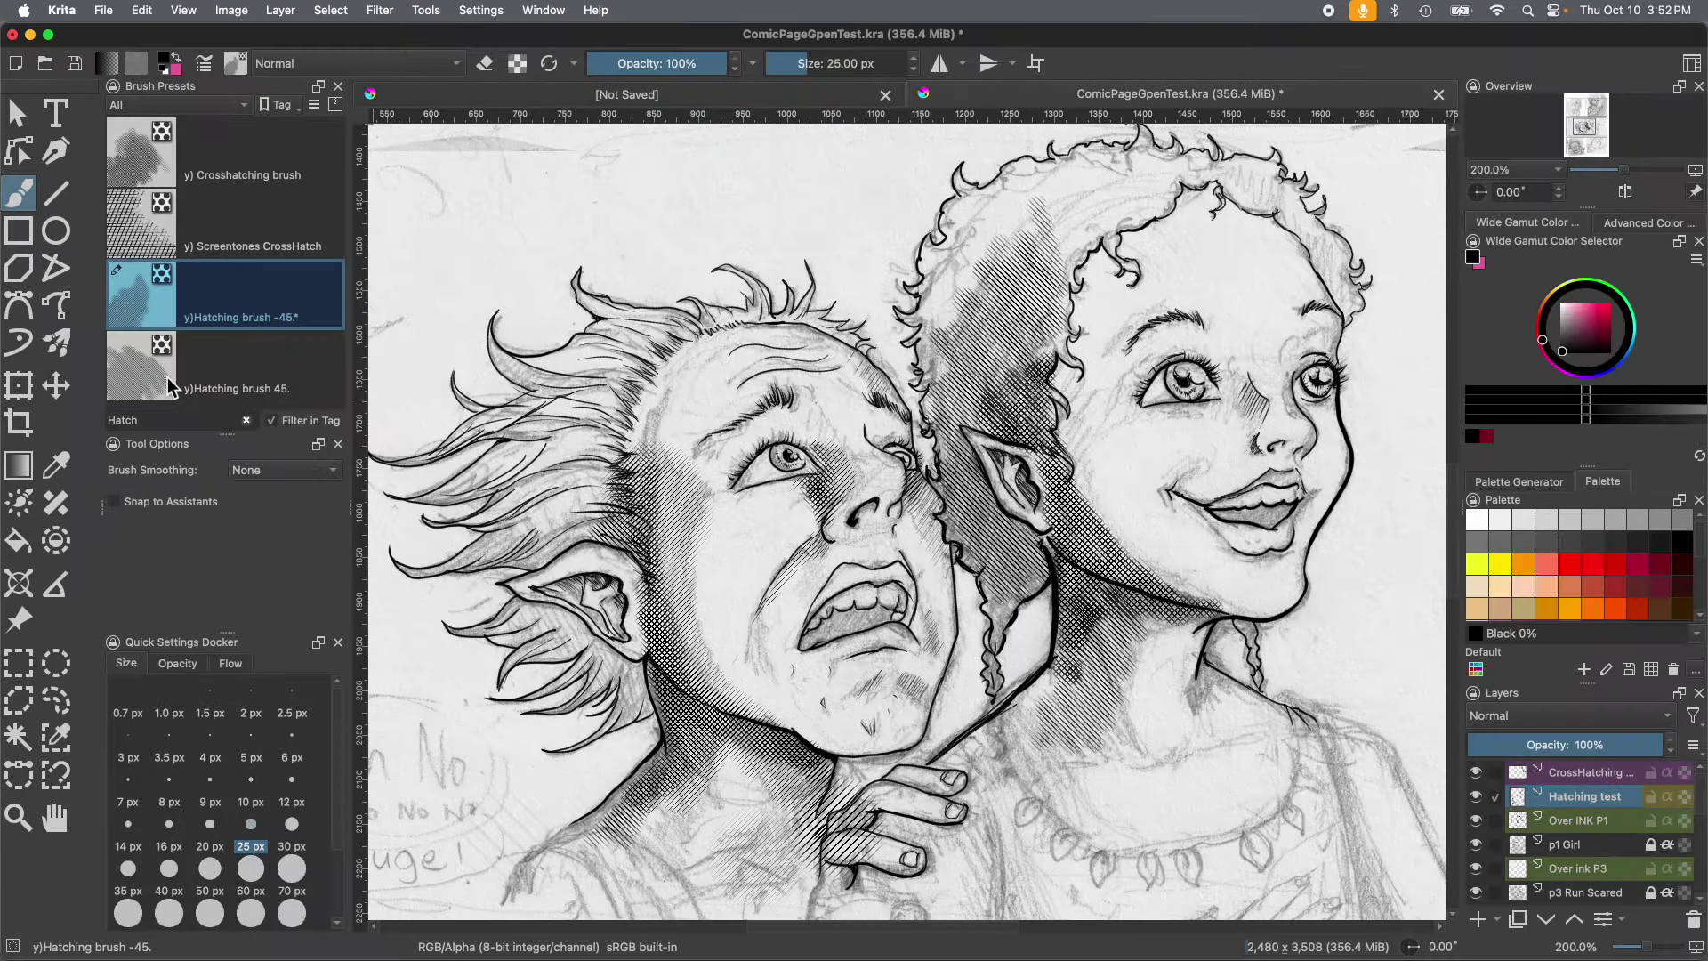
Tag y)Hatching brush 45. as Hatching, then filter the preset list to Textures.
click(155, 381)
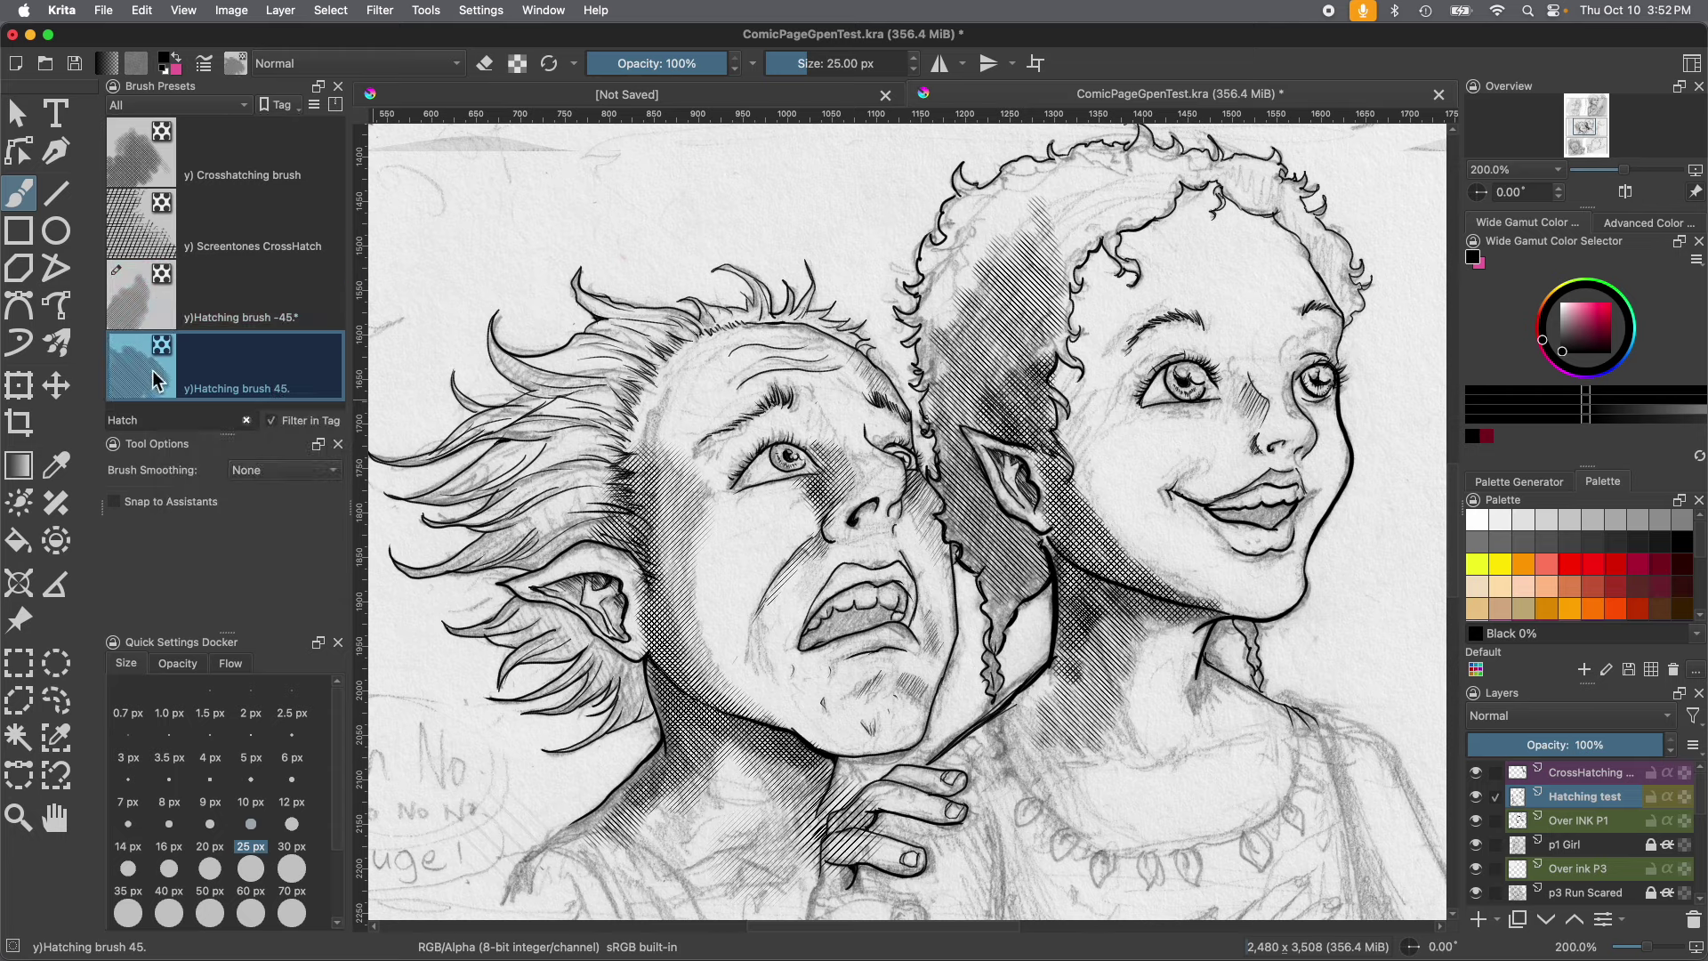
right_click(219, 356)
mouse_move(261, 398)
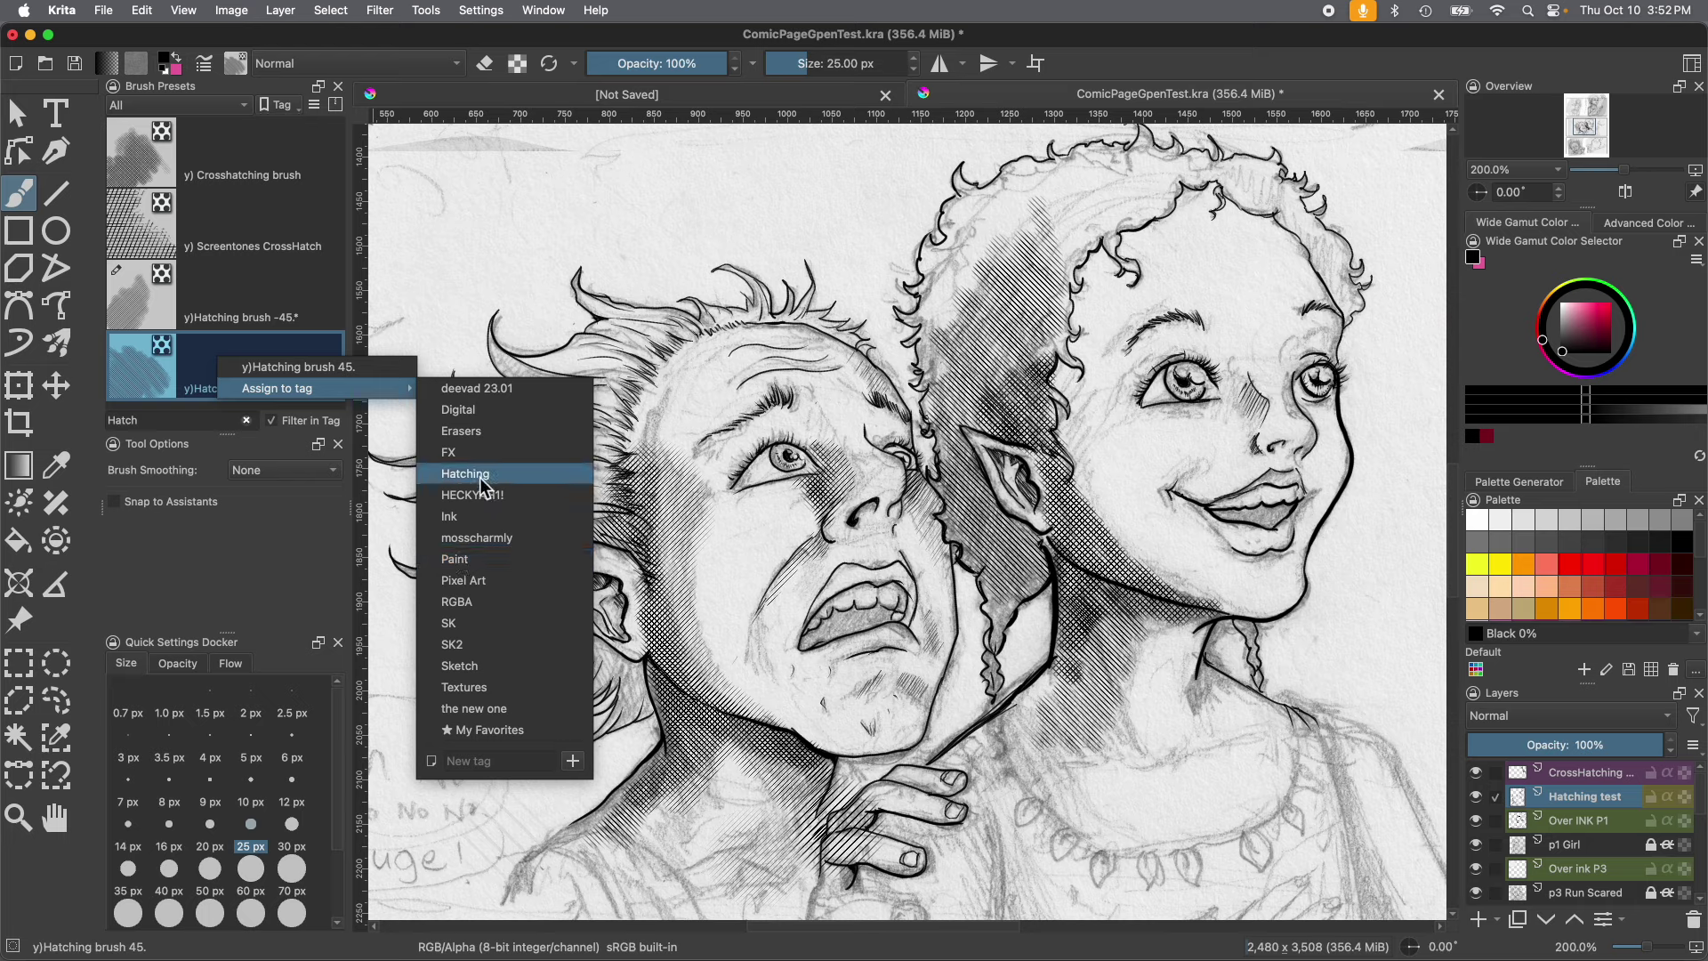
click(427, 473)
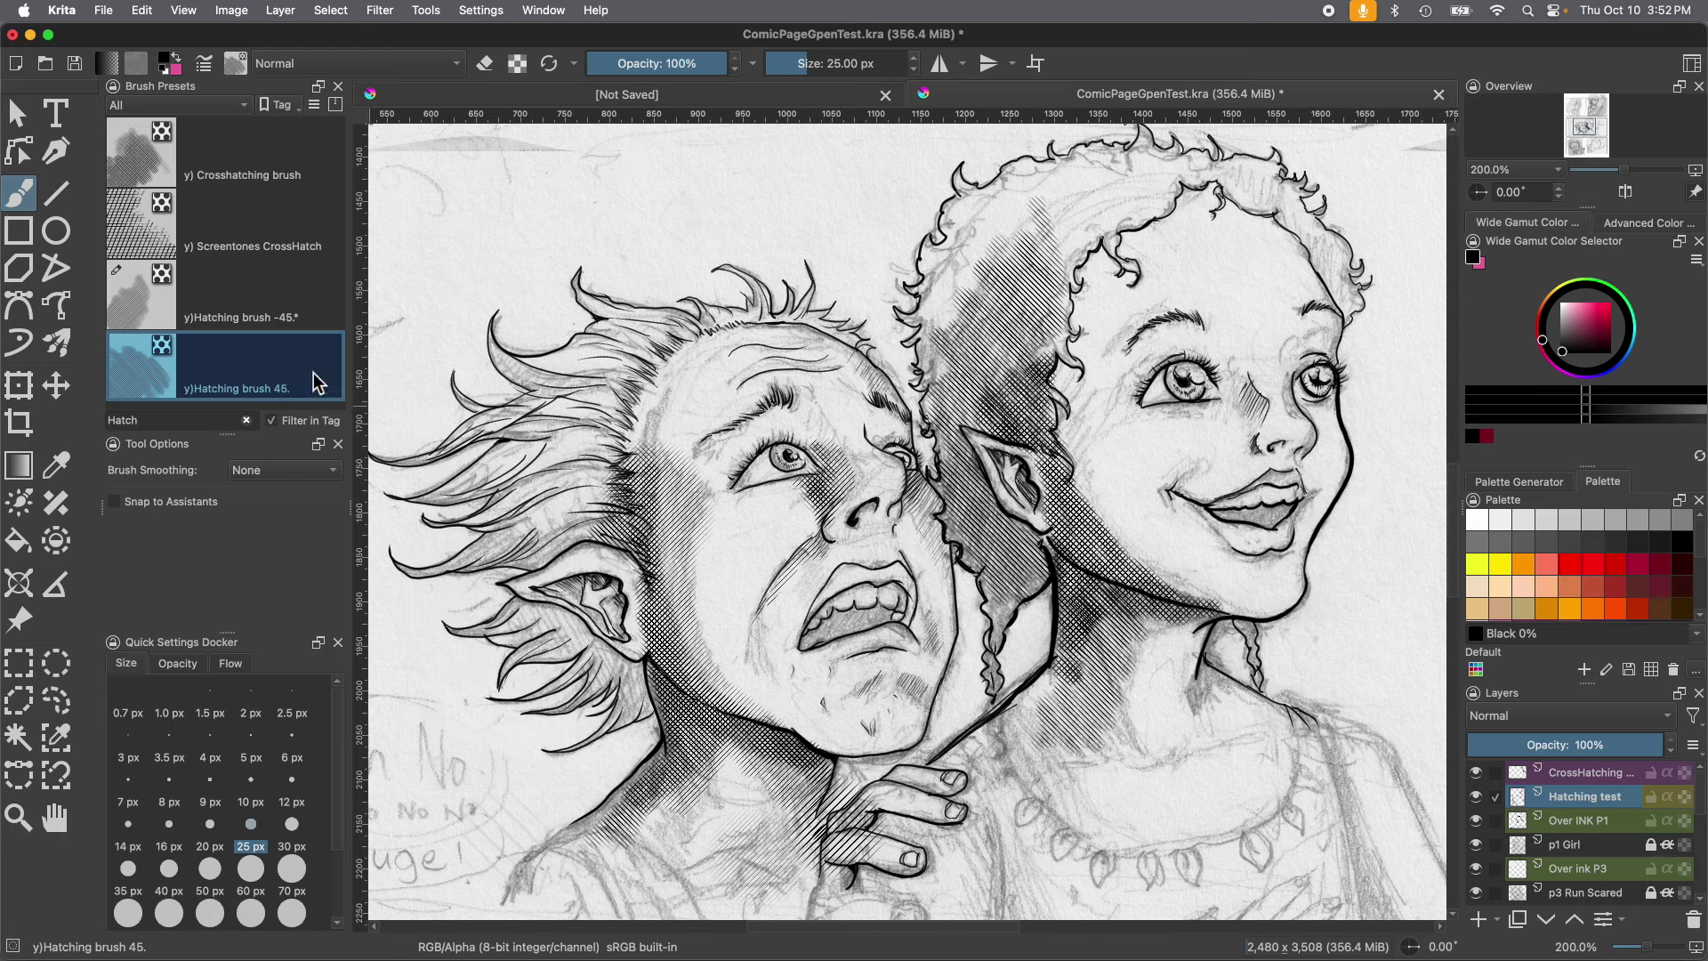
mouse_move(319, 378)
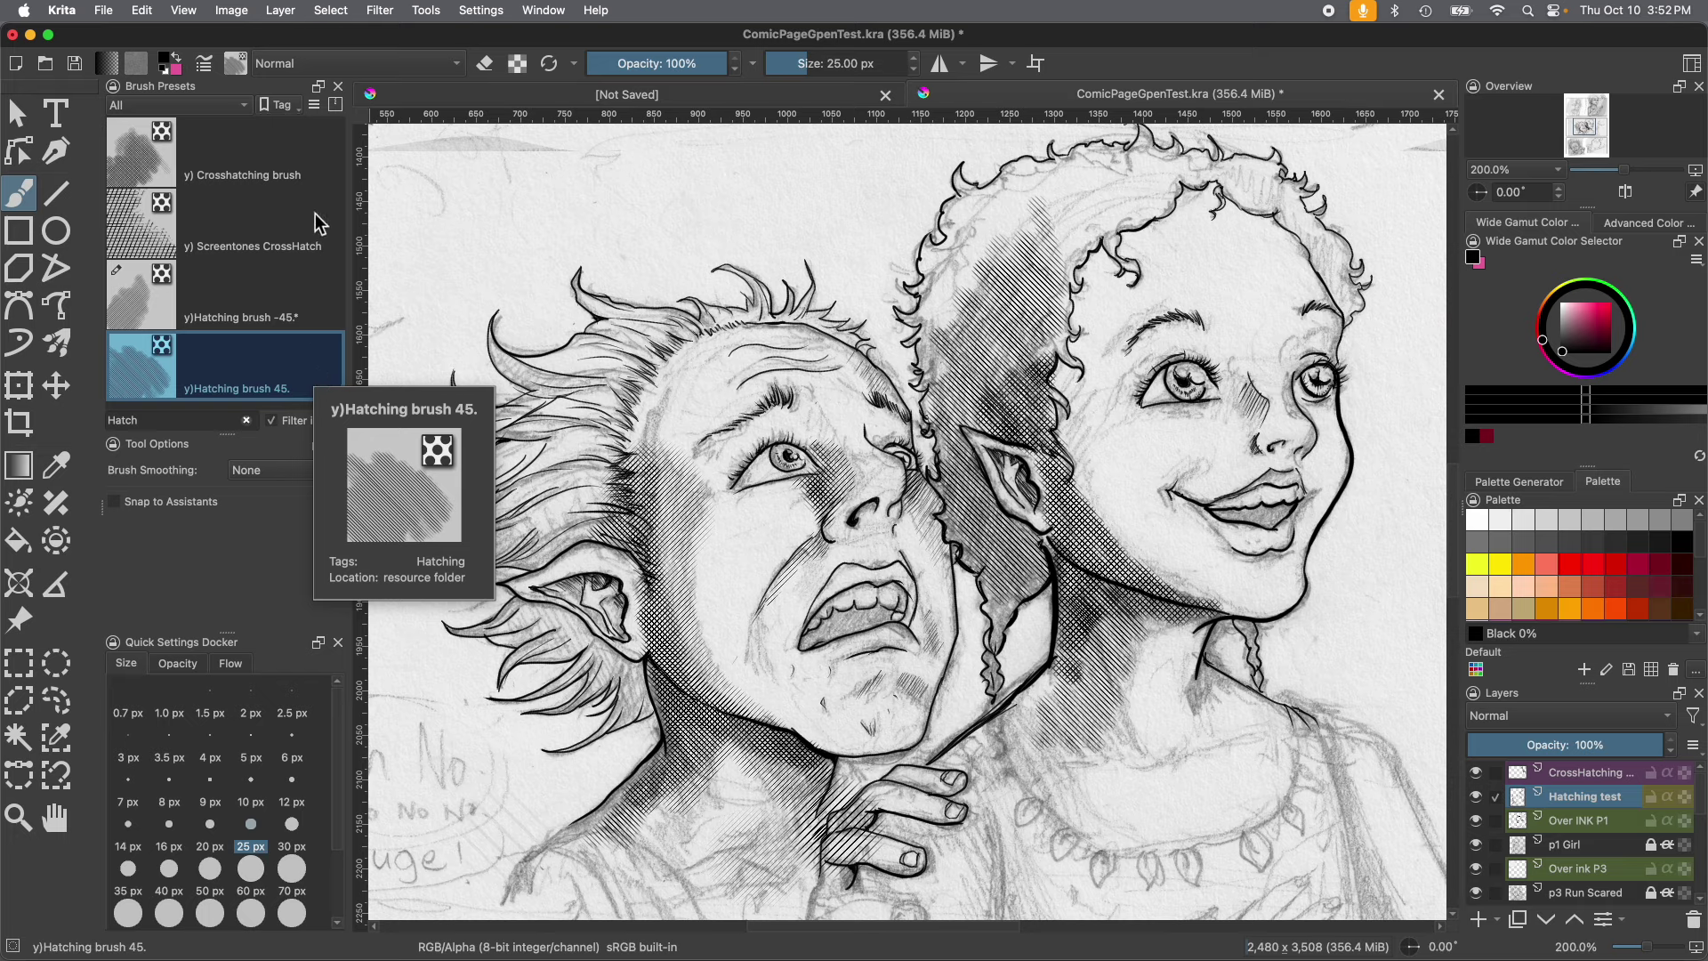
click(212, 106)
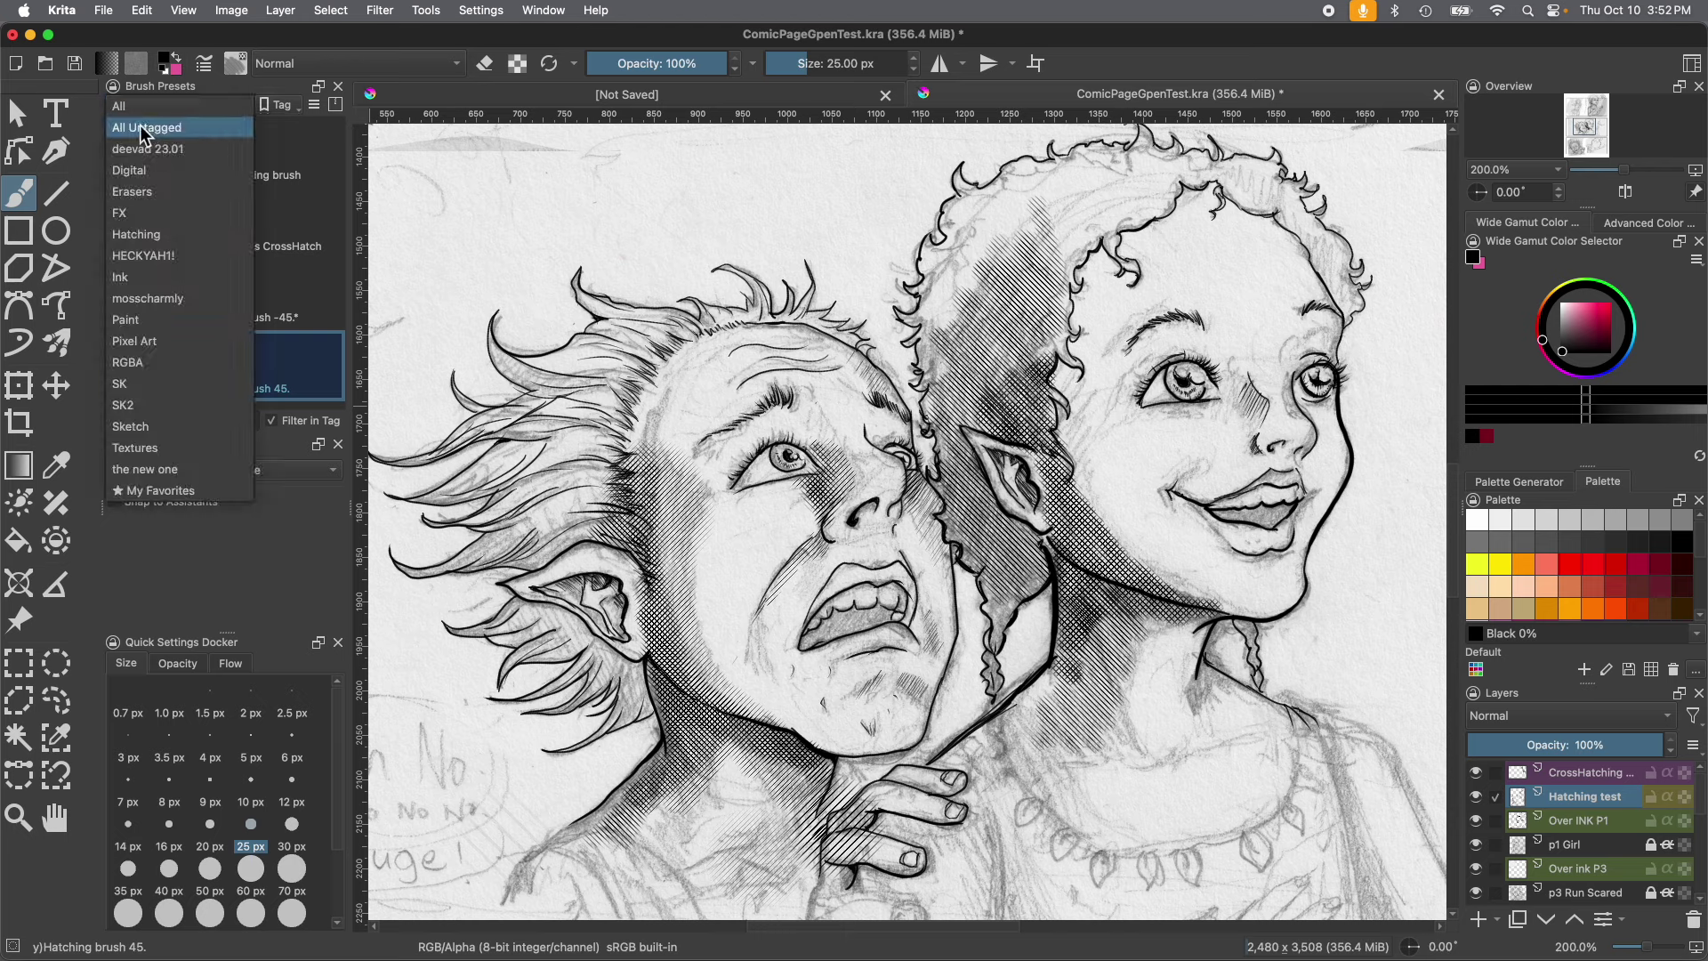
click(137, 447)
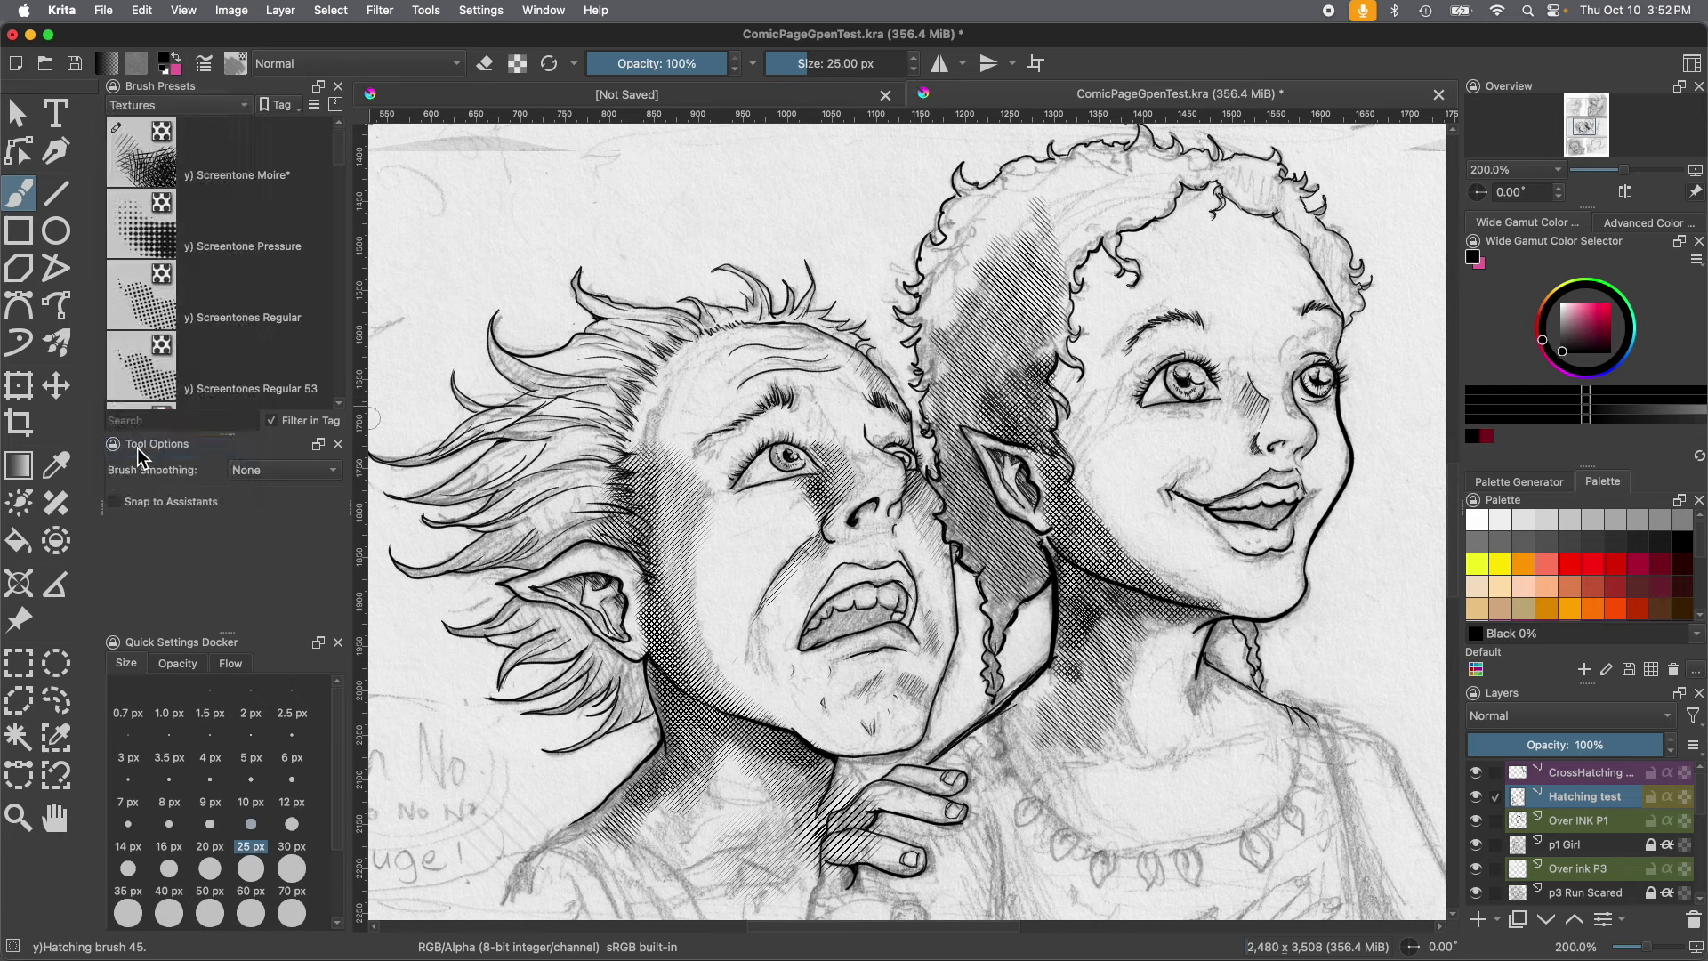
Select Screentone Moire and untick Temporarily Save Tweaks To Presets to restore its saved settings.
click(159, 166)
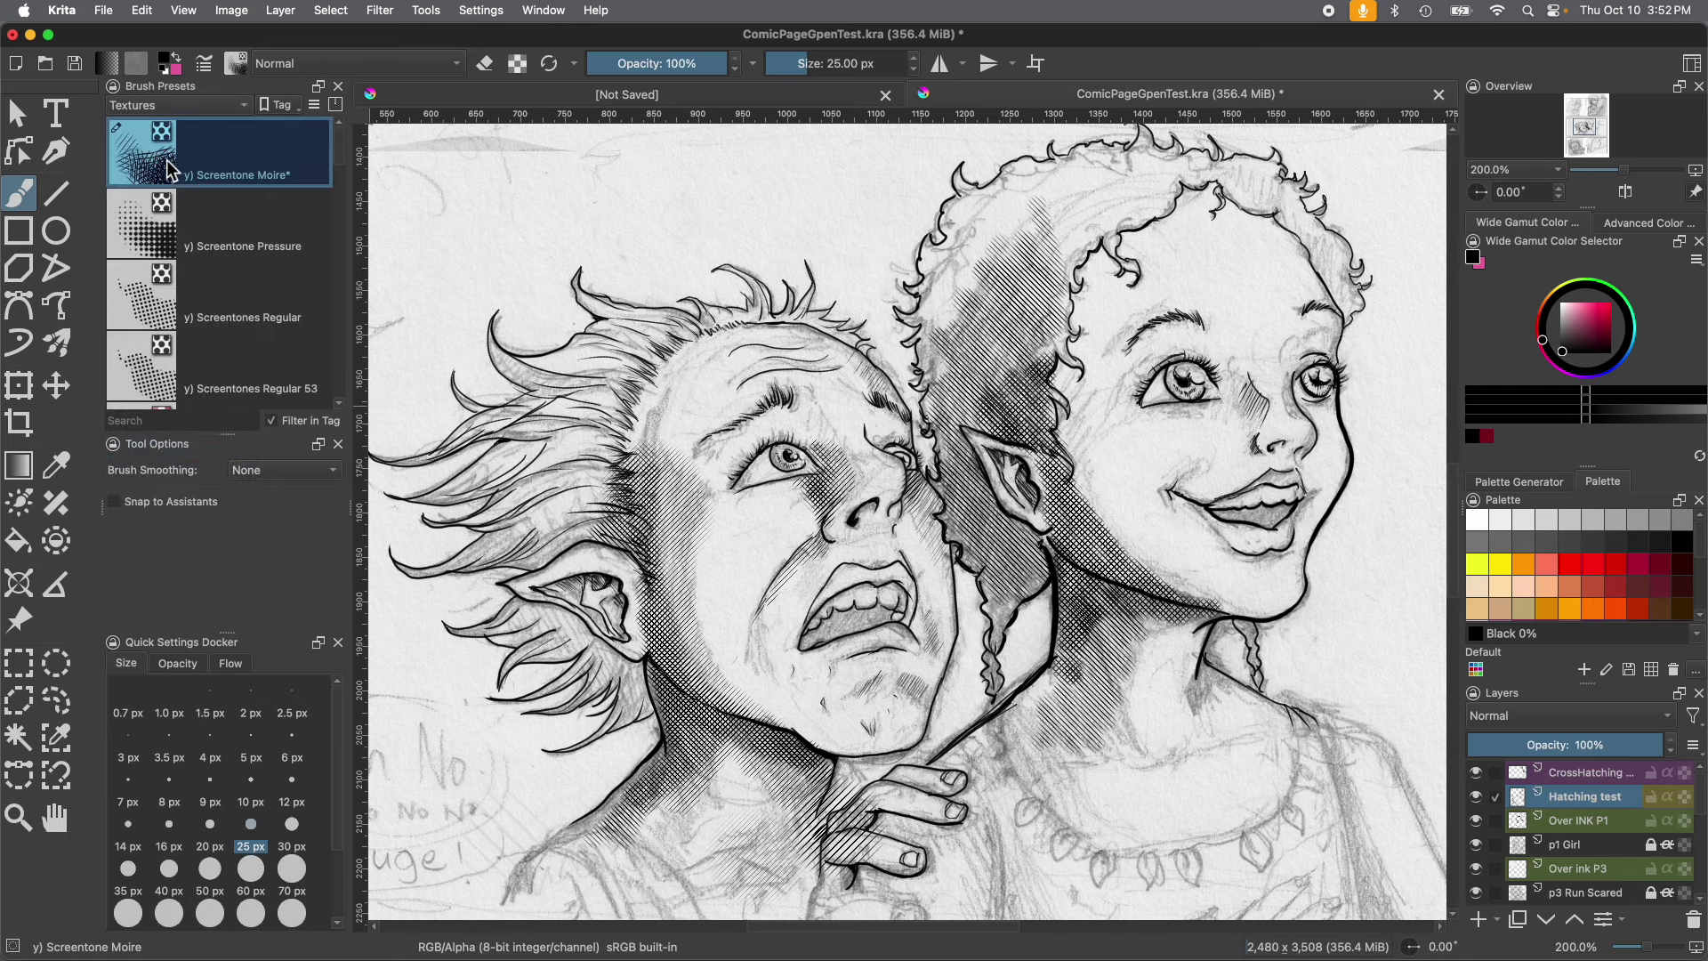
mouse_move(160, 165)
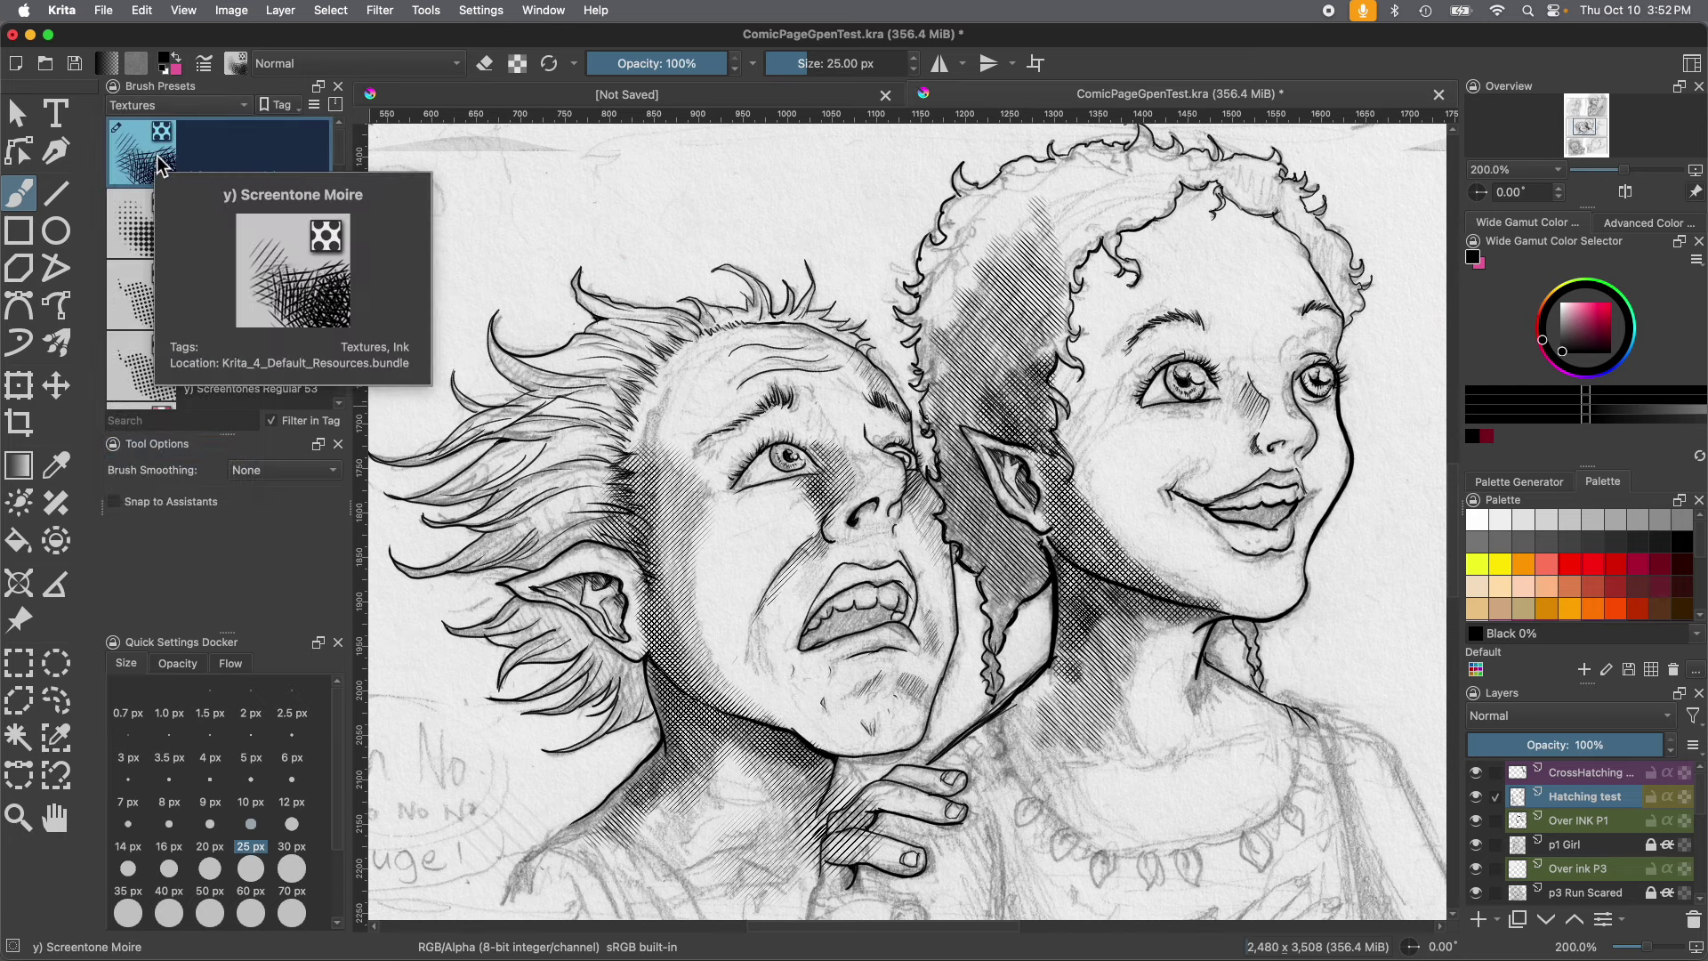
click(205, 65)
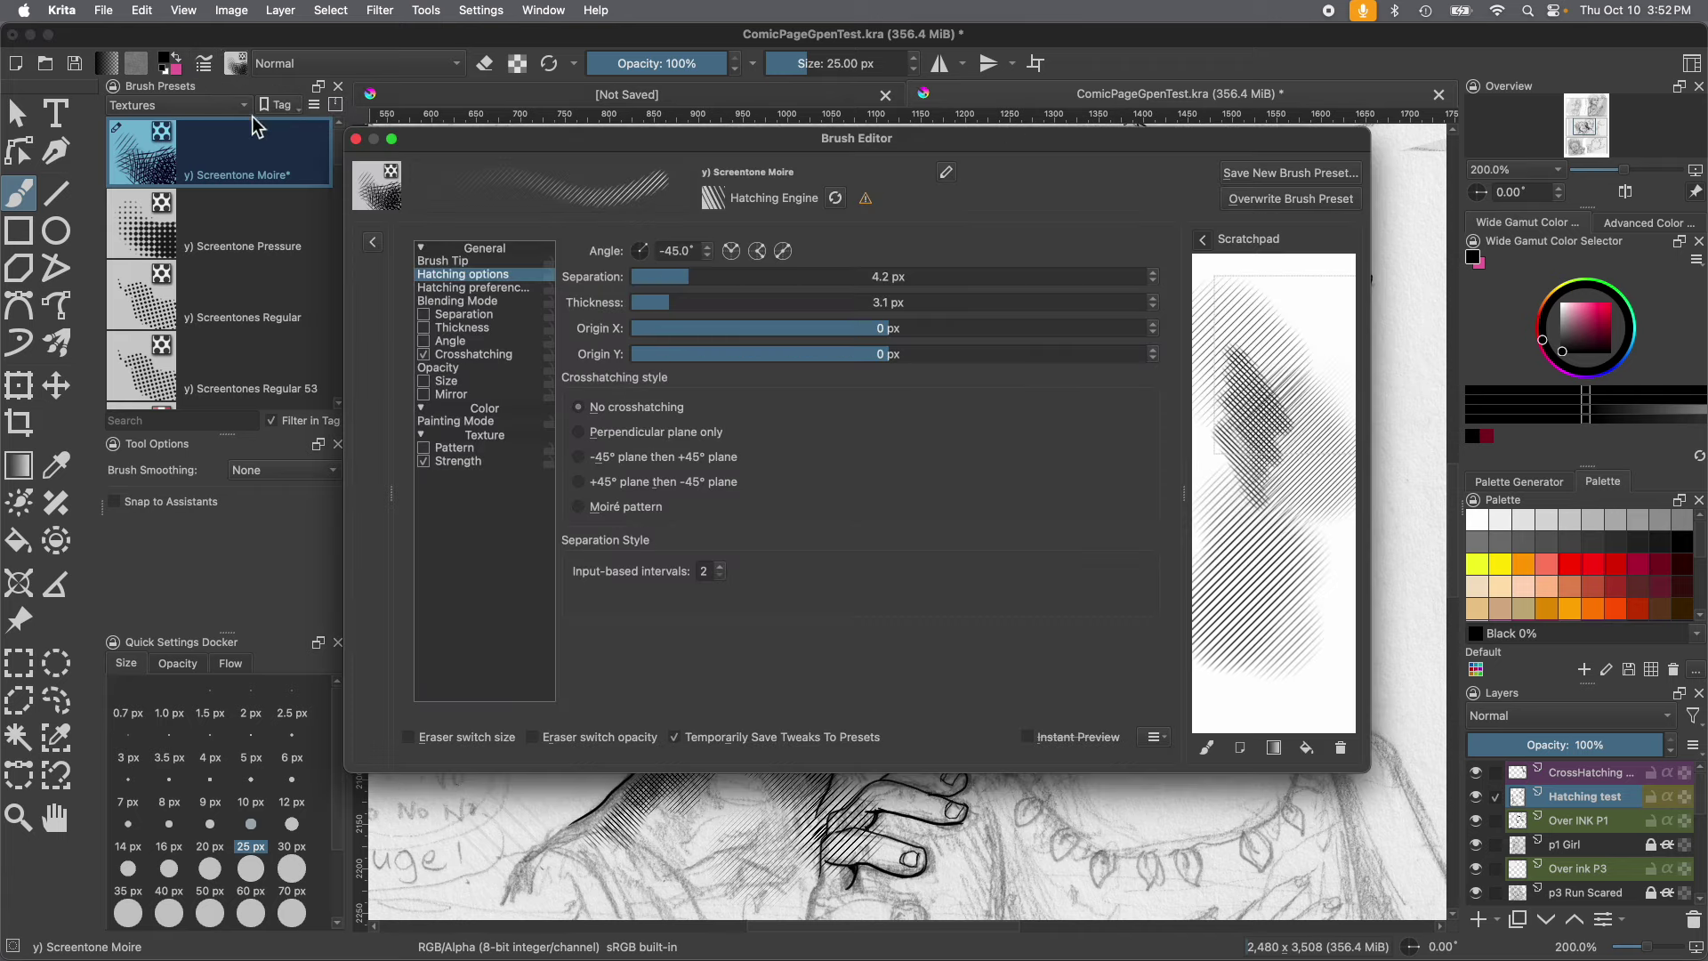
click(676, 738)
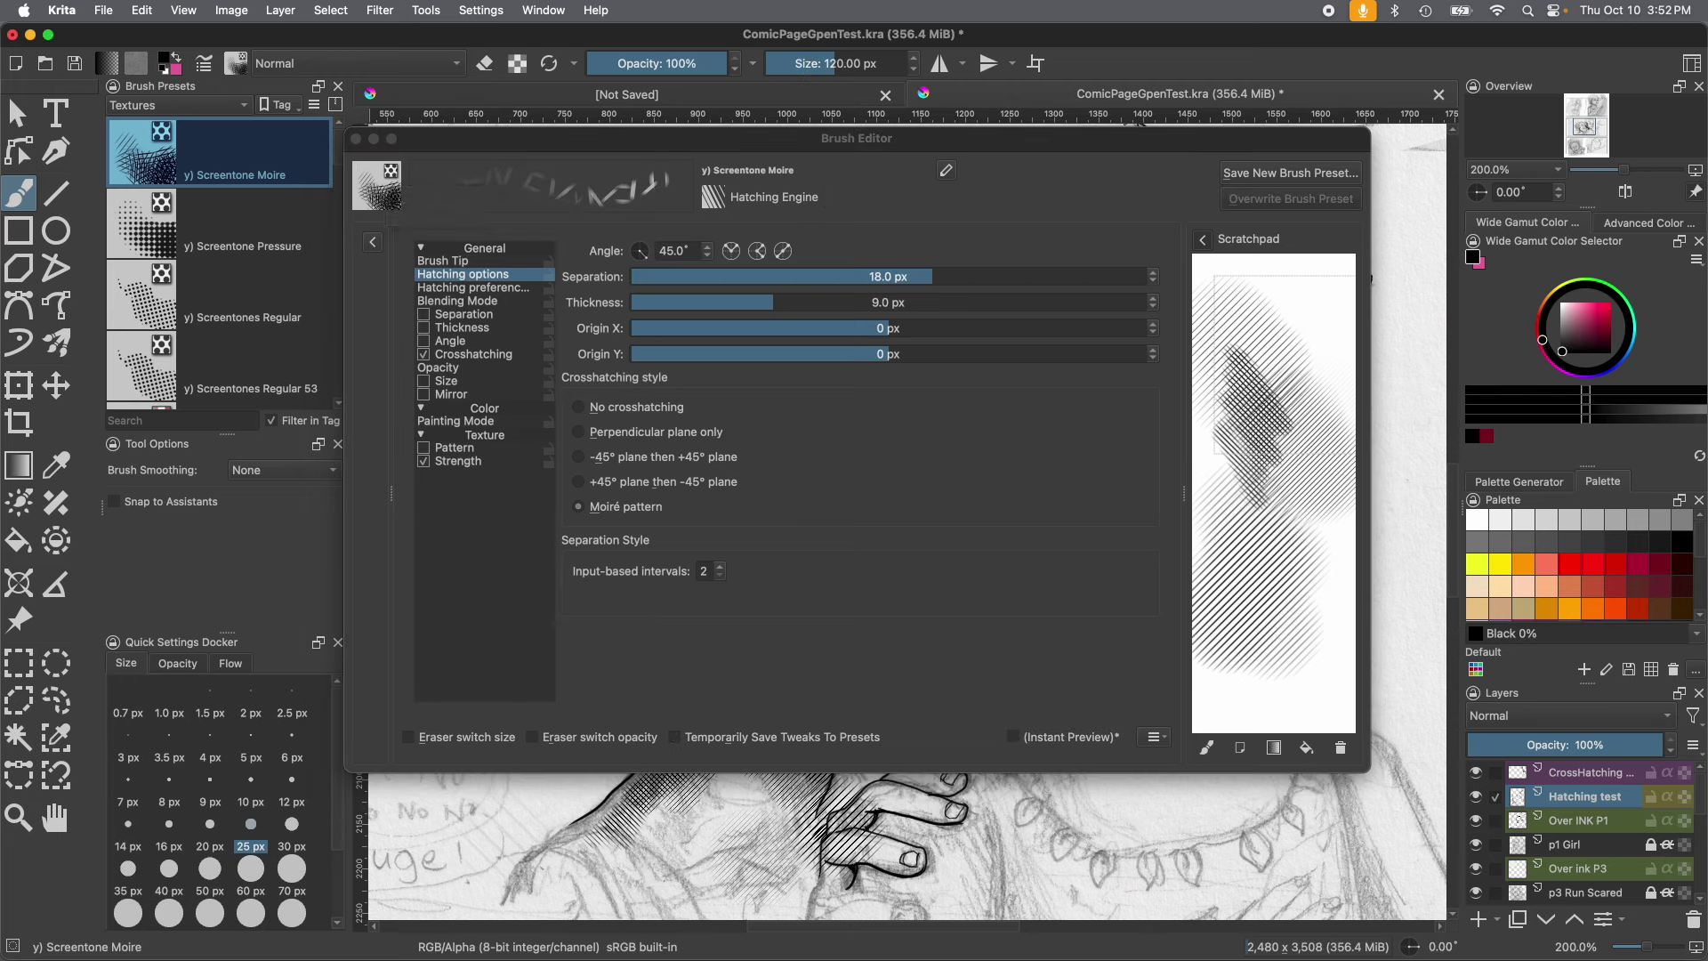
Test the Moiré crosshatching on the scratchpad, clear it, and open Texture > Pattern.
mouse_move(1264, 578)
mouse_down()
mouse_move(1246, 623)
mouse_move(1289, 534)
mouse_move(1246, 658)
mouse_move(1232, 394)
mouse_up()
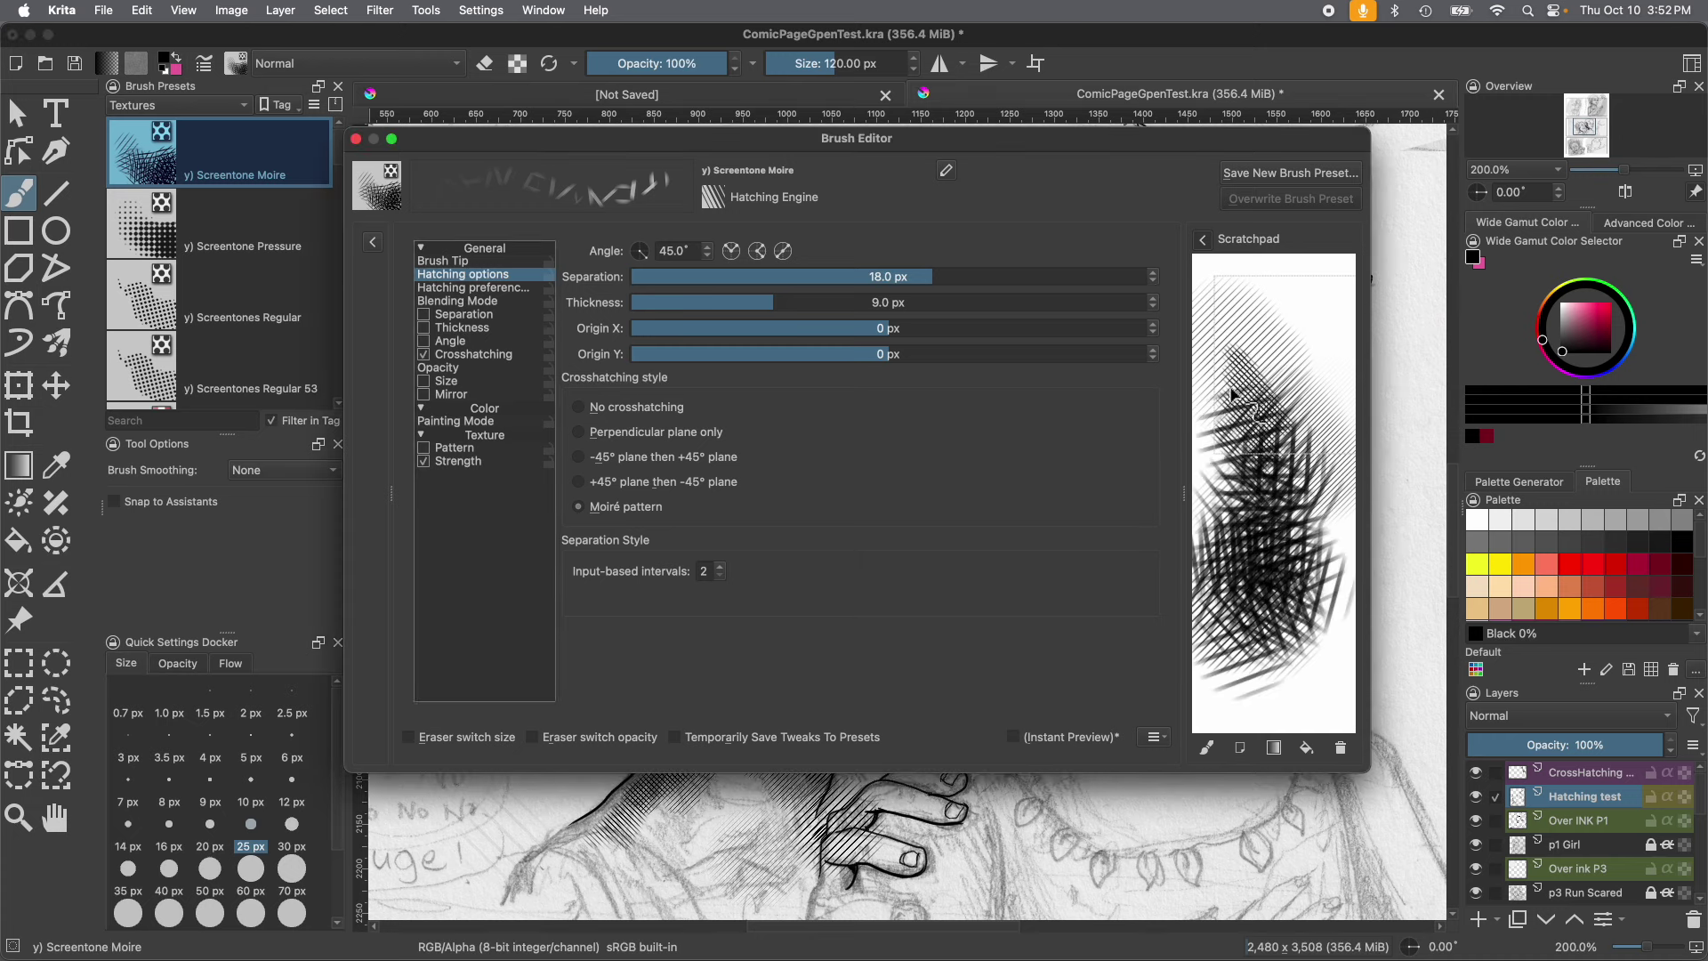
click(1341, 751)
mouse_move(1281, 481)
mouse_down()
mouse_move(1242, 534)
mouse_move(1257, 427)
mouse_move(1239, 518)
mouse_up()
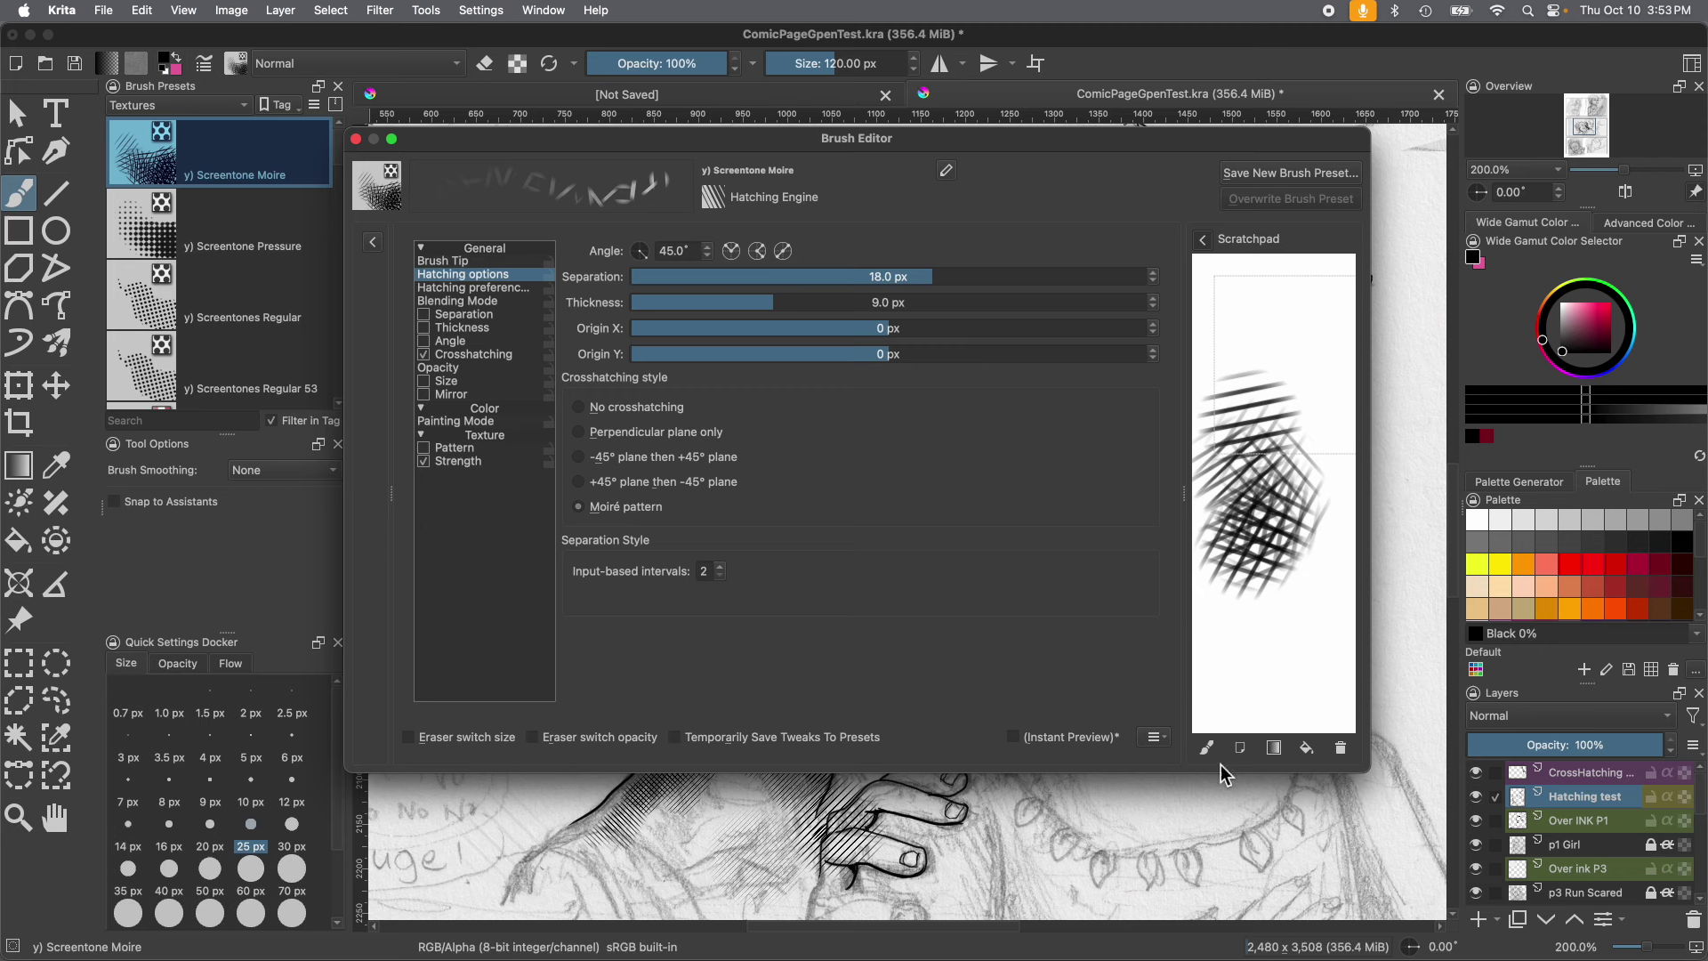
click(1341, 747)
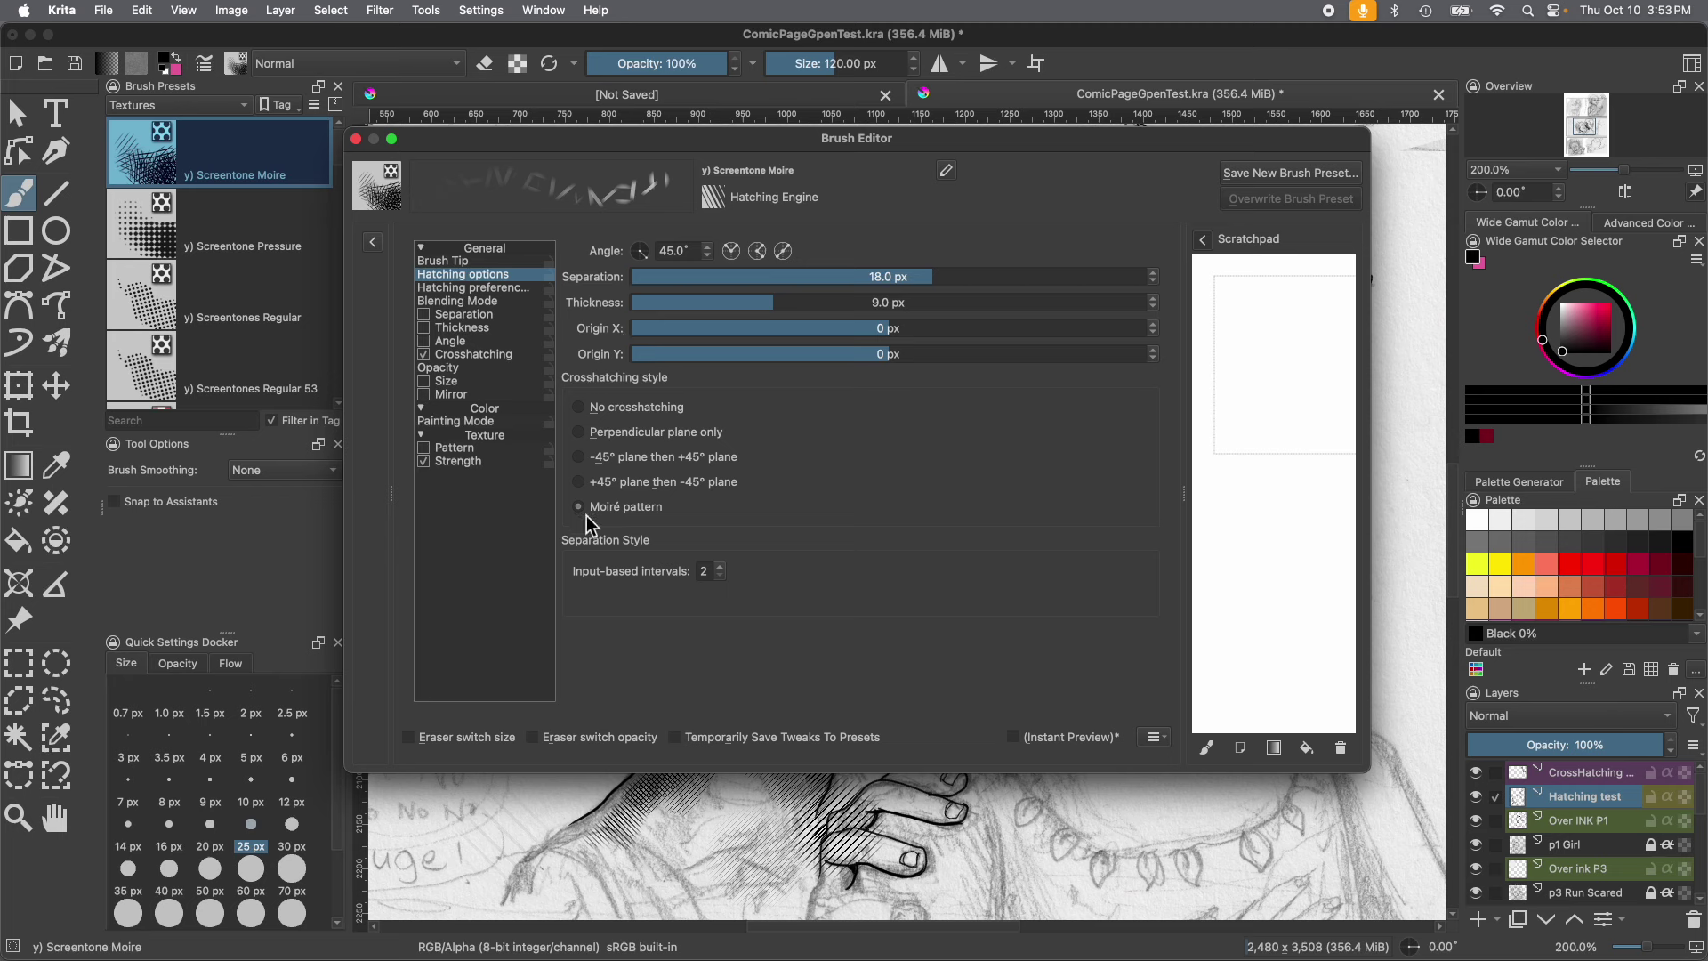
click(423, 459)
click(447, 450)
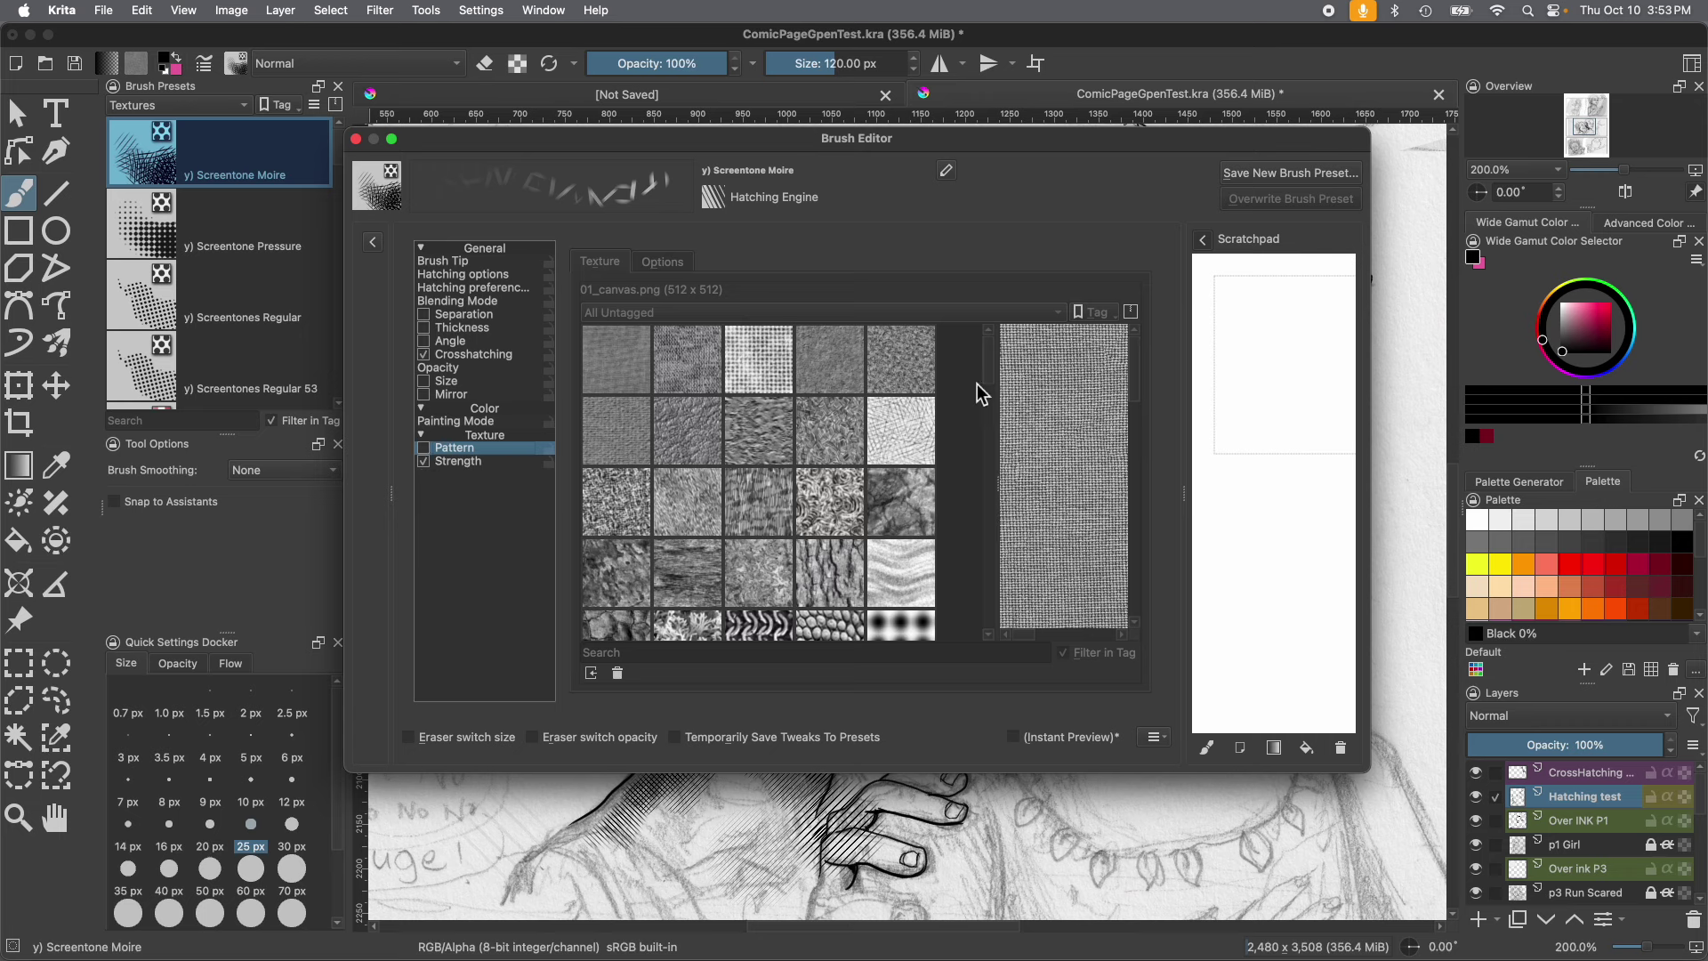
Enable the texture pattern and test the default paper texture on the scratchpad.
click(425, 449)
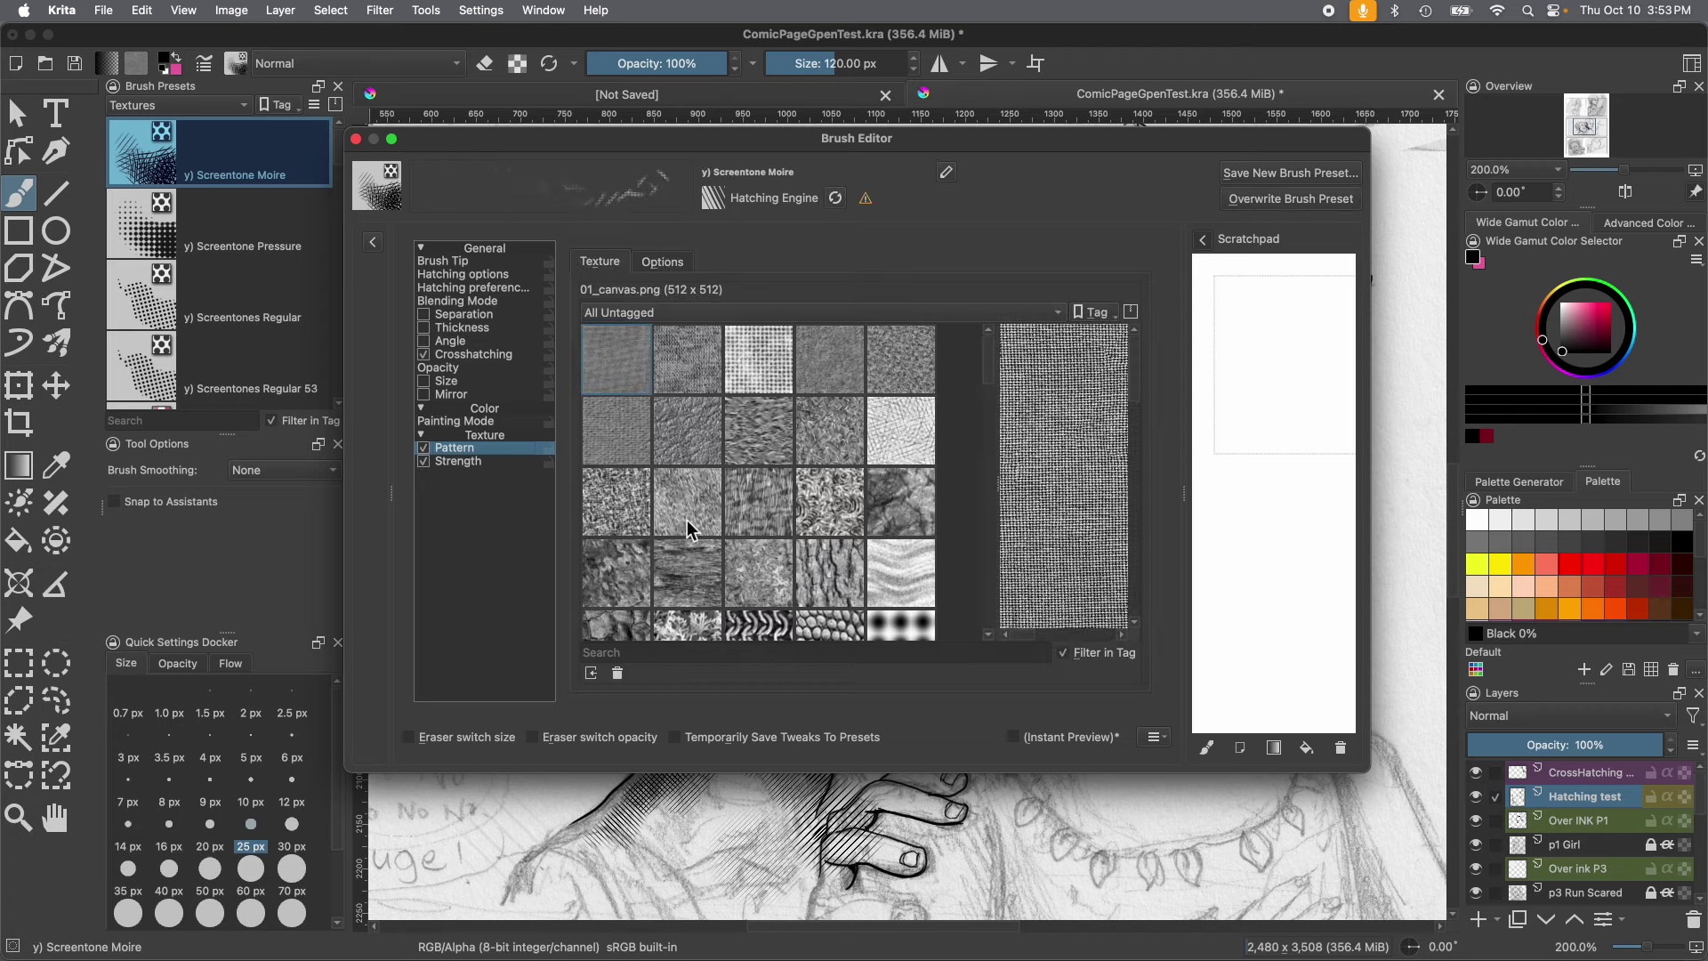
click(841, 363)
click(903, 369)
click(849, 374)
mouse_move(1284, 461)
mouse_down()
mouse_move(1263, 355)
mouse_move(1258, 445)
mouse_move(1290, 418)
mouse_move(1283, 375)
mouse_move(1246, 400)
mouse_move(1236, 463)
mouse_move(1246, 427)
mouse_move(1181, 468)
mouse_up()
Try the 05_paper-torchon and 02b_WoofTissue textures with test strokes, then clear the scratchpad.
click(616, 430)
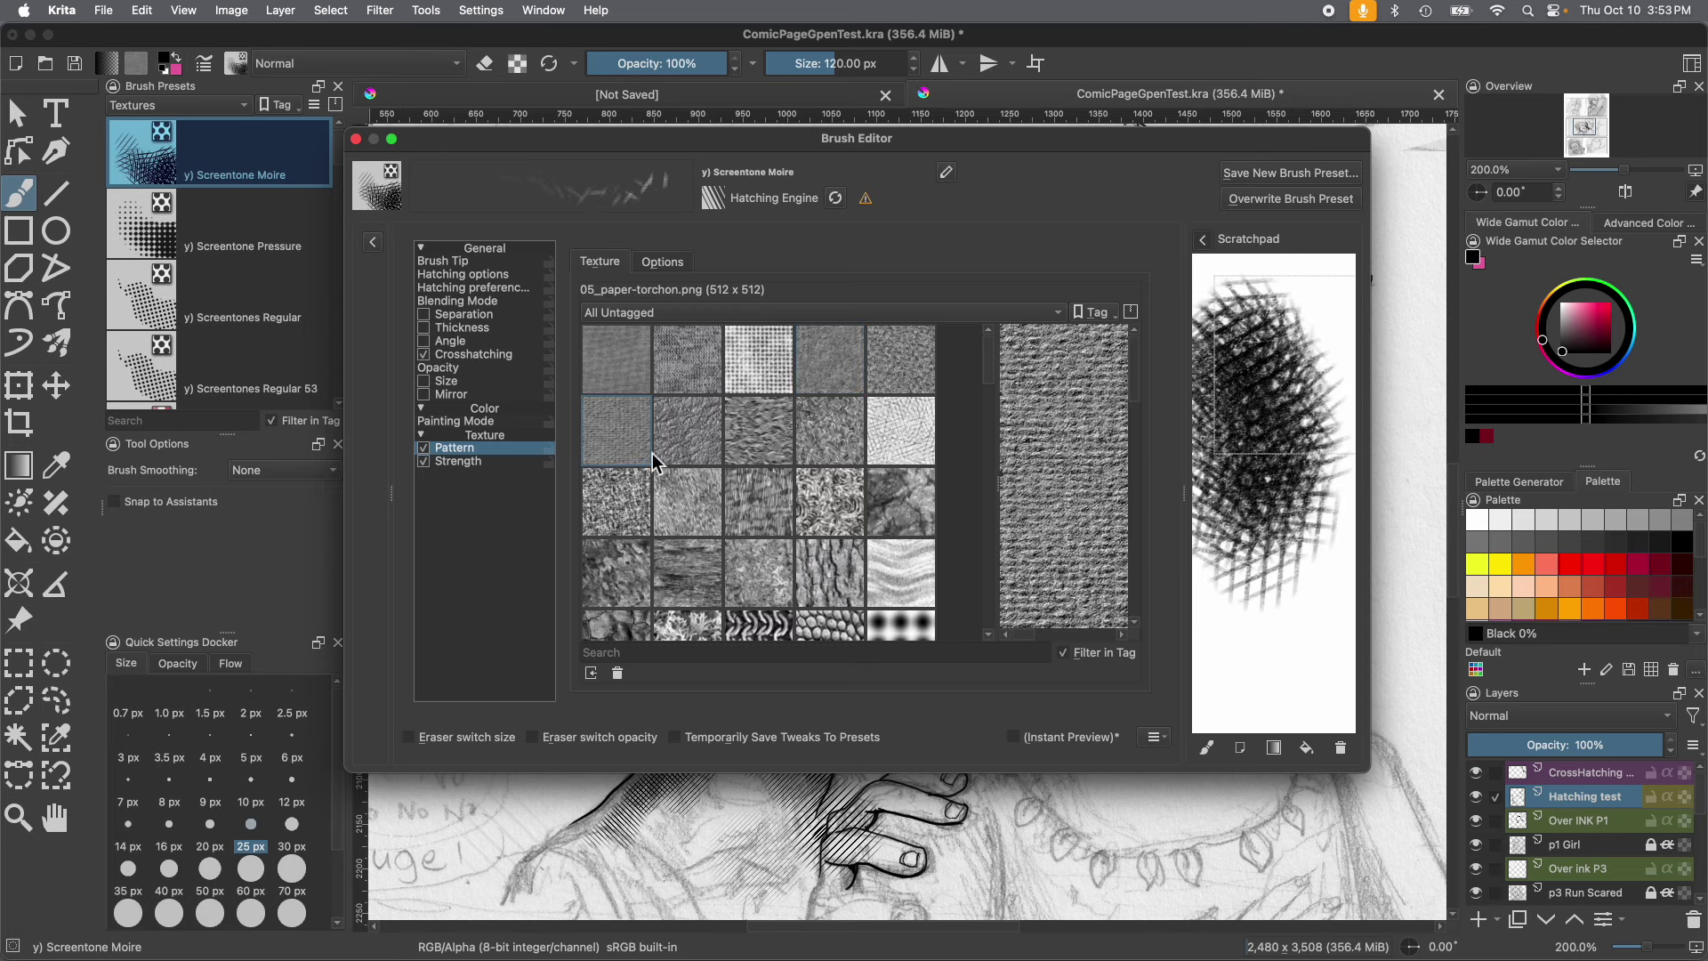
mouse_move(1242, 595)
mouse_down()
mouse_move(1246, 622)
mouse_move(1215, 612)
mouse_move(1245, 623)
mouse_move(1232, 588)
mouse_move(1272, 578)
mouse_up()
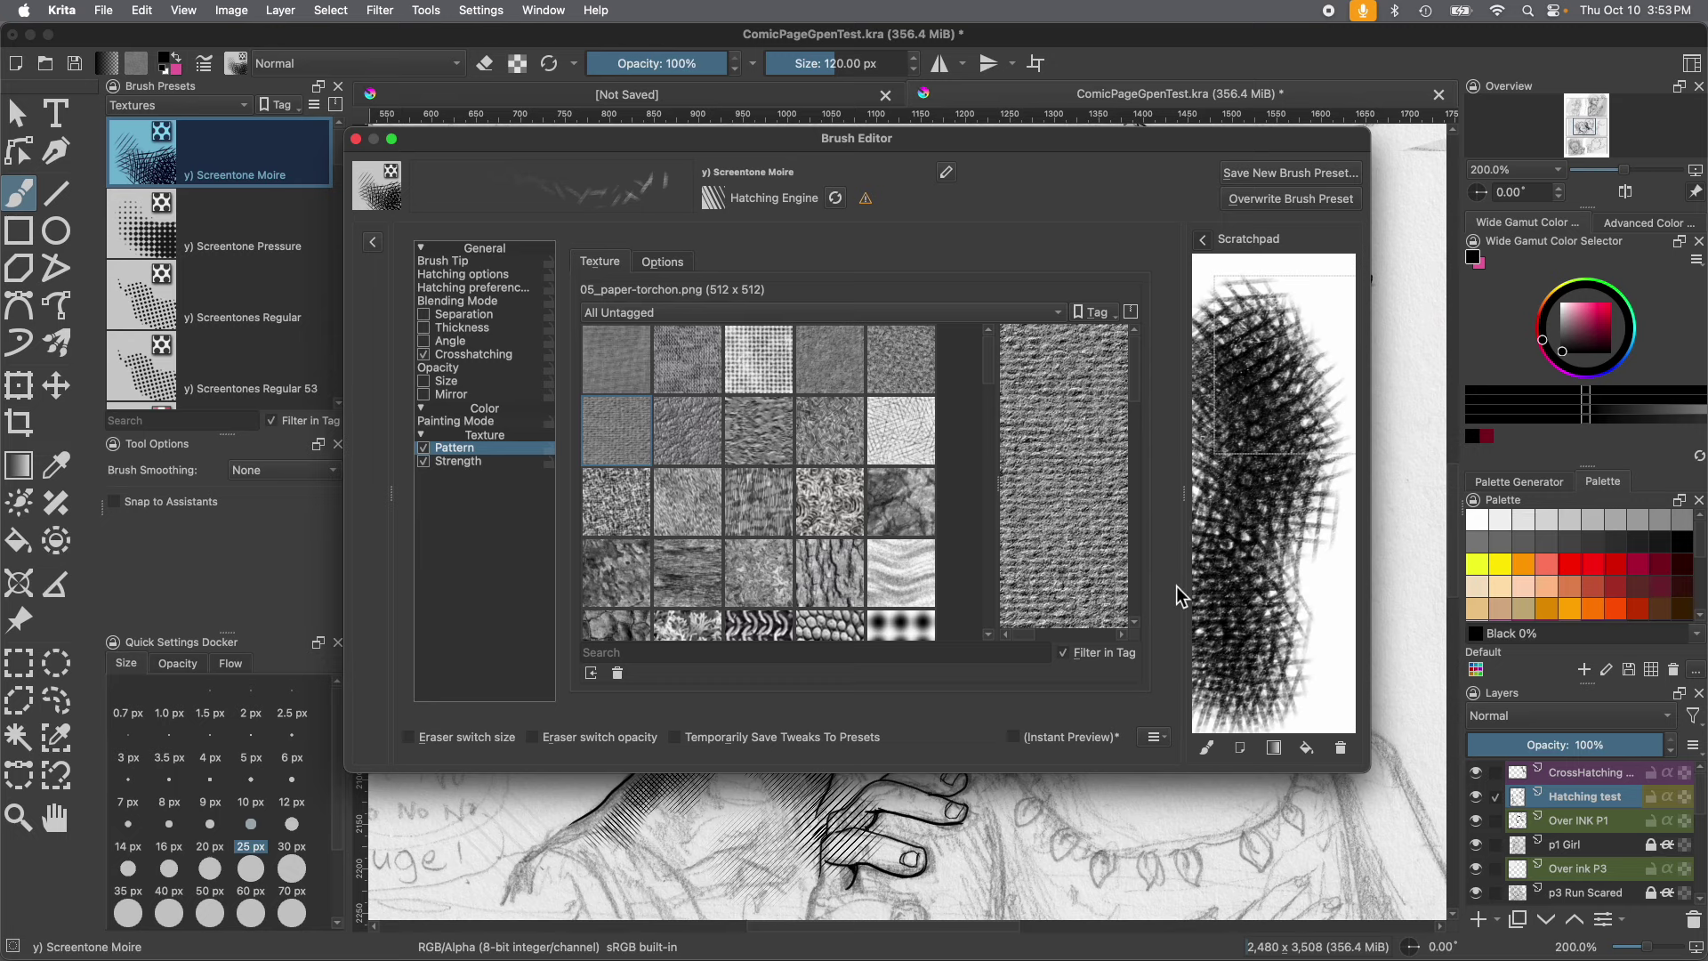
click(756, 370)
mouse_move(1312, 607)
mouse_down()
mouse_move(1313, 519)
mouse_move(1303, 602)
mouse_up()
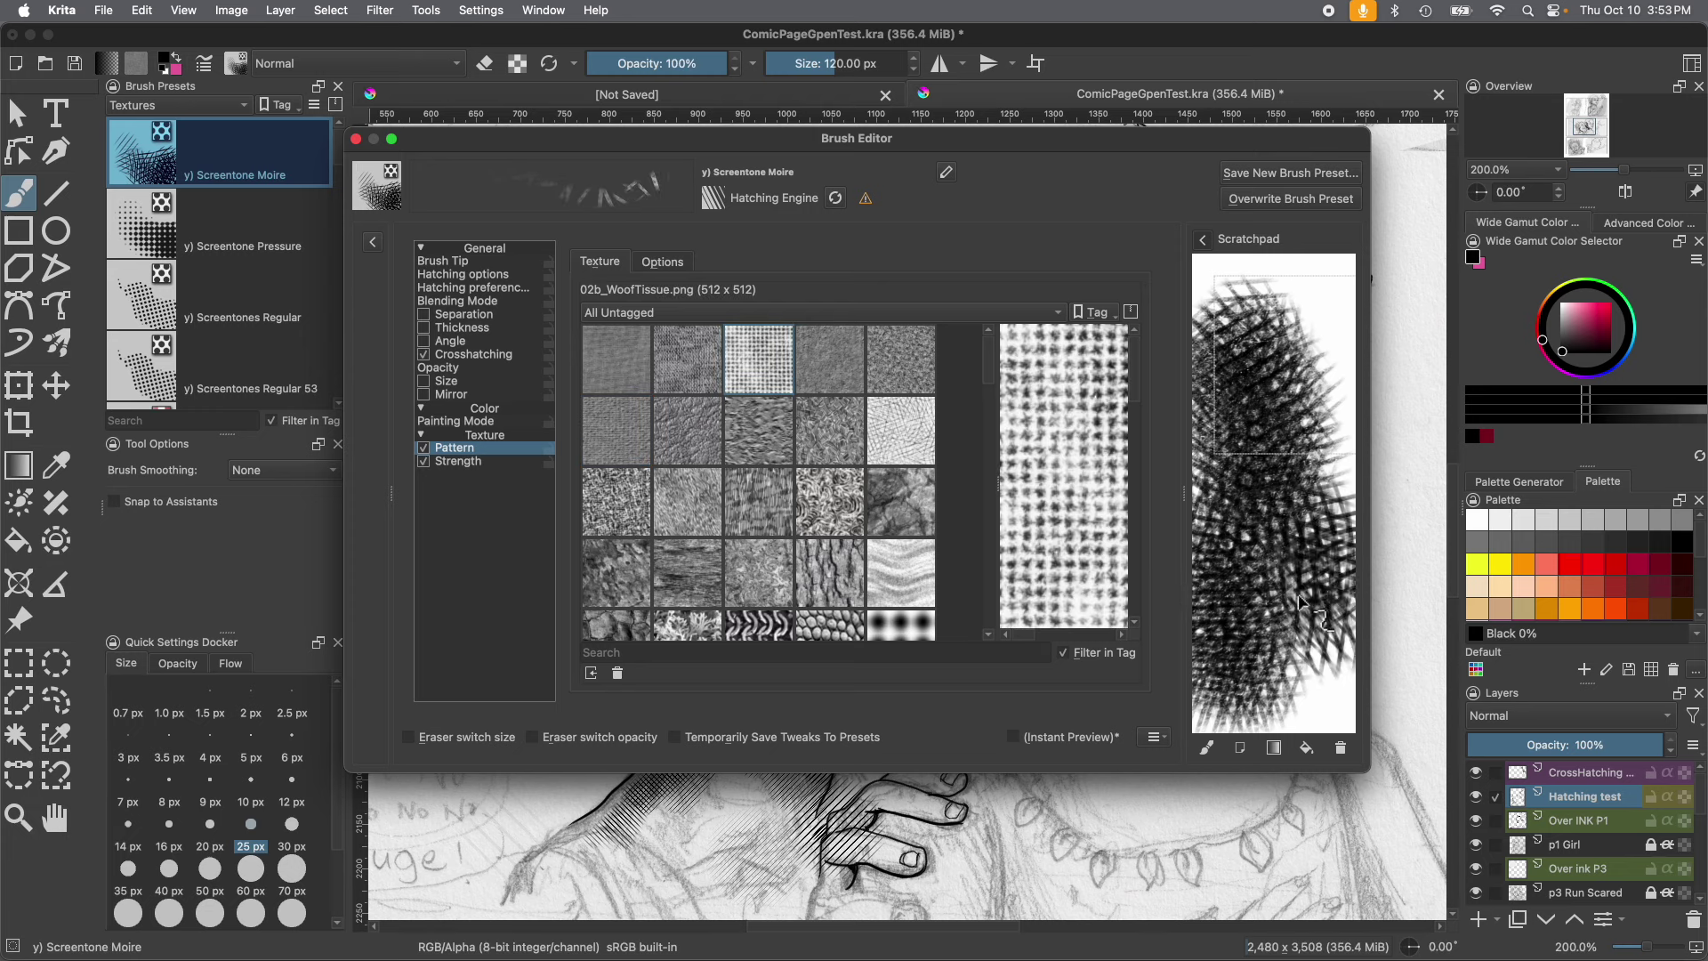
click(1341, 747)
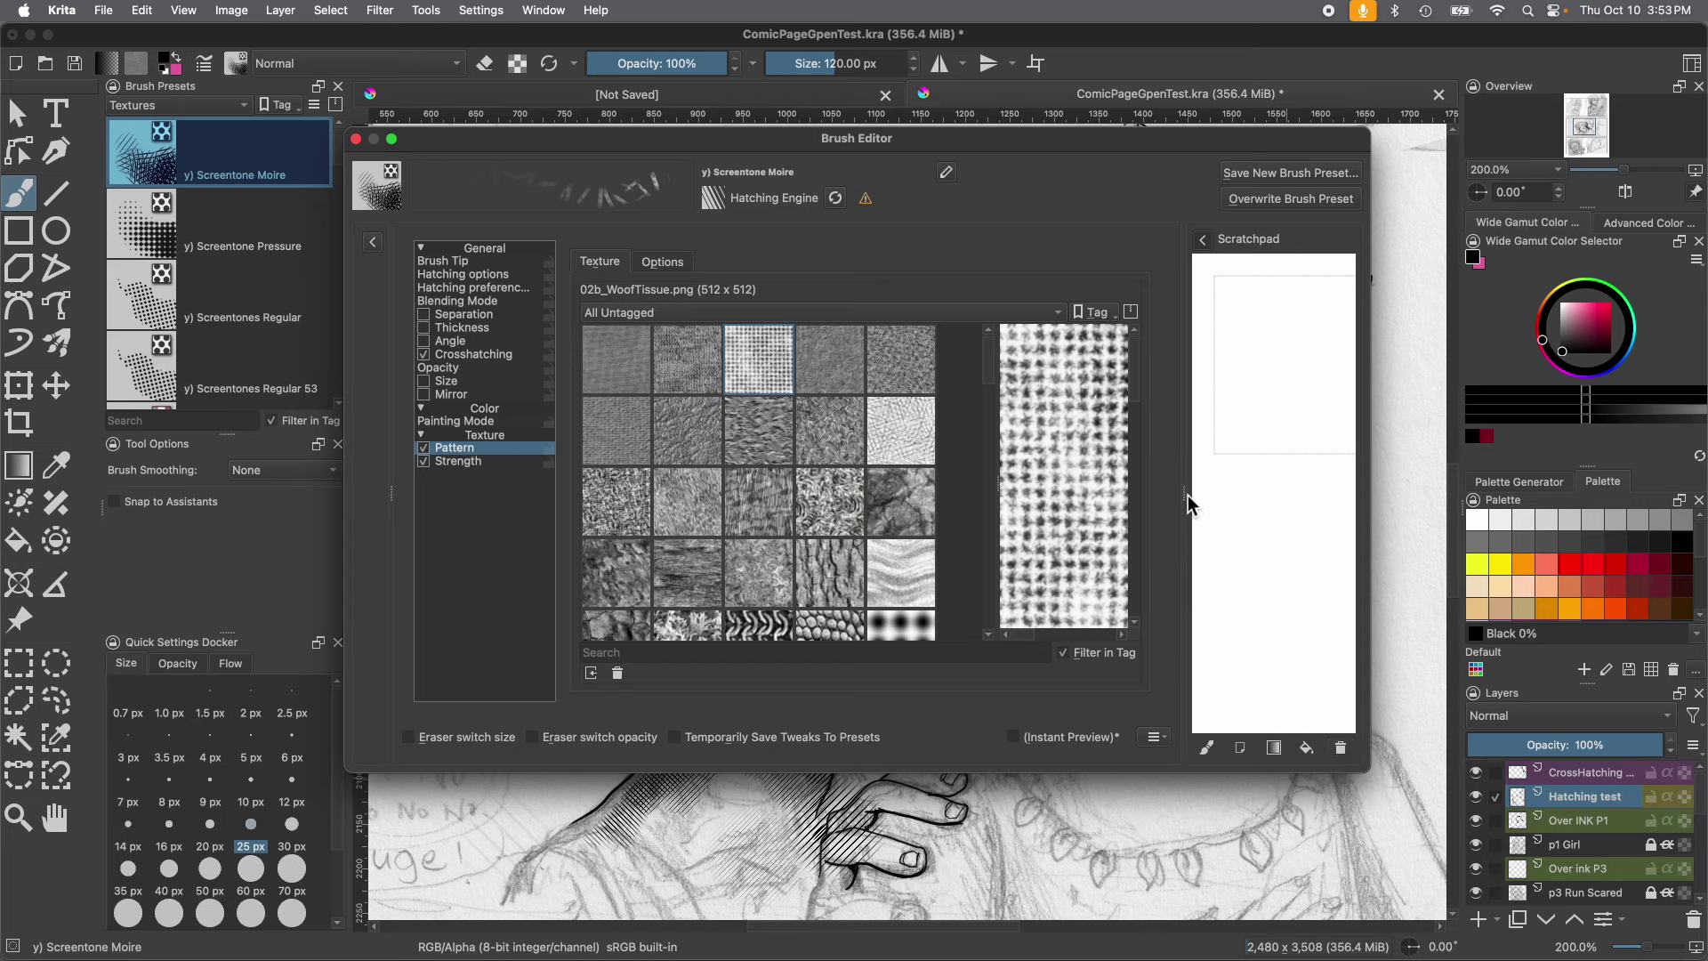
drag(1182, 500, 1140, 507)
drag(945, 365, 943, 414)
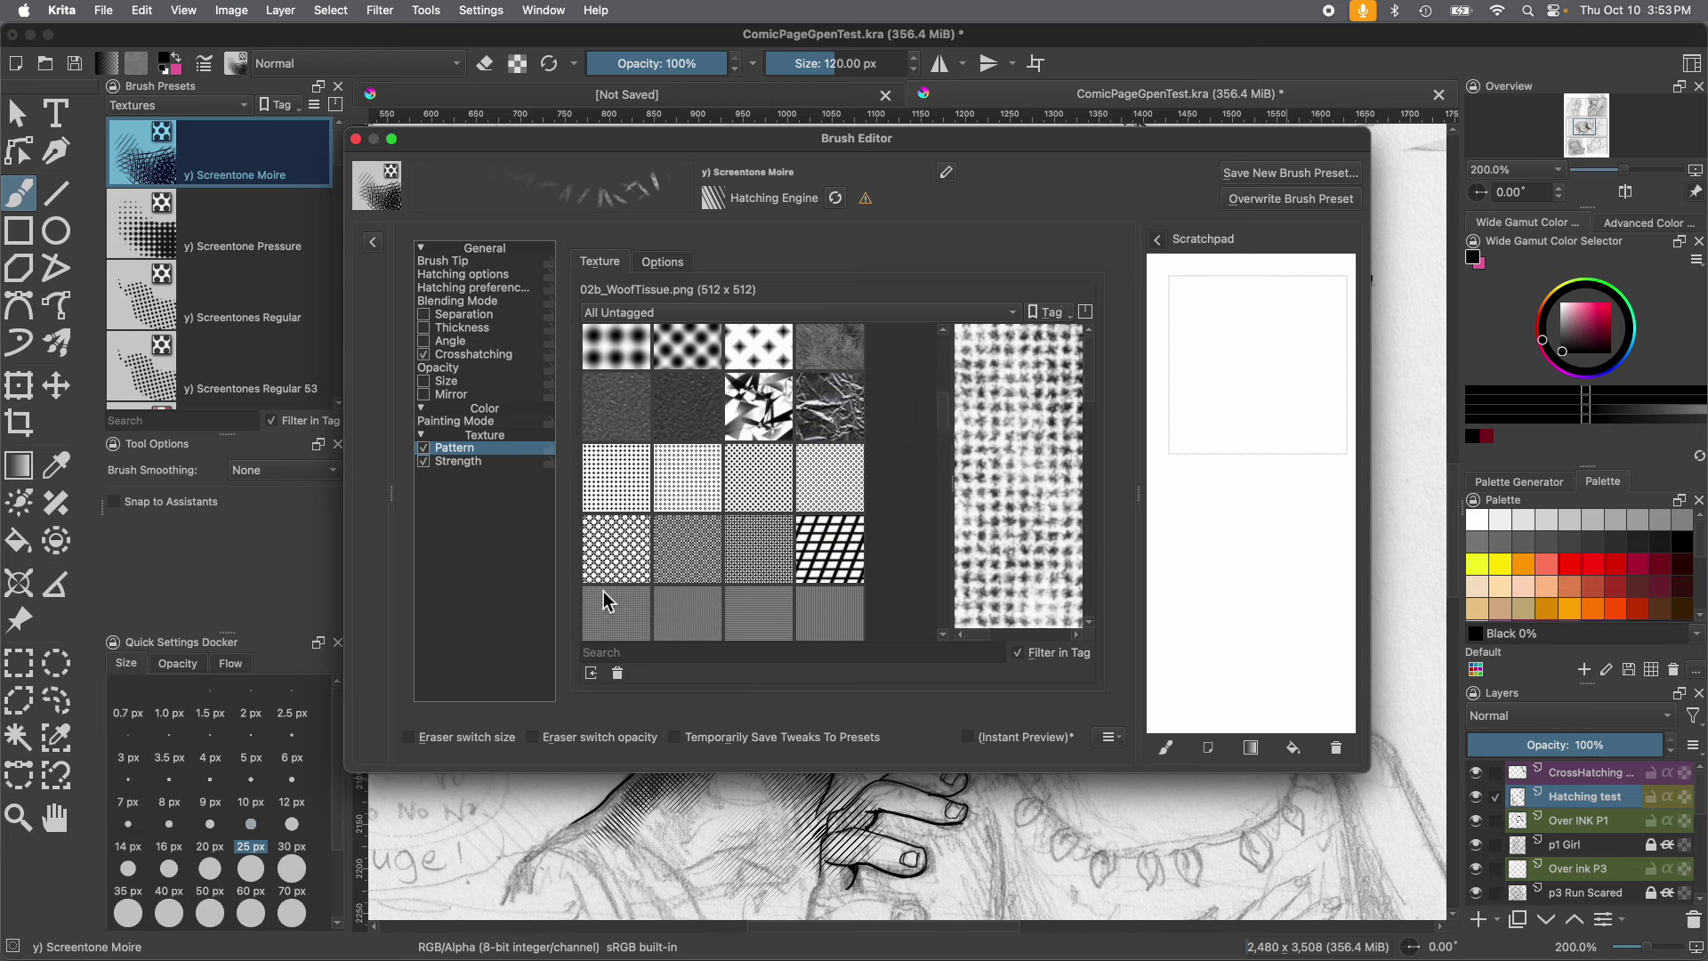
Test Cross07.pat, then settle on the 4-paper-soft-grain_testtweak2.png texture.
click(739, 548)
mouse_move(1245, 495)
mouse_down()
mouse_move(1222, 536)
mouse_move(1263, 426)
mouse_move(1226, 341)
mouse_move(1172, 391)
mouse_move(1156, 552)
mouse_up()
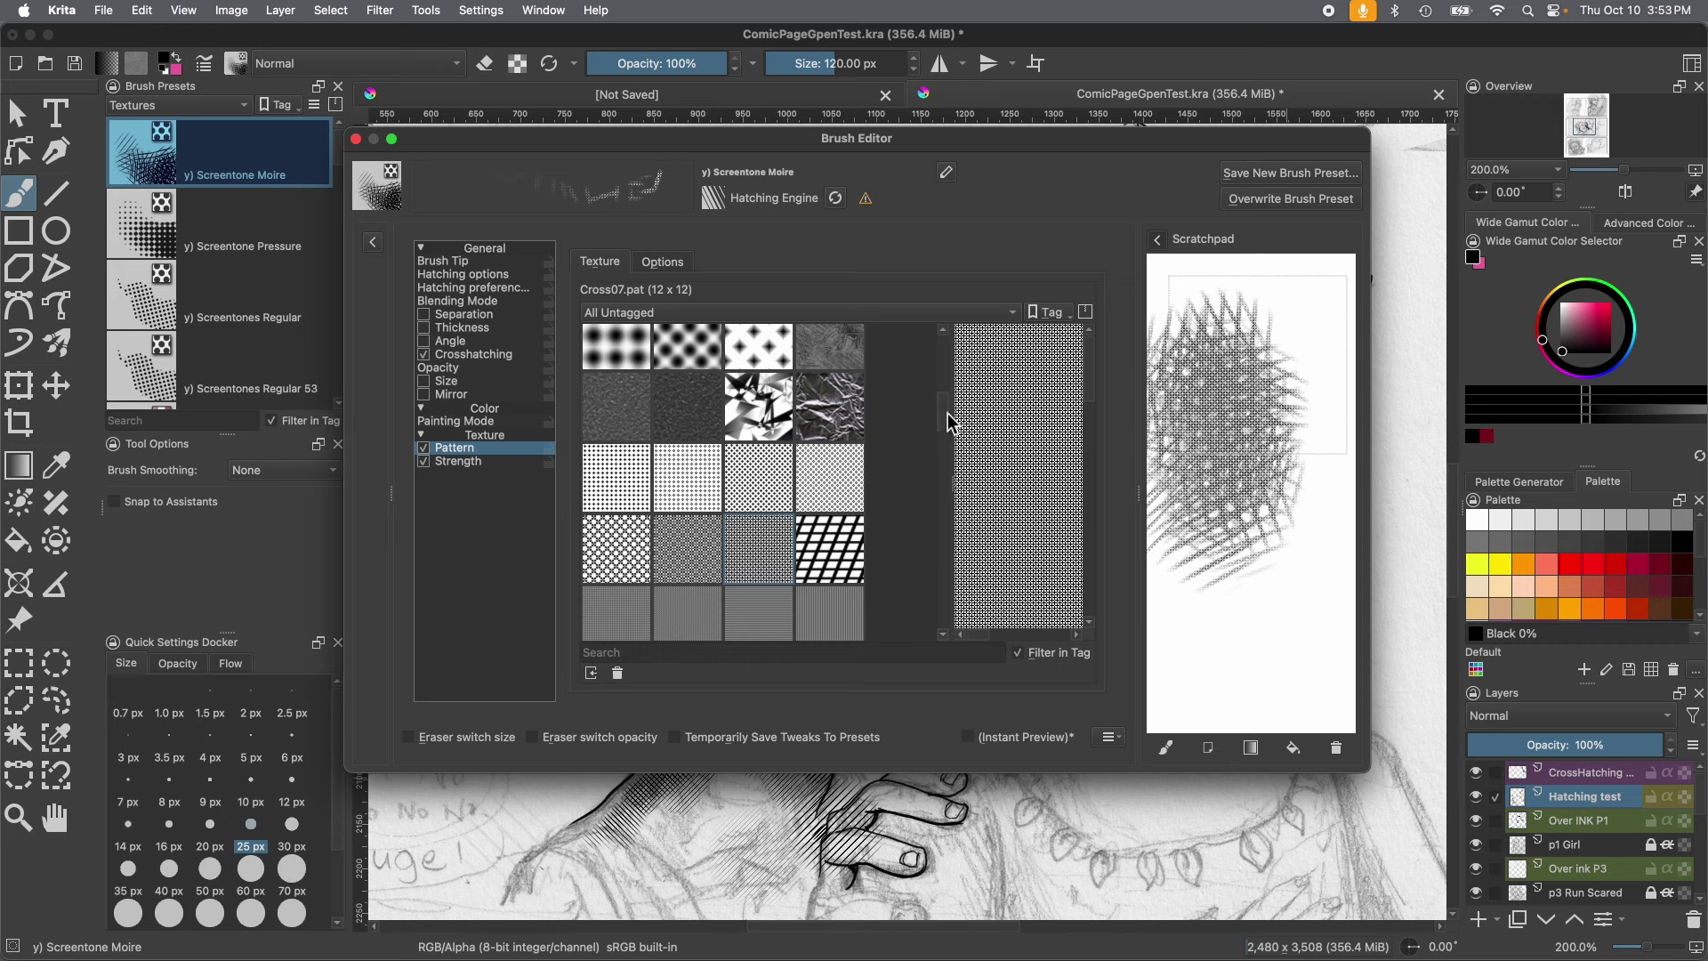
scroll(947, 411, up, 2)
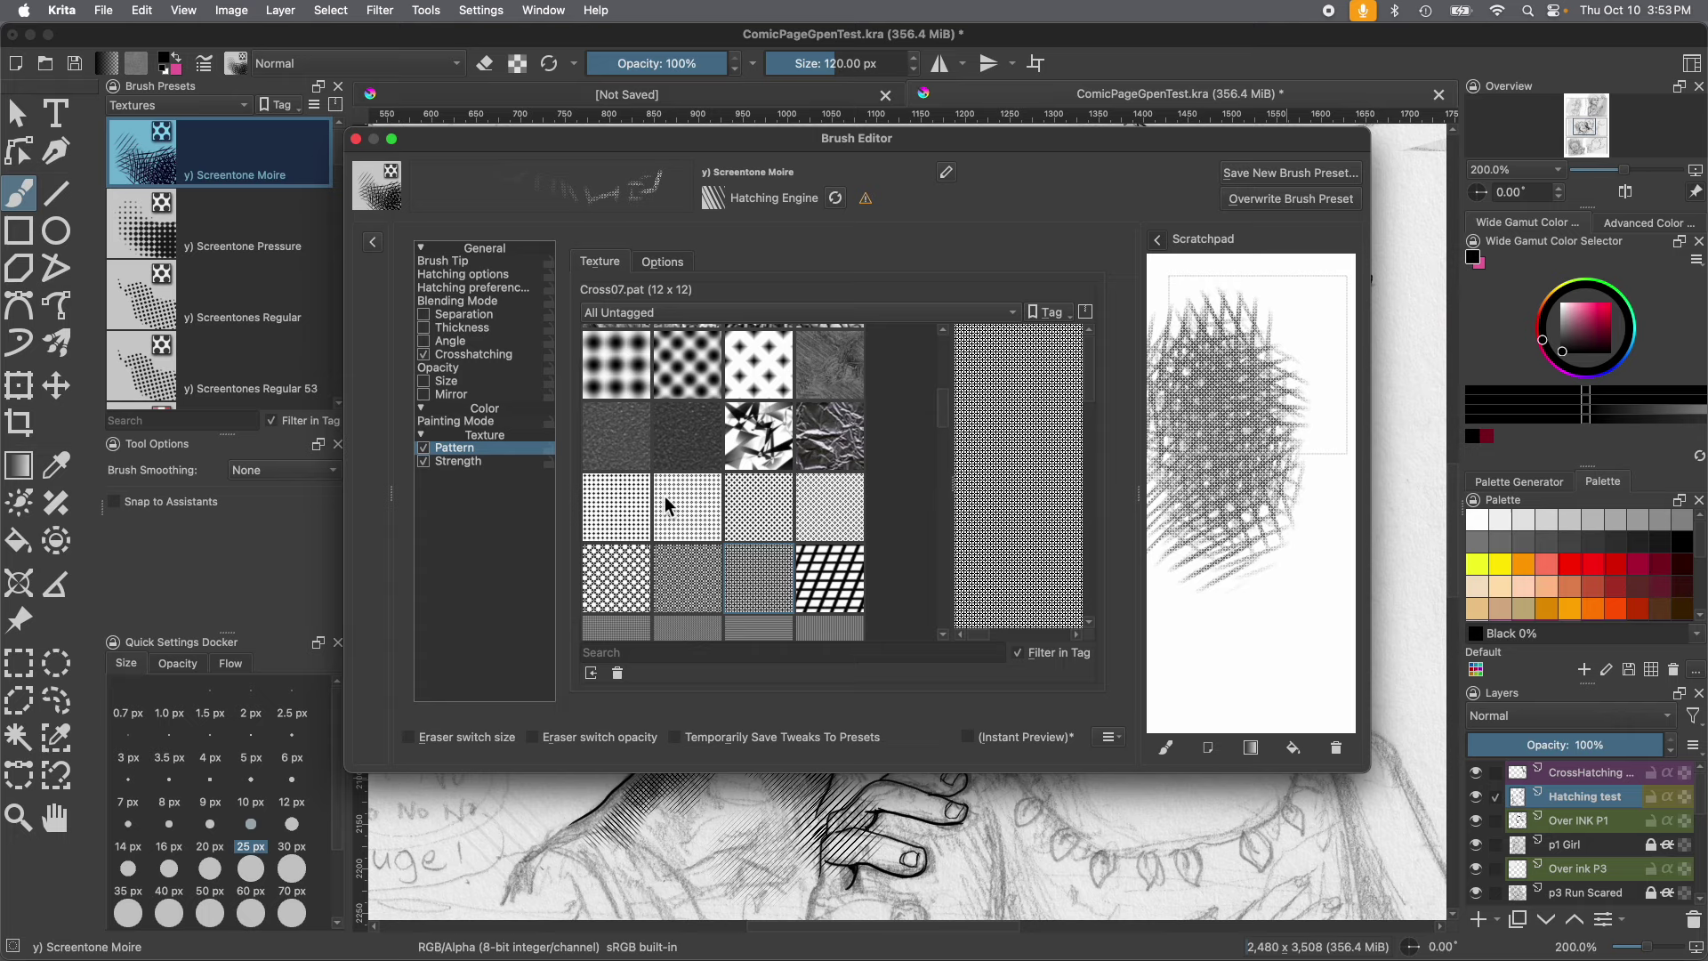
click(686, 440)
mouse_move(1196, 582)
mouse_down()
mouse_move(1194, 645)
mouse_move(1220, 659)
mouse_move(1175, 569)
mouse_move(1192, 543)
mouse_move(1211, 613)
mouse_up()
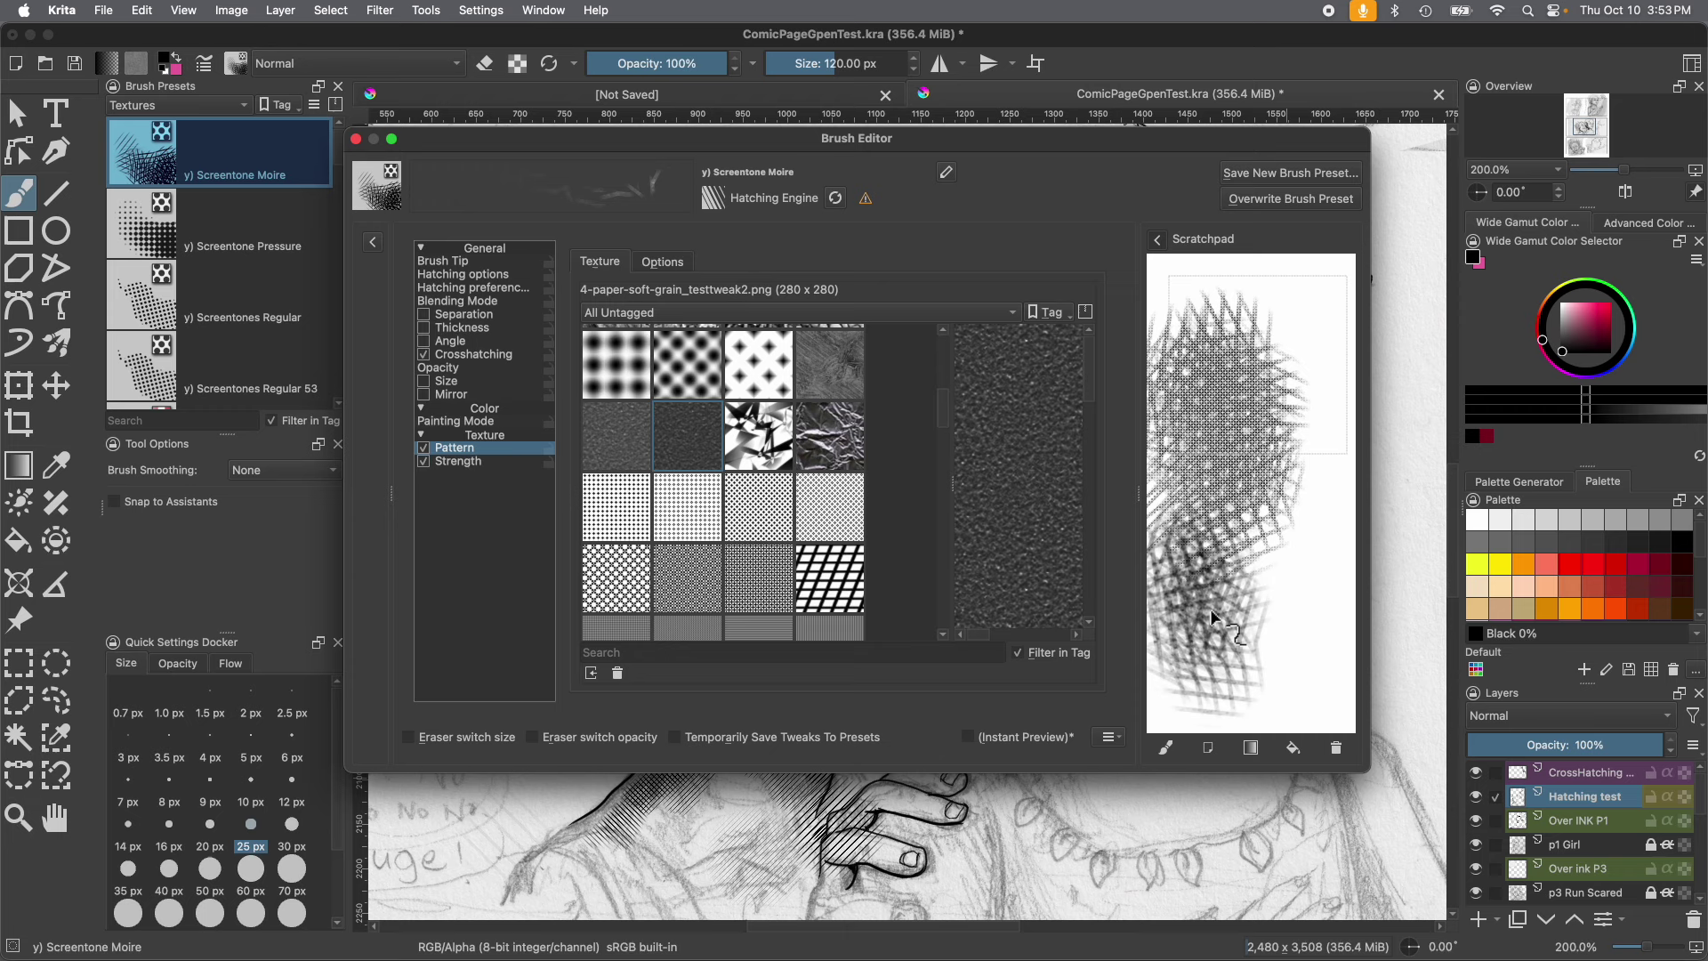
Uncheck Pattern under Texture for Screentone Moire and return to its 120 px Brush Tip settings.
click(431, 263)
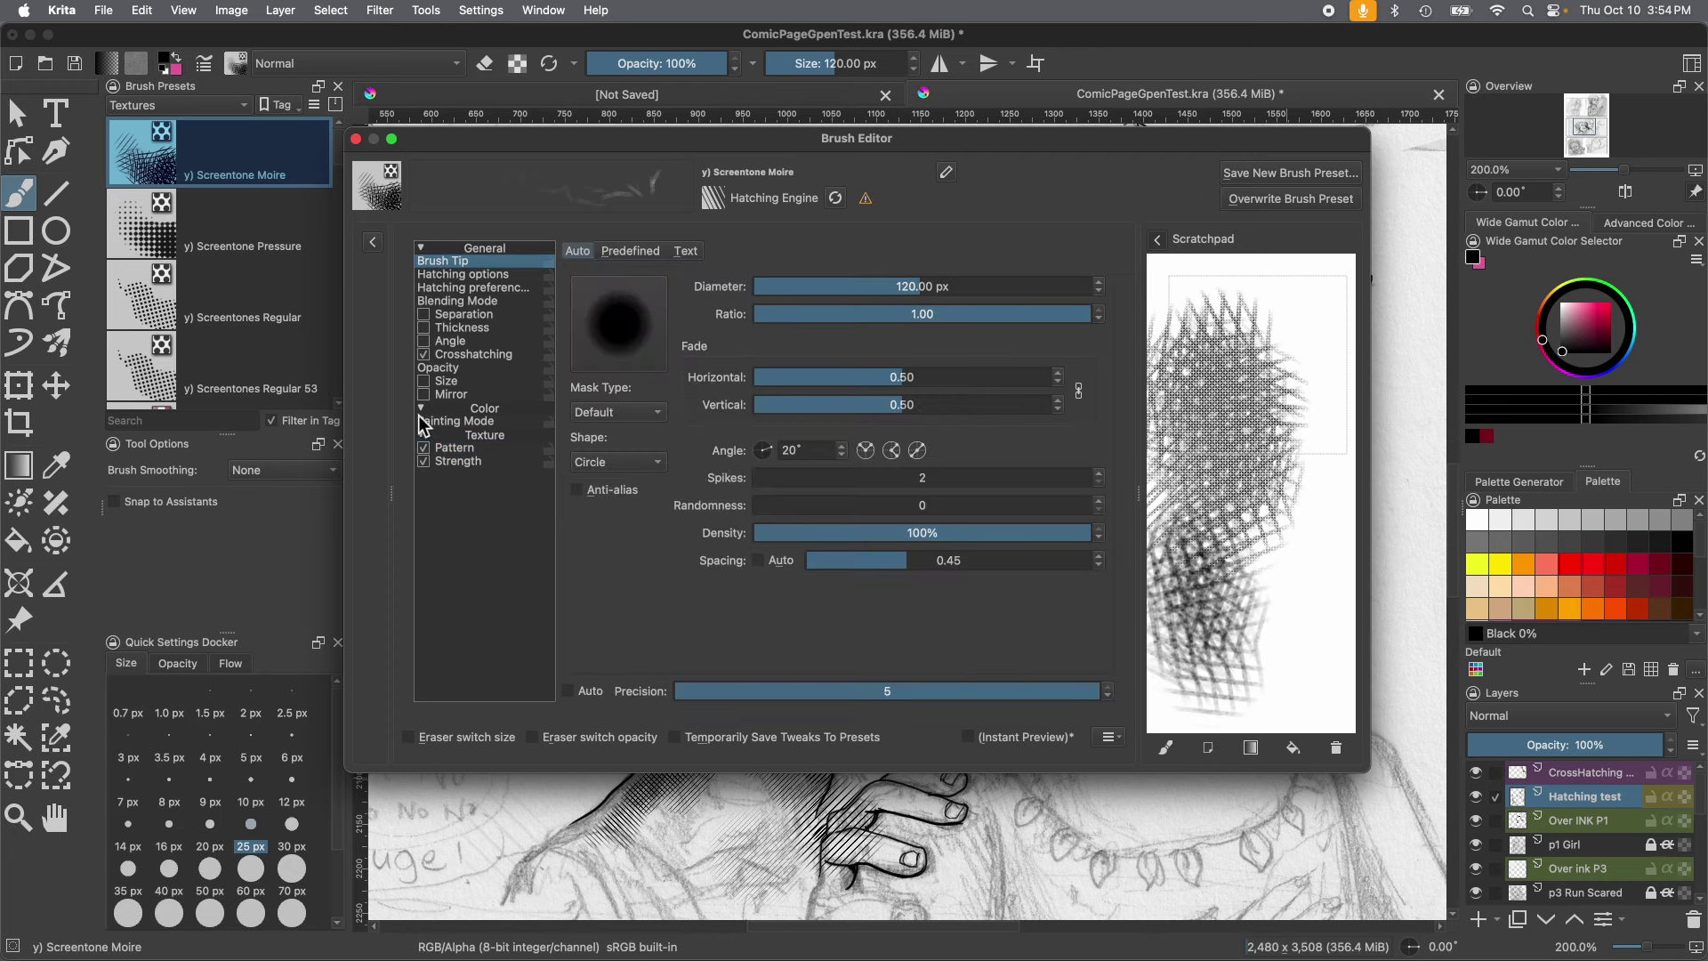
click(424, 448)
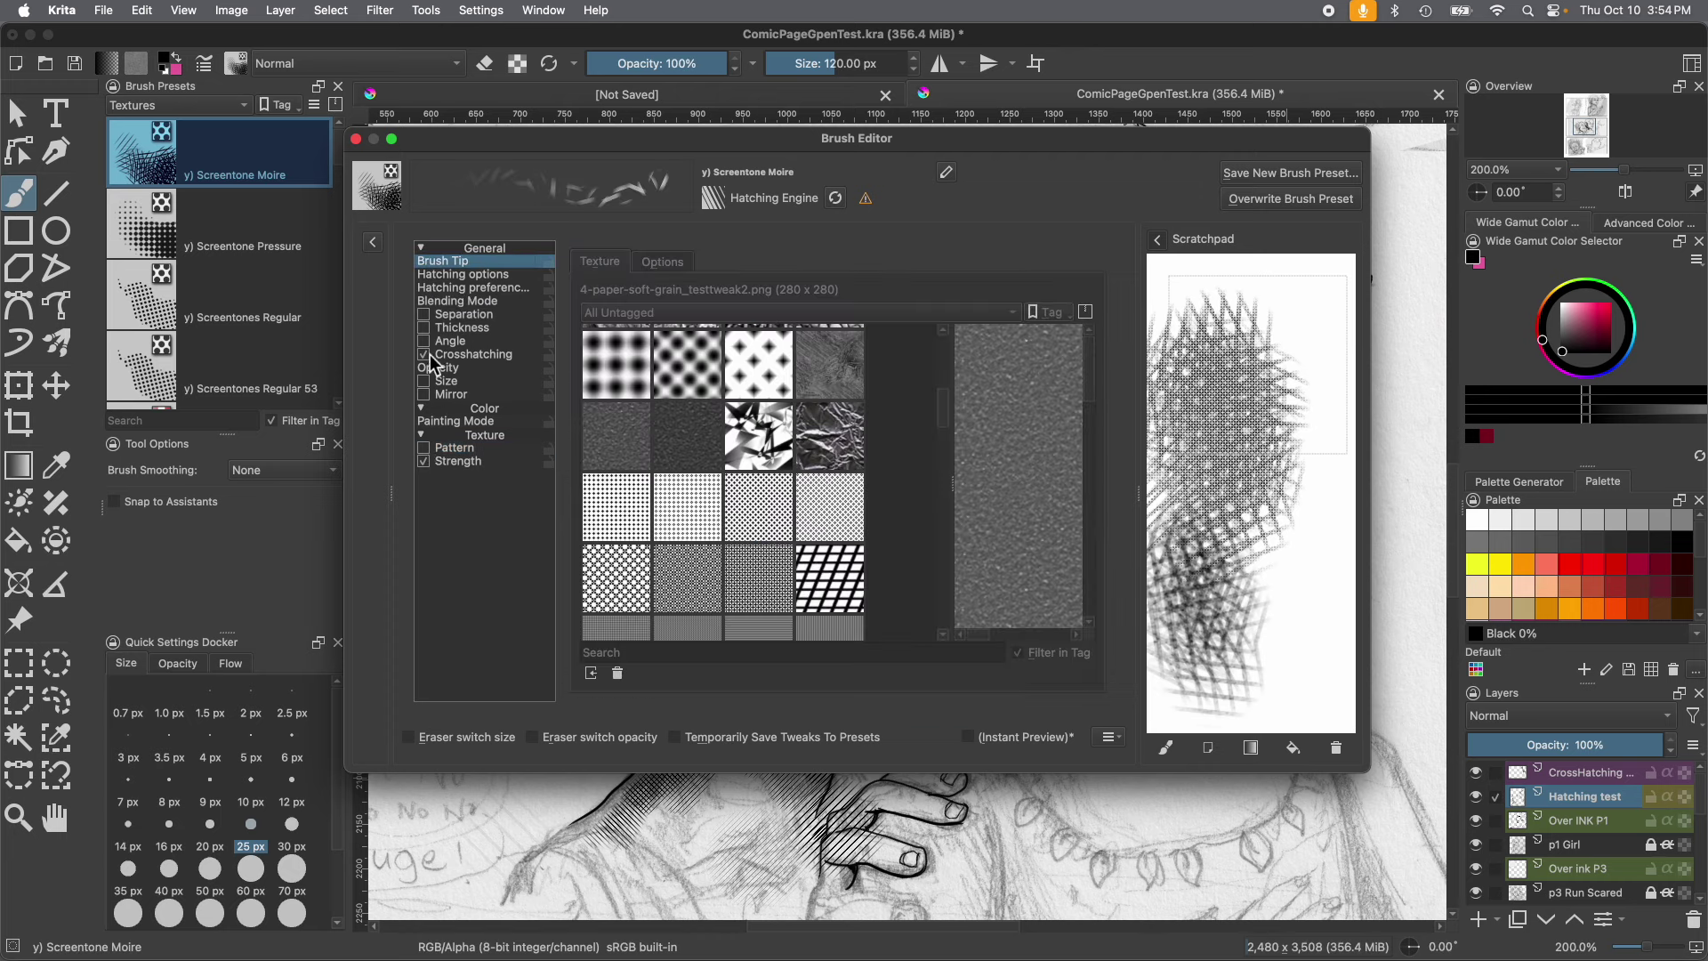
click(434, 264)
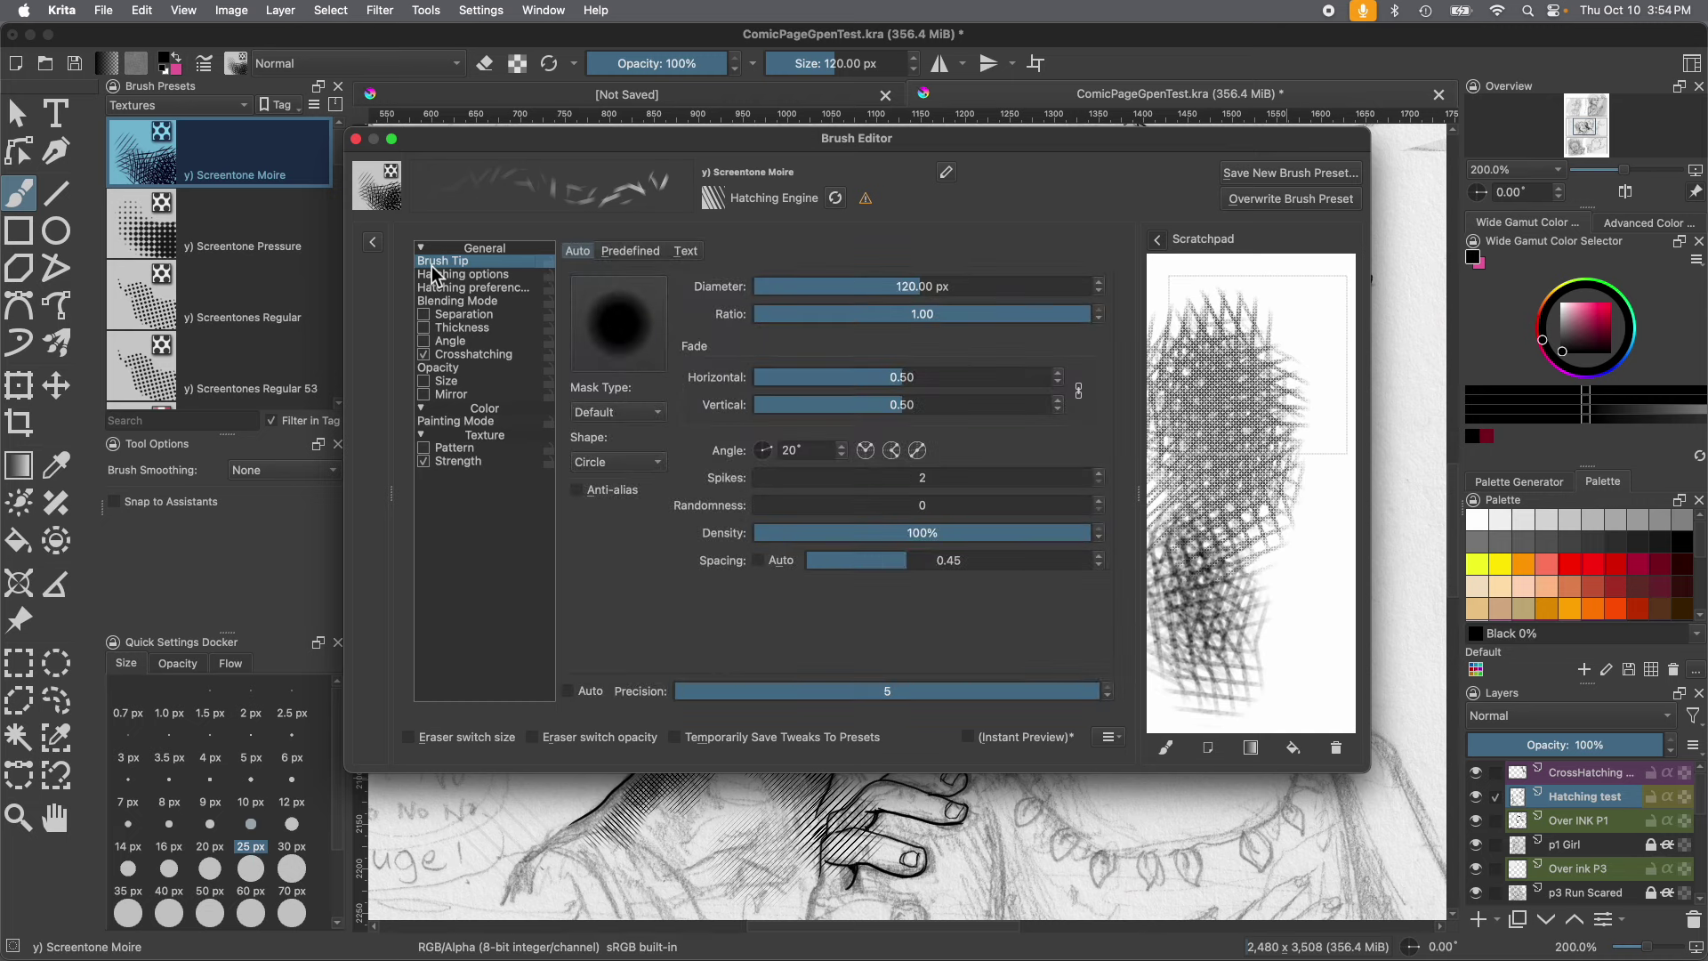